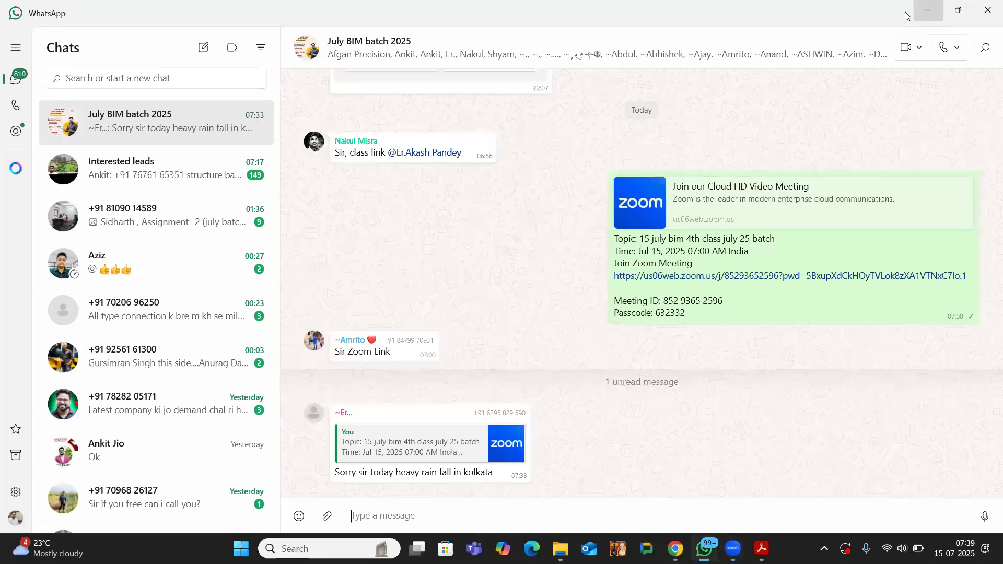
# Minimize WhatsApp, switch to the Gmail tab and launch AutoCAD 2021 from the desktop
pyautogui.click(925, 6)
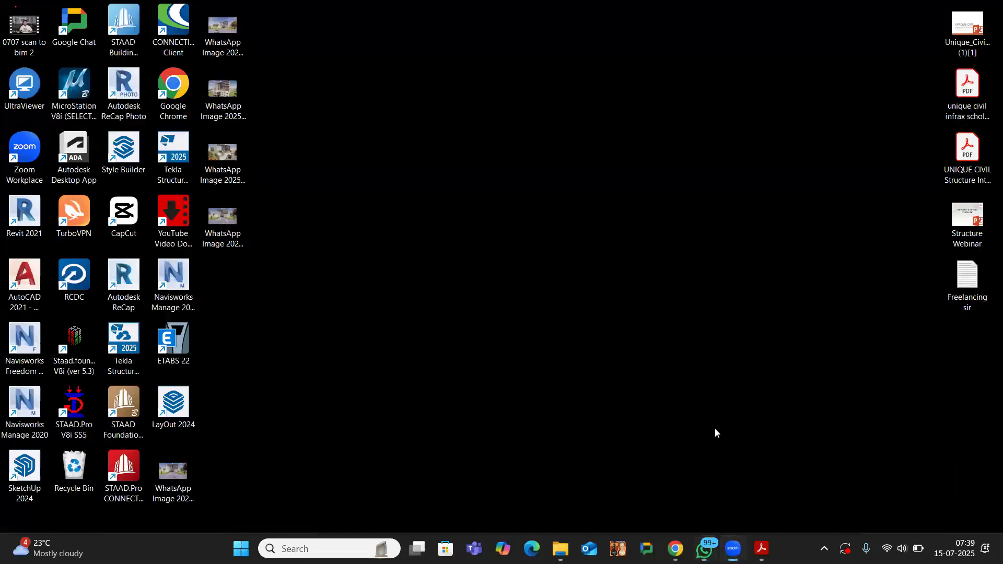
pyautogui.click(675, 549)
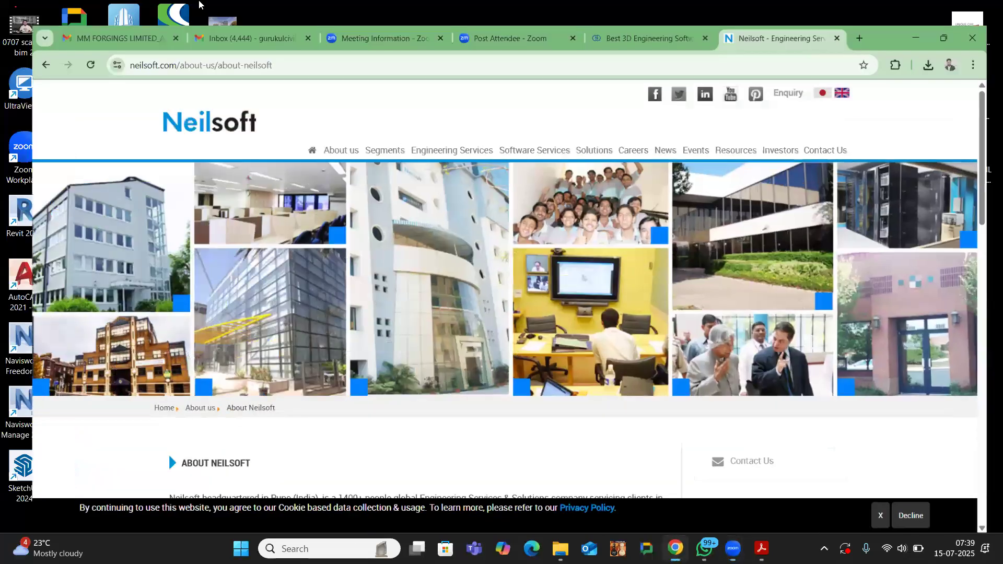
pyautogui.hotkey('ctrl', '2')
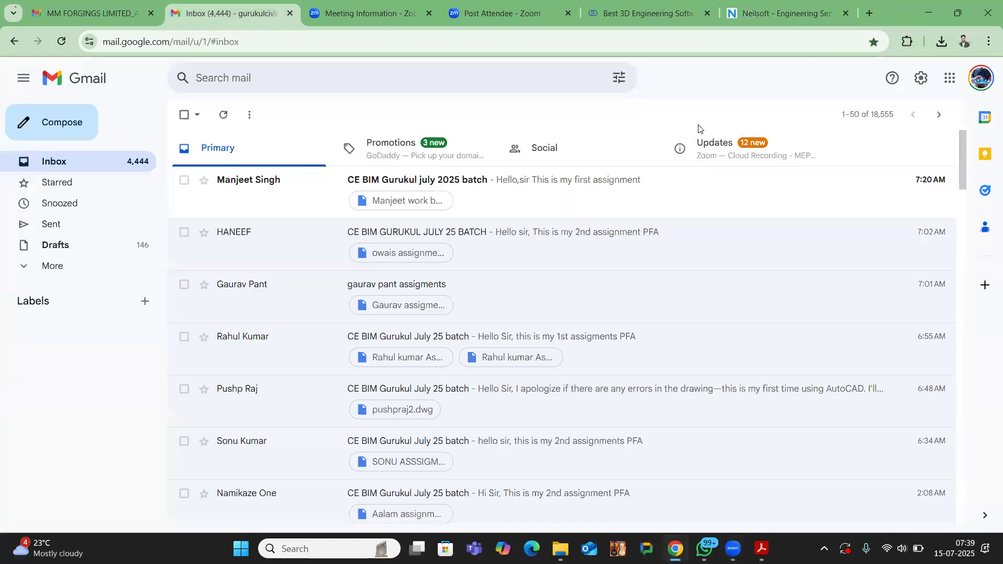
pyautogui.click(928, 11)
pyautogui.doubleClick(21, 280)
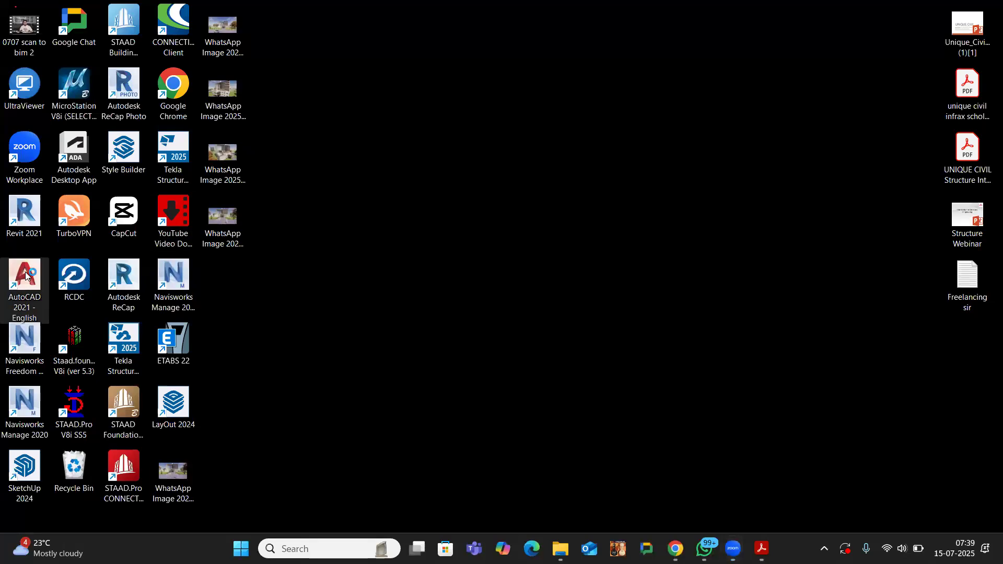
# Download the .dwg attachment from the newest assignment email, then return to the inbox
pyautogui.click(676, 548)
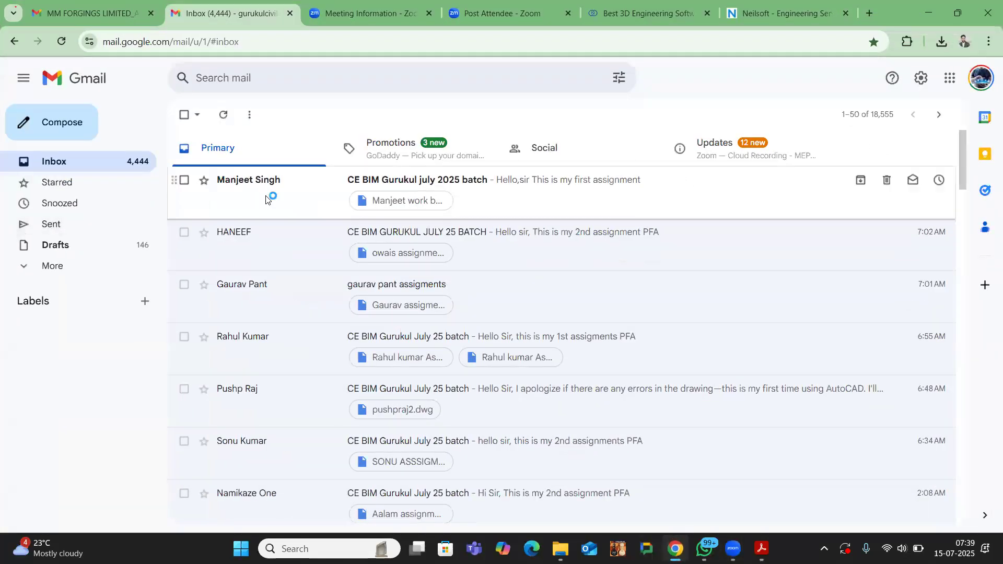
pyautogui.click(267, 199)
pyautogui.moveTo(238, 337)
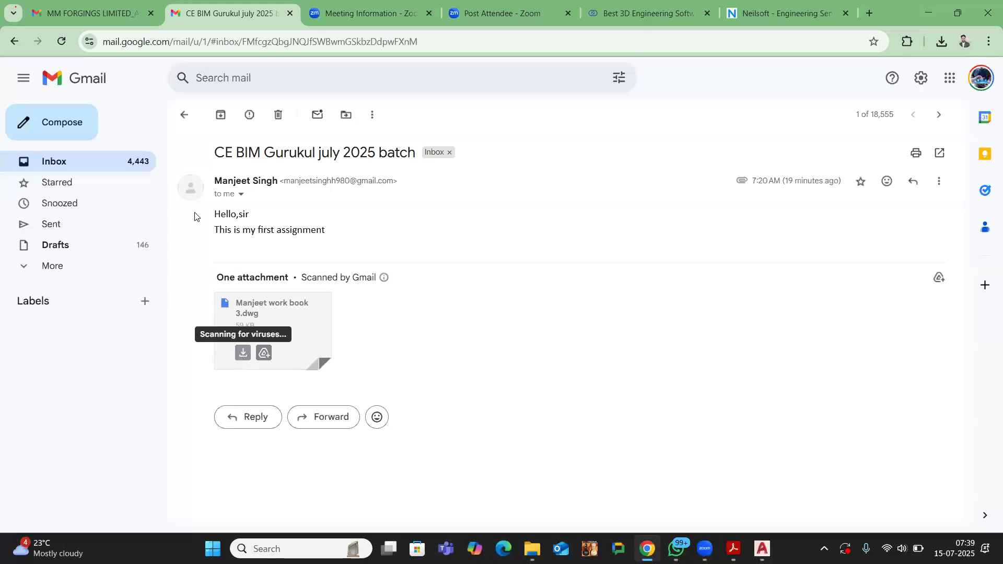
pyautogui.click(184, 114)
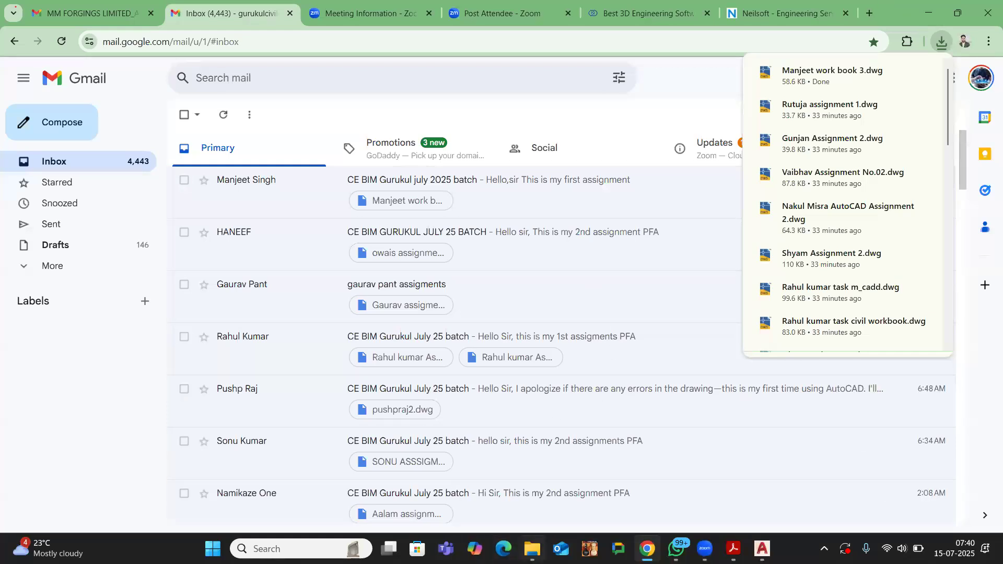
# Open the Gurukul training Record (1) workbook from Local Disk (D:)
pyautogui.moveTo(539, 543)
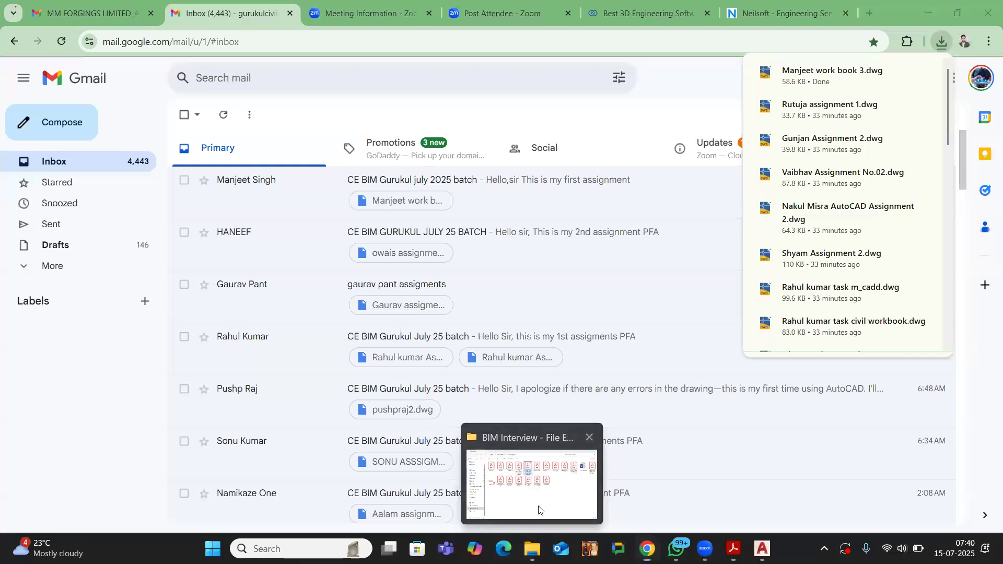
pyautogui.click(480, 494)
pyautogui.click(125, 449)
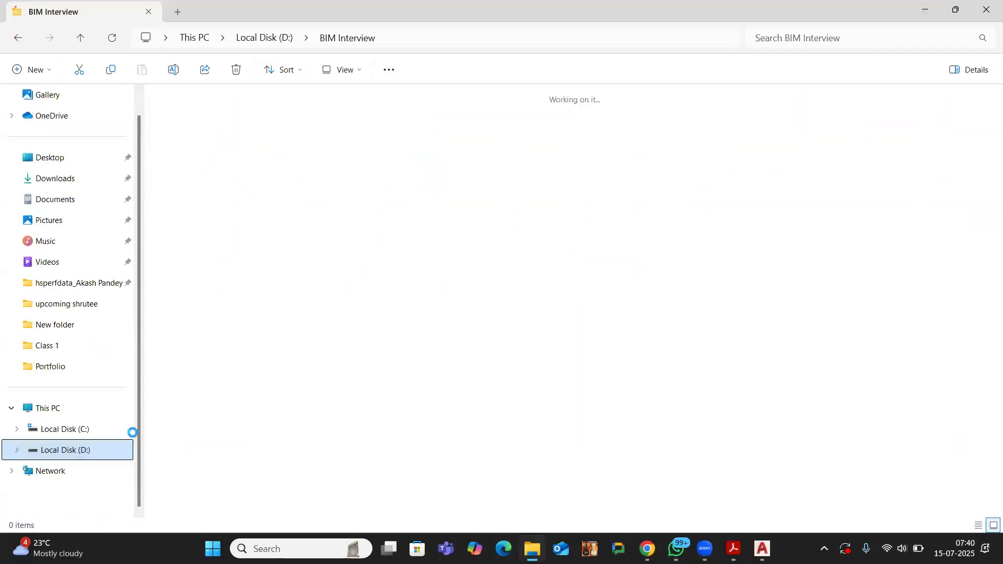
pyautogui.scroll(5, 456, 326)
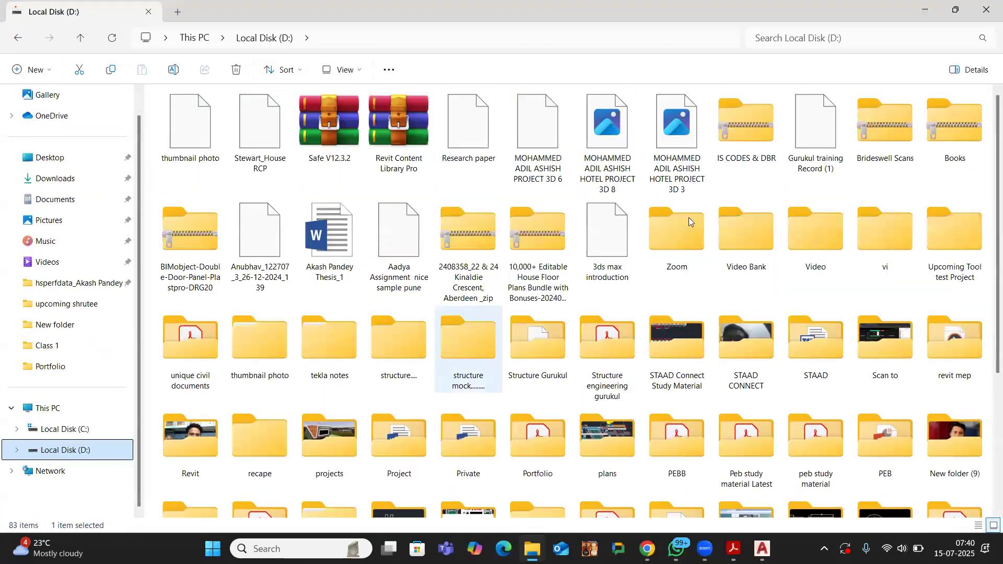
pyautogui.doubleClick(815, 144)
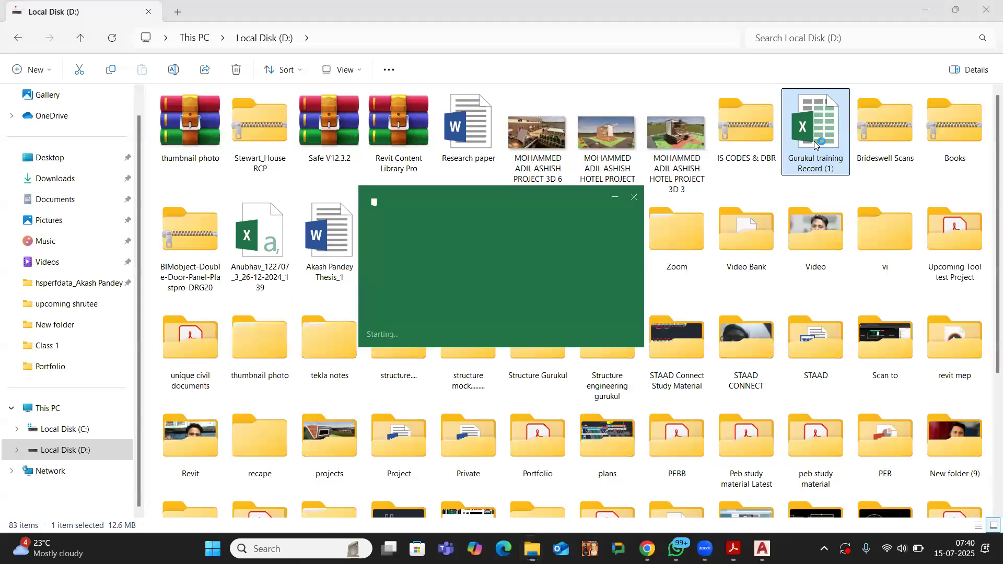
# Dismiss the Office activation notice, maximize Excel and scroll through the sheet
pyautogui.moveTo(762, 549)
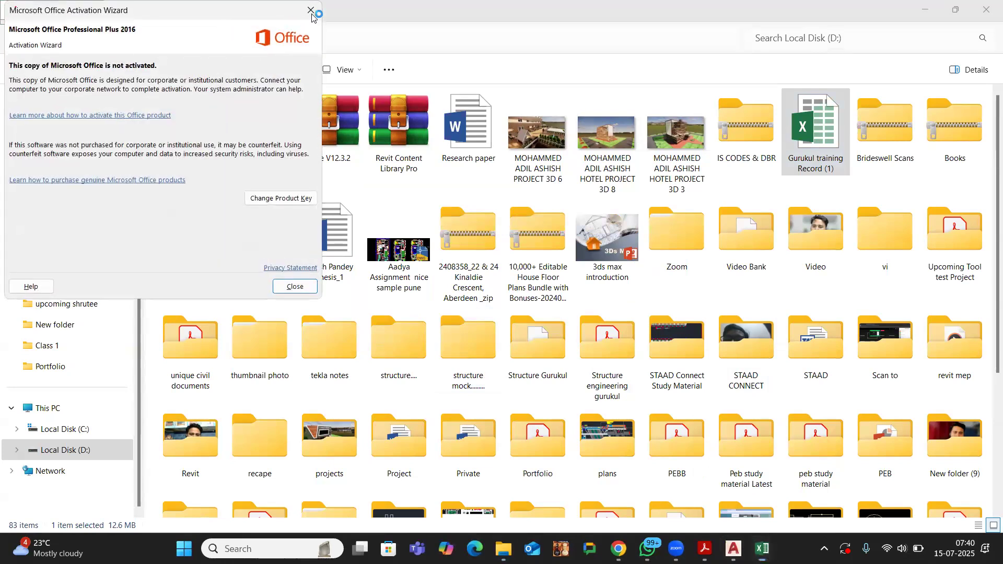
pyautogui.click(309, 12)
pyautogui.click(66, 12)
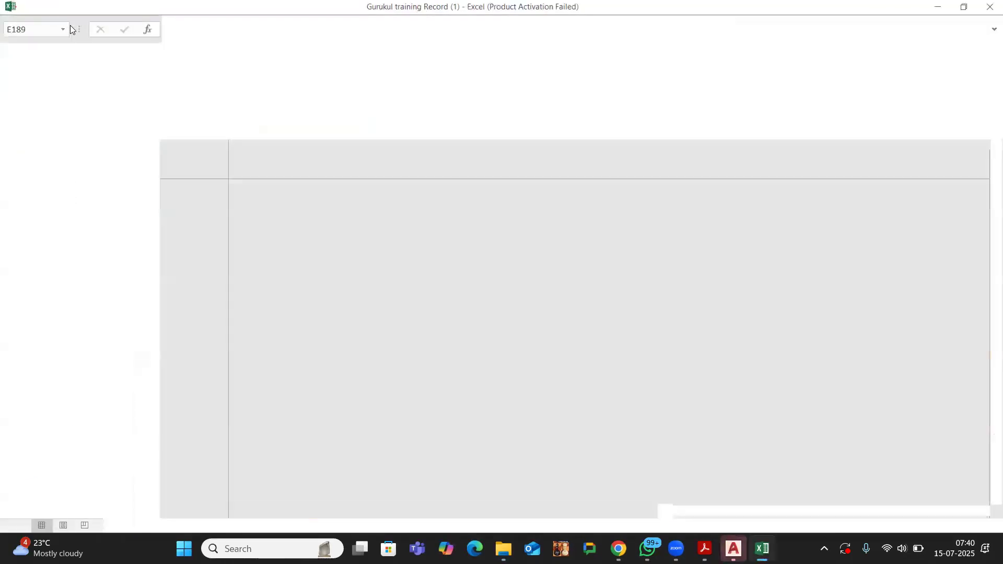
pyautogui.scroll(9, 311, 283)
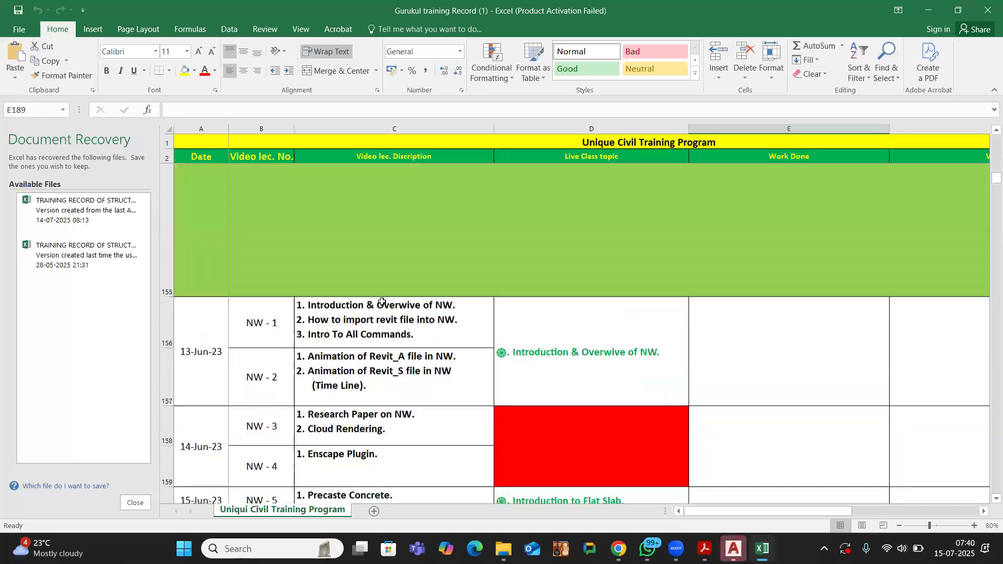
pyautogui.moveTo(994, 178); pyautogui.dragTo(987, 133)
pyautogui.scroll(-3, 814, 237)
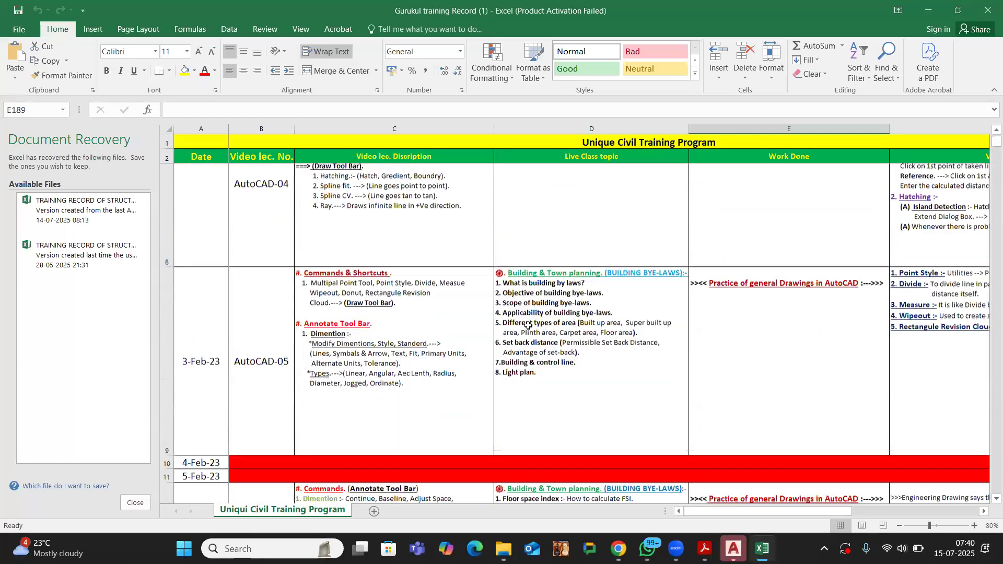
pyautogui.scroll(3, 414, 315)
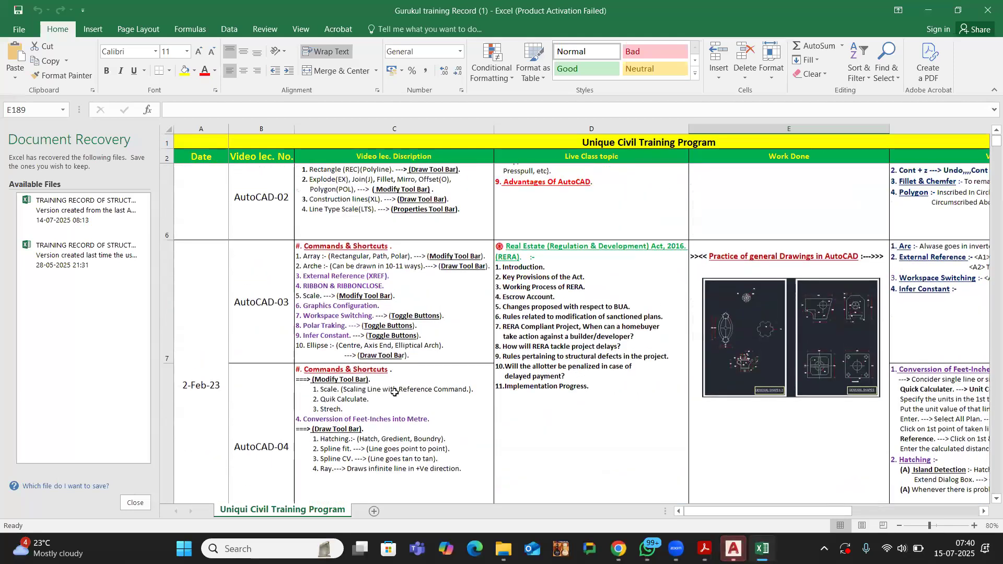
pyautogui.scroll(-3, 413, 273)
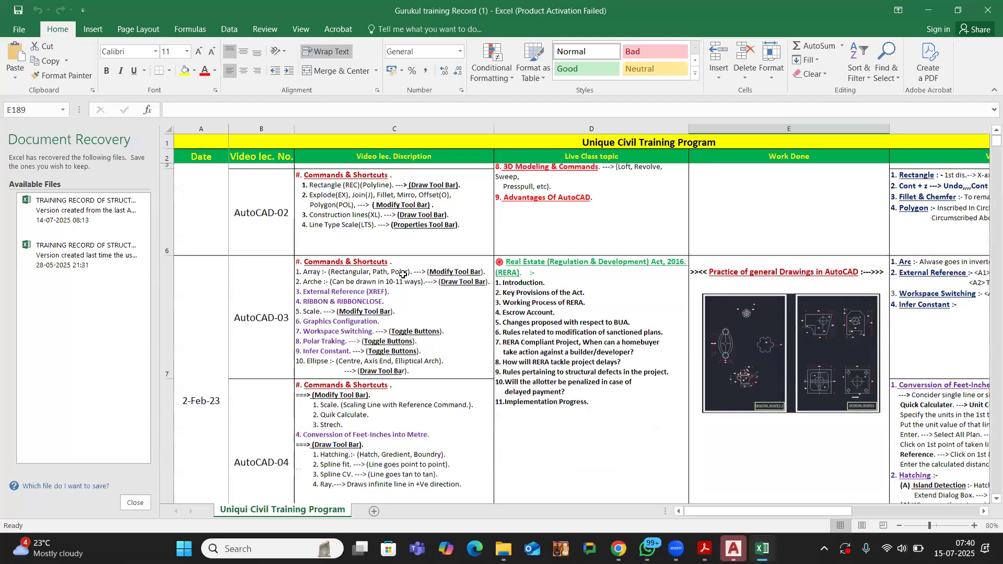
# Review the lesson descriptions in C7 and C8 and the RERA topic in D7, then minimize Excel
pyautogui.click(407, 282)
pyautogui.click(421, 393)
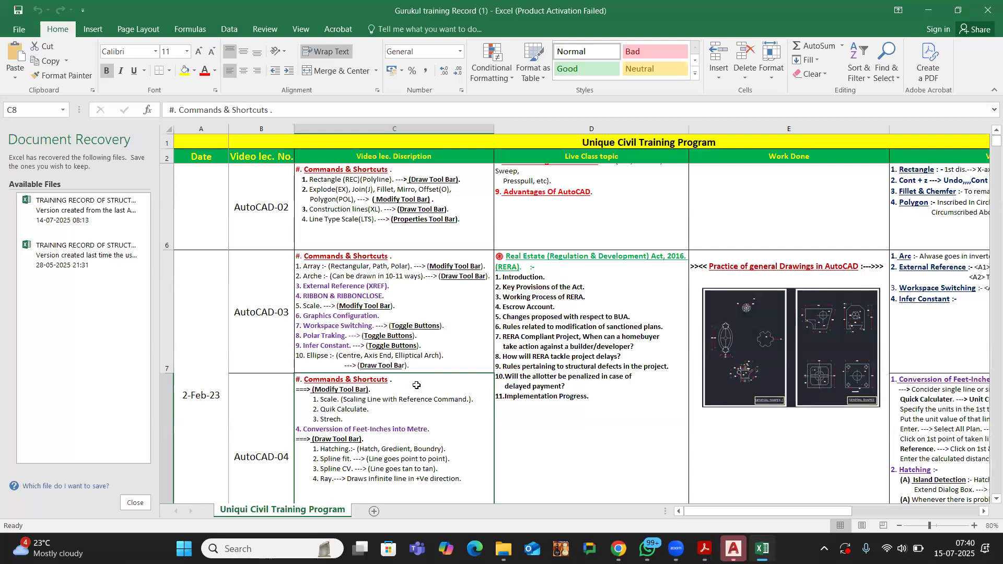
pyautogui.scroll(-2, 416, 385)
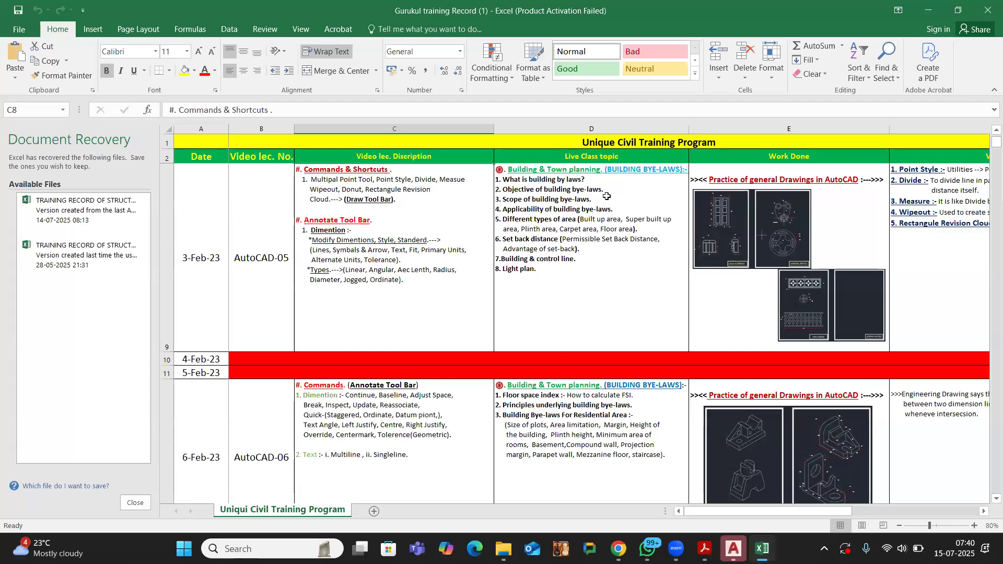
pyautogui.scroll(2, 490, 285)
pyautogui.click(440, 291)
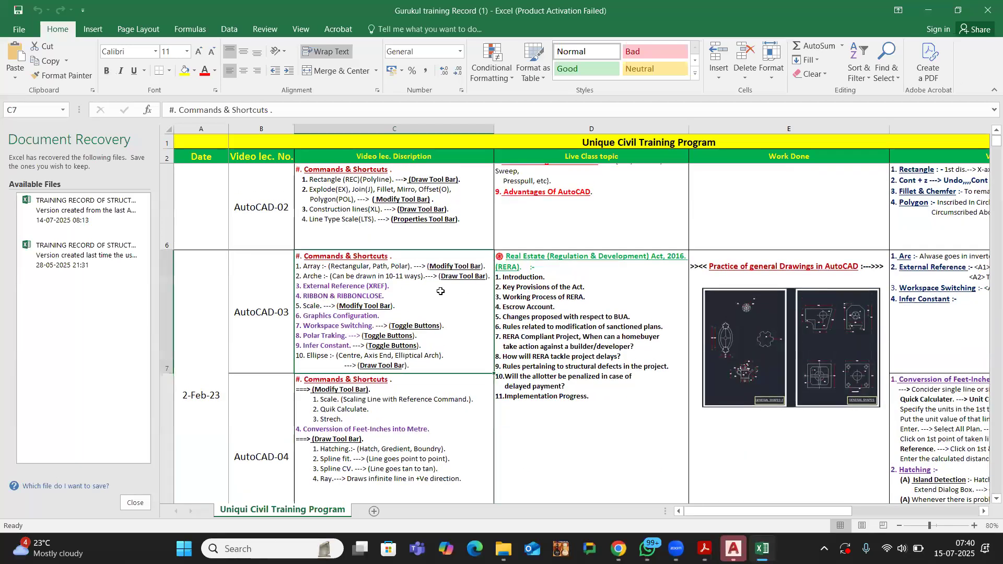
pyautogui.click(592, 307)
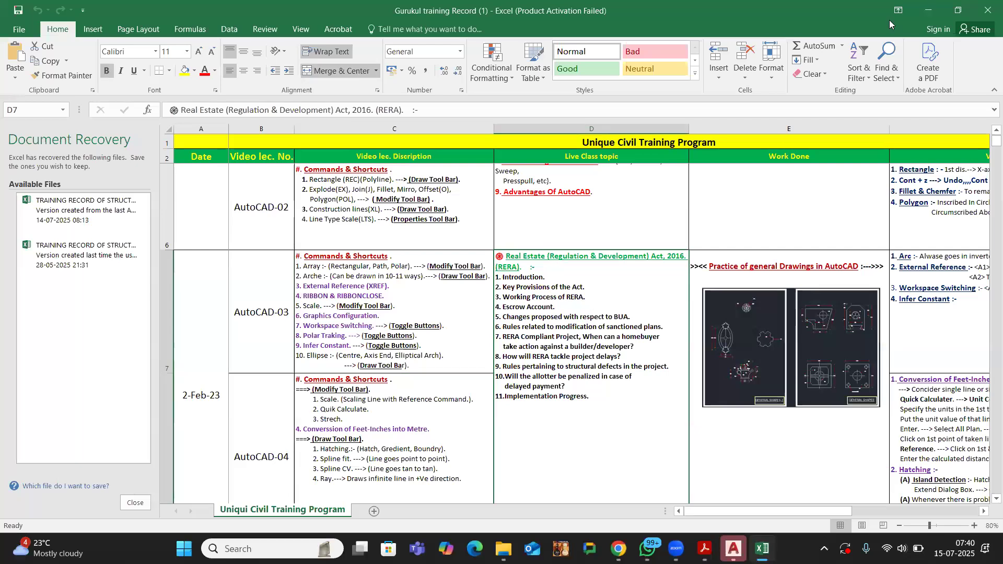
pyautogui.click(928, 9)
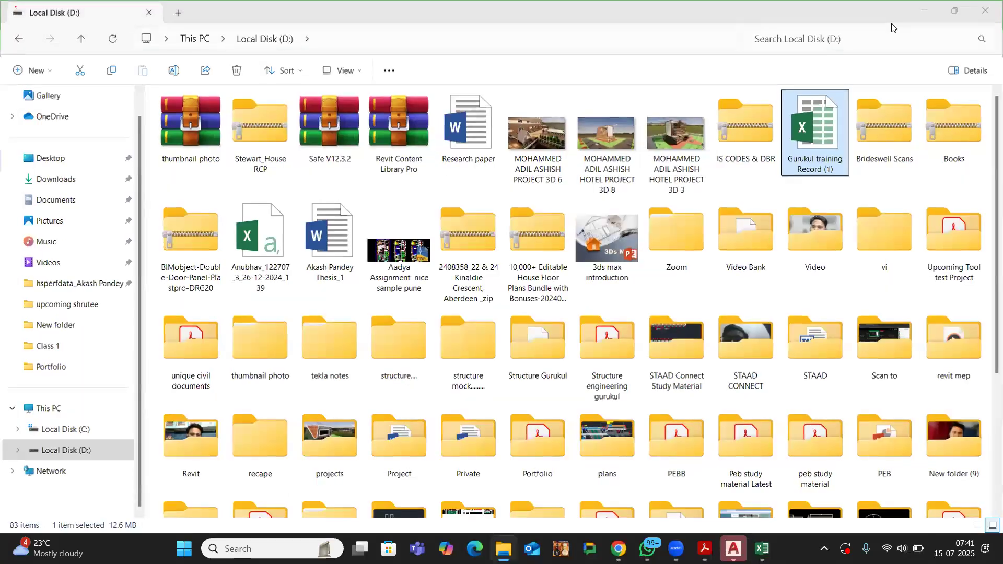
# Bring AutoCAD 2021 forward and start a new blank drawing
pyautogui.doubleClick(892, 22)
pyautogui.click(503, 548)
pyautogui.moveTo(733, 549)
pyautogui.click(748, 483)
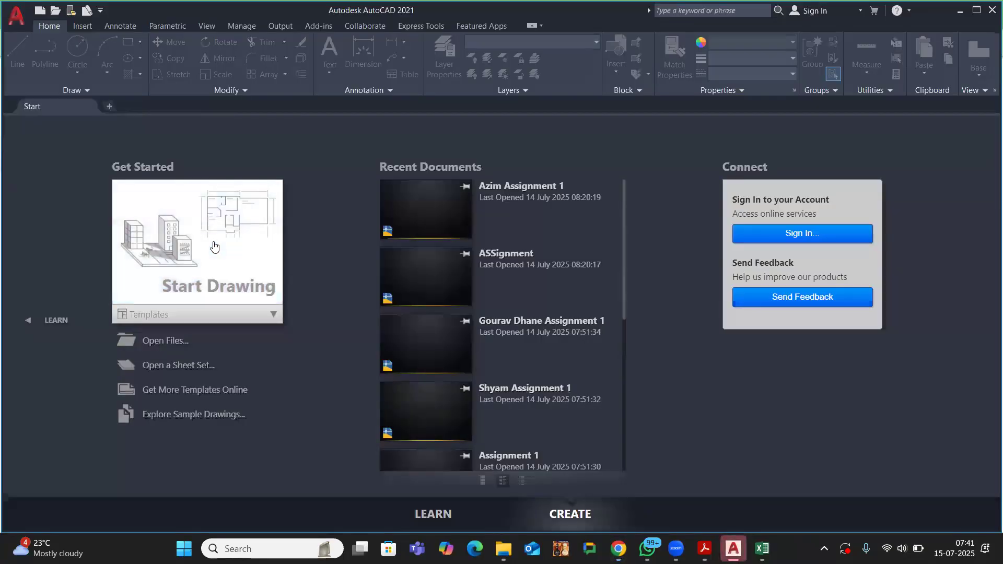
pyautogui.click(213, 243)
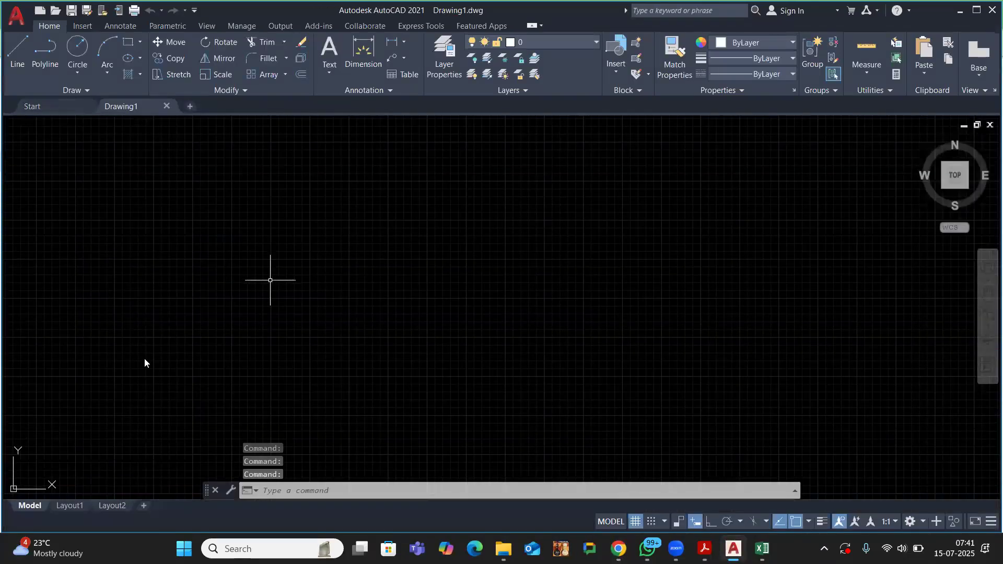
# Select all 30 assignment drawings in Downloads and drag them into AutoCAD
pyautogui.moveTo(504, 549)
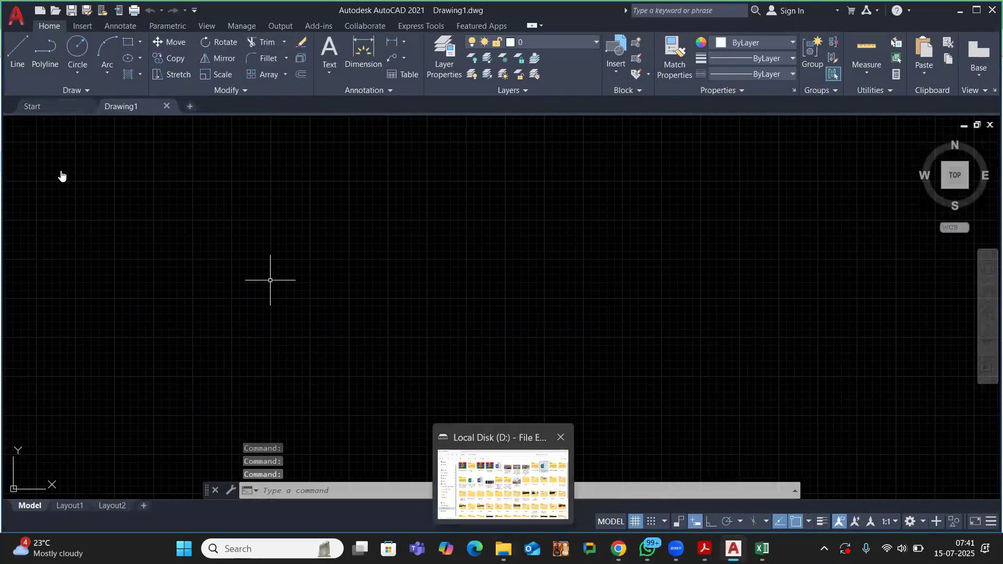
pyautogui.click(503, 549)
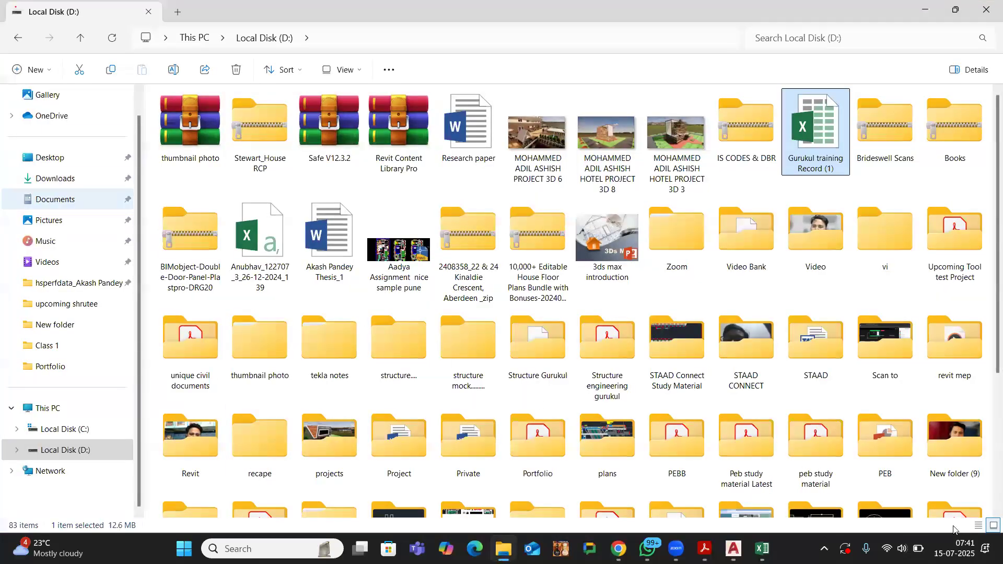
pyautogui.click(55, 178)
pyautogui.moveTo(155, 199); pyautogui.dragTo(365, 316)
pyautogui.hotkey('ctrl', 'a')
pyautogui.scroll(-8, 623, 437)
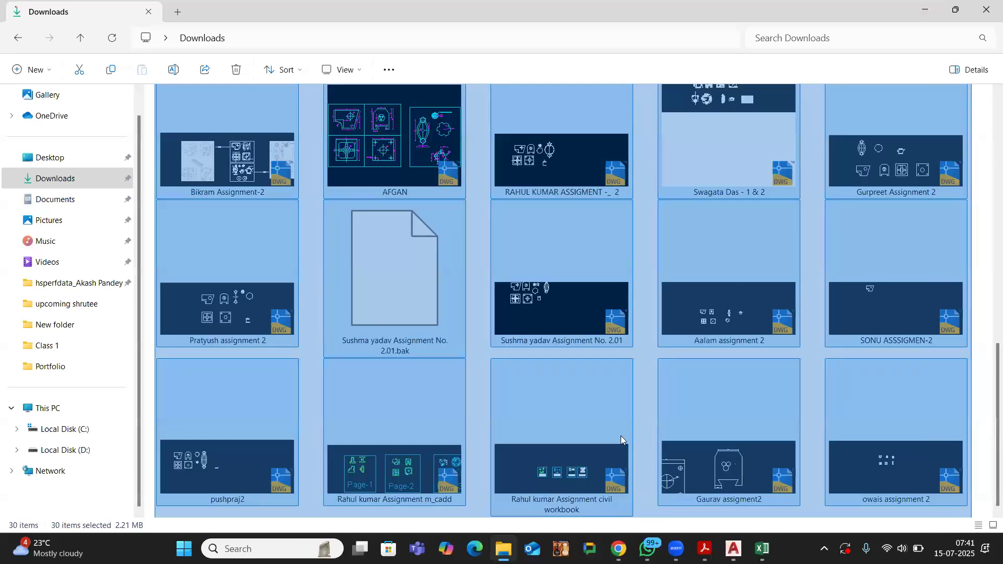
pyautogui.scroll(8, 374, 201)
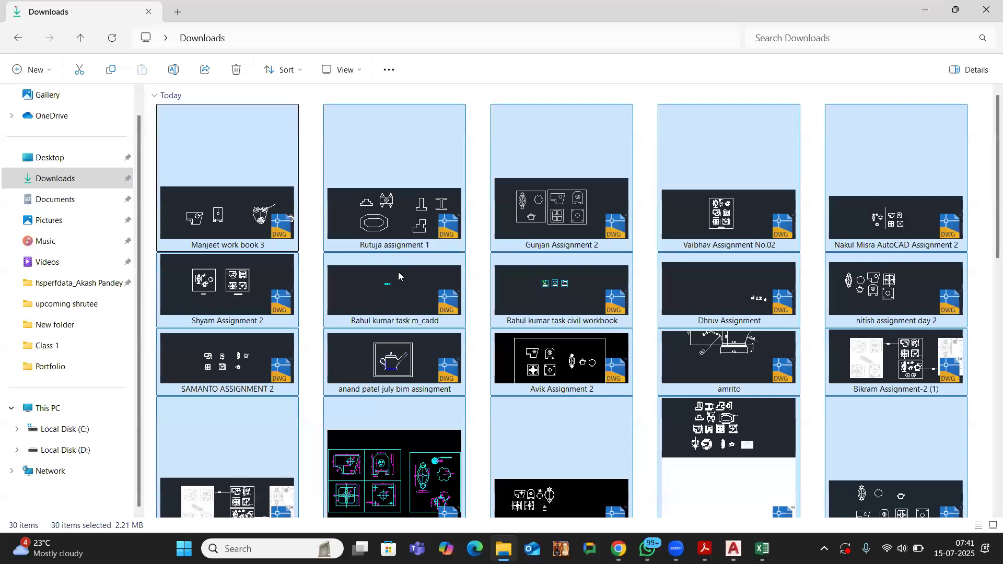
pyautogui.moveTo(770, 236); pyautogui.dragTo(776, 231)
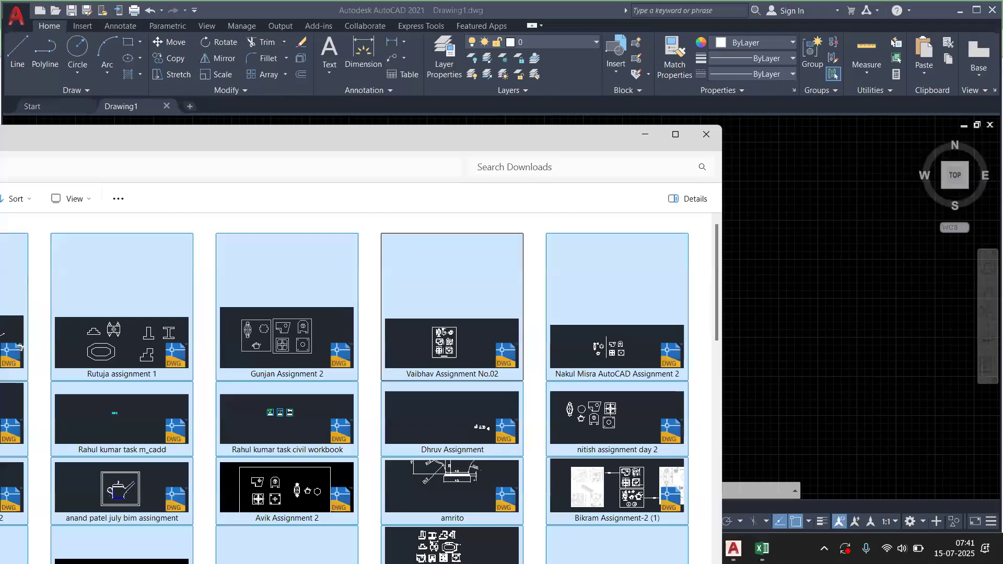
# Close a student's Assignment 2 drawing without saving, then reposition the Downloads window
pyautogui.hotkey('alt', 'Tab')
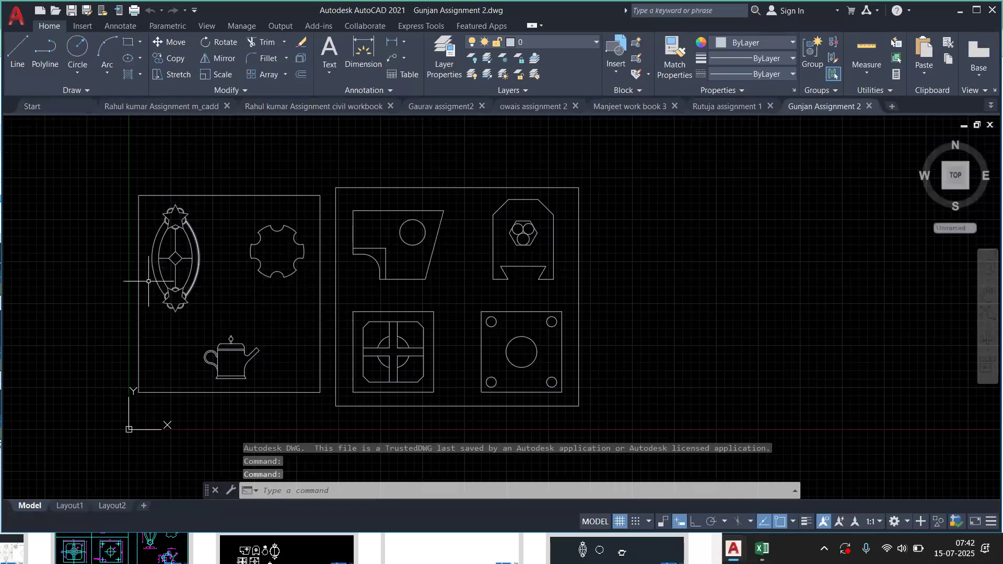
pyautogui.scroll(2, 149, 282)
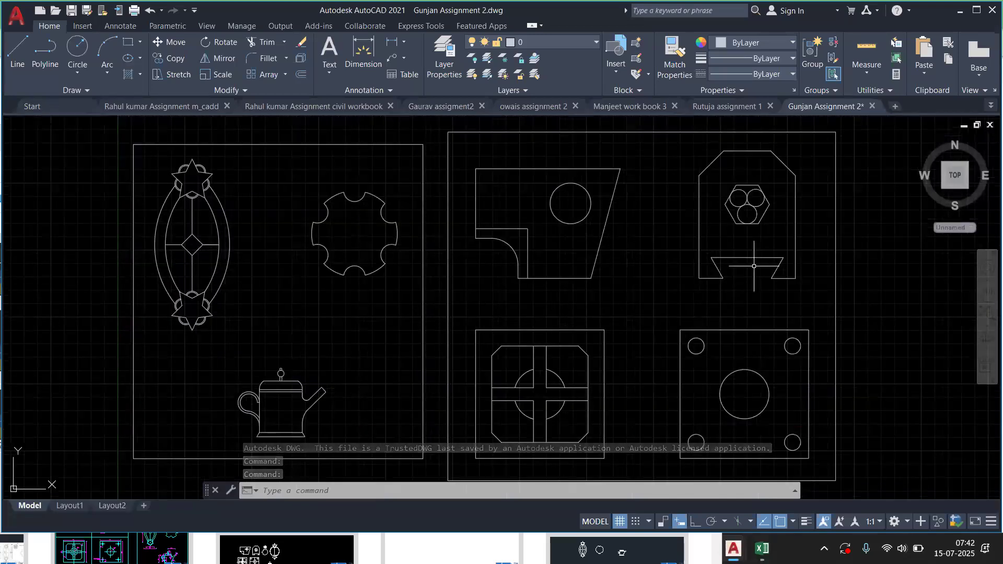
pyautogui.moveTo(693, 346); pyautogui.dragTo(701, 286, button='middle')
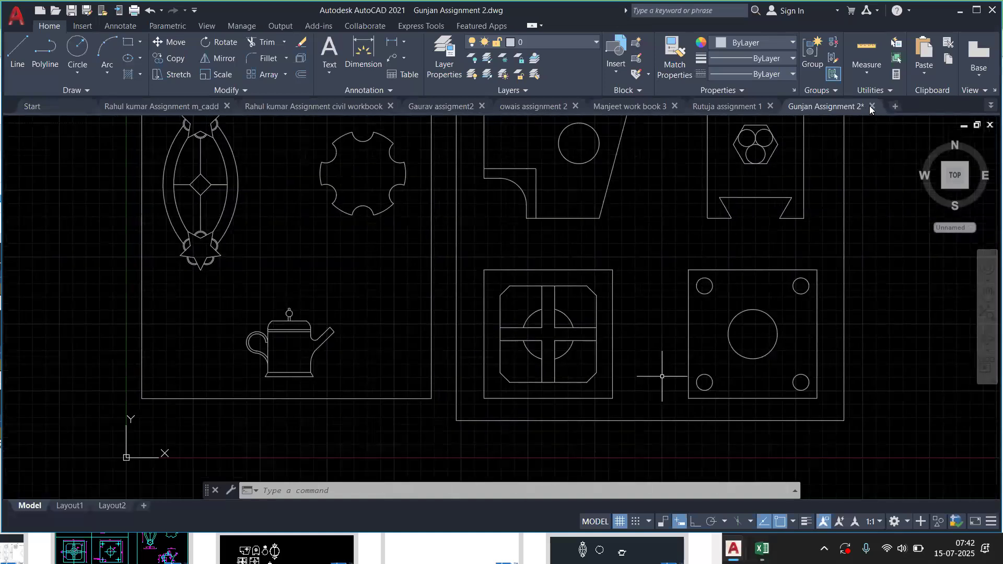
pyautogui.click(872, 106)
pyautogui.click(534, 303)
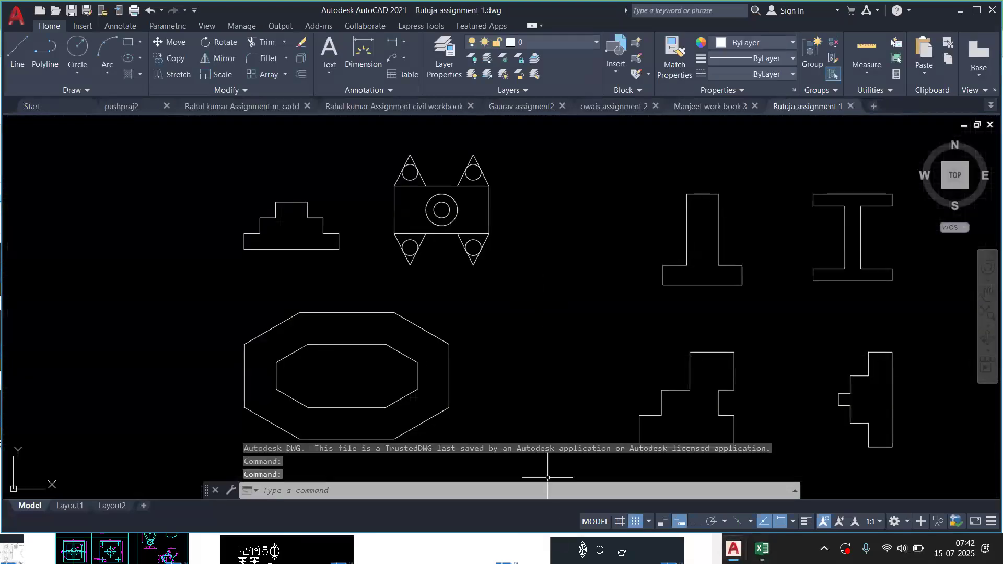
pyautogui.click(538, 548)
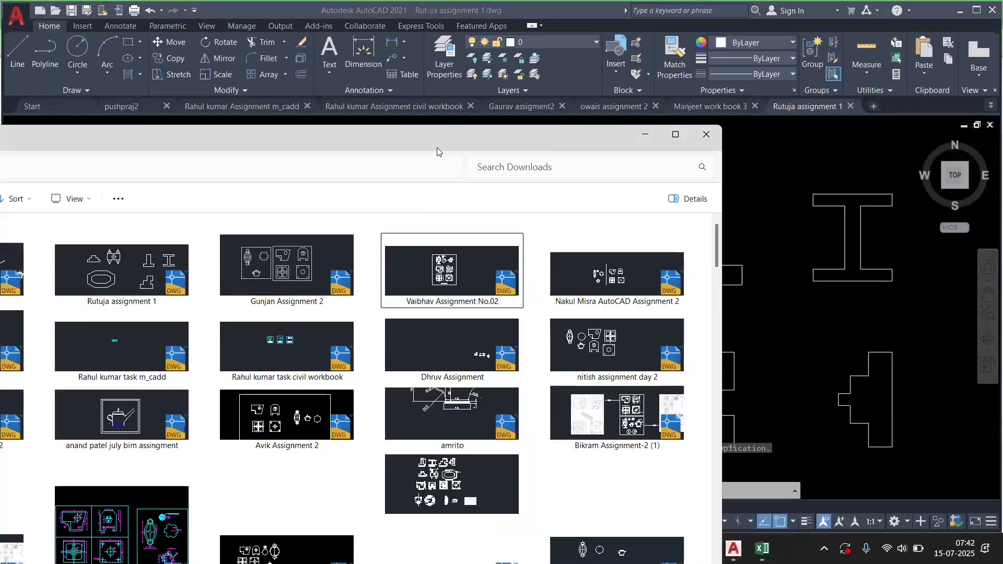
pyautogui.moveTo(432, 136); pyautogui.dragTo(726, 12)
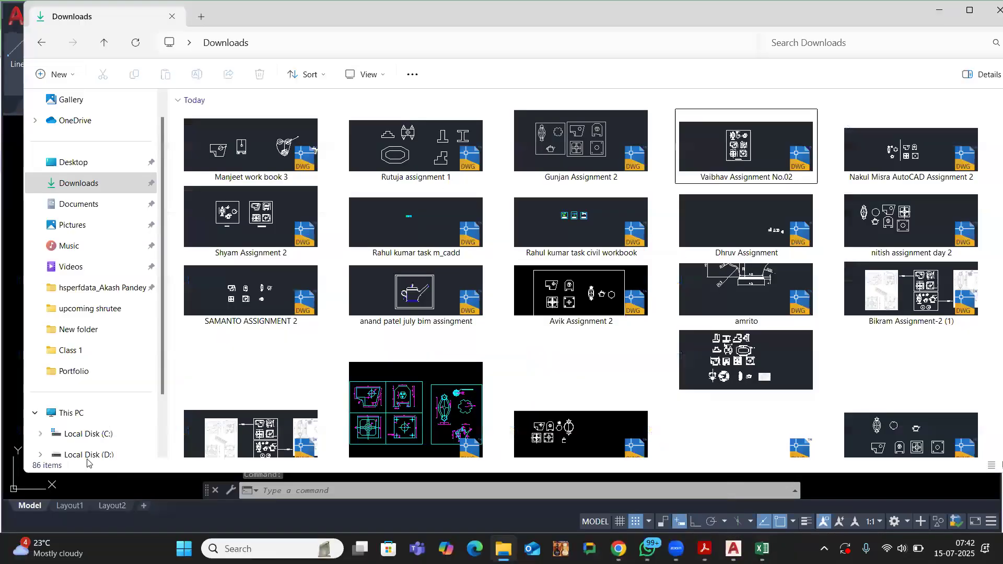
# Go to D: > Level 1 training gurukul BIM > Class 1 and open the (10 set) Civil WORKBOOK Final PDF
pyautogui.click(87, 452)
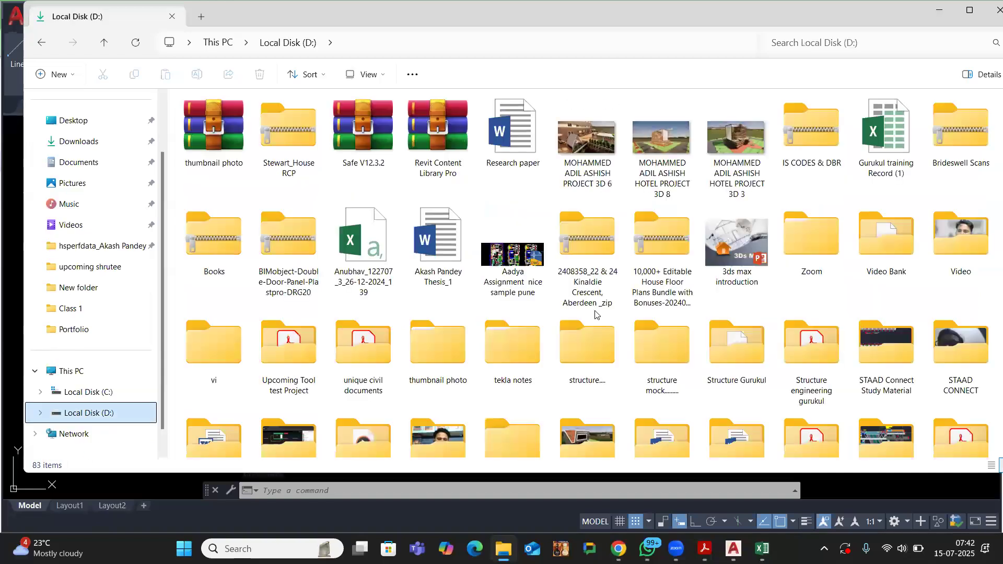
pyautogui.scroll(-3, 605, 320)
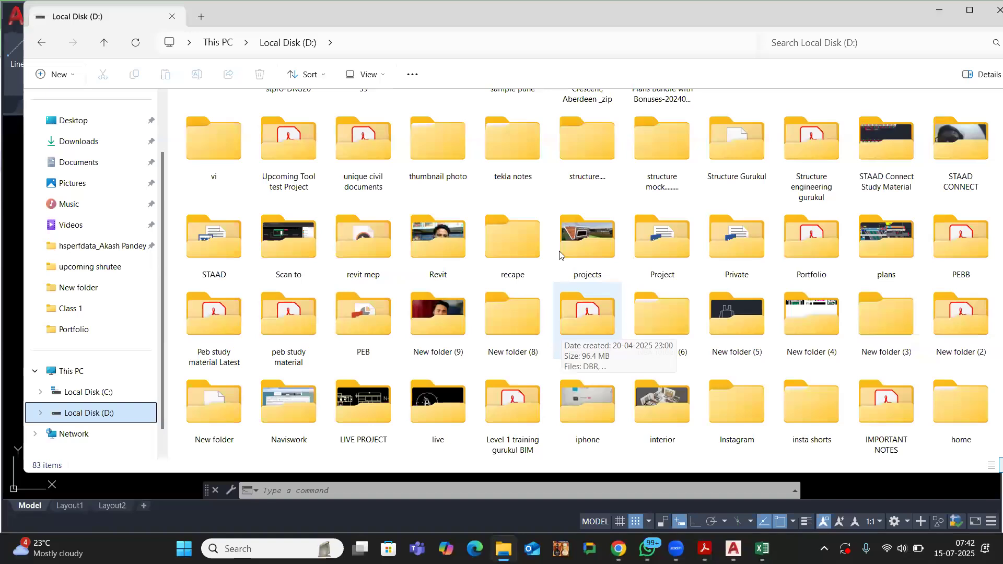
pyautogui.click(493, 241)
pyautogui.press('l')
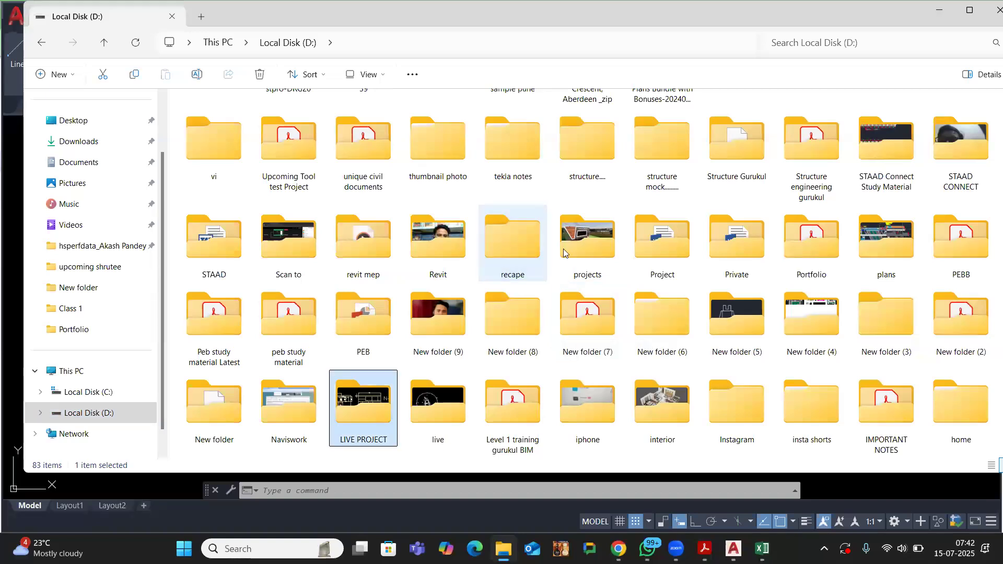
pyautogui.press('l')
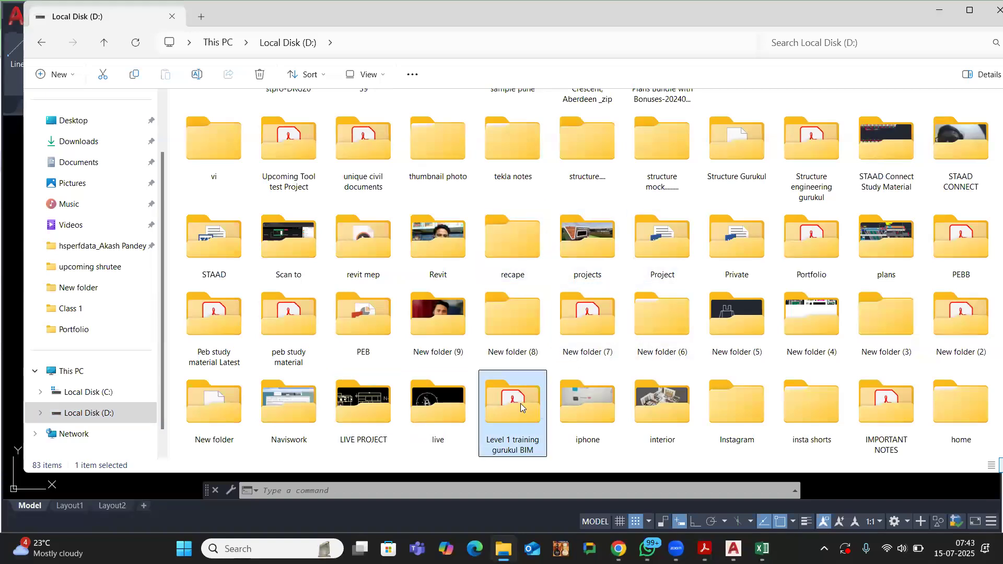
pyautogui.doubleClick(520, 406)
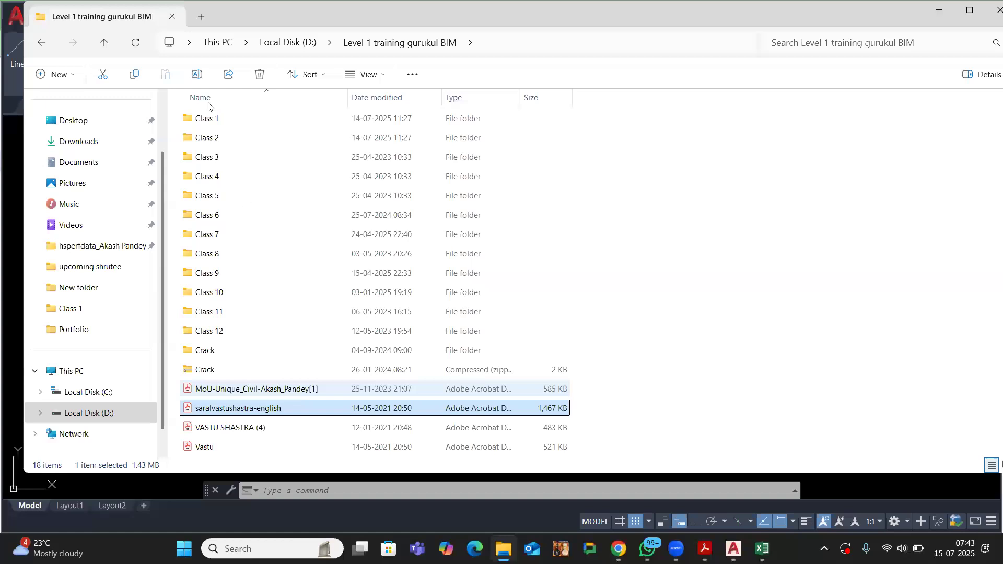
pyautogui.doubleClick(238, 125)
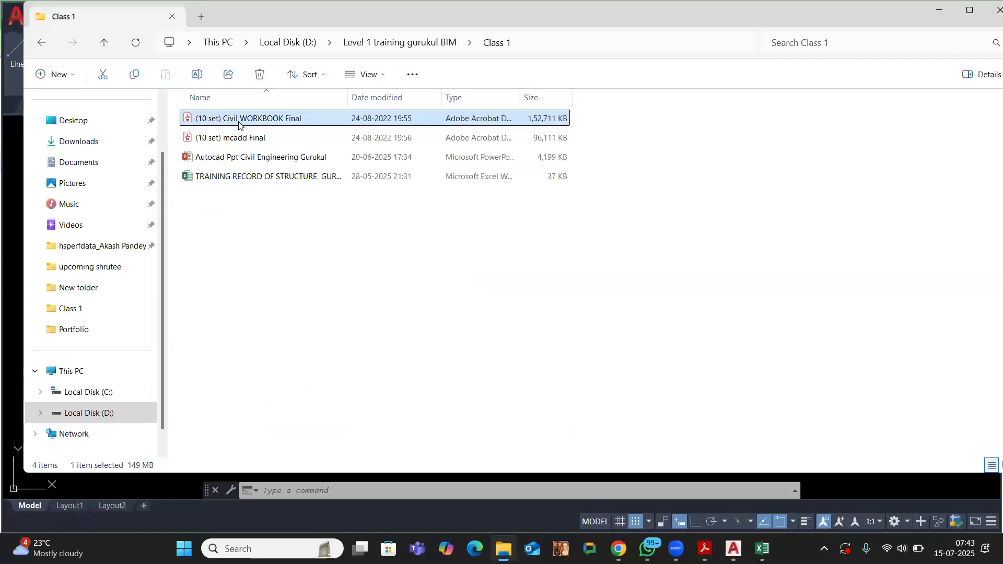
pyautogui.doubleClick(239, 126)
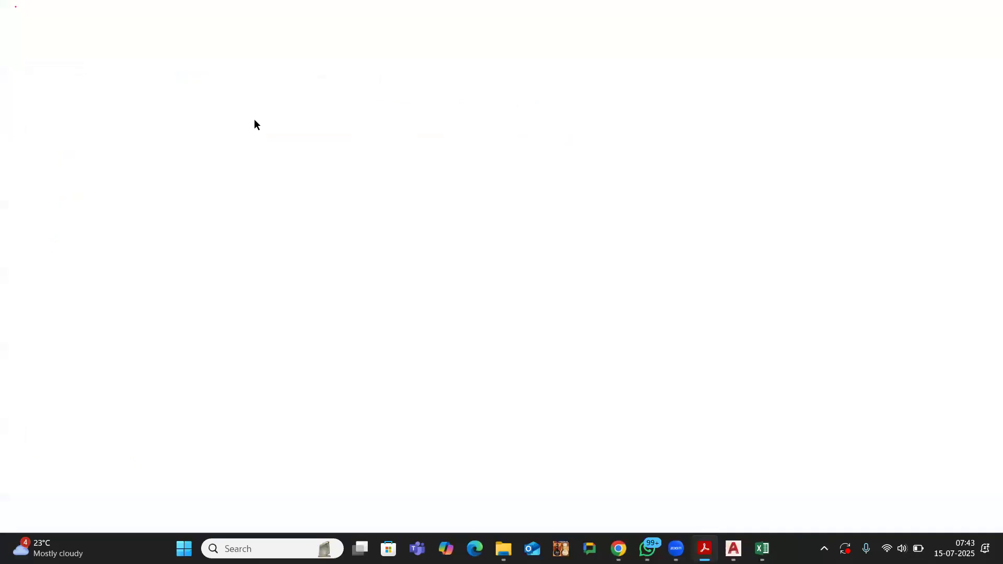
pyautogui.moveTo(963, 75); pyautogui.dragTo(958, 169)
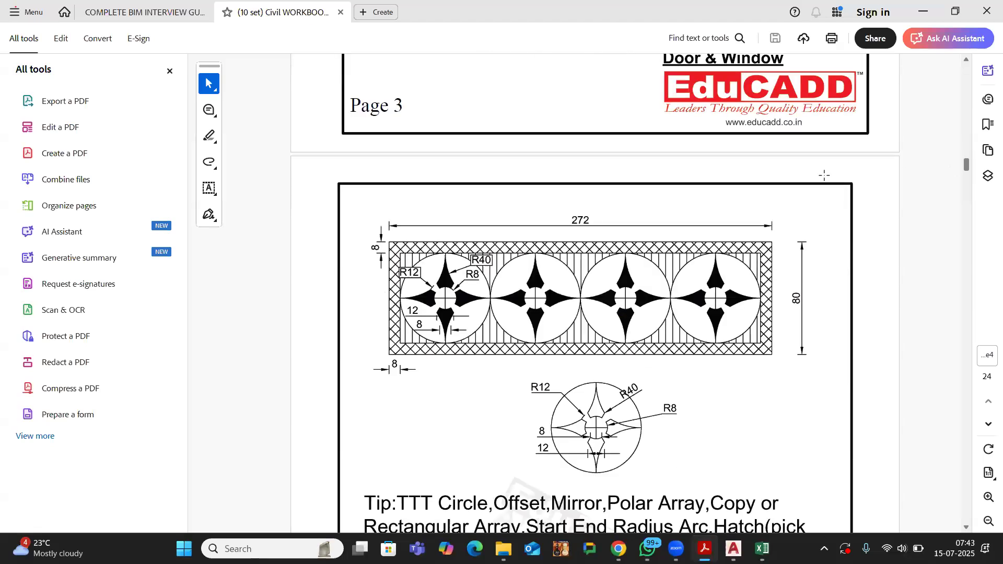
# Scroll the Civil WORKBOOK to the hatched circle-pattern exercise, then return to the Class 1 folder
pyautogui.scroll(-5, 756, 182)
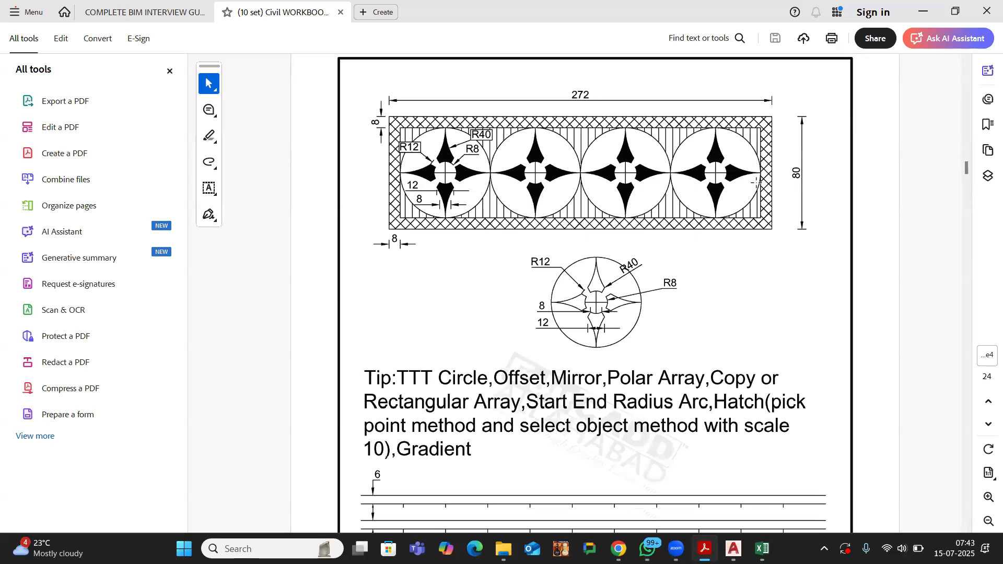
pyautogui.scroll(-1, 617, 144)
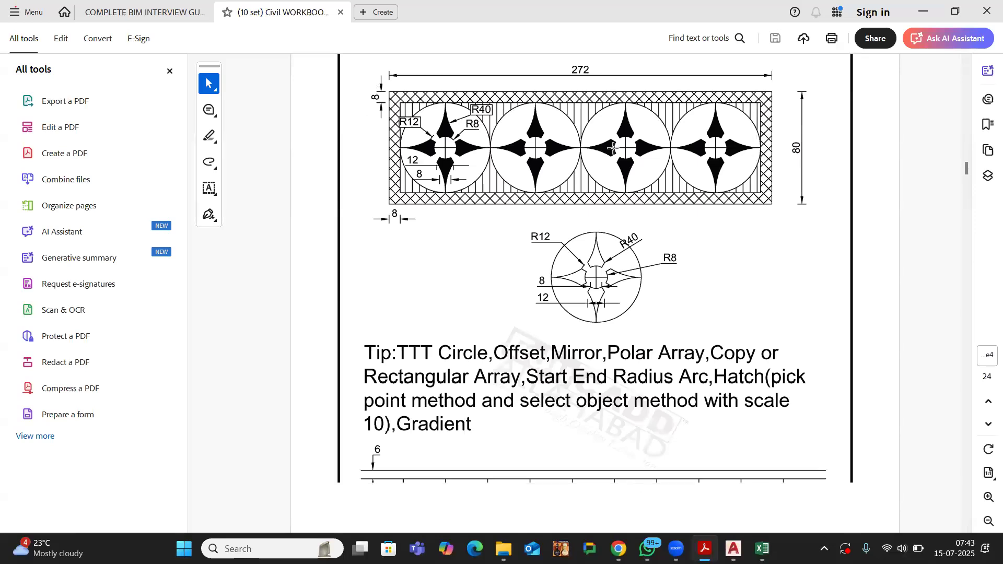
pyautogui.scroll(-1, 613, 147)
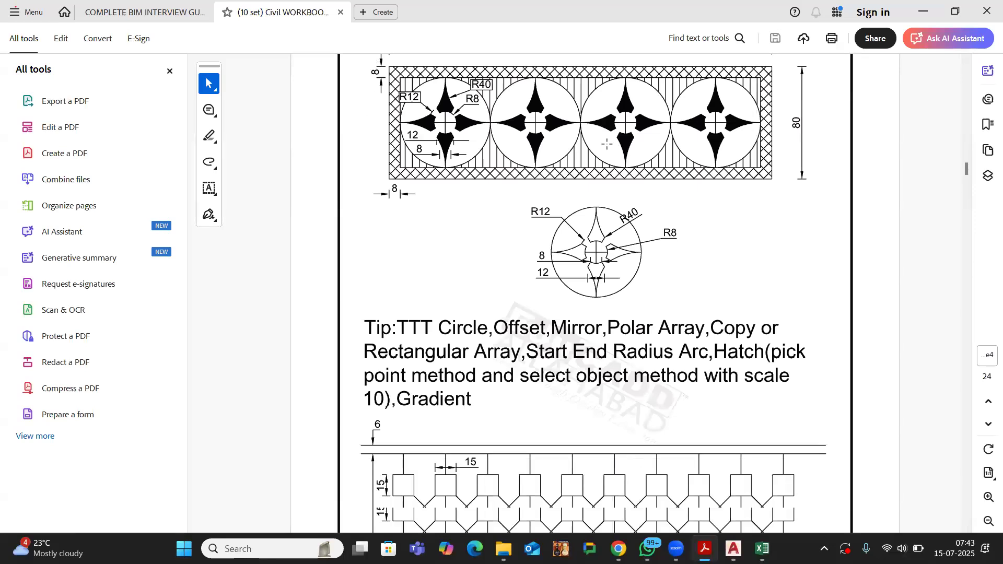
pyautogui.scroll(-1, 607, 145)
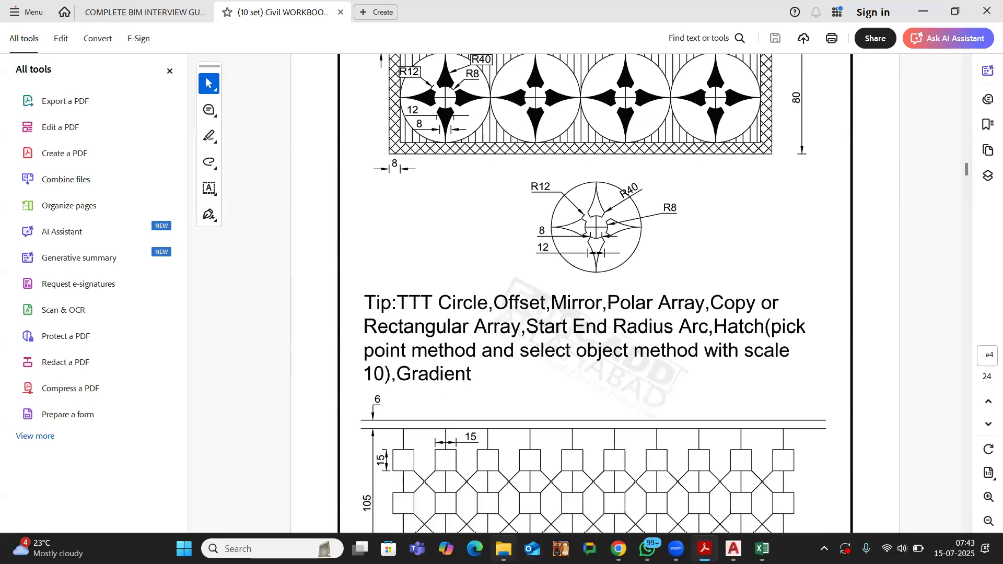
pyautogui.moveTo(504, 549)
pyautogui.click(510, 480)
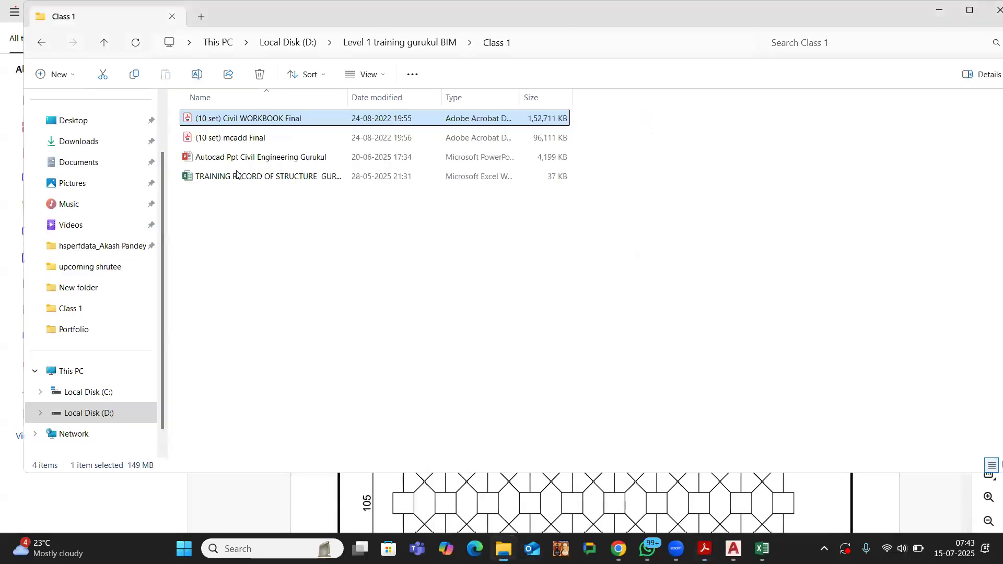
# Open the (10 set) mcadd Final PDF, scroll through its dimensioned drawings, then minimize Acrobat
pyautogui.click(236, 142)
pyautogui.doubleClick(236, 147)
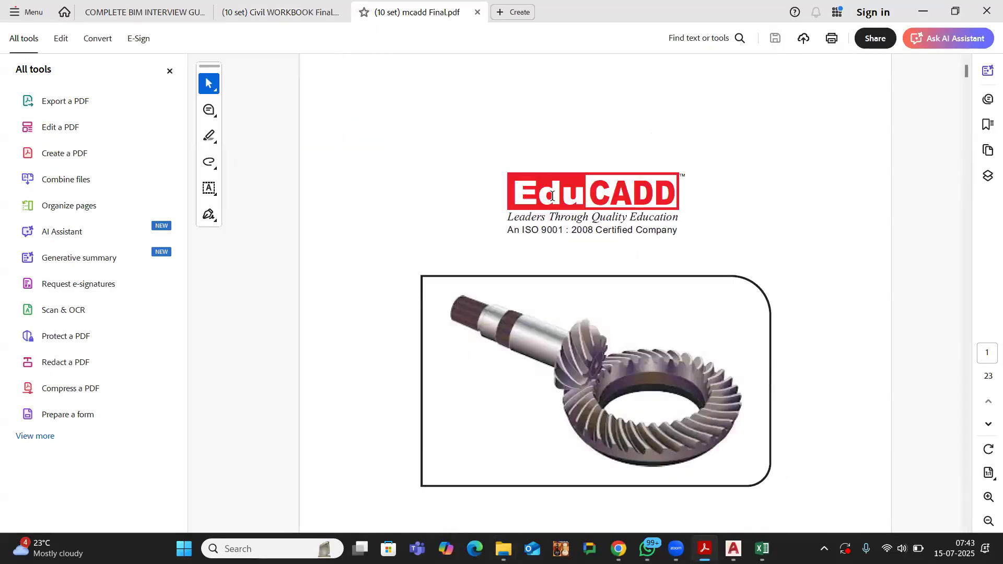
pyautogui.scroll(-15, 540, 282)
pyautogui.scroll(-5, 543, 300)
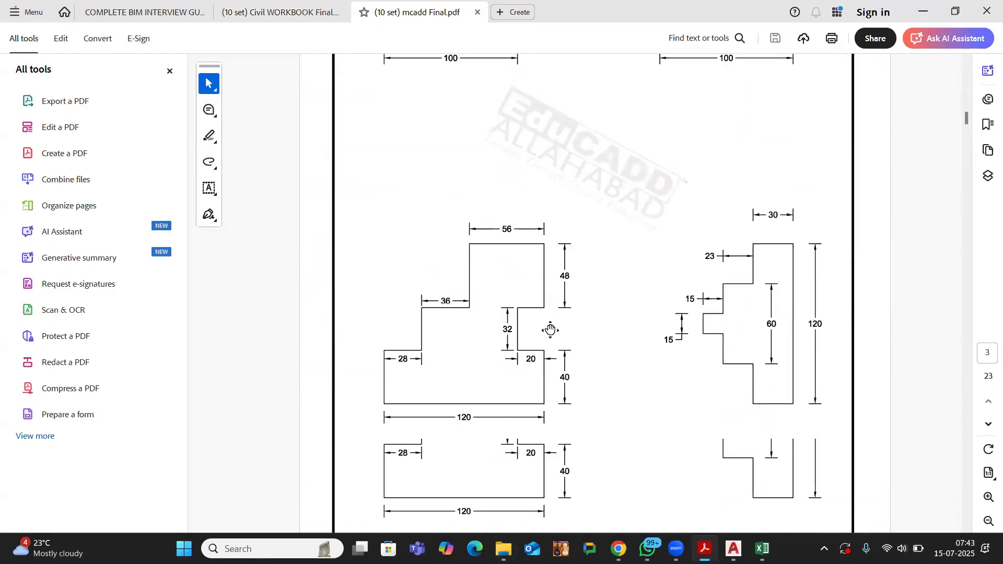
pyautogui.scroll(-3, 545, 285)
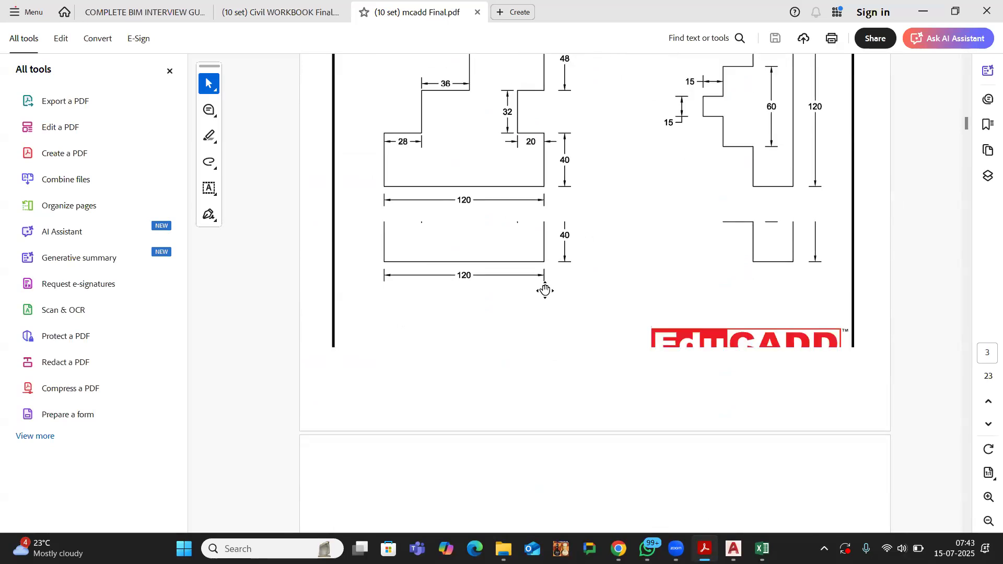
pyautogui.moveTo(967, 140); pyautogui.dragTo(967, 149)
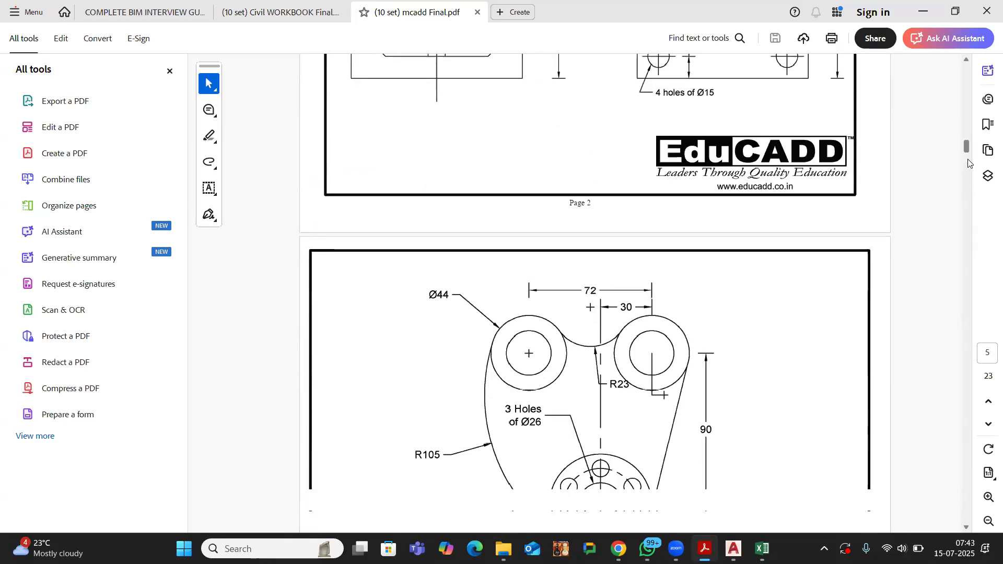
pyautogui.scroll(-8, 645, 197)
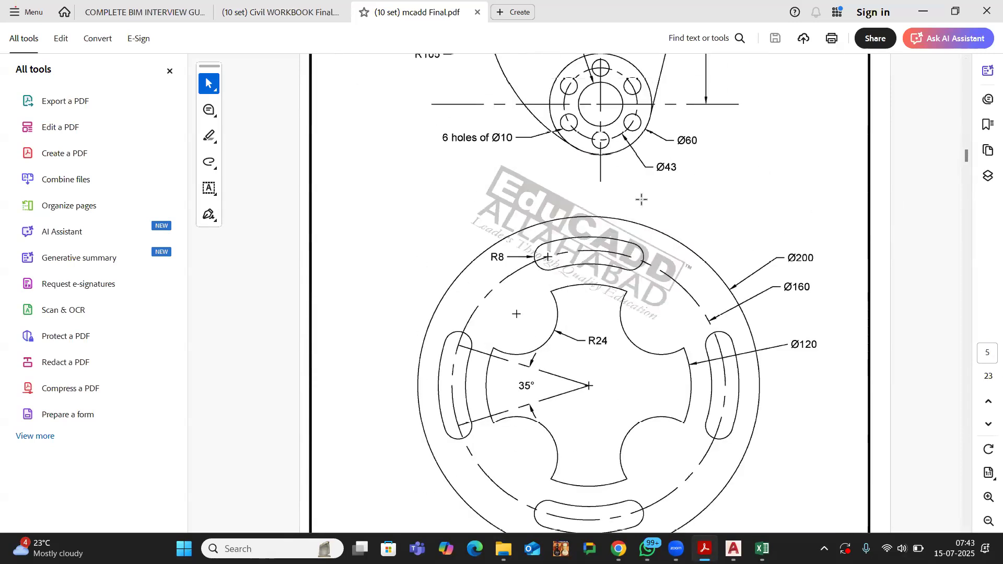
pyautogui.scroll(1, 641, 199)
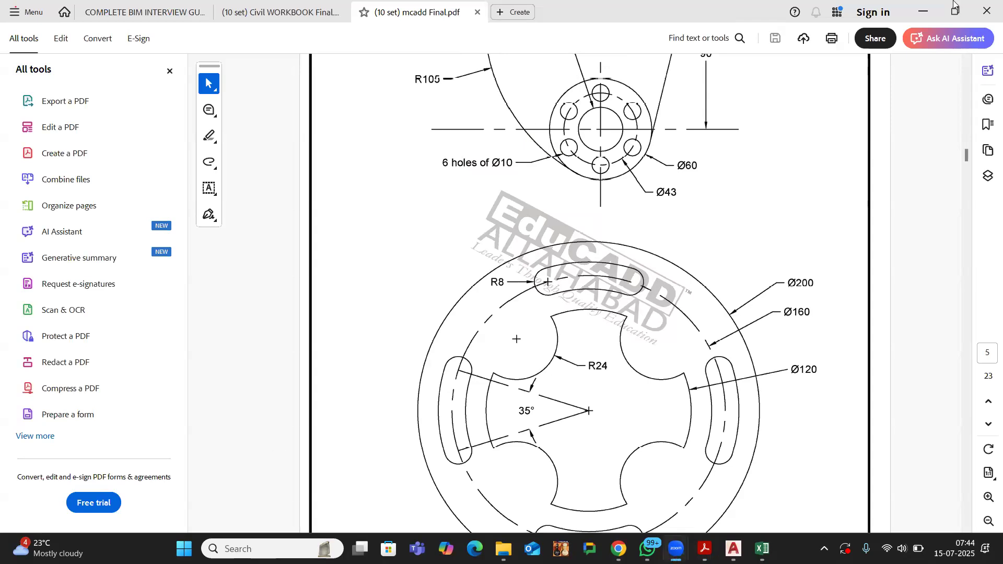
pyautogui.click(921, 13)
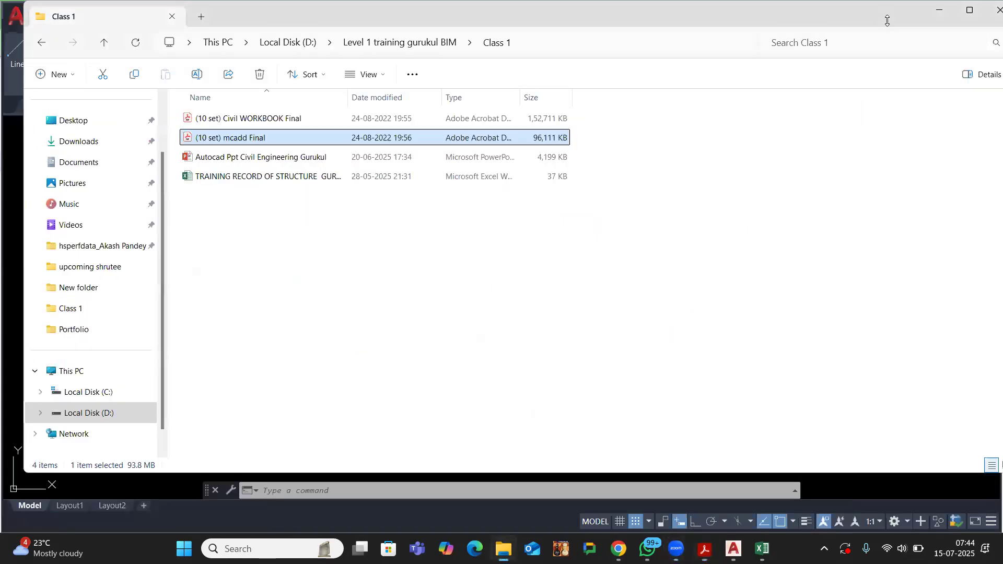
pyautogui.click(937, 13)
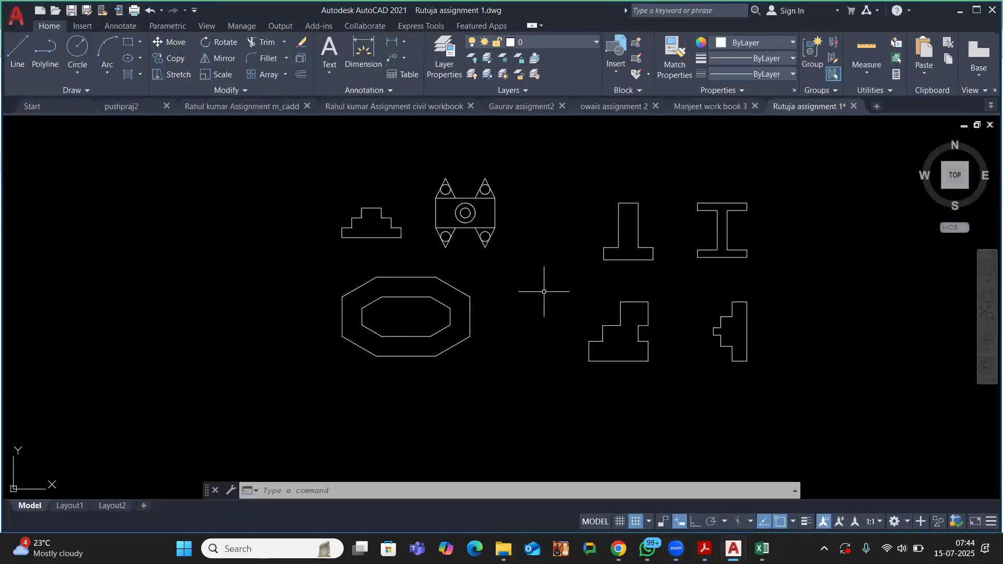
pyautogui.scroll(-3, 549, 286)
pyautogui.click(854, 107)
pyautogui.click(532, 300)
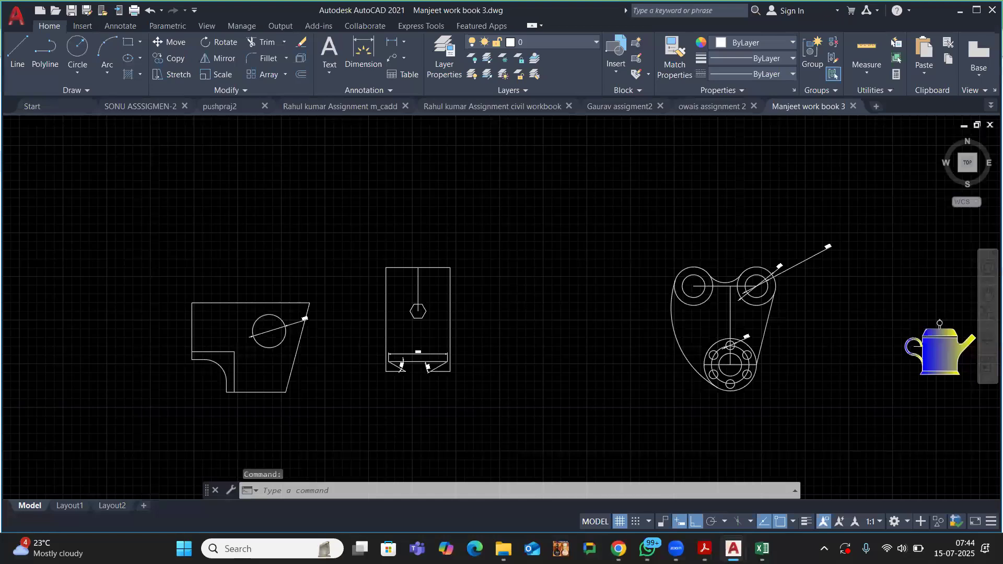
pyautogui.scroll(-2, 547, 289)
pyautogui.moveTo(603, 281); pyautogui.dragTo(532, 247, button='middle')
pyautogui.scroll(2, 737, 329)
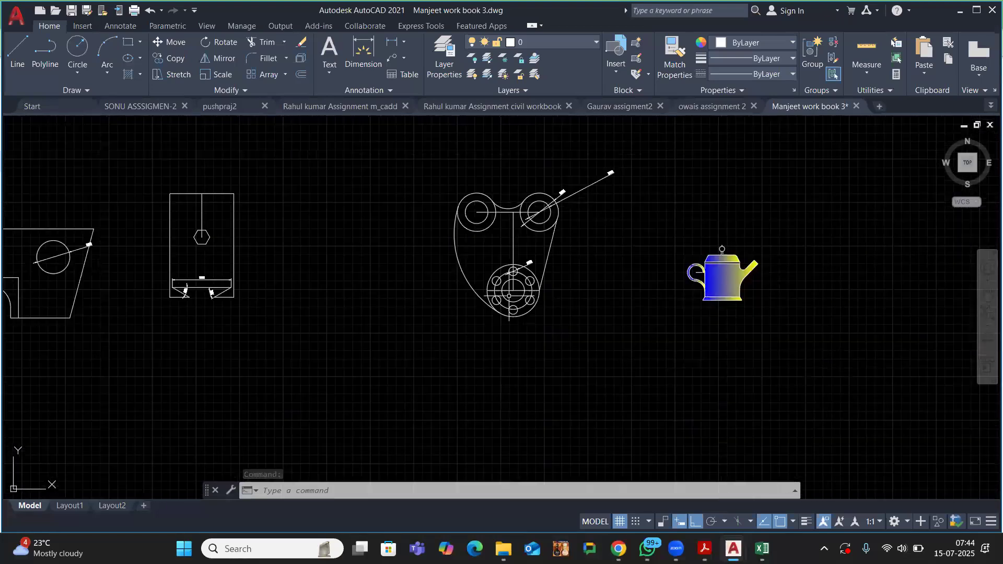
pyautogui.scroll(-2, 509, 296)
pyautogui.moveTo(338, 296); pyautogui.dragTo(512, 285, button='middle')
pyautogui.scroll(2, 497, 260)
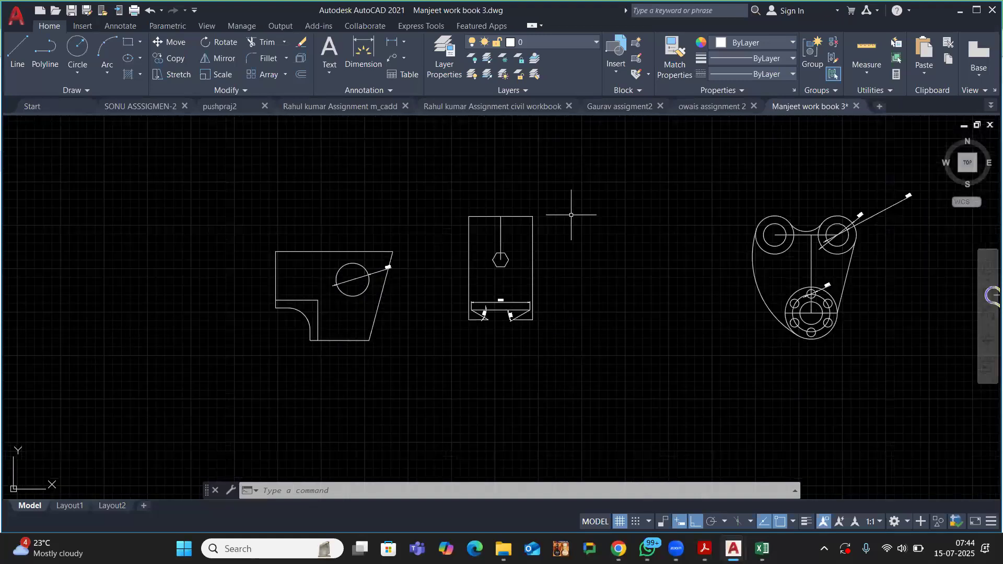
pyautogui.scroll(2, 499, 315)
pyautogui.scroll(2, 499, 316)
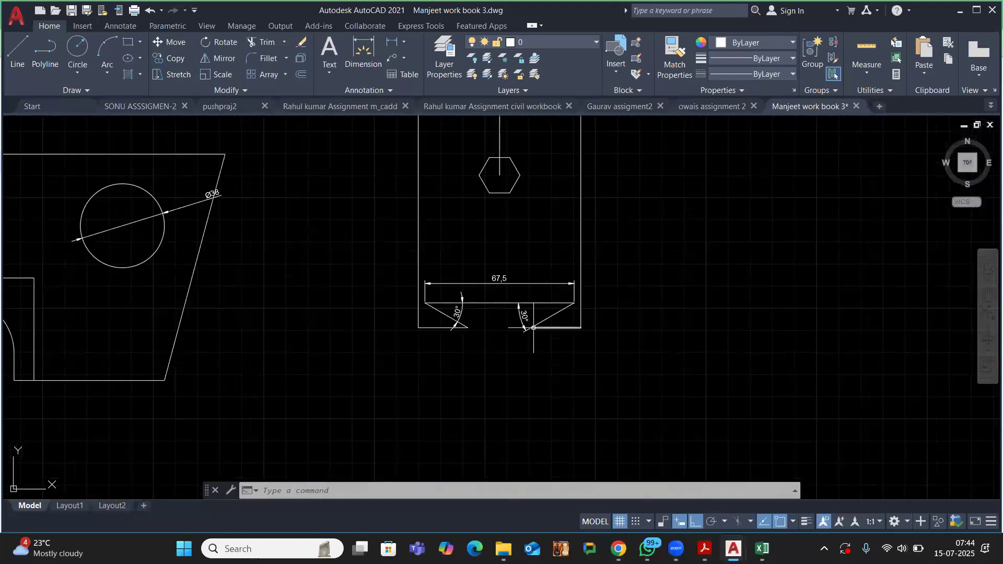
pyautogui.scroll(-2, 560, 301)
pyautogui.scroll(-2, 560, 301)
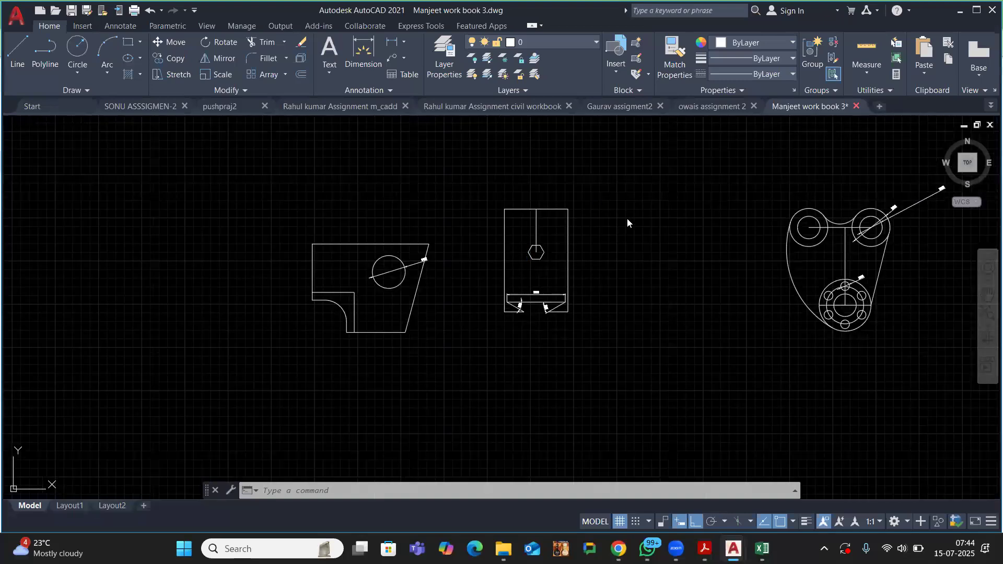
pyautogui.press('Escape')
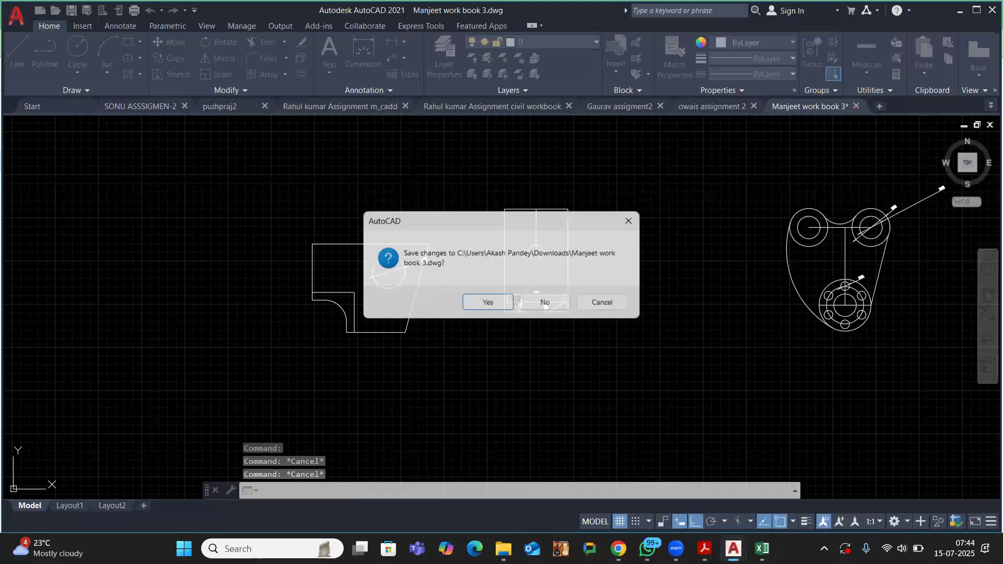
pyautogui.press('Escape')
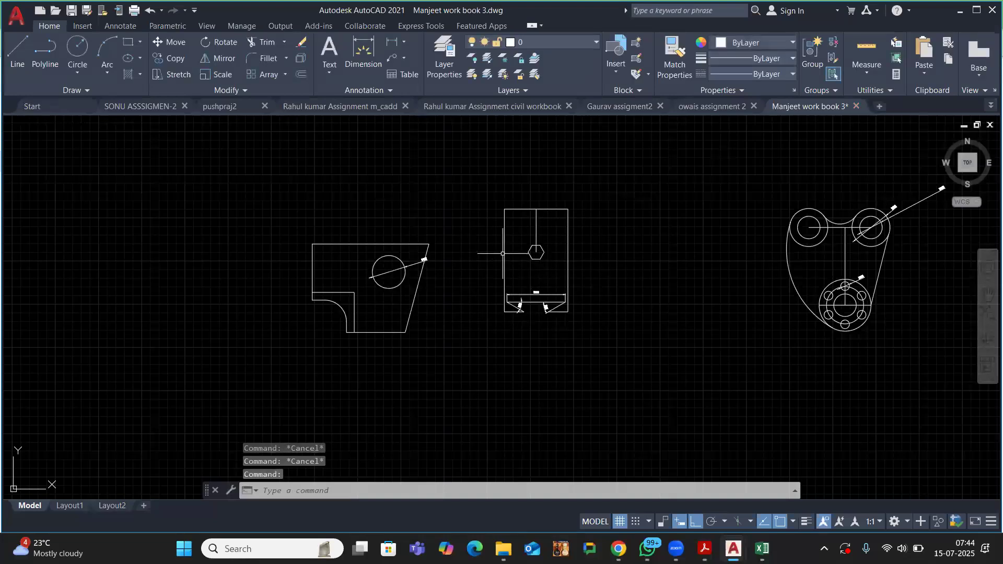
pyautogui.moveTo(566, 274); pyautogui.dragTo(405, 295, button='middle')
# Start a line right of the rectangle and draw a 22.5 horizontal base line
pyautogui.scroll(2, 488, 289)
pyautogui.scroll(2, 488, 288)
pyautogui.write('l')
pyautogui.press('Return')
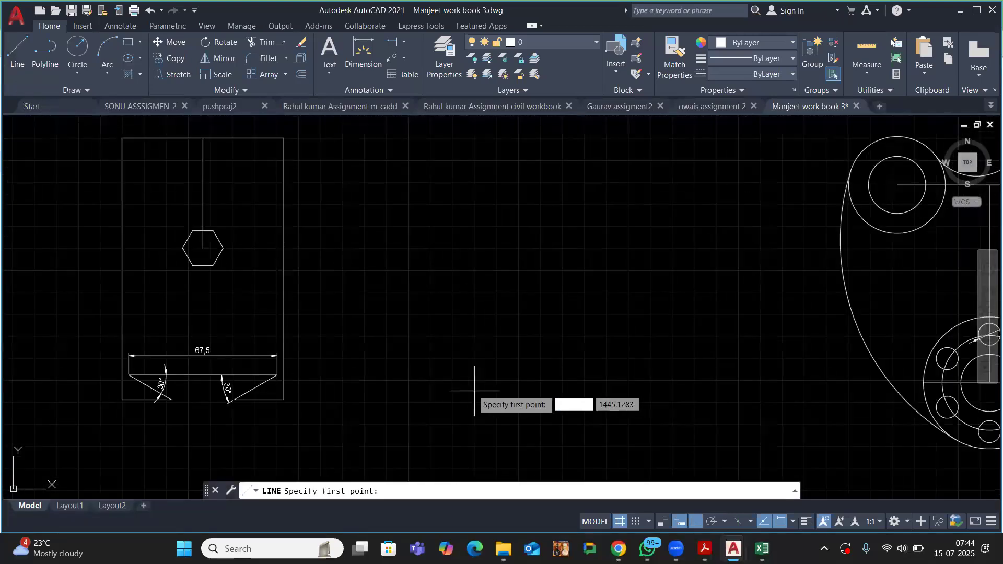
pyautogui.click(452, 387)
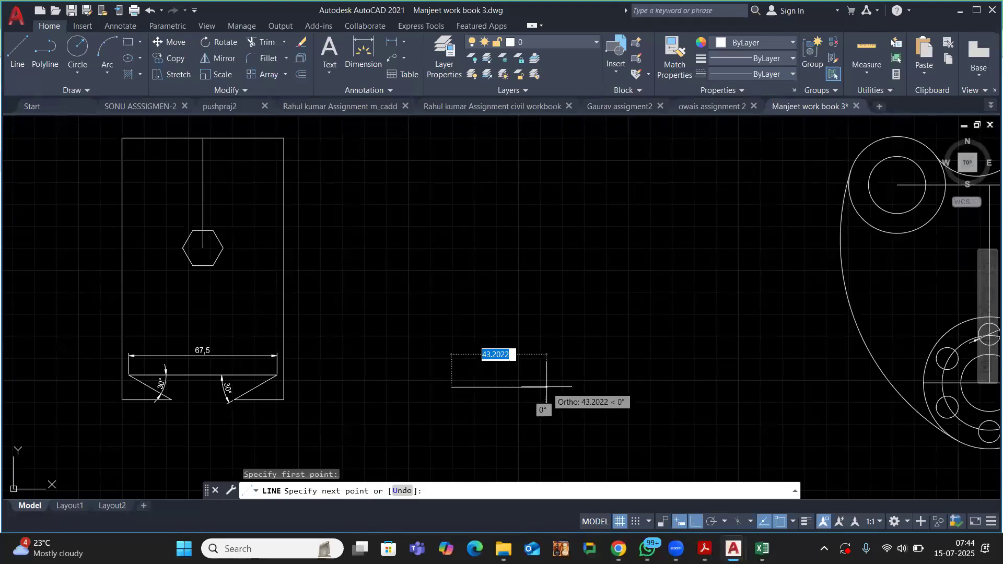
pyautogui.write('6')
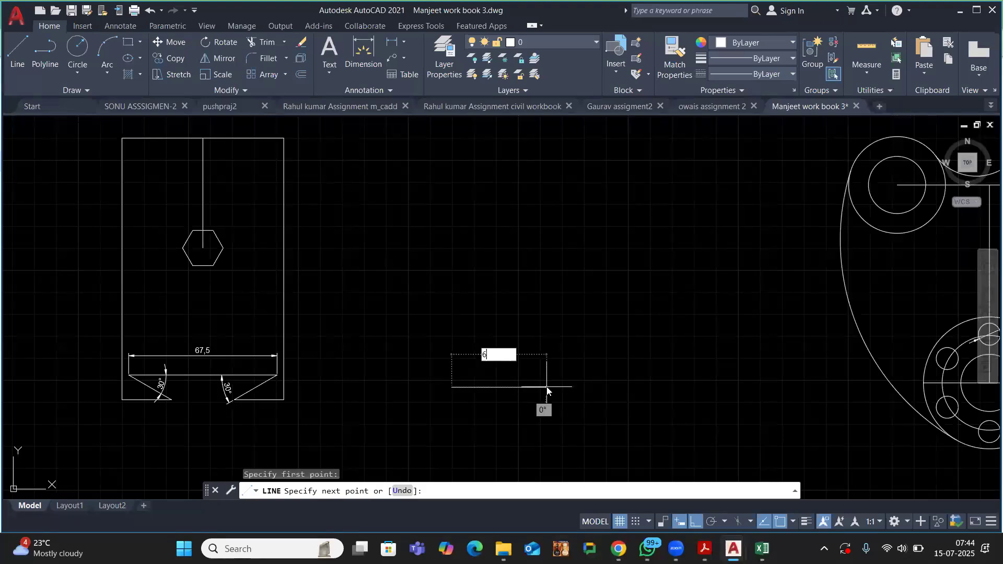
pyautogui.press('BackSpace')
pyautogui.write('22.5')
pyautogui.press('Return')
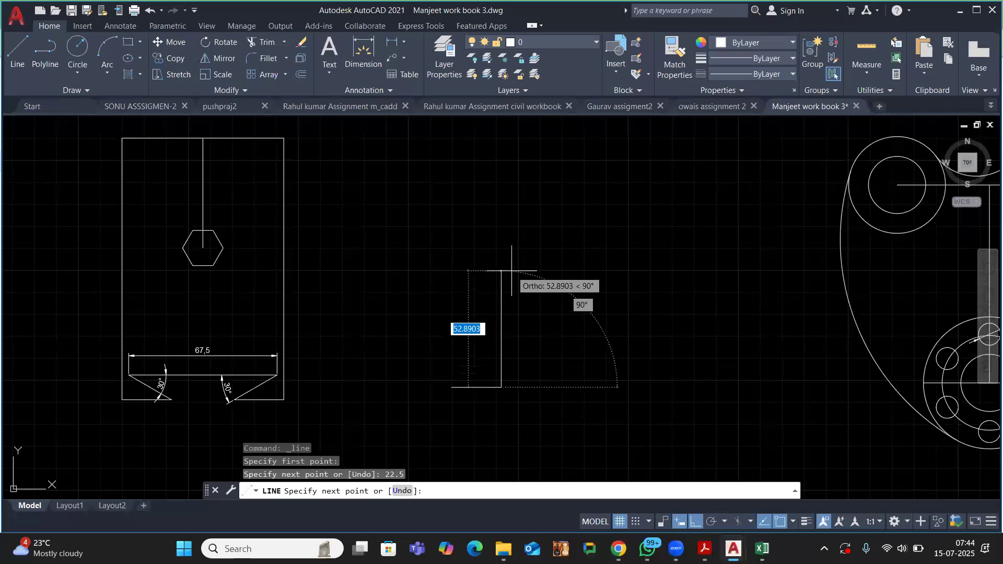
# Add a 22.5 line at 120°, cancel the Line command, and switch to the workbook PDF
pyautogui.write('66.')
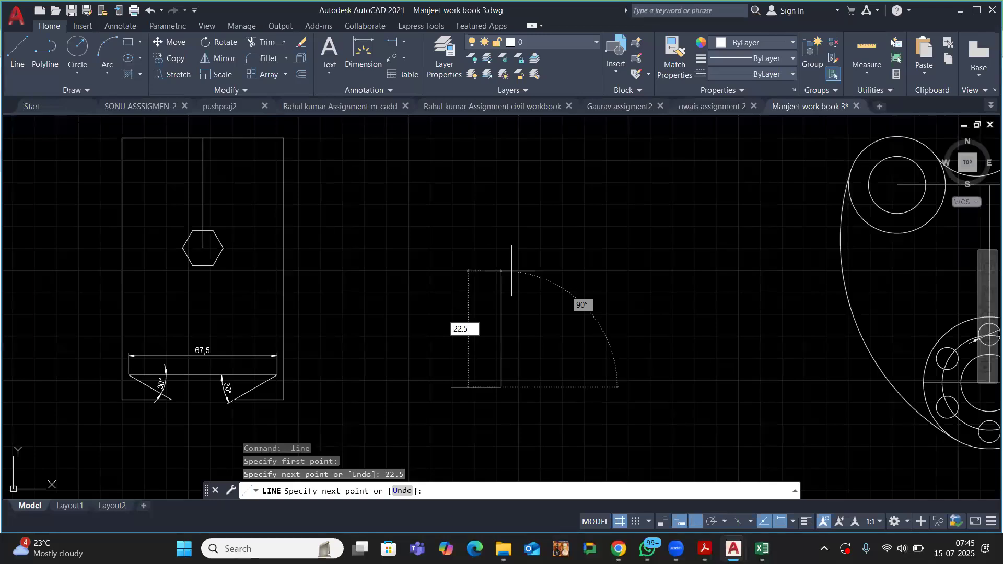
pyautogui.press('Tab')
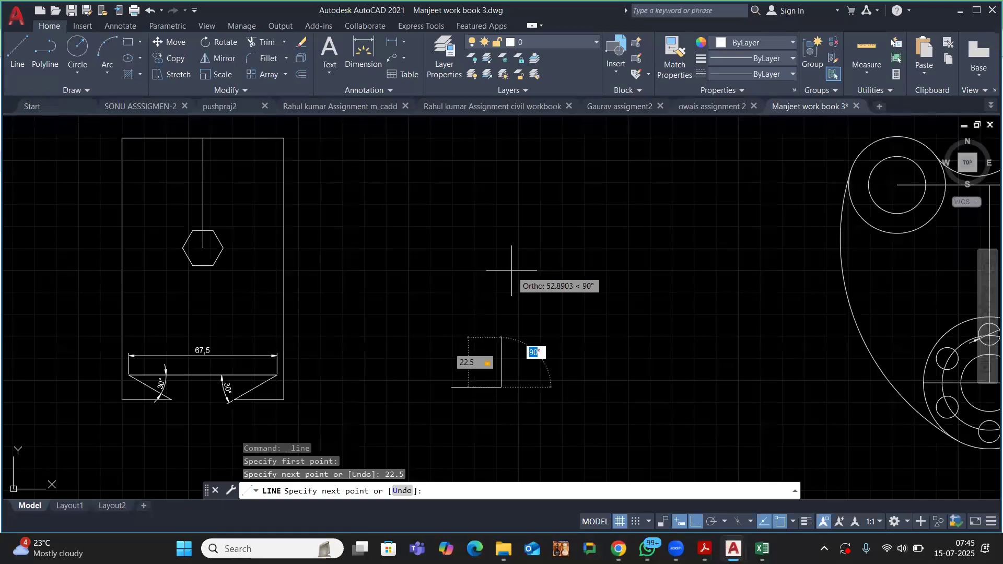
pyautogui.write('120')
pyautogui.press('Return')
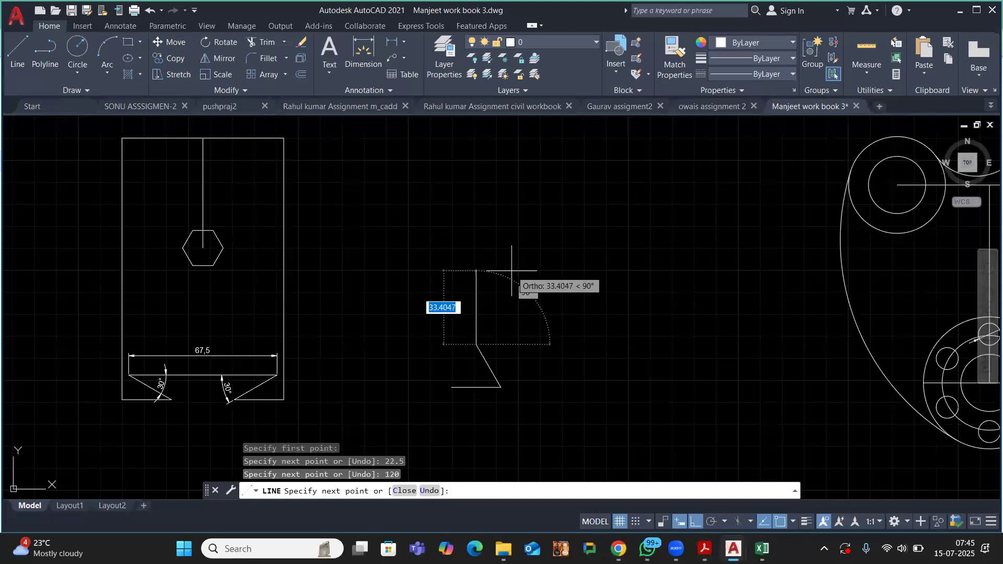
pyautogui.rightClick(585, 233)
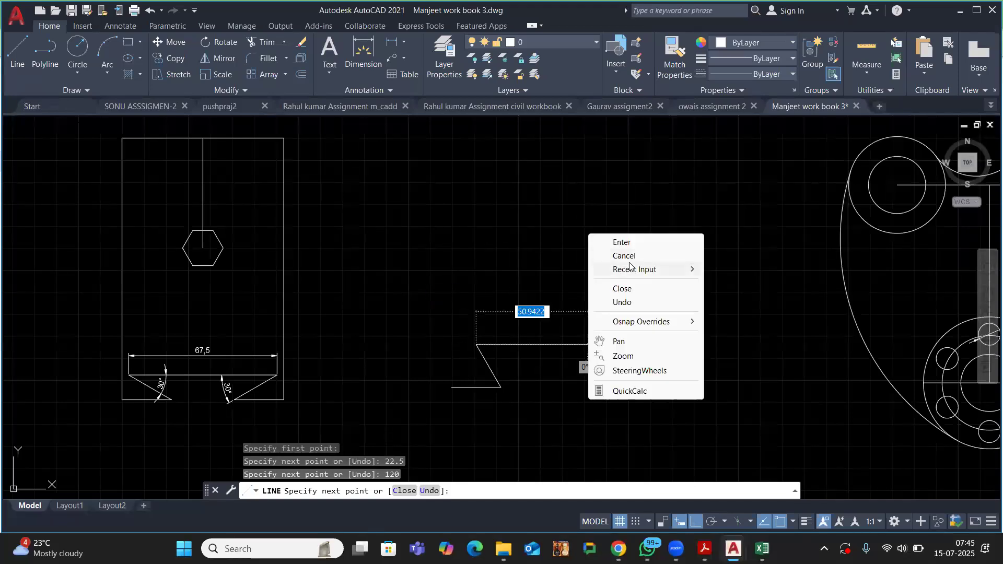
pyautogui.click(627, 255)
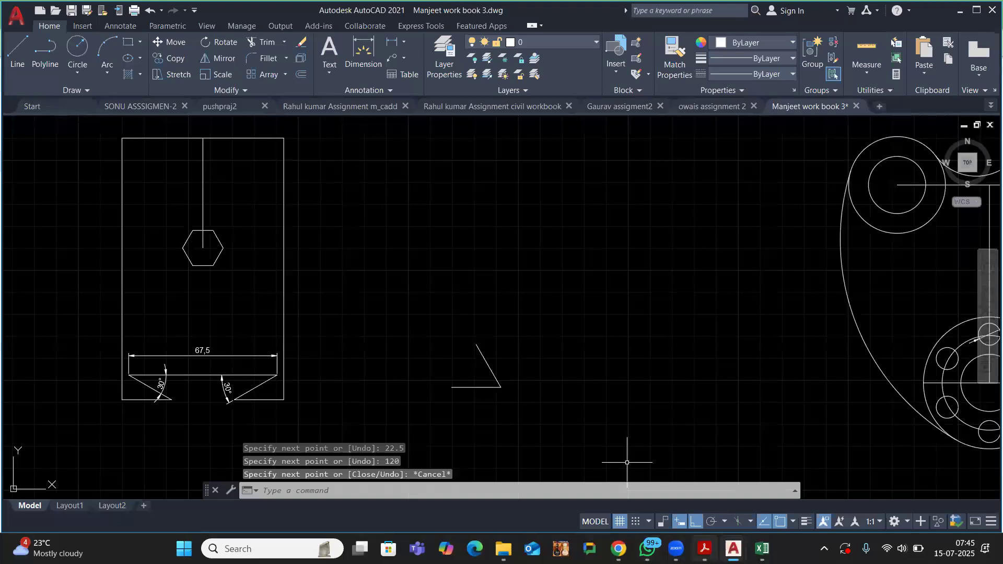
pyautogui.moveTo(705, 549)
pyautogui.click(694, 493)
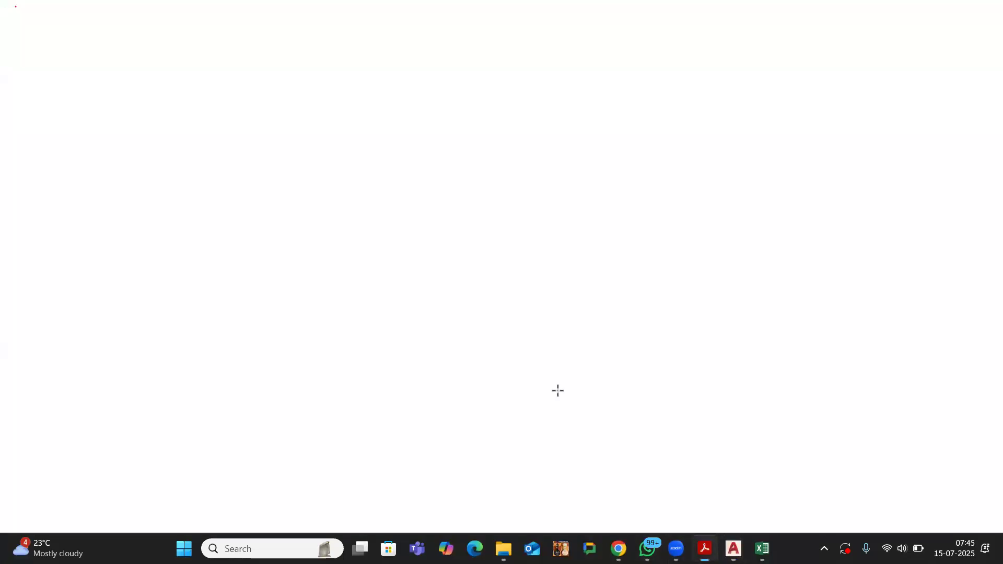
# View the mcadd Final.pdf exercise dimensioned 67.5, 22.5 and 60°, then shrink Acrobat
pyautogui.scroll(6, 562, 377)
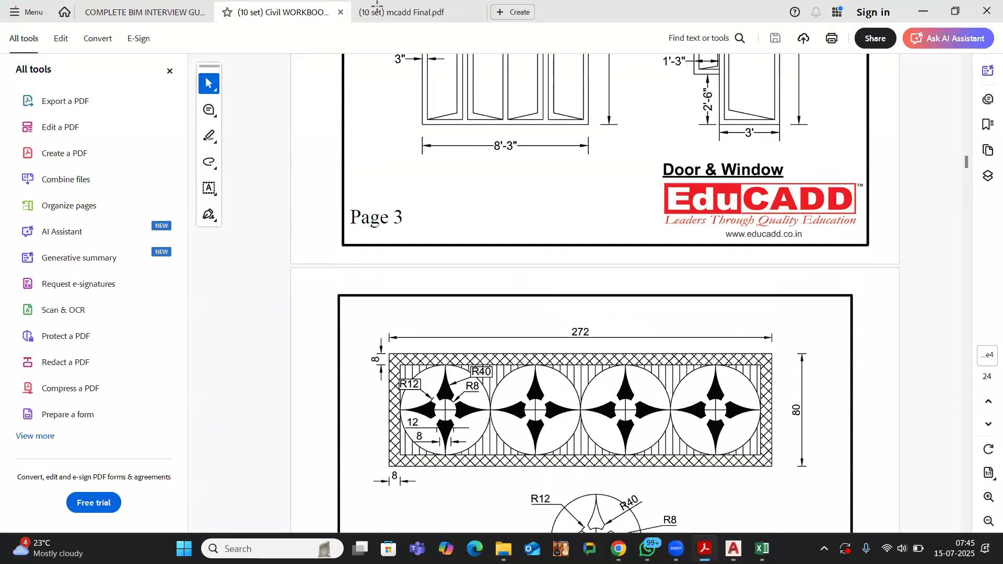
pyautogui.click(417, 11)
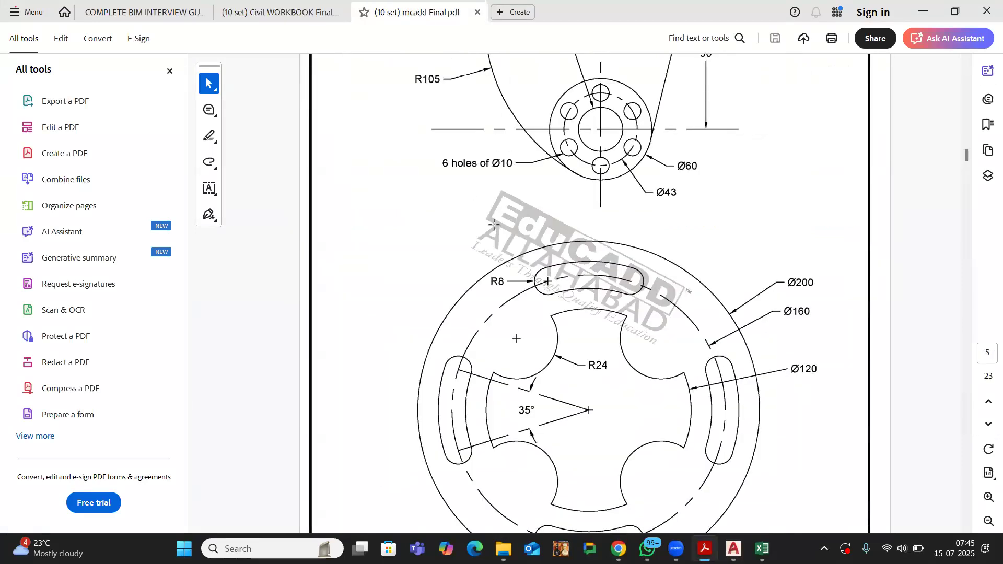
pyautogui.scroll(-10, 496, 176)
pyautogui.scroll(2, 497, 177)
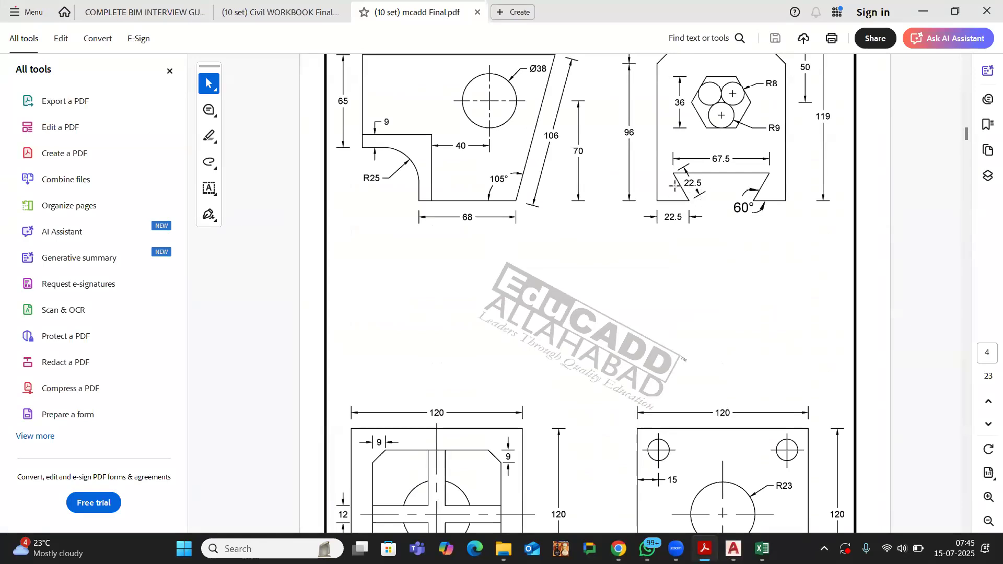
pyautogui.doubleClick(915, 8)
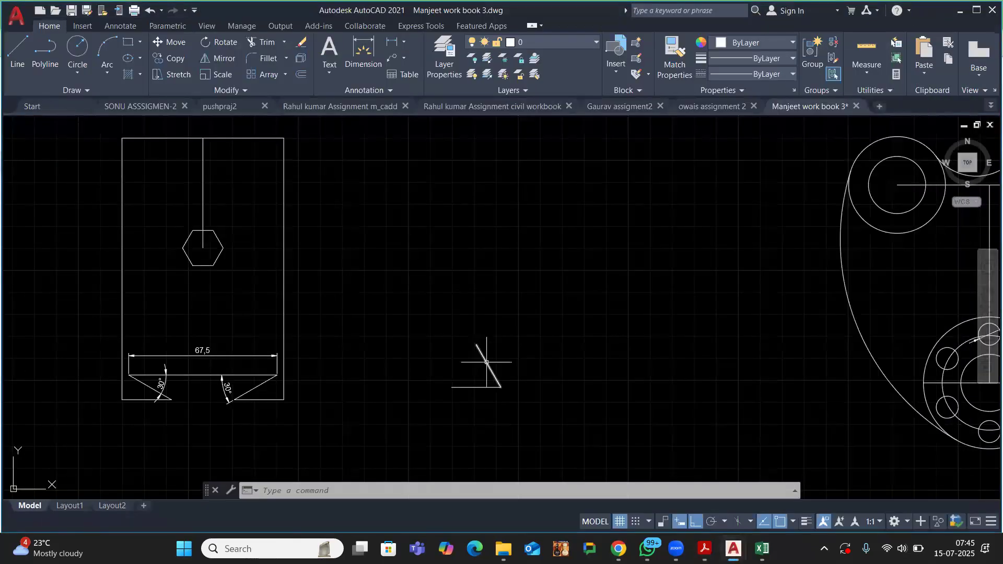
# Erase the slanted 120° line
pyautogui.click(486, 363)
pyautogui.rightClick(533, 212)
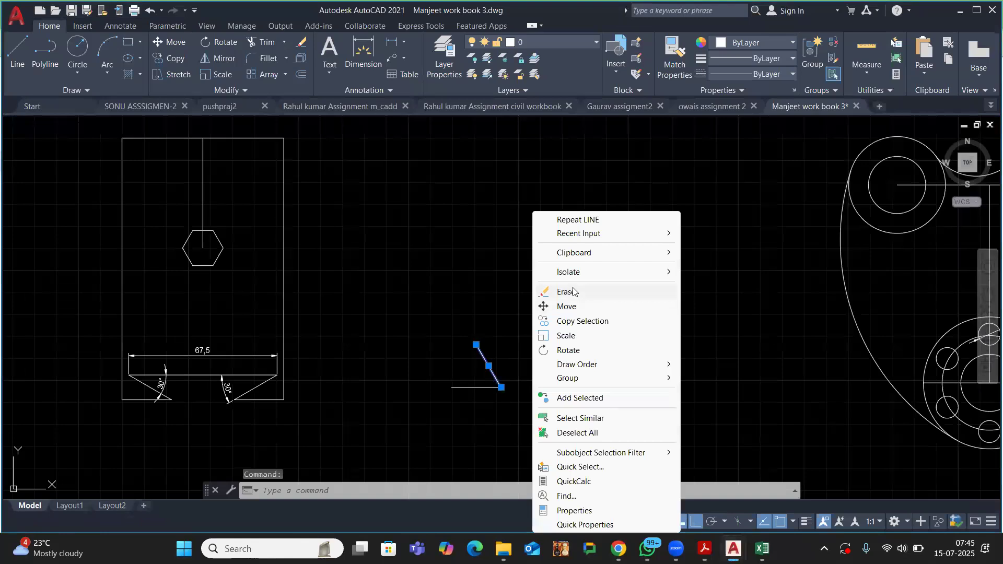
pyautogui.click(574, 291)
# From the base line's right end, draw a 22.5-long side at 120° and a 67.5-long top edge
pyautogui.click(17, 53)
pyautogui.click(501, 387)
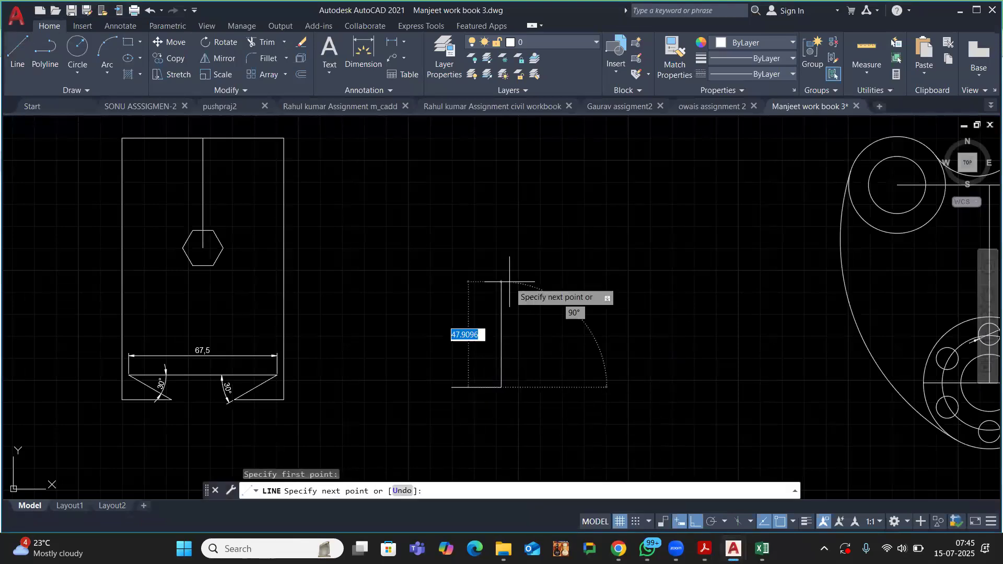
pyautogui.write('22.5')
pyautogui.press('Tab')
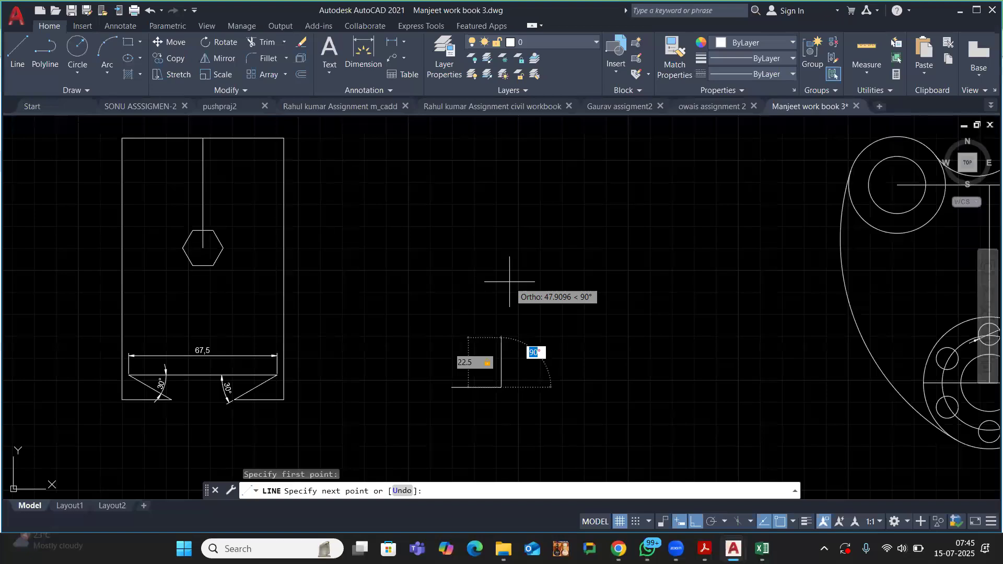
pyautogui.write('120')
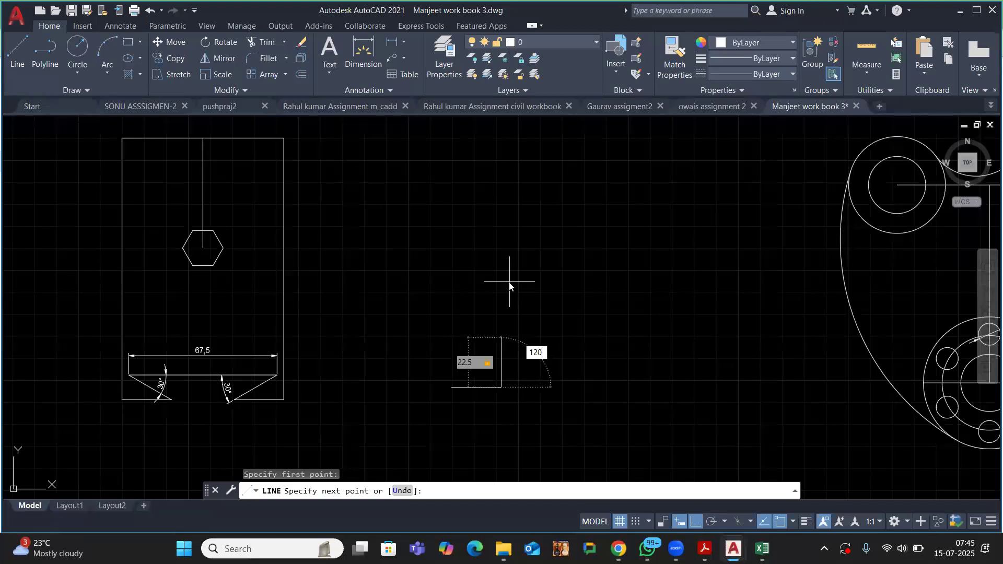
pyautogui.press('Return')
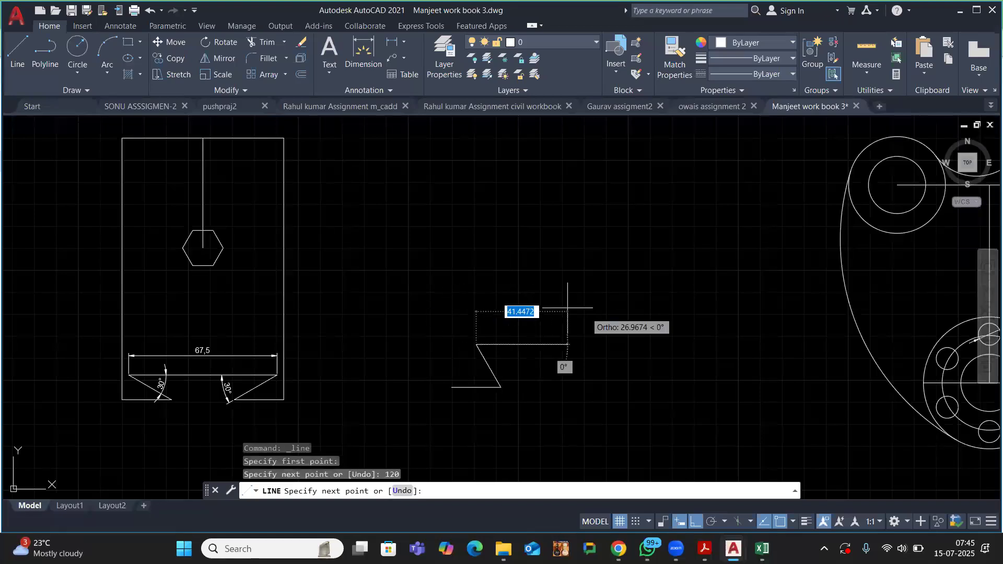
pyautogui.write('67.5')
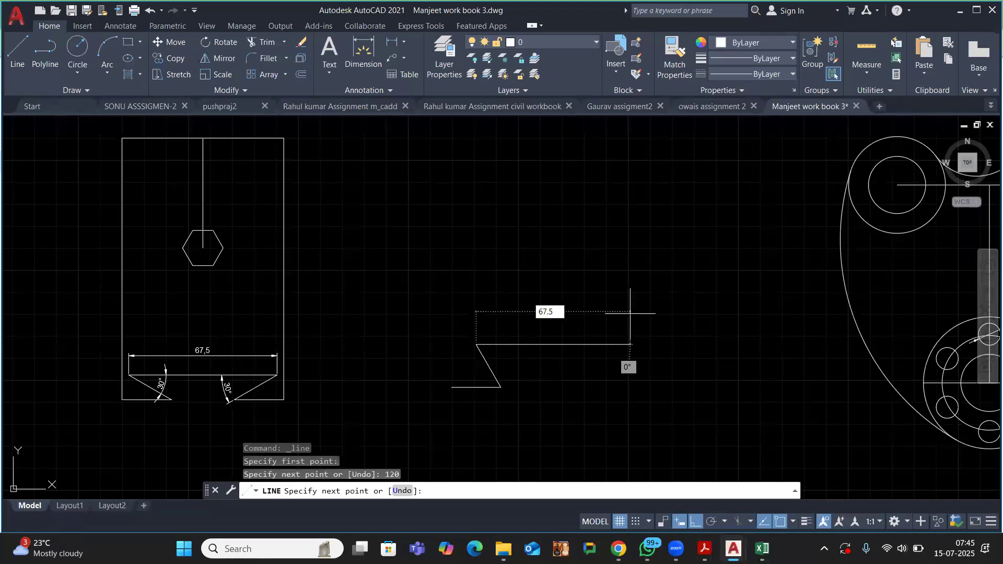
pyautogui.press('Return')
pyautogui.rightClick(596, 299)
pyautogui.click(609, 308)
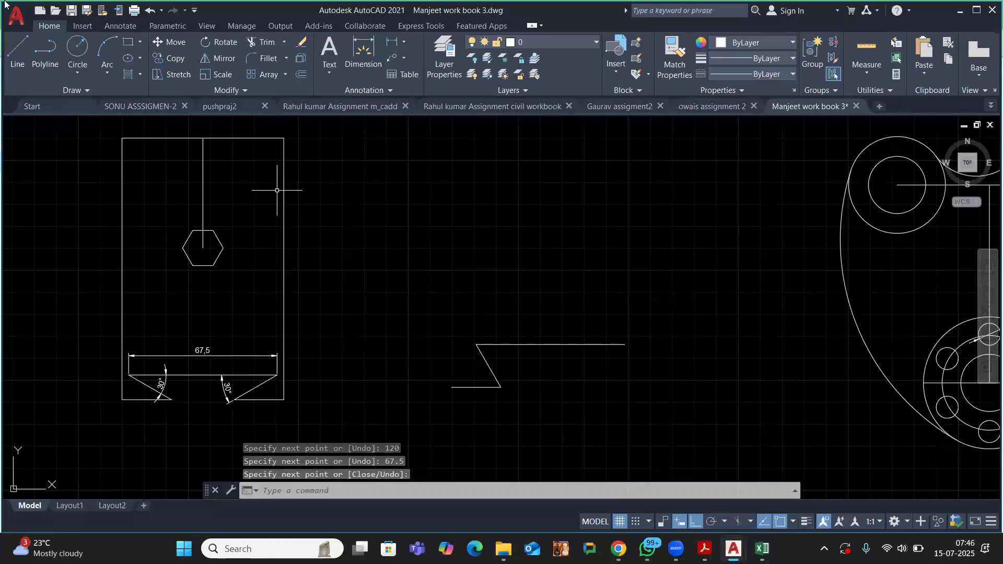
# Draw a 90-unit vertical line from the base line's left end
pyautogui.click(17, 52)
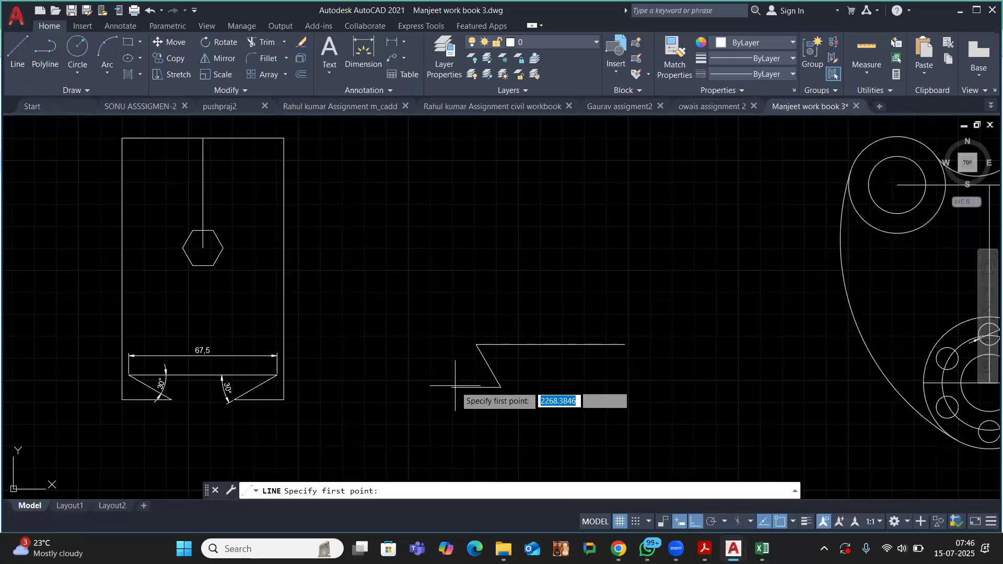
pyautogui.click(452, 387)
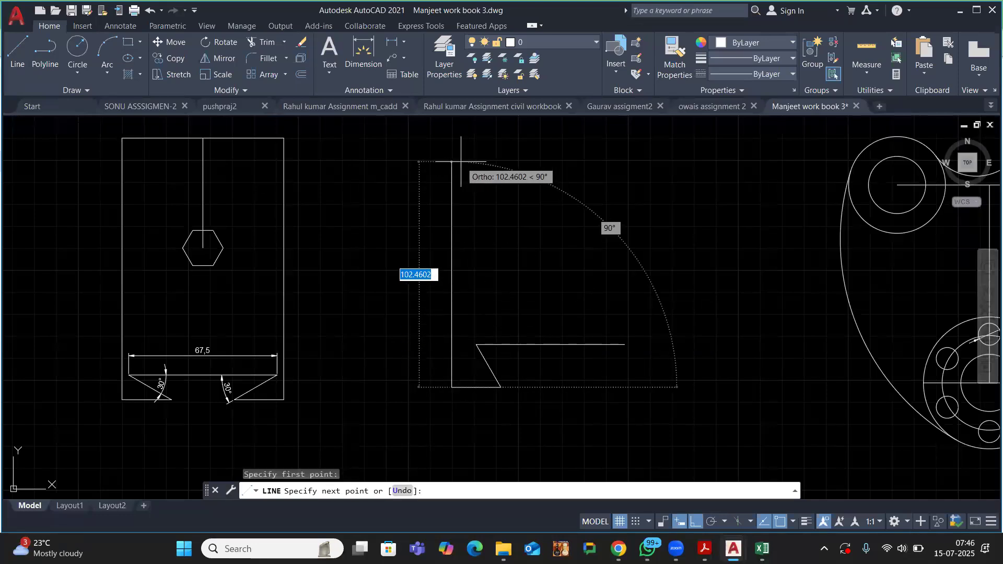
pyautogui.write('90')
pyautogui.press('Return')
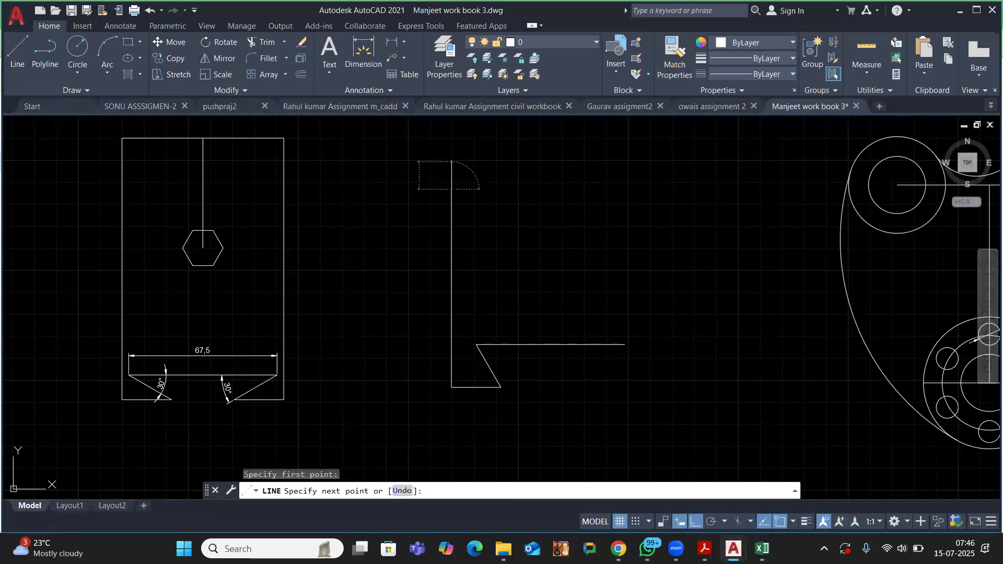
# Continue the profile with 6, 23 and 74-unit segments, joining an angled segment to the vertical line's top
pyautogui.moveTo(446, 156); pyautogui.dragTo(433, 225, button='middle')
pyautogui.write('6')
pyautogui.press('Return')
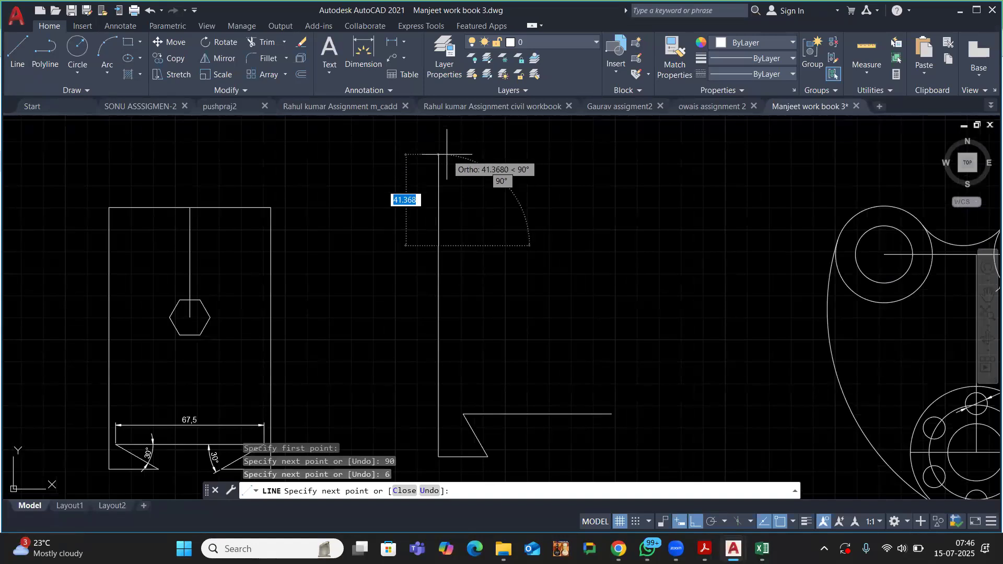
pyautogui.write('23')
pyautogui.press('Return')
pyautogui.write('74')
pyautogui.press('Return')
pyautogui.click(489, 195)
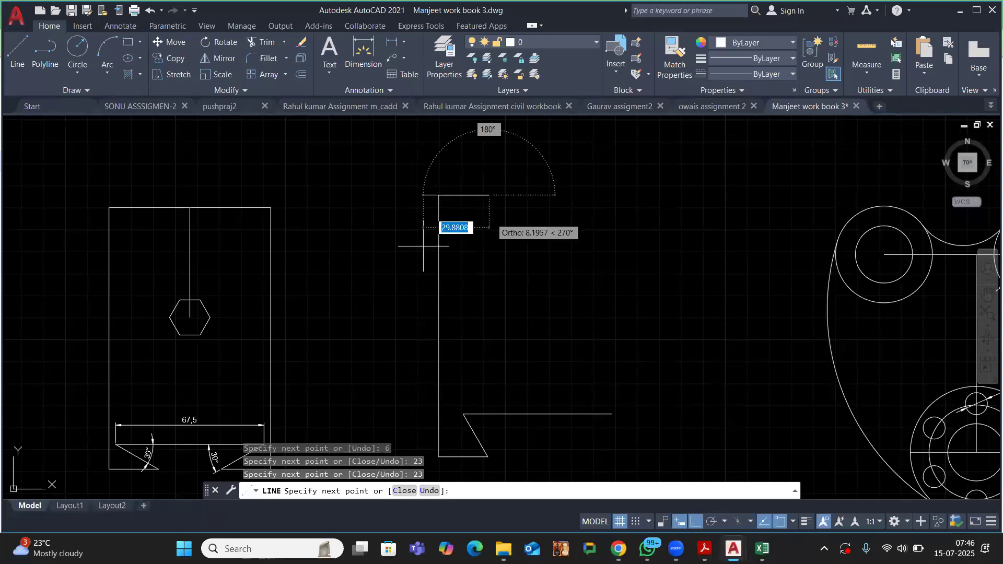
pyautogui.click(443, 241)
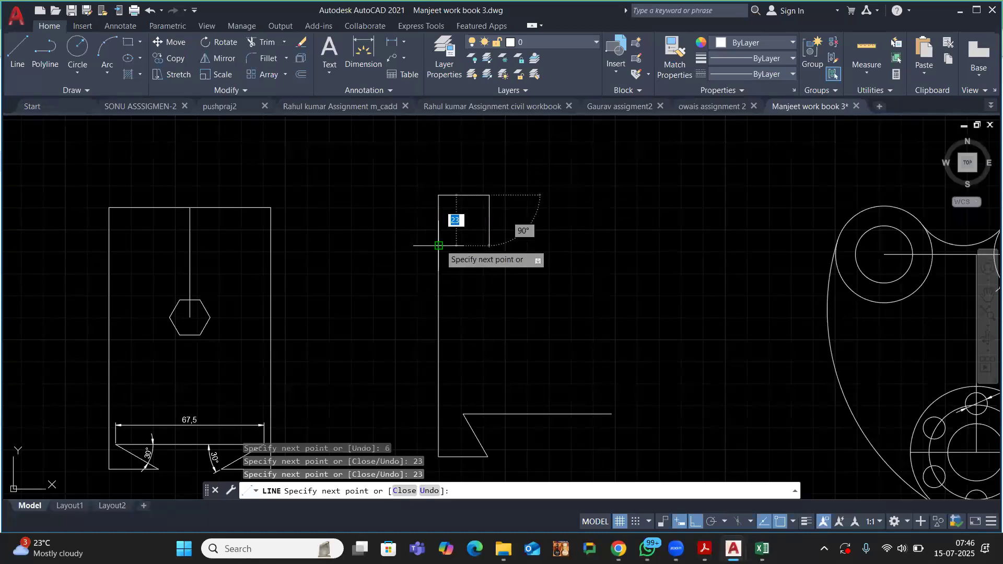
pyautogui.rightClick(397, 218)
pyautogui.click(430, 226)
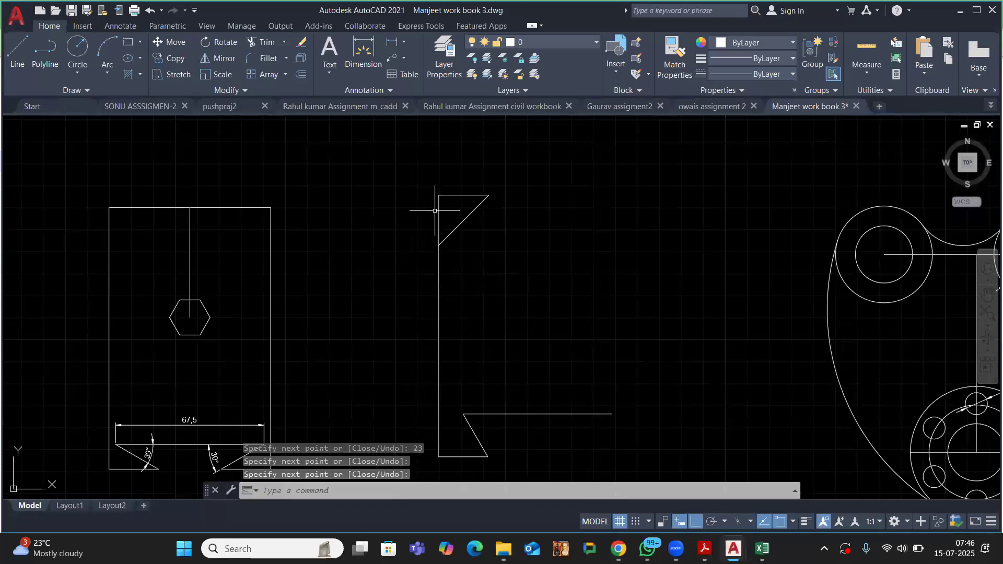
# Erase the stray short vertical line and the top horizontal line
pyautogui.click(439, 211)
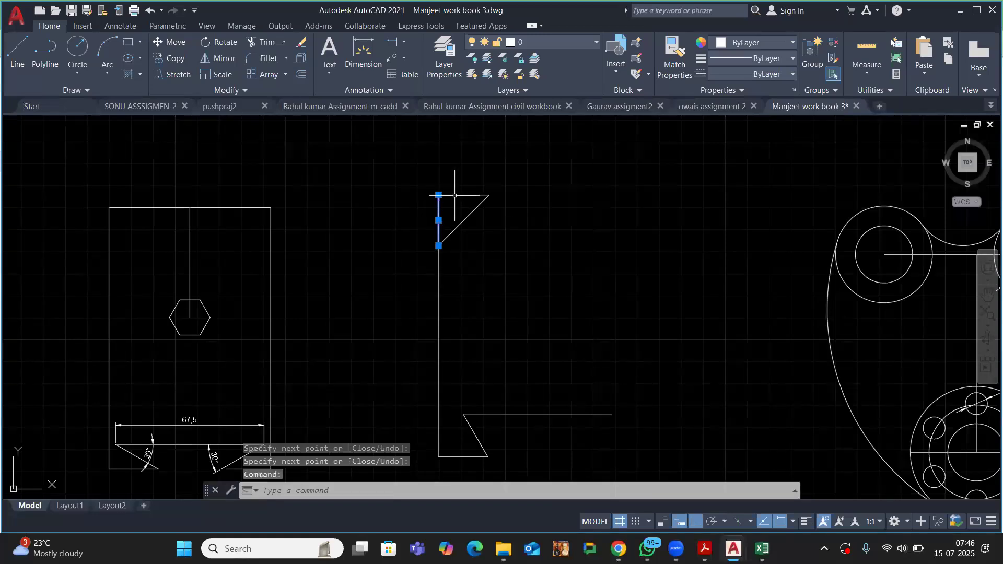
pyautogui.click(455, 195)
pyautogui.rightClick(478, 168)
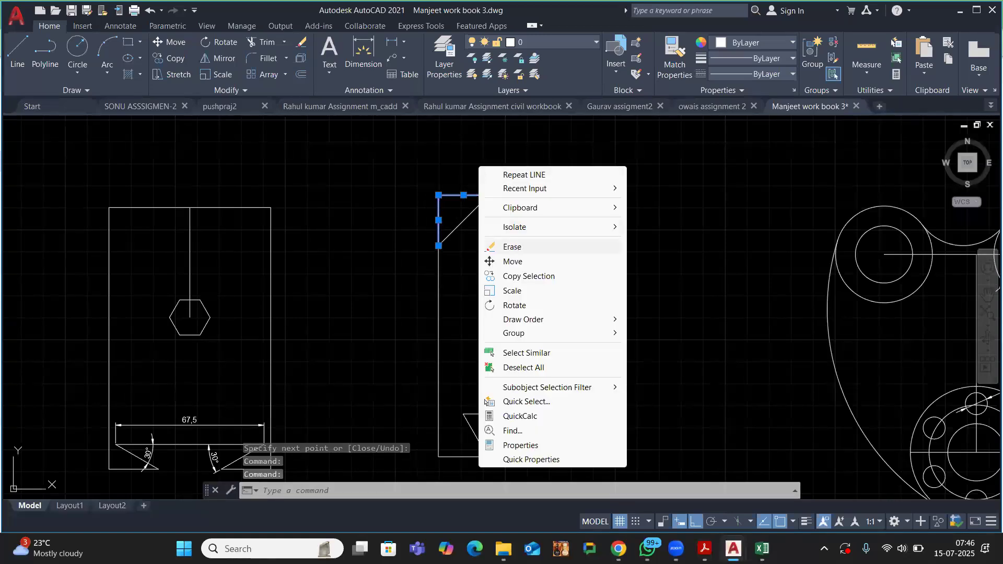
pyautogui.click(516, 246)
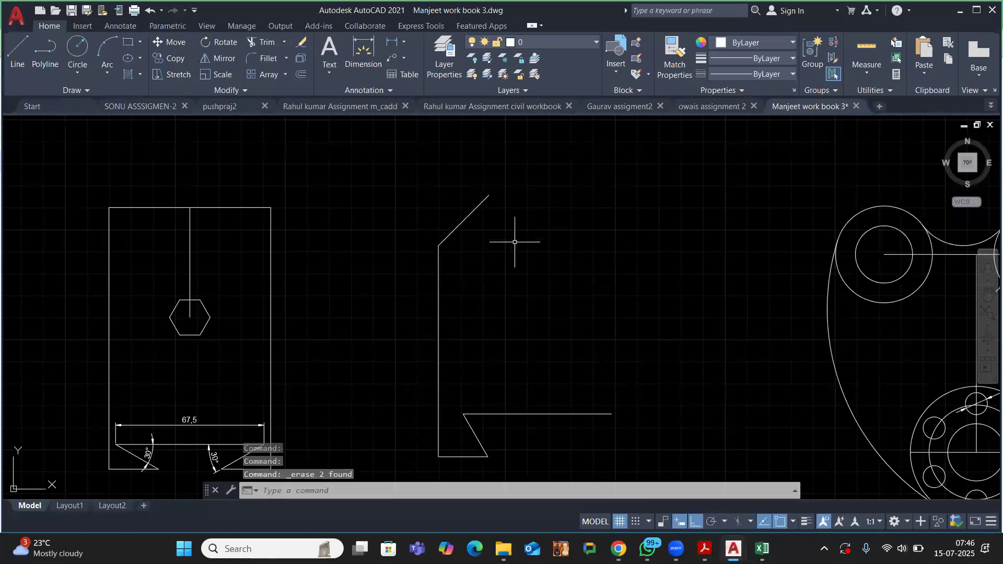
pyautogui.click(22, 47)
pyautogui.click(438, 246)
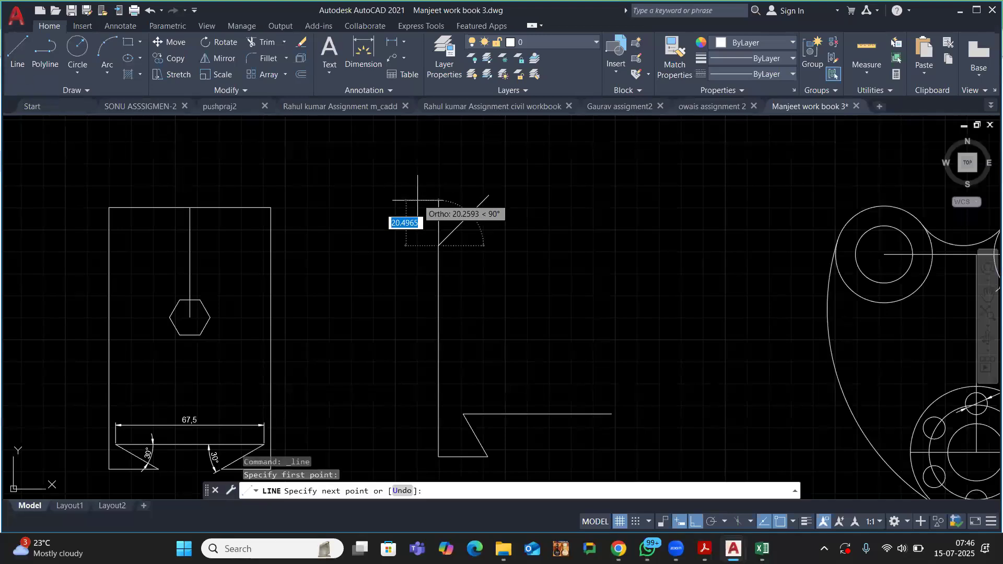
pyautogui.rightClick(418, 197)
pyautogui.click(452, 219)
# Mirror the left half about a vertical axis through the base's midpoint, keeping the original
pyautogui.moveTo(464, 272); pyautogui.dragTo(440, 232, button='middle')
pyautogui.click(489, 392)
pyautogui.click(447, 394)
pyautogui.click(494, 242)
pyautogui.click(342, 190)
pyautogui.click(218, 59)
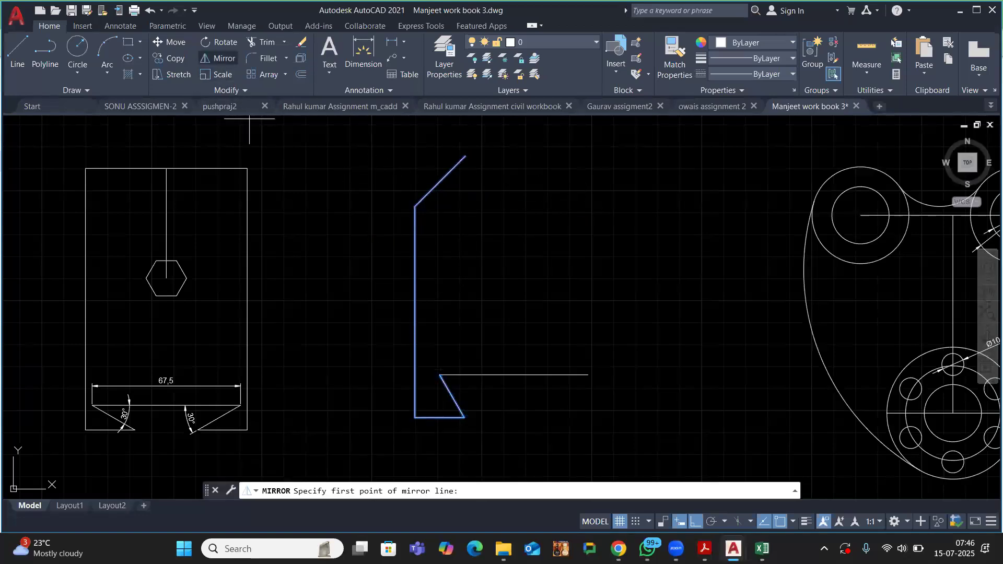
pyautogui.click(514, 374)
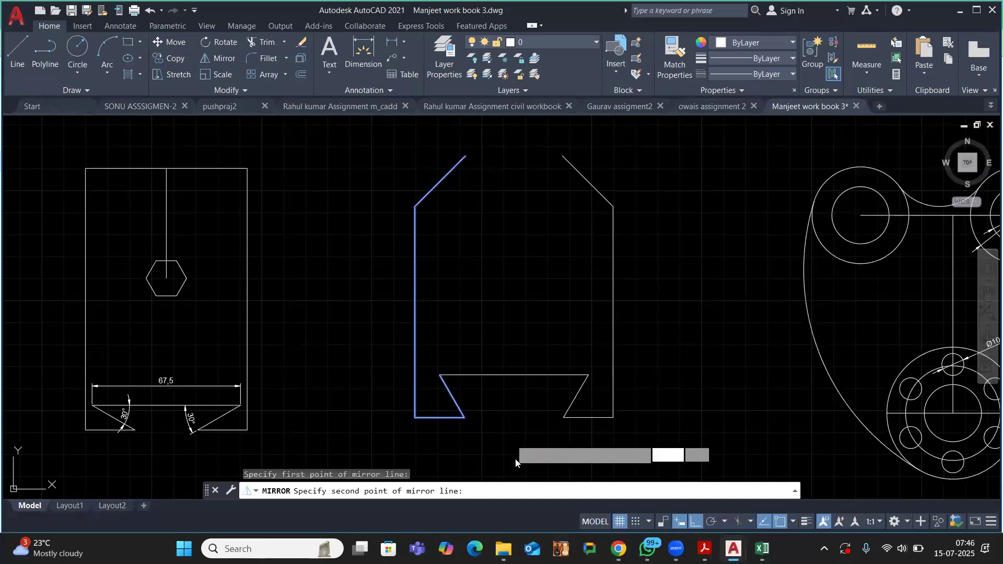
pyautogui.click(511, 439)
pyautogui.press('Return')
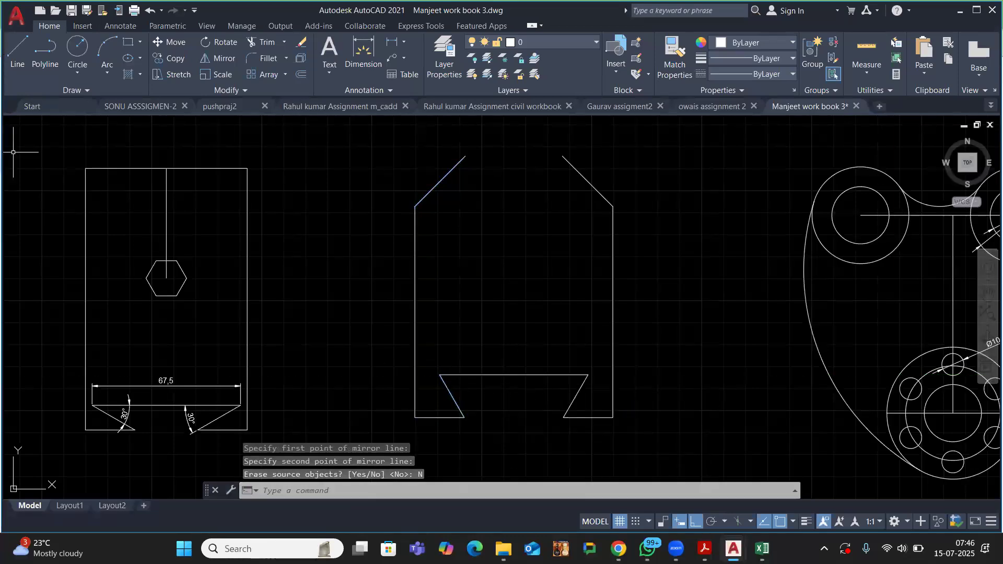
# Draw a top line joining the upper ends of the two diagonals
pyautogui.click(17, 51)
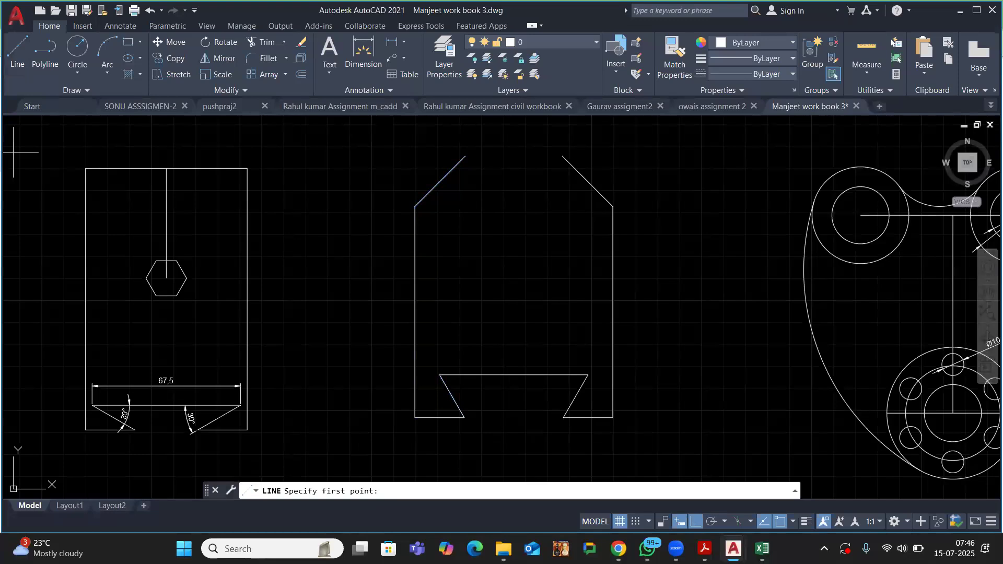
pyautogui.click(466, 156)
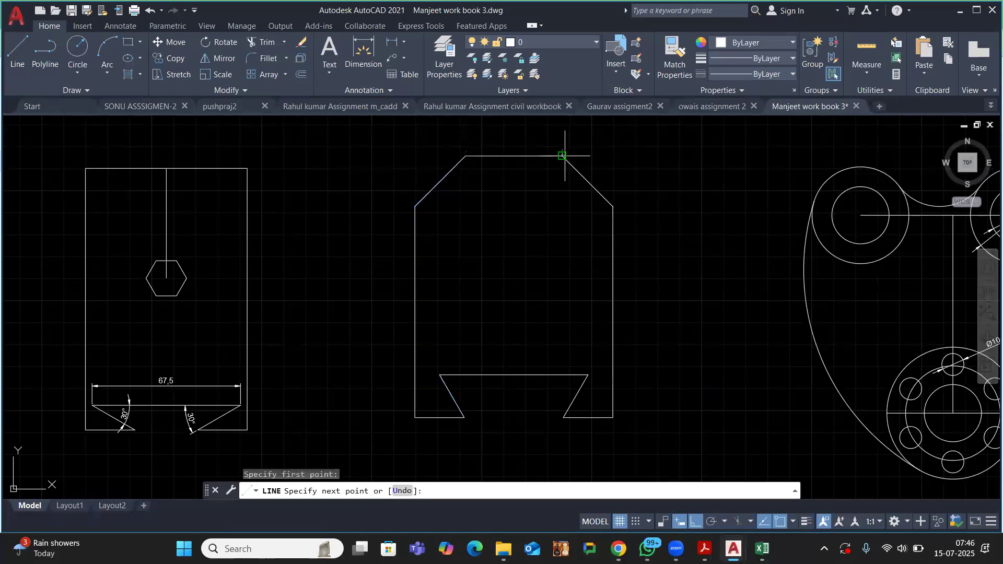
pyautogui.click(562, 156)
pyautogui.rightClick(616, 156)
pyautogui.click(653, 161)
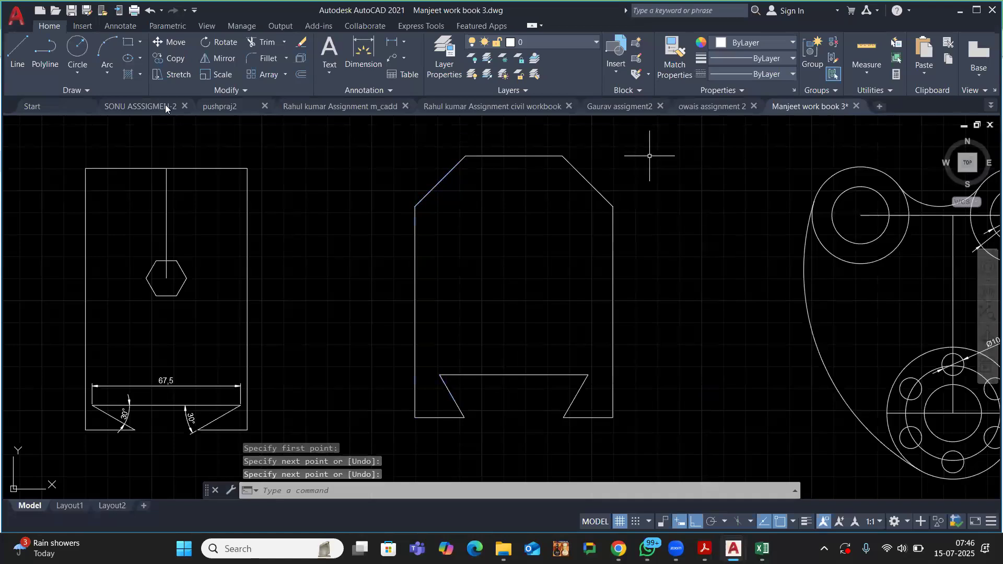
pyautogui.click(17, 51)
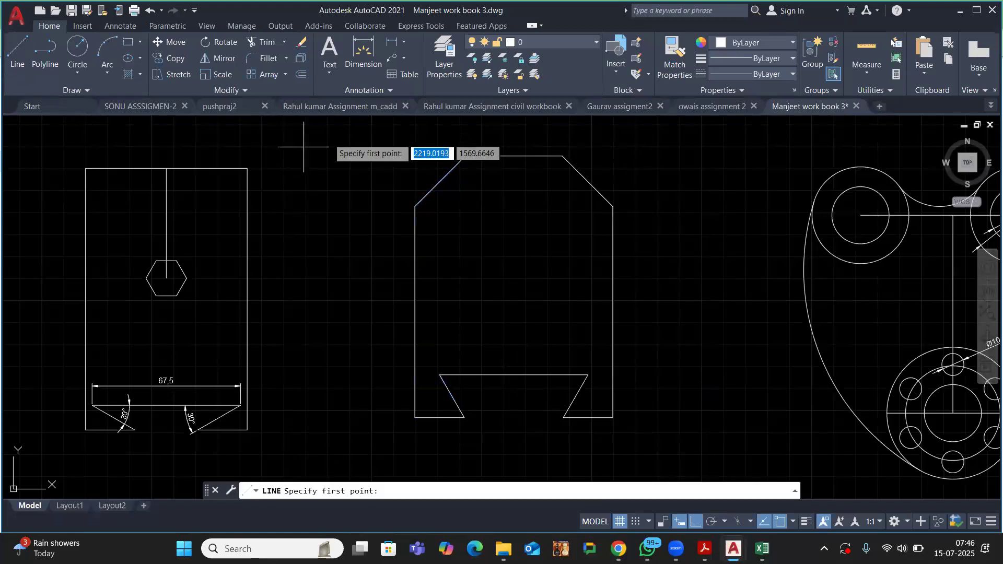
# Draw a 50-unit vertical line down from the top edge's midpoint
pyautogui.click(514, 156)
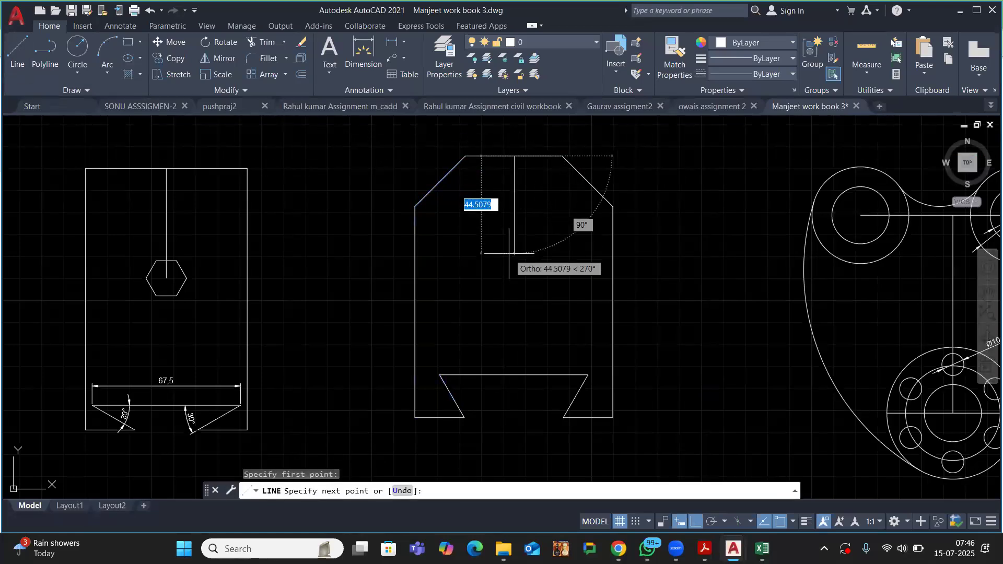
pyautogui.write('50')
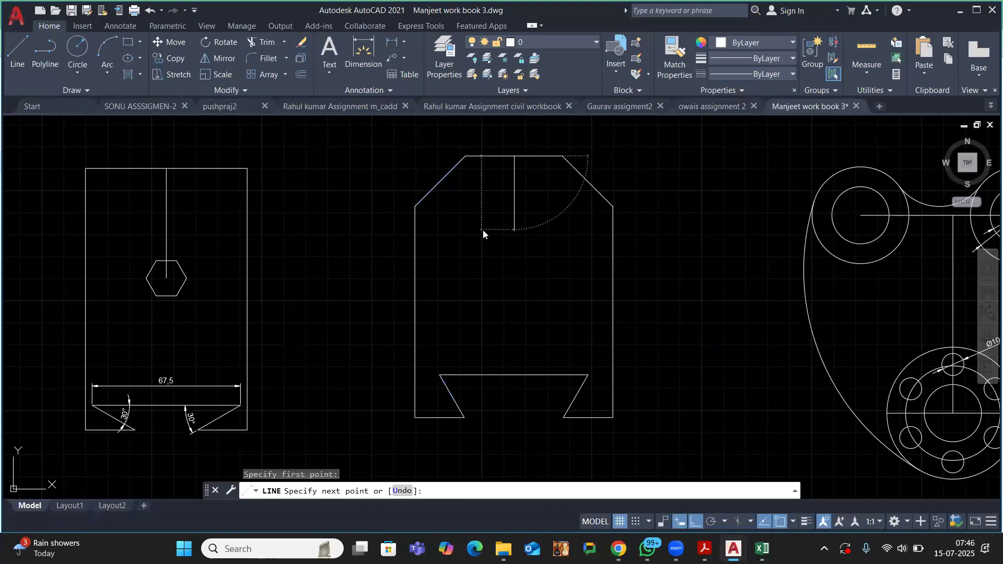
pyautogui.press('Return')
pyautogui.rightClick(558, 203)
pyautogui.click(575, 207)
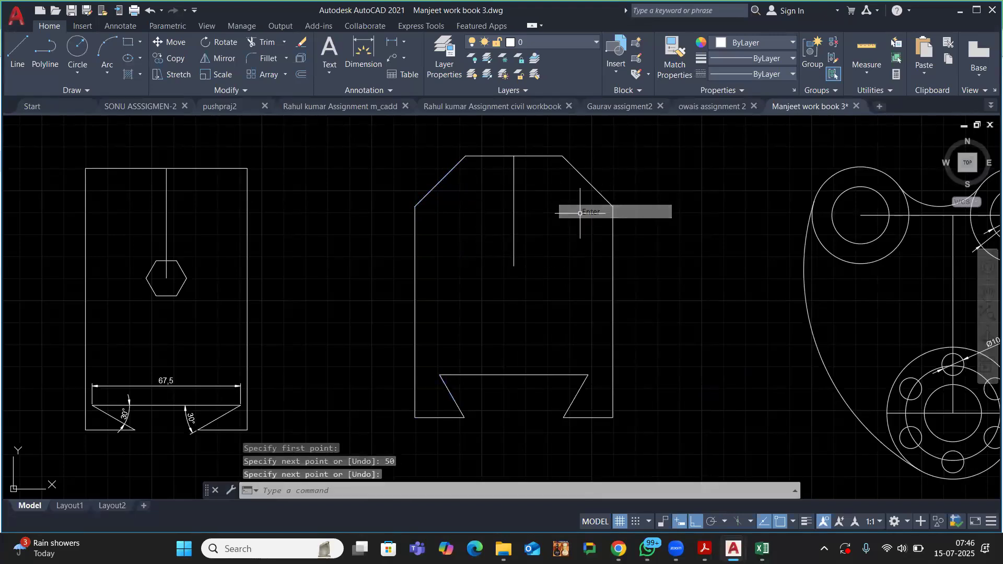
# Add a six-sided polygon centred at the line's lower end, circumscribed with radius 18
pyautogui.click(140, 42)
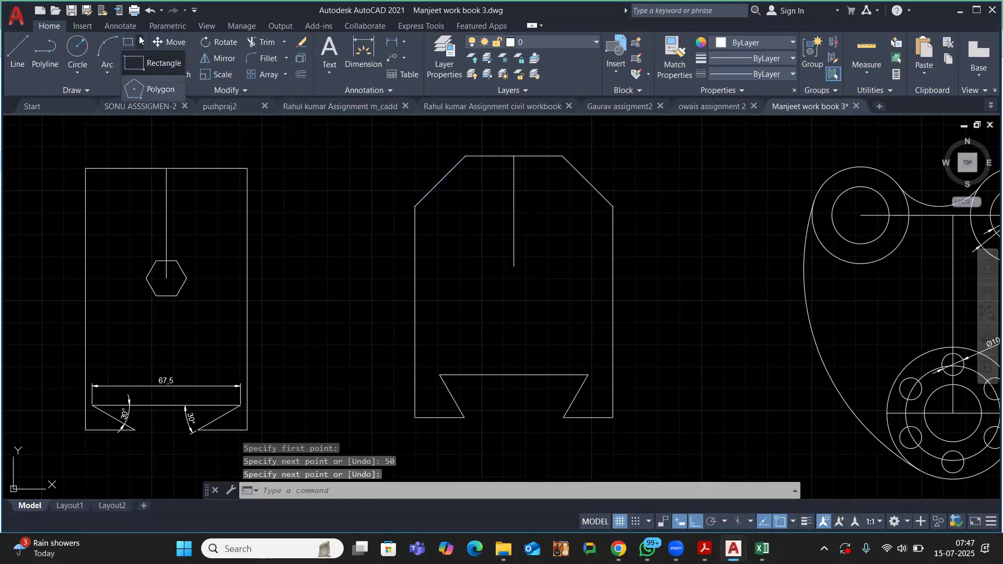
pyautogui.click(147, 89)
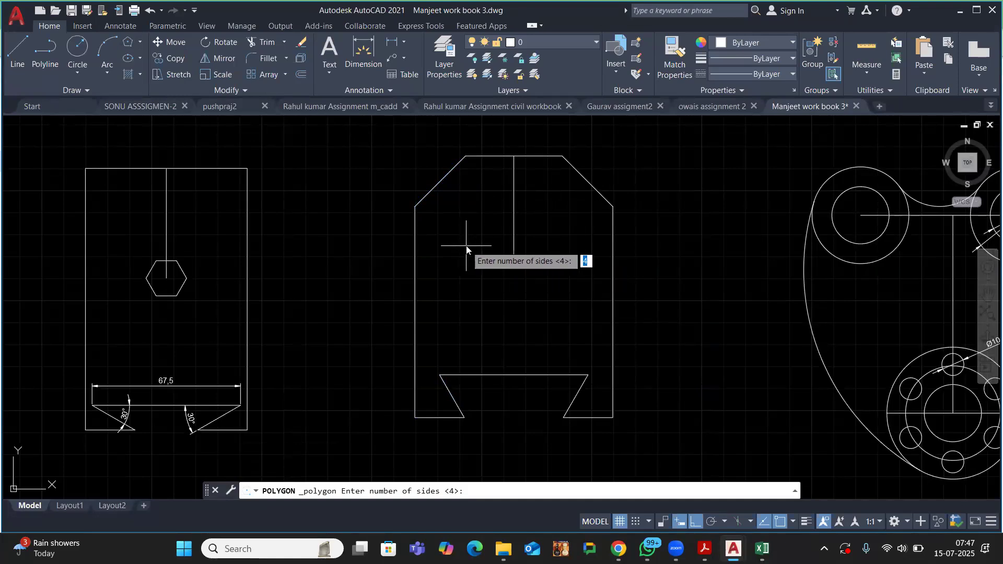
pyautogui.press('Return')
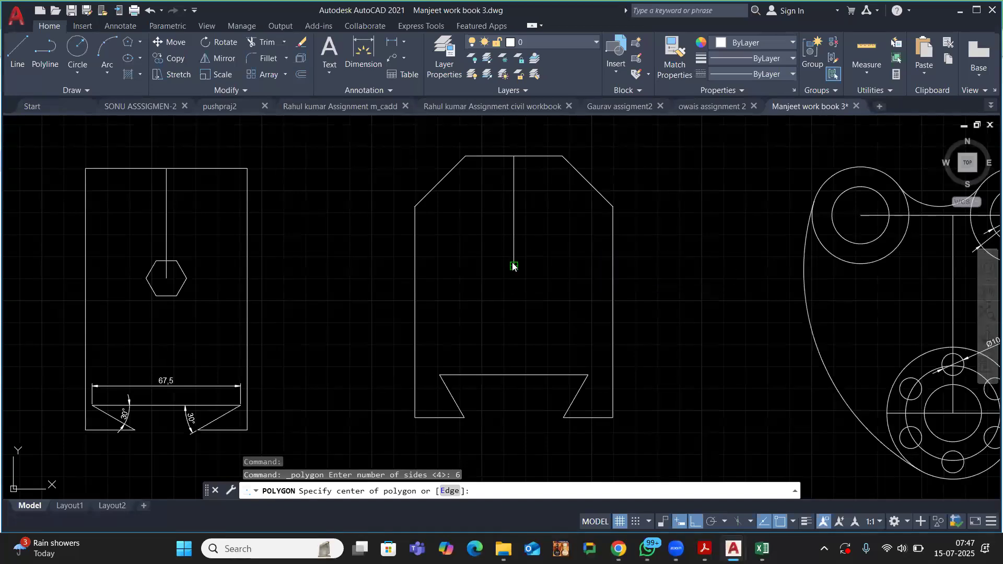
pyautogui.click(513, 266)
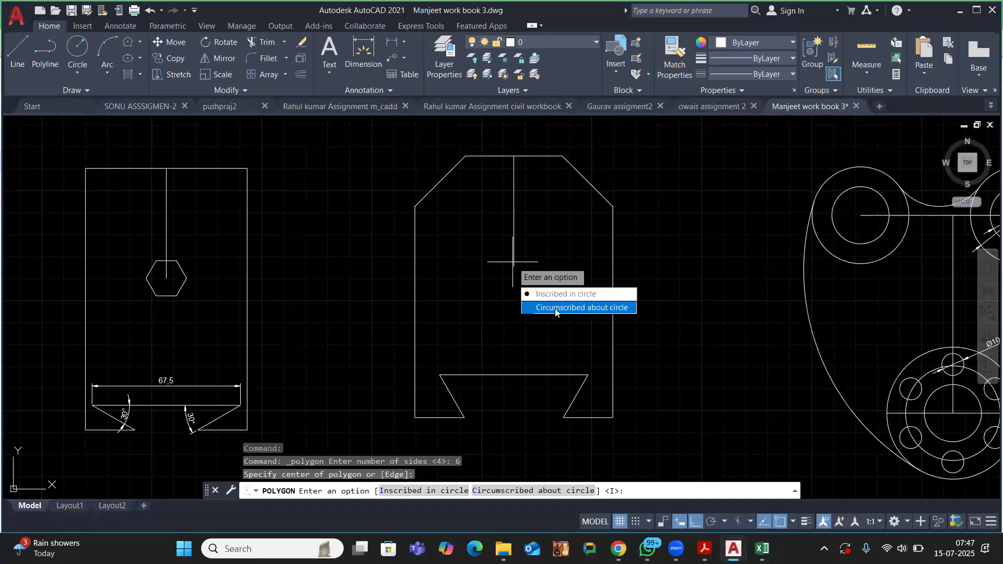
pyautogui.click(581, 307)
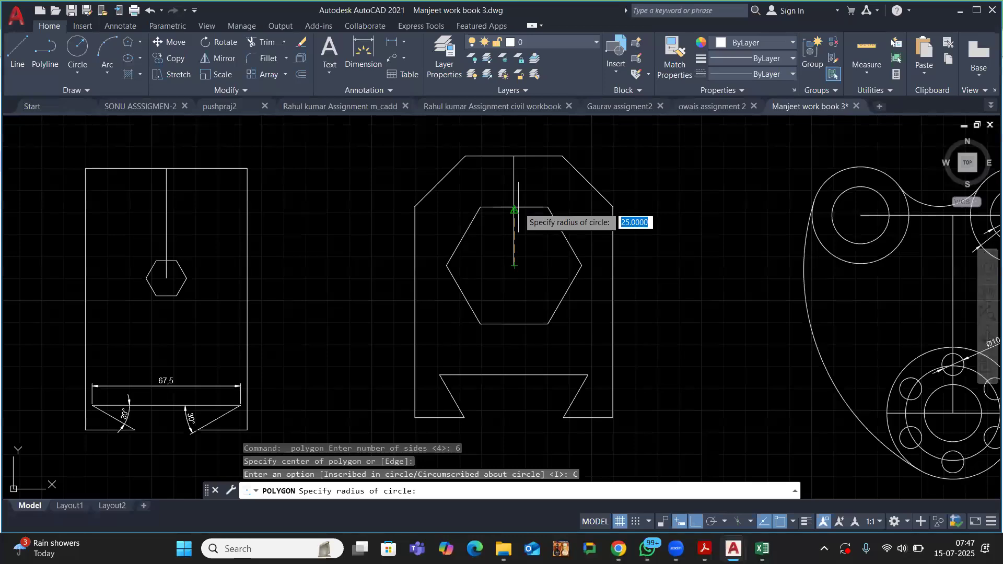
pyautogui.write('18')
pyautogui.press('Return')
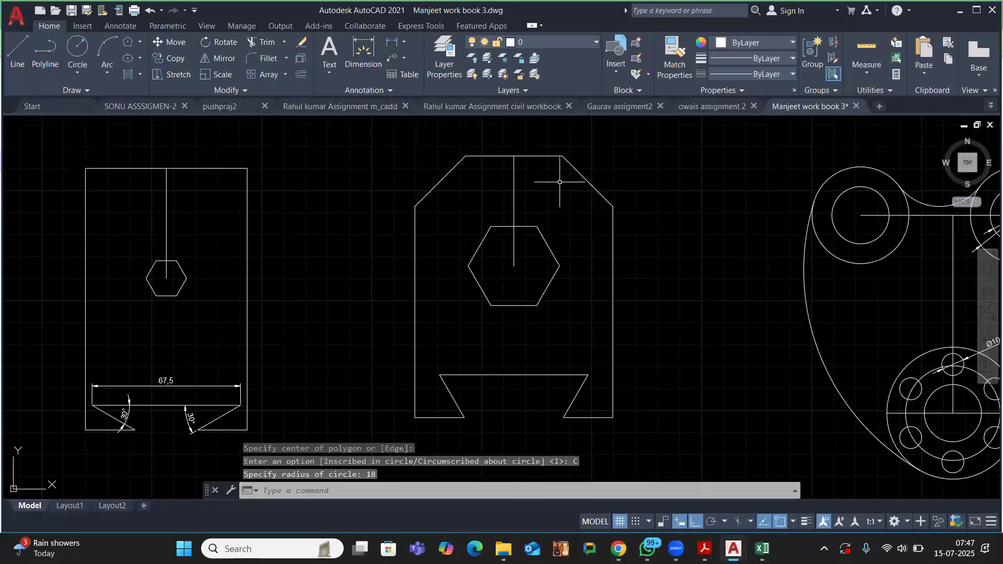
pyautogui.moveTo(560, 181); pyautogui.dragTo(484, 192)
# Delete the vertical centre line and draw a 2-Point circle inside the hexagon
pyautogui.rightClick(484, 191)
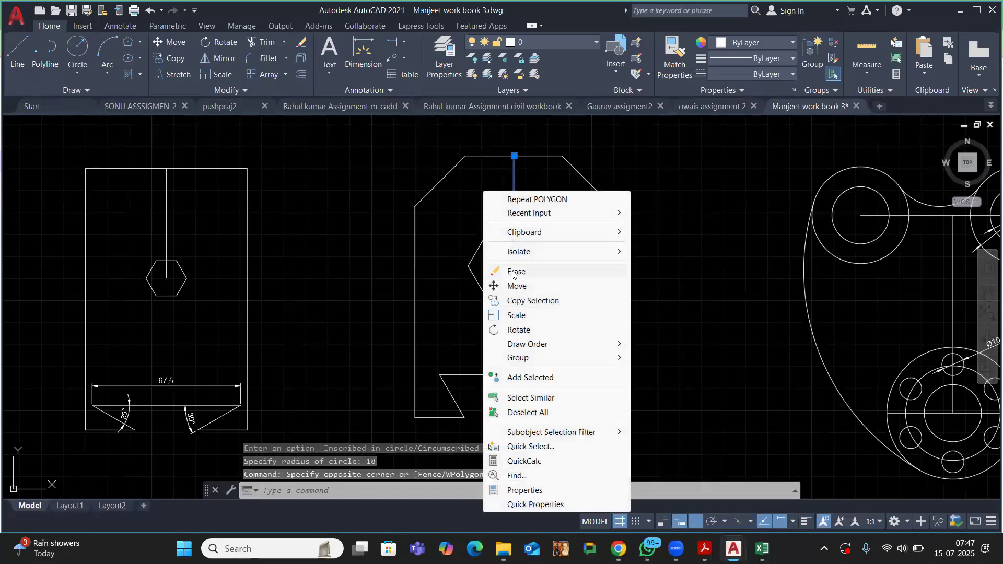
pyautogui.click(513, 273)
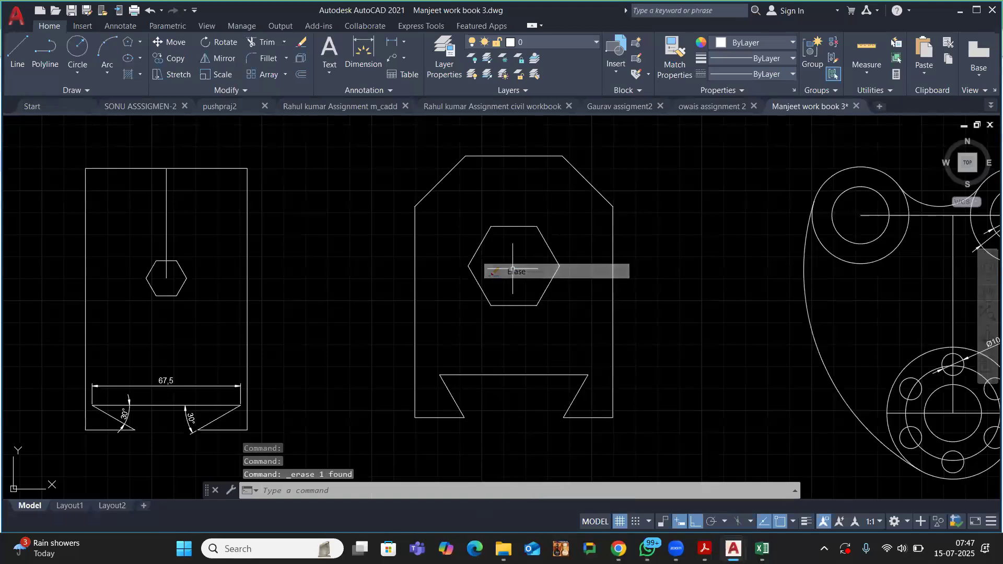
pyautogui.click(81, 72)
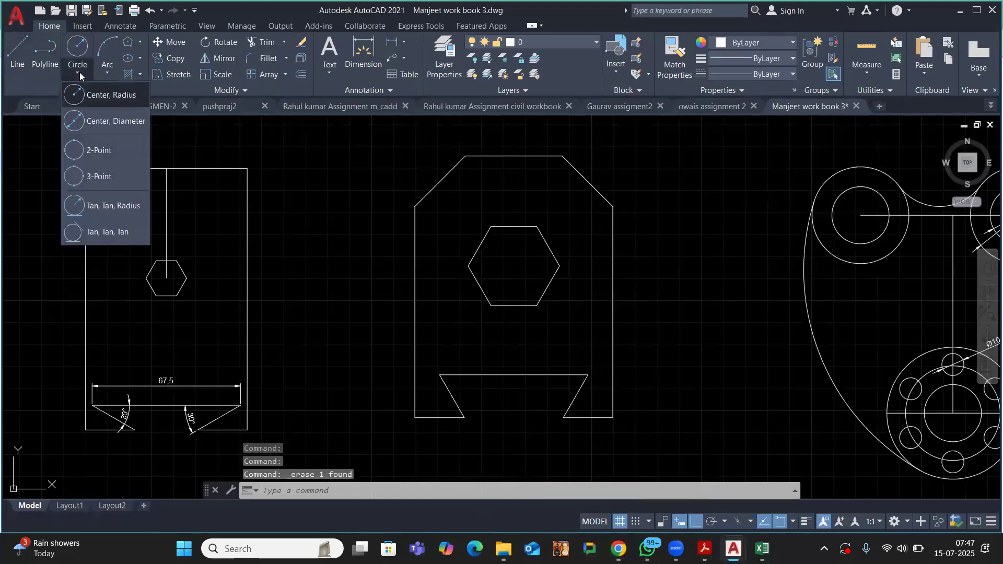
pyautogui.click(104, 154)
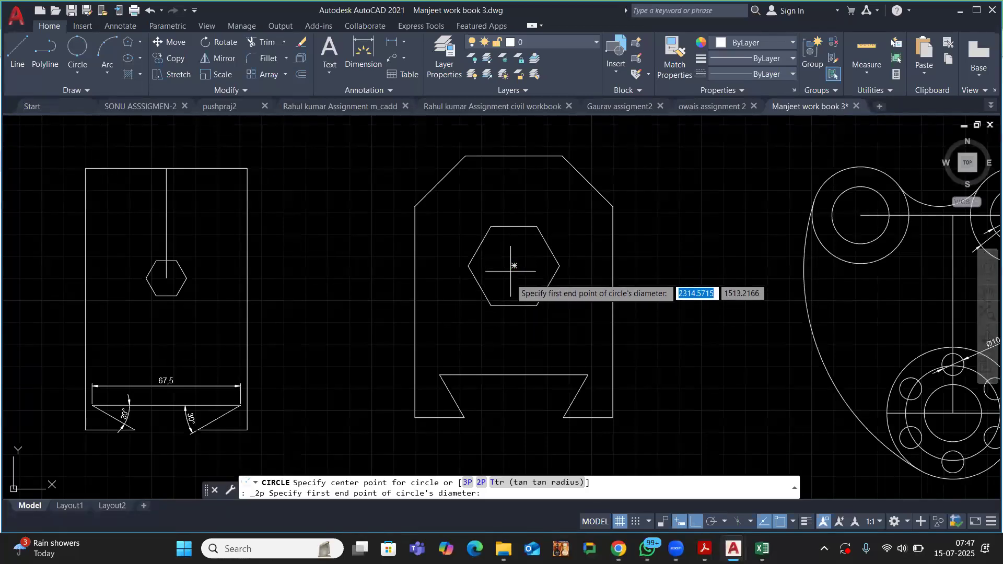
pyautogui.click(516, 307)
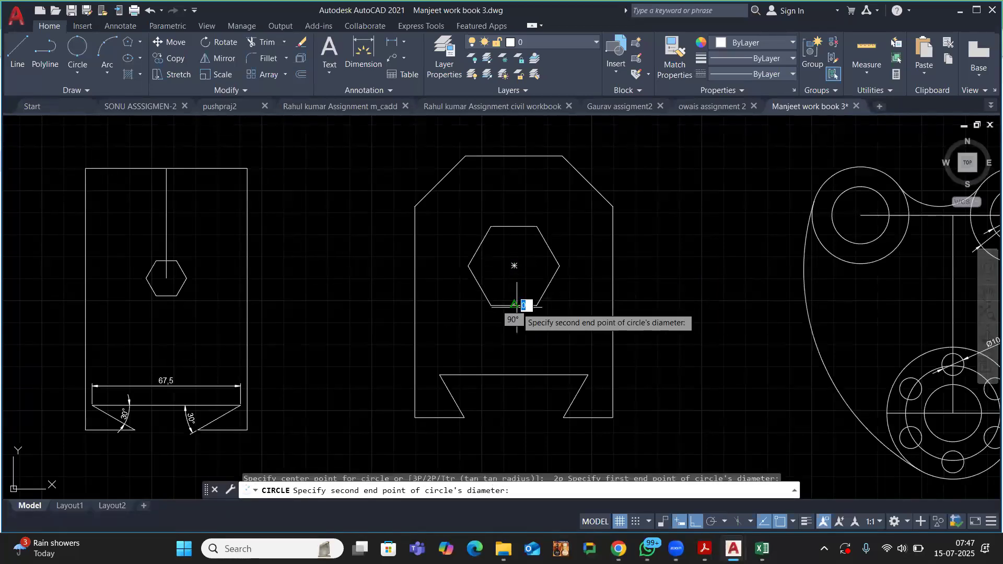
pyautogui.click(514, 266)
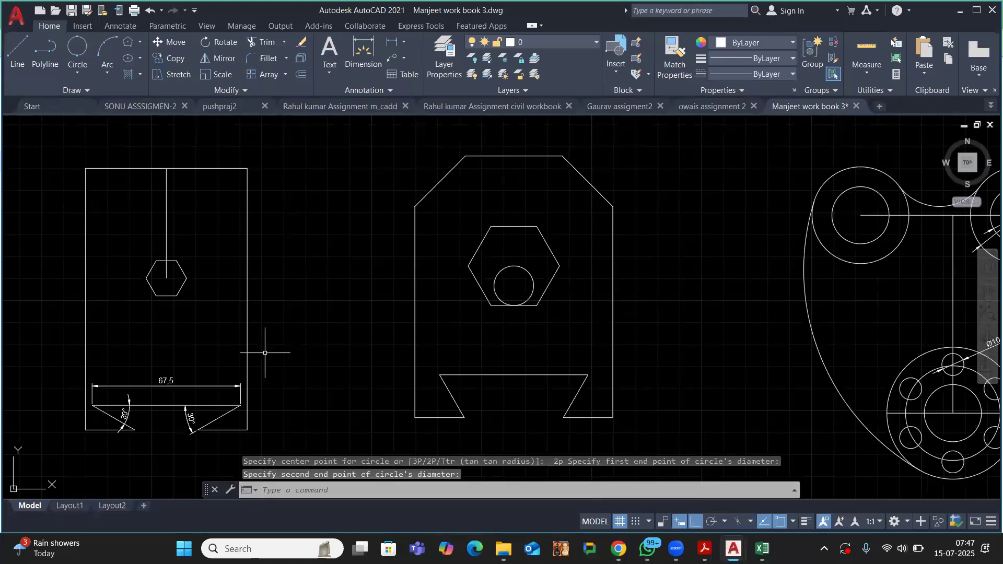
# Add a radius-8 circle tangent to the small circle and the hexagon's upper-left edge
pyautogui.click(75, 73)
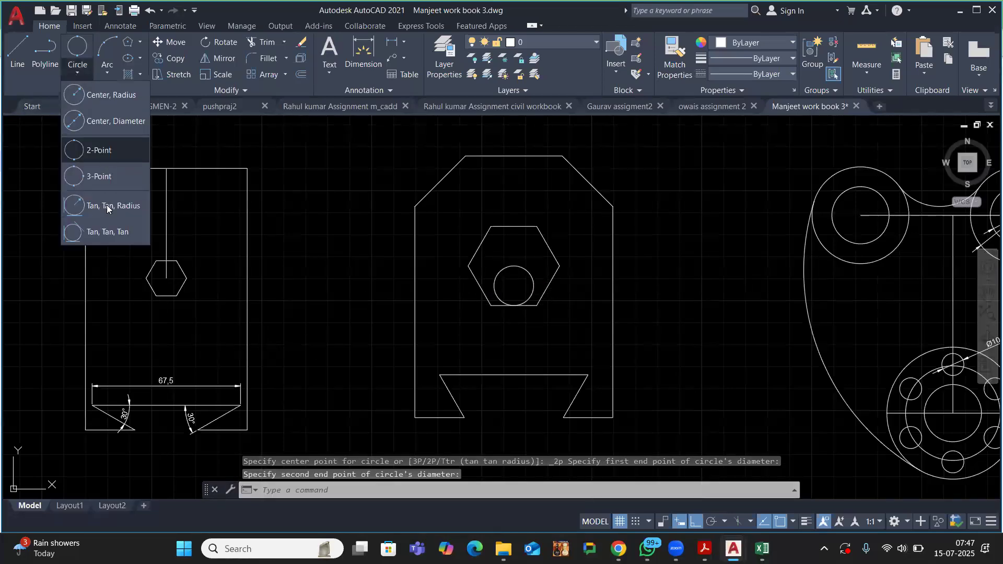
pyautogui.click(102, 207)
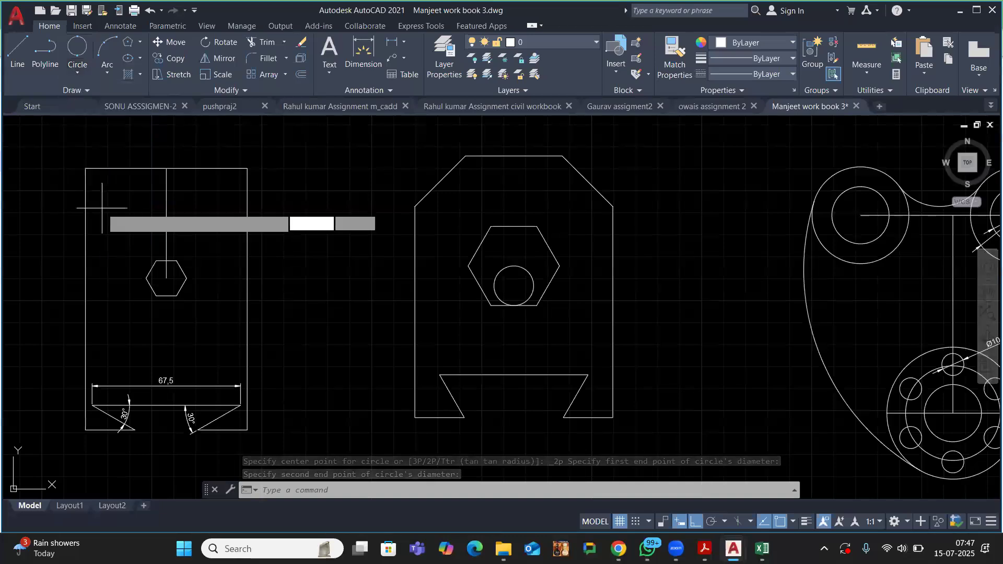
pyautogui.click(496, 277)
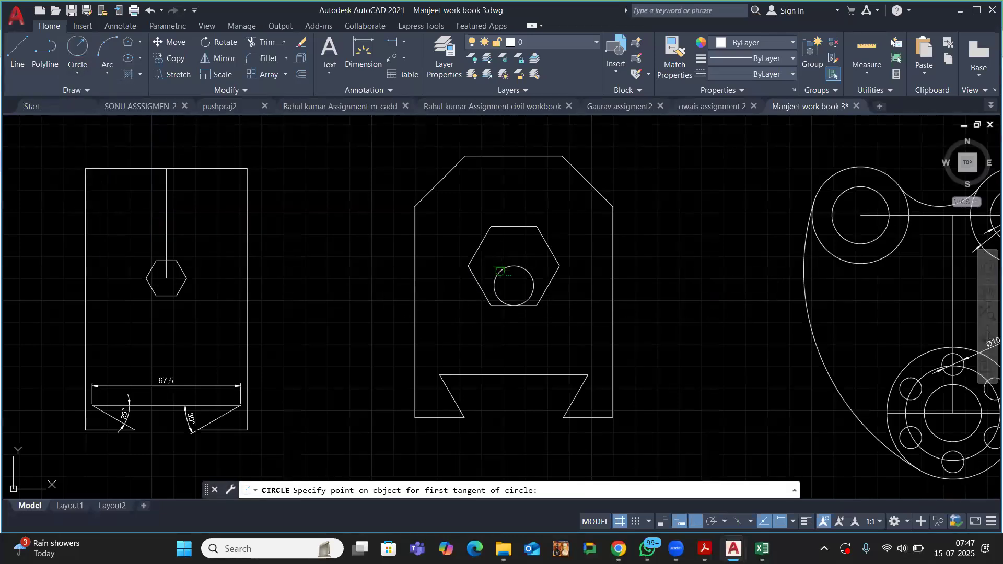
pyautogui.click(479, 252)
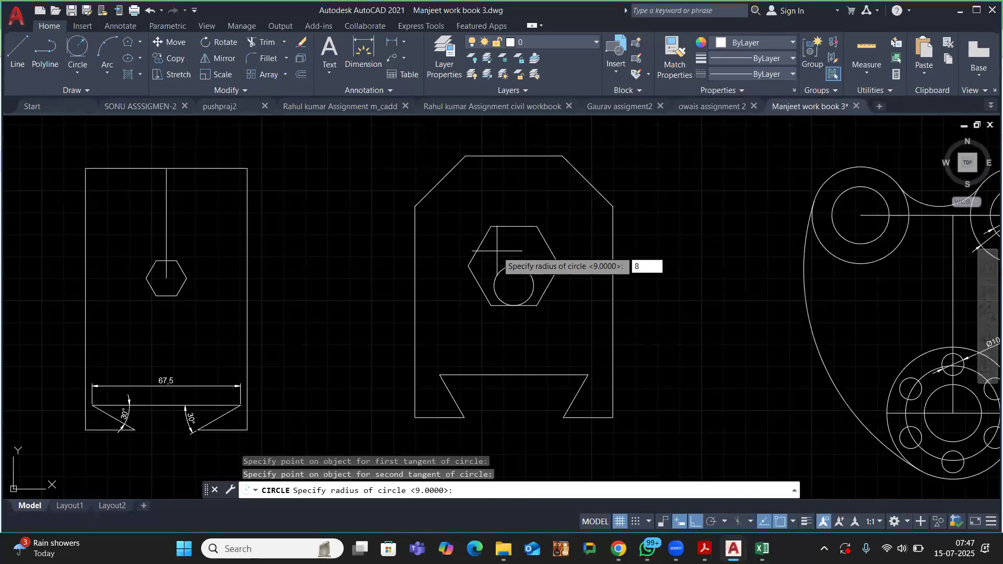
pyautogui.write('8')
pyautogui.press('Return')
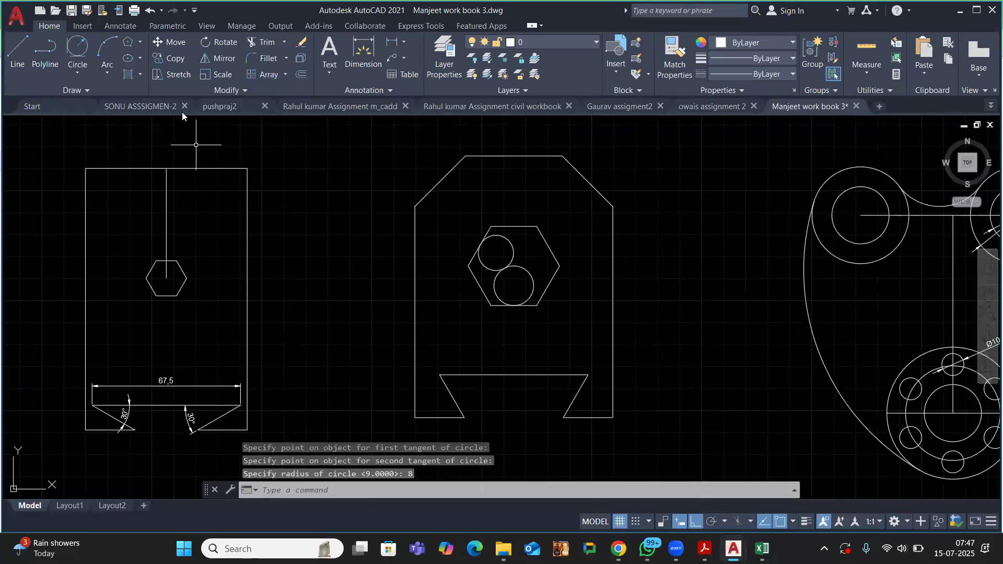
# Draw a Tan, Tan, Tan circle touching the hexagon's right side and the left circle
pyautogui.click(80, 75)
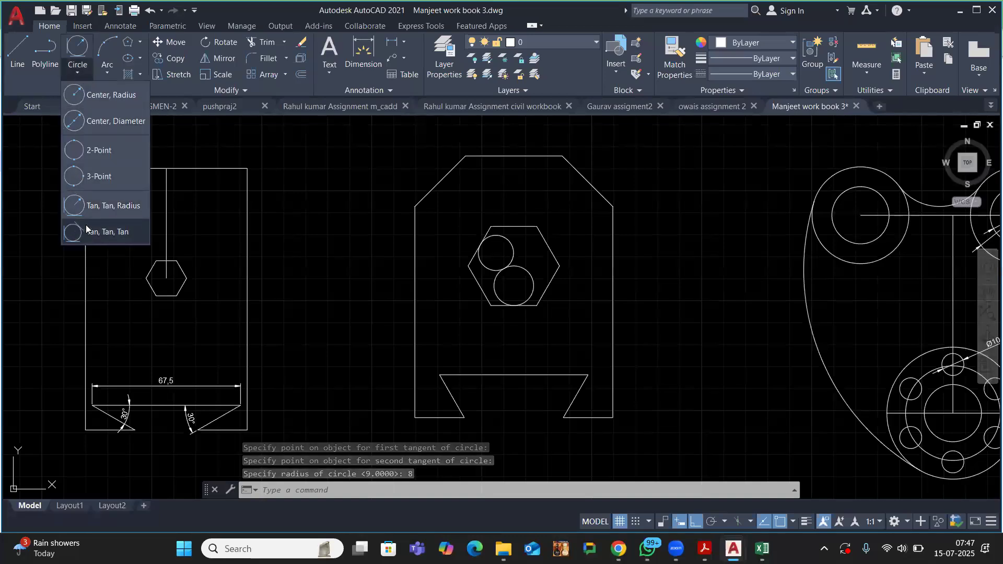
pyautogui.click(86, 225)
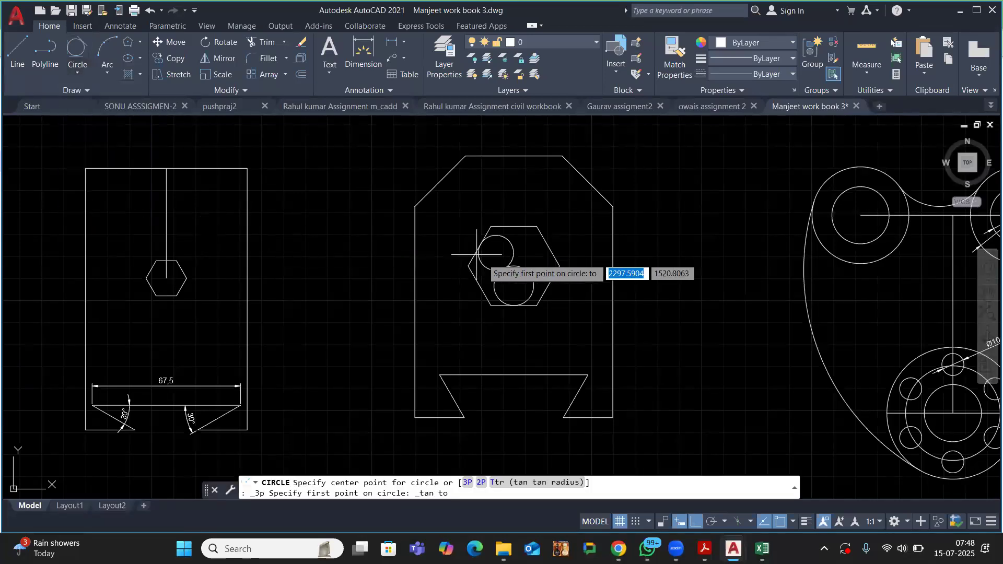
pyautogui.click(528, 270)
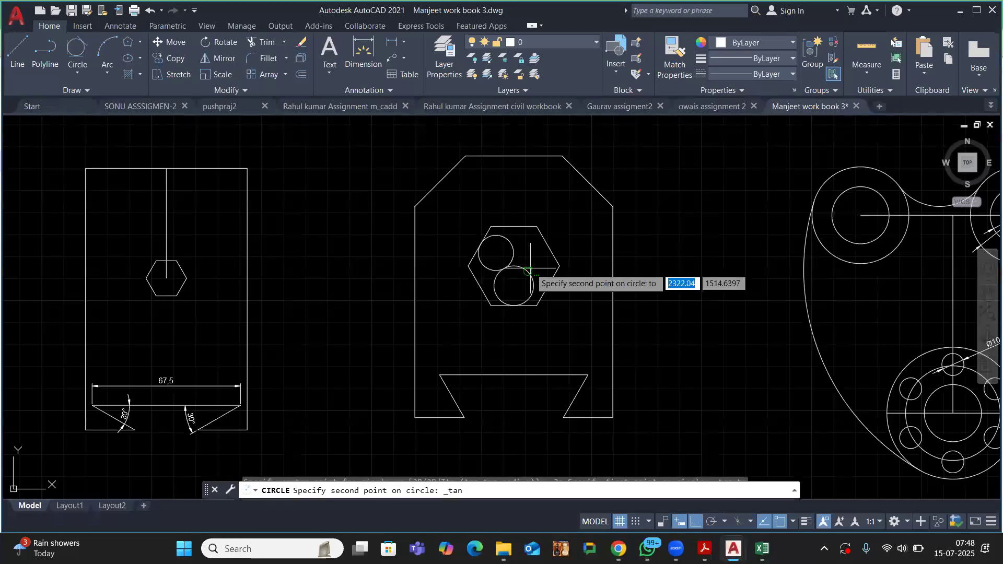
pyautogui.click(549, 251)
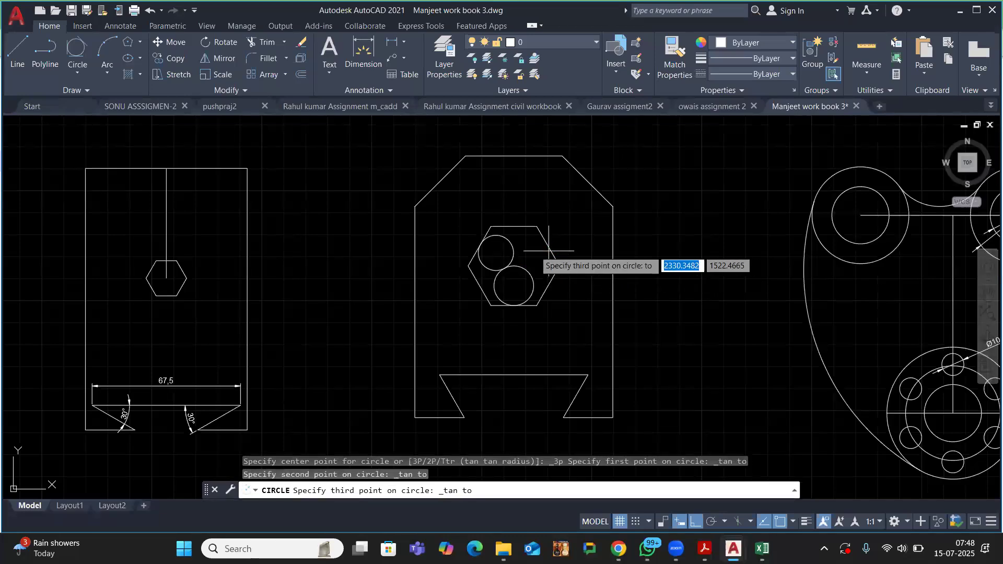
pyautogui.click(515, 249)
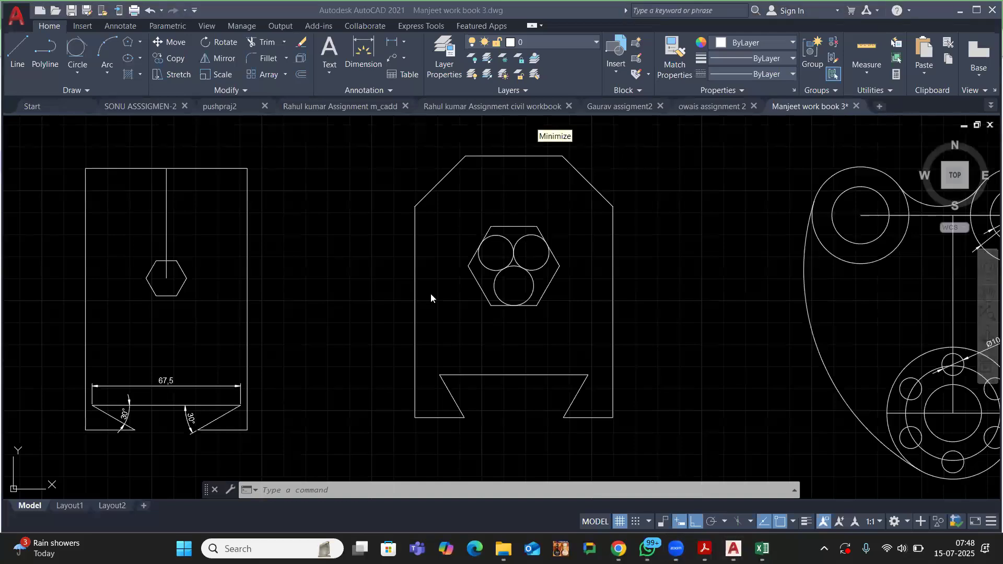
# Draw a 45-unit base line in the empty space right of the gradient teapot
pyautogui.click(658, 211)
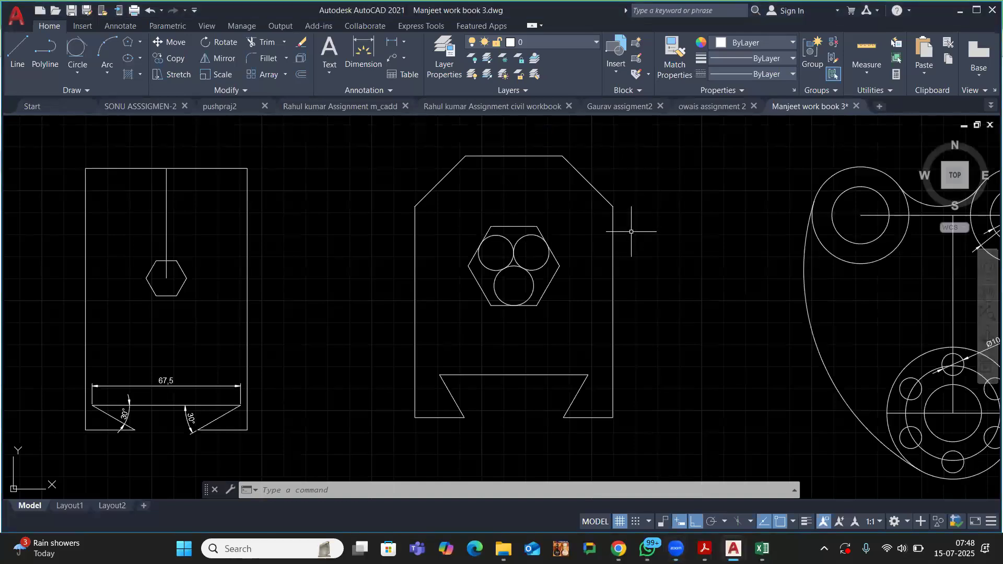
pyautogui.scroll(-2, 631, 231)
pyautogui.scroll(-3, 653, 242)
pyautogui.moveTo(653, 242); pyautogui.dragTo(267, 267, button='middle')
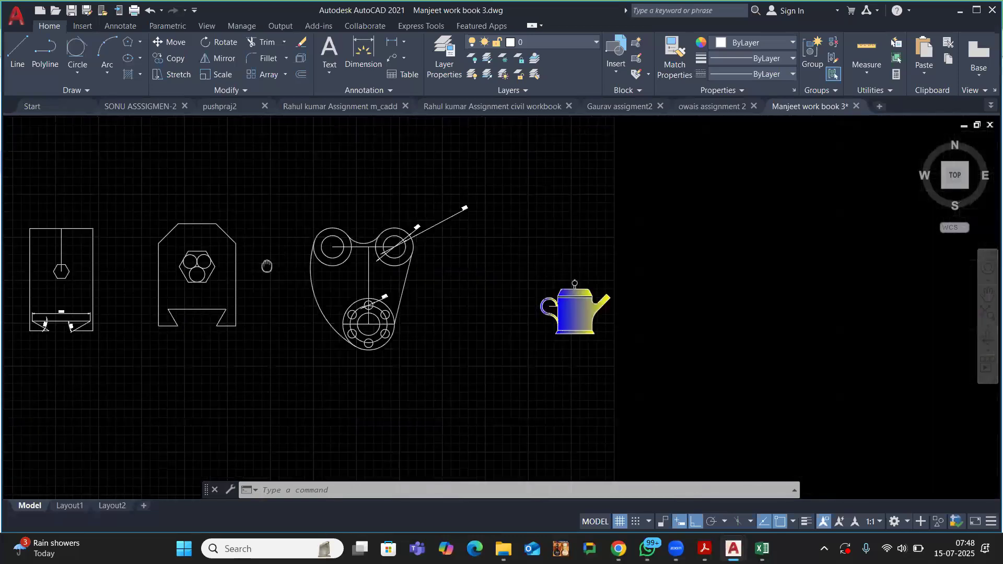
pyautogui.scroll(-2, 267, 264)
pyautogui.scroll(8, 485, 294)
pyautogui.moveTo(485, 293); pyautogui.dragTo(394, 283, button='middle')
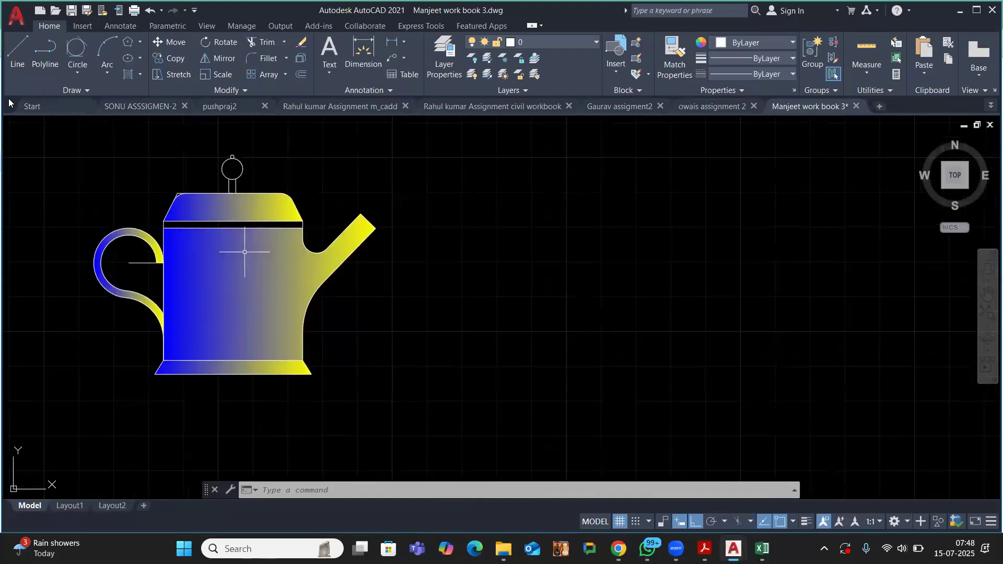
pyautogui.click(17, 53)
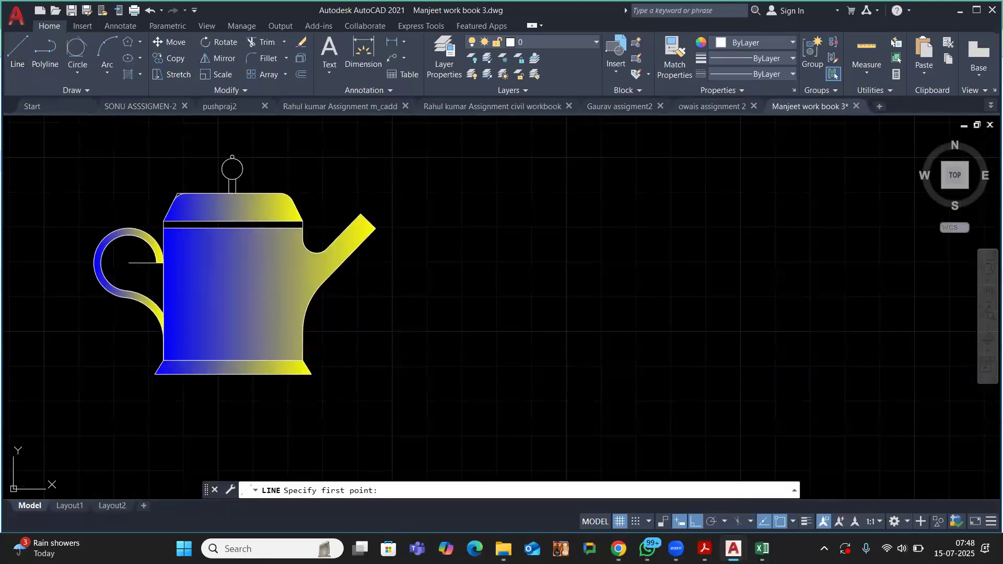
pyautogui.click(461, 370)
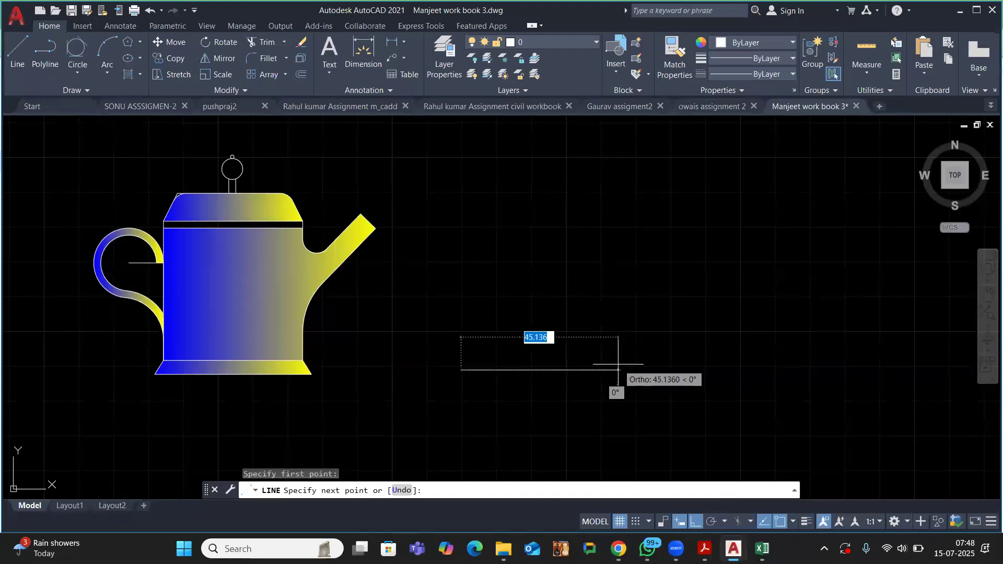
pyautogui.write('4')
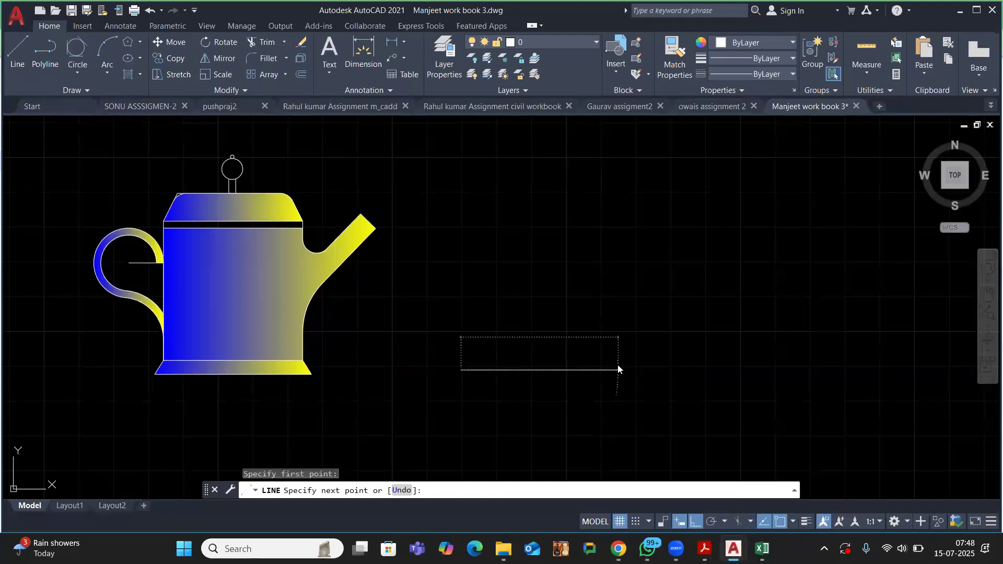
pyautogui.press('Return')
pyautogui.rightClick(632, 255)
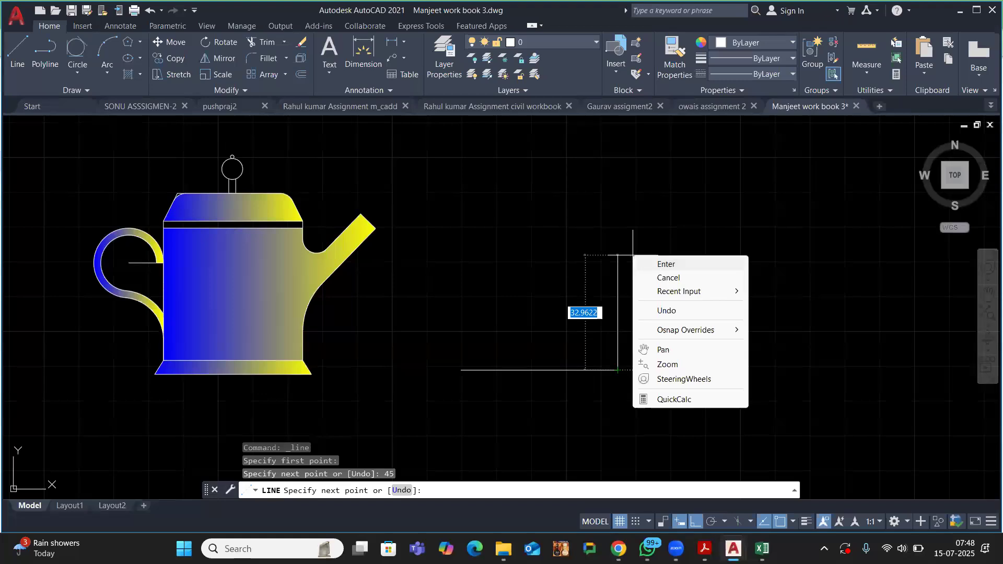
pyautogui.click(647, 262)
# Offset the base line by 4 to make a parallel line above it
pyautogui.click(586, 376)
pyautogui.click(562, 338)
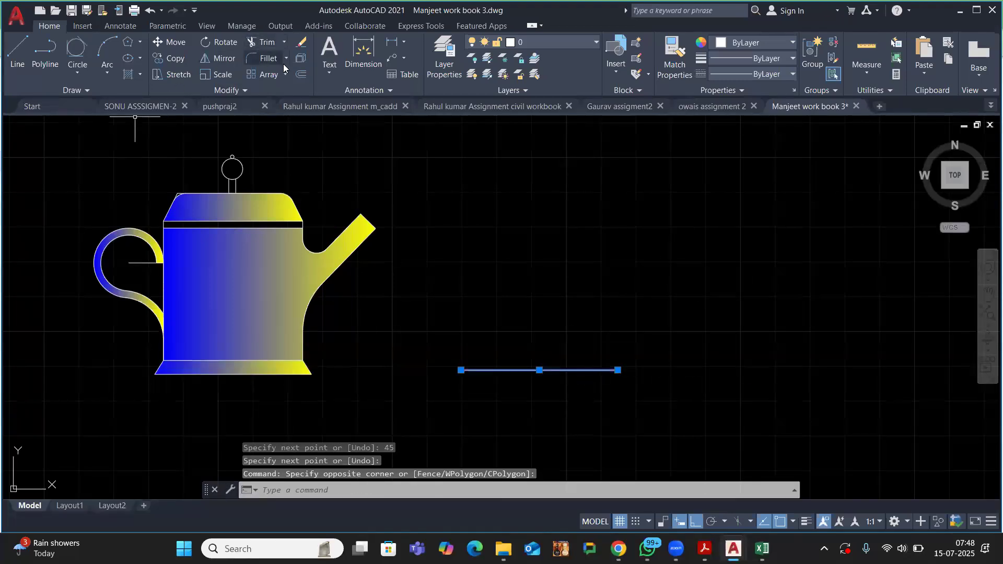
pyautogui.click(301, 74)
pyautogui.click(548, 394)
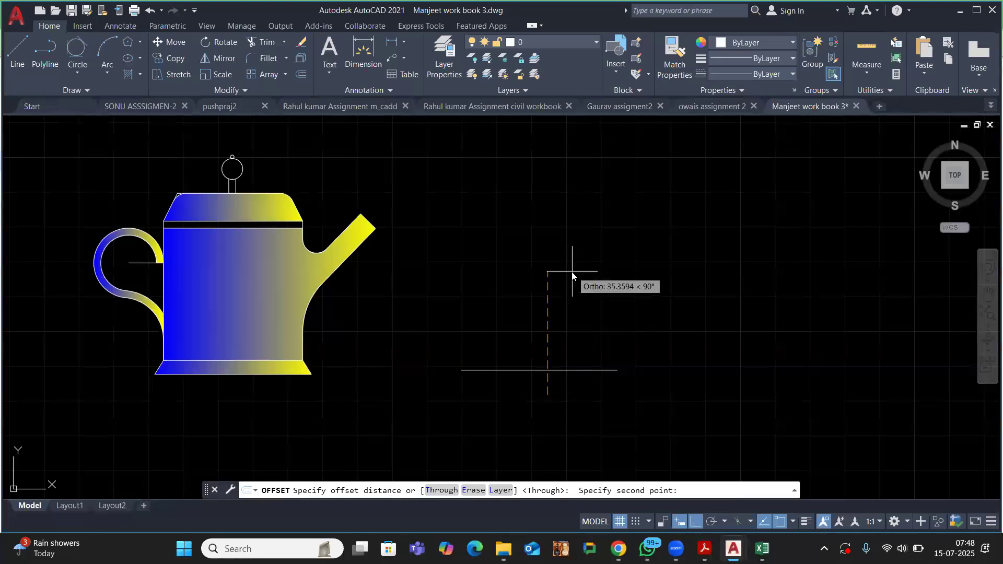
pyautogui.write('4')
pyautogui.press('Return')
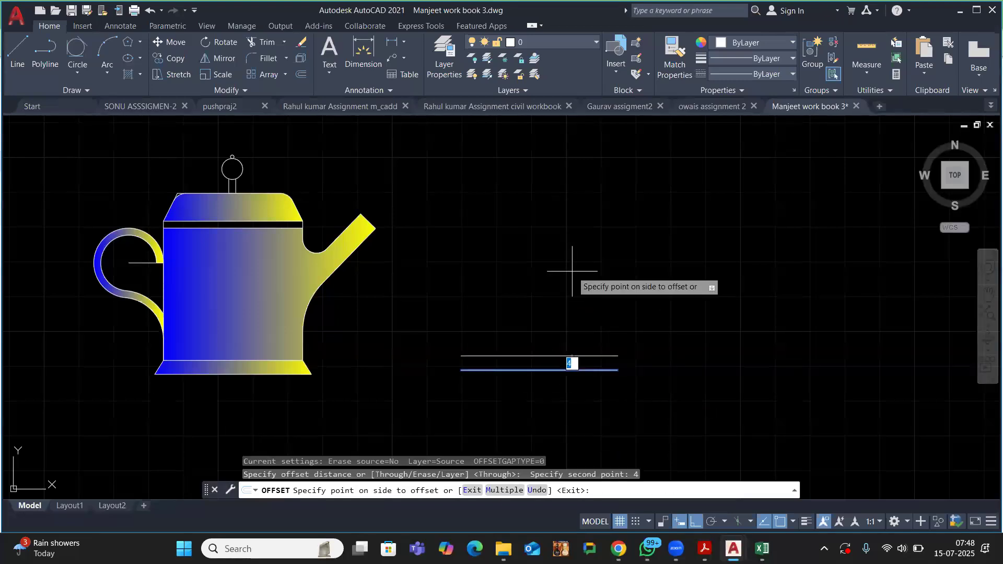
pyautogui.click(572, 271)
pyautogui.rightClick(573, 272)
pyautogui.click(587, 281)
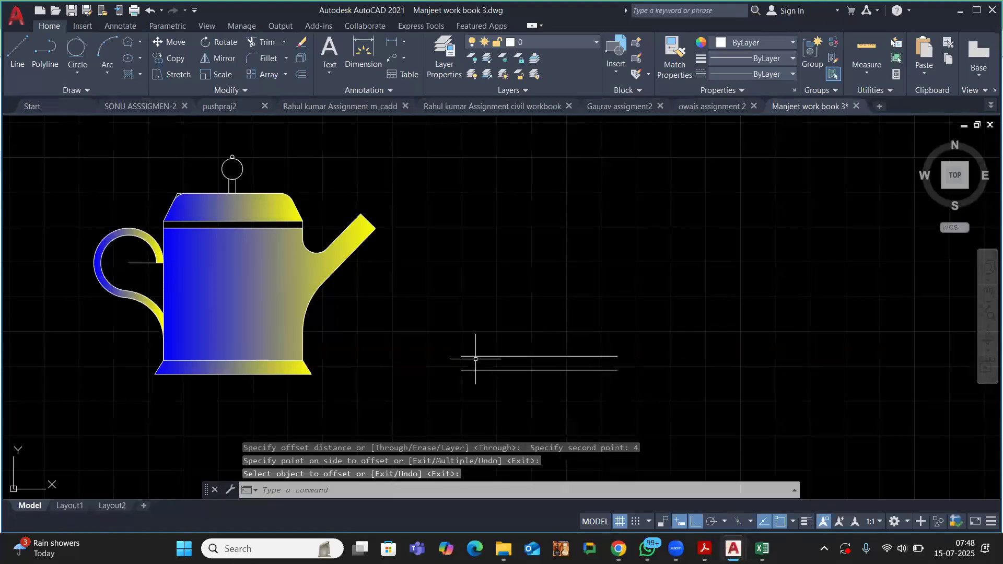
# Draw a short line with a 2.5-unit step down from the upper line's left end
pyautogui.click(20, 62)
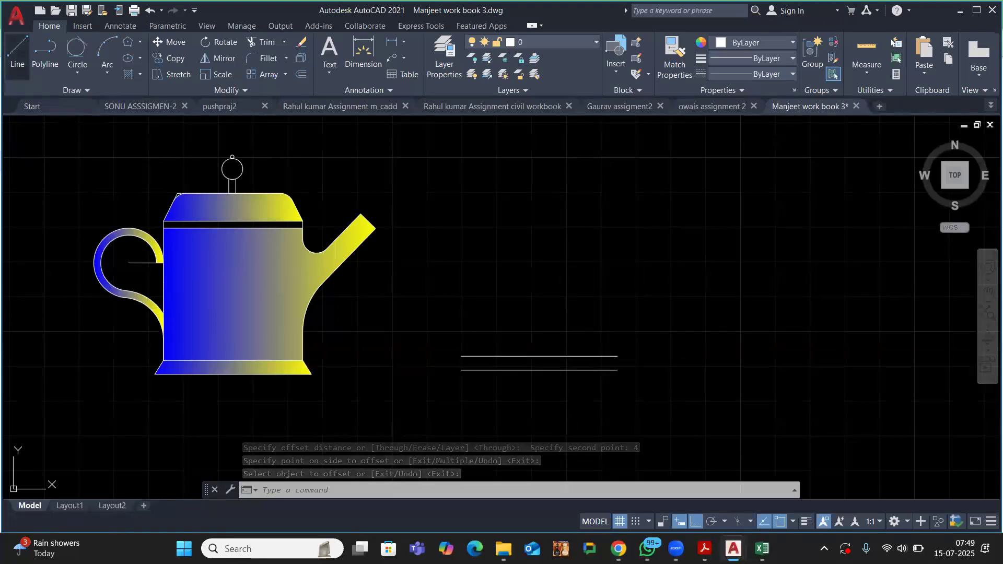
pyautogui.click(461, 357)
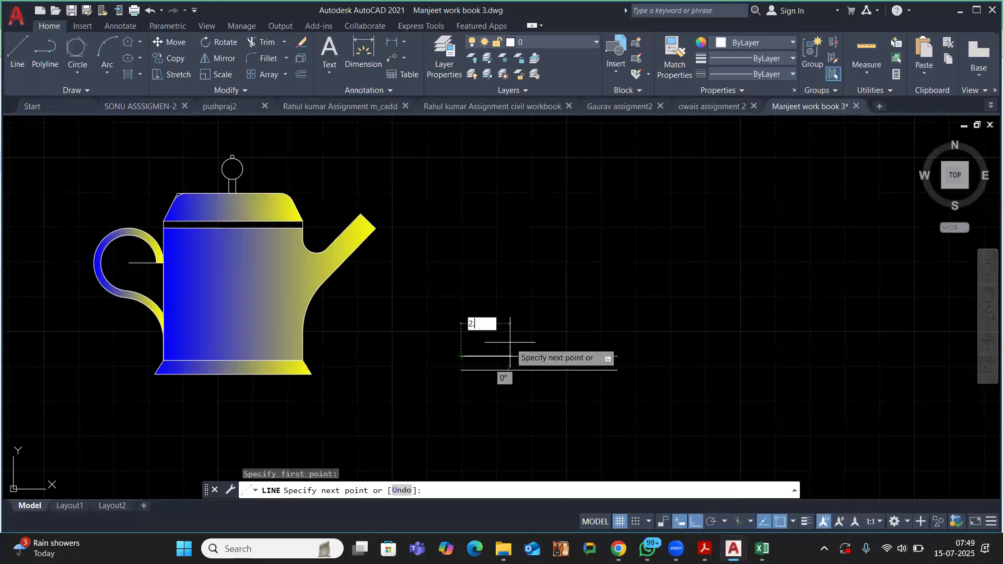
pyautogui.write('2.5')
pyautogui.press('Return')
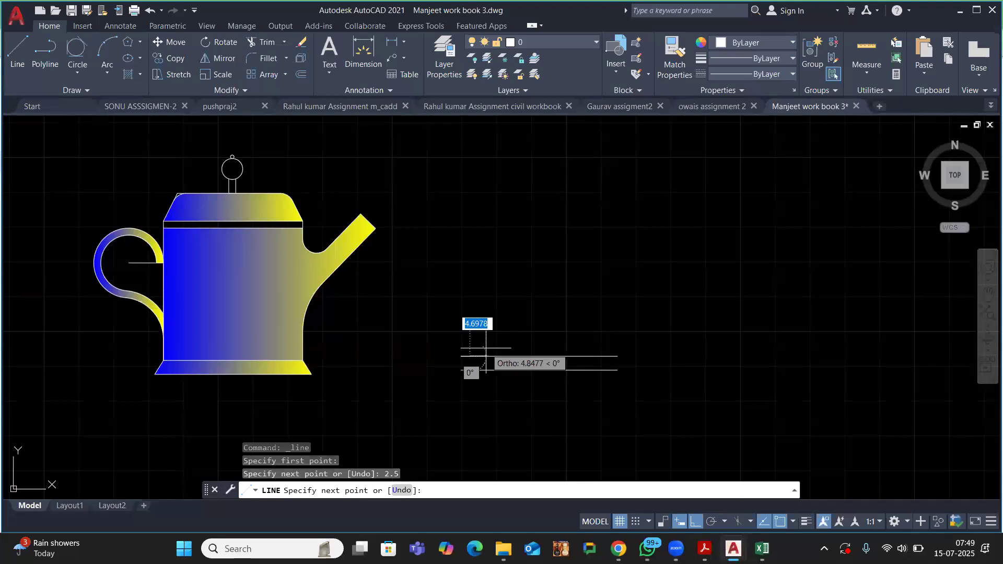
pyautogui.click(461, 370)
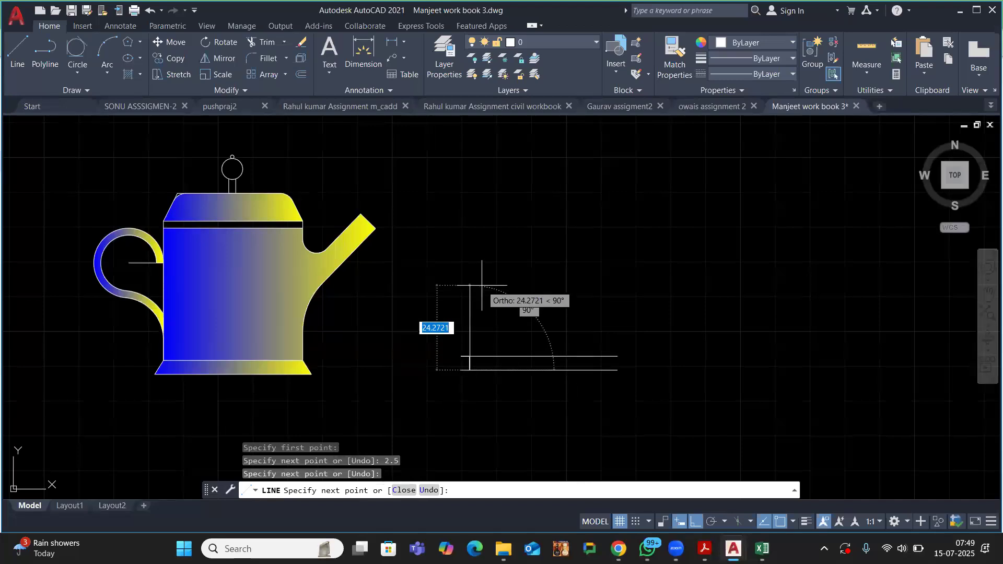
pyautogui.rightClick(477, 303)
pyautogui.click(507, 311)
# Draw another line starting at the base's left corner
pyautogui.rightClick(486, 269)
pyautogui.click(531, 277)
pyautogui.scroll(3, 477, 336)
pyautogui.scroll(3, 454, 359)
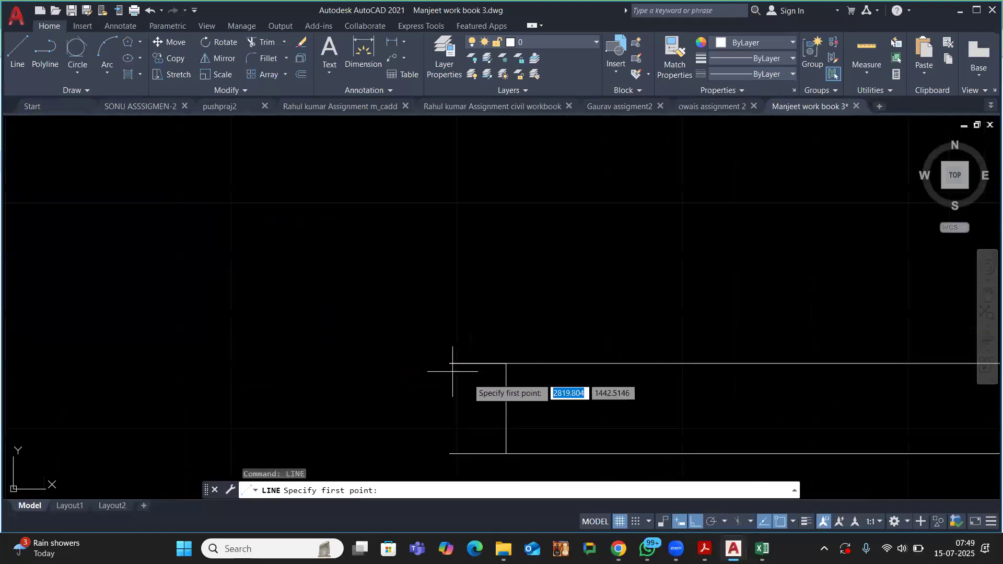
pyautogui.click(507, 363)
pyautogui.moveTo(459, 430); pyautogui.dragTo(464, 389, button='middle')
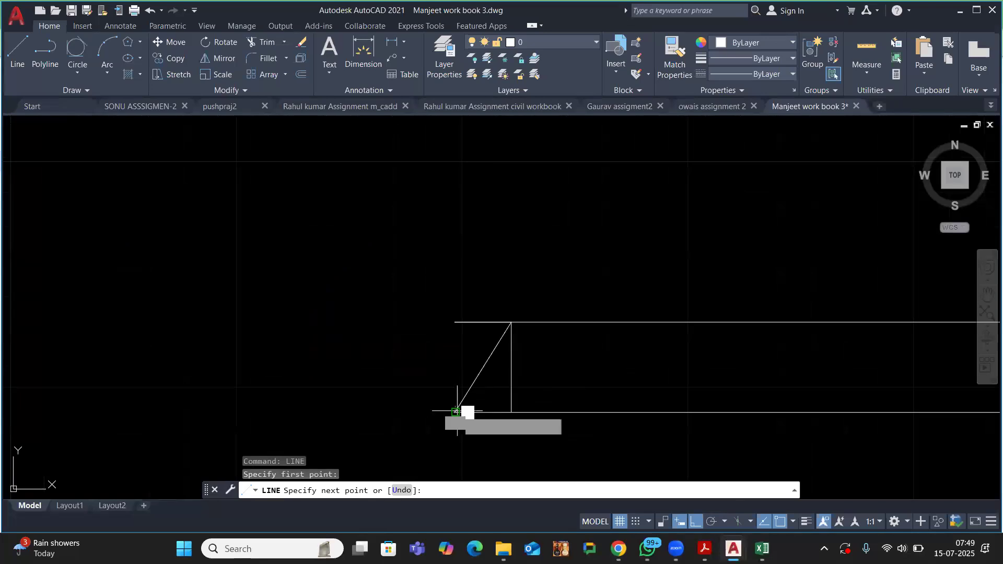
pyautogui.rightClick(421, 344)
pyautogui.click(452, 351)
# Erase the stray vertical line and the short top line
pyautogui.click(512, 357)
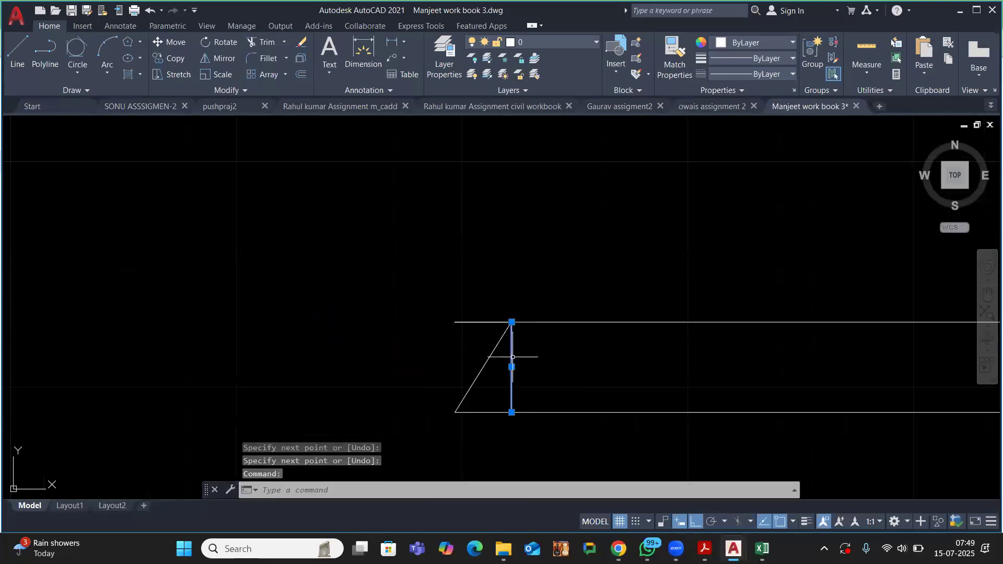
pyautogui.click(490, 322)
pyautogui.rightClick(460, 246)
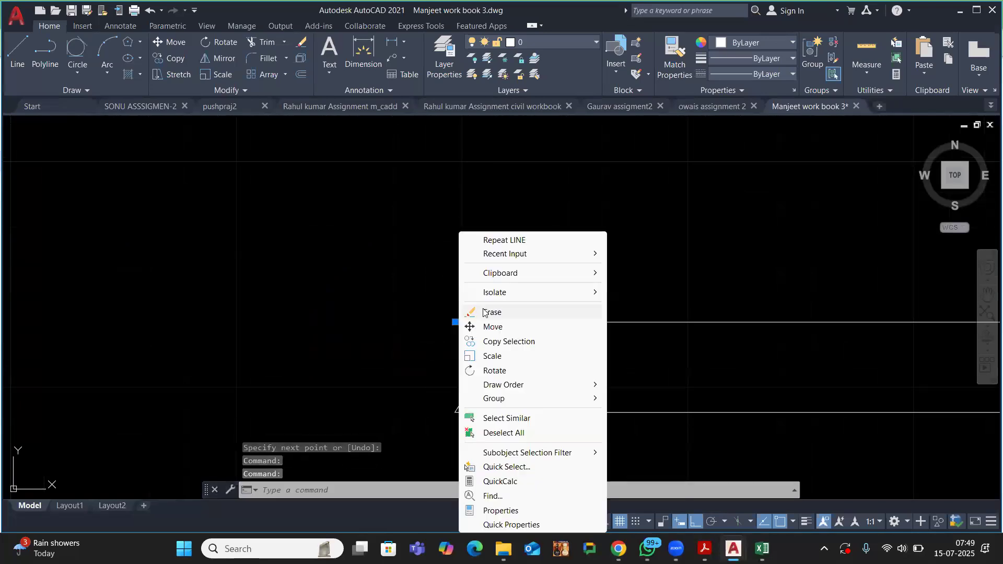
pyautogui.click(492, 313)
# Mirror the slanted side about a vertical axis, keeping the original
pyautogui.click(520, 365)
pyautogui.click(380, 347)
pyautogui.scroll(-8, 381, 347)
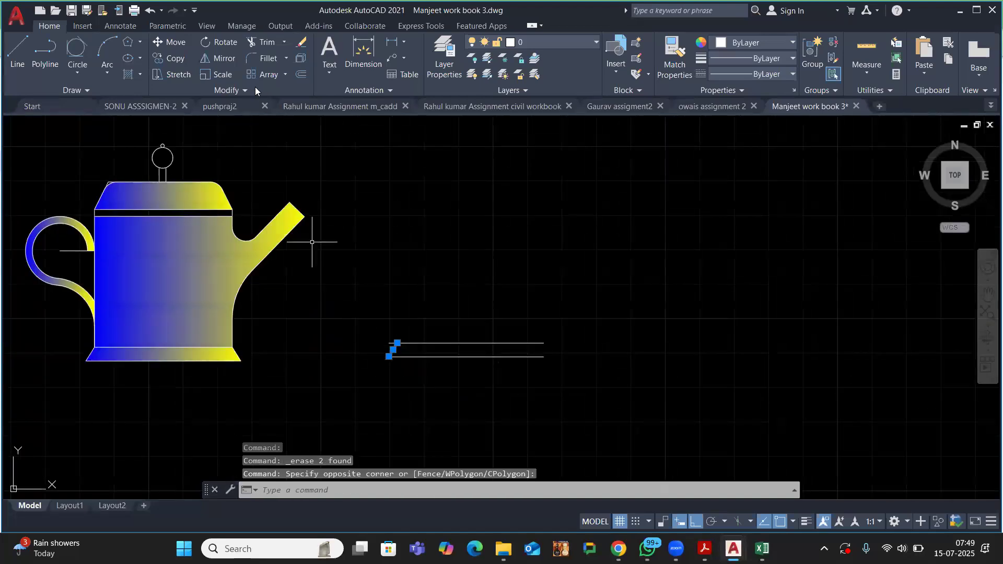
pyautogui.click(215, 58)
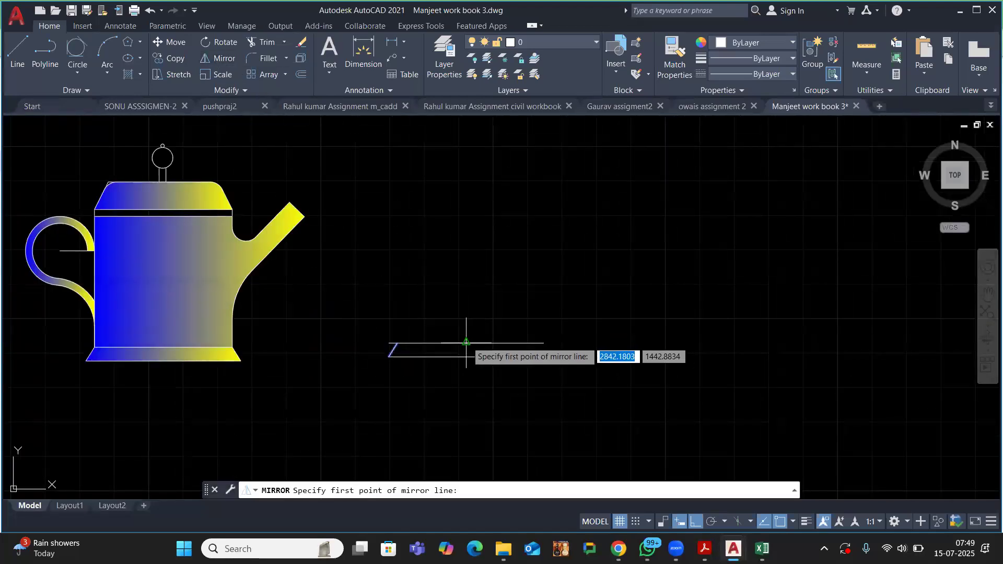
pyautogui.click(466, 342)
pyautogui.click(459, 410)
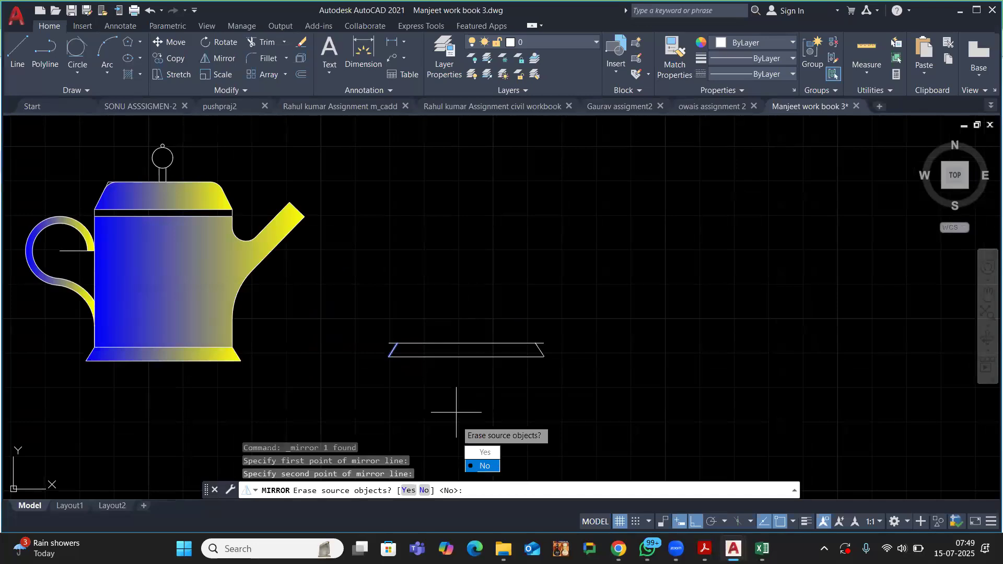
pyautogui.press('Return')
# Trim the base edges using all objects as cutting edges
pyautogui.click(264, 41)
pyautogui.rightClick(511, 197)
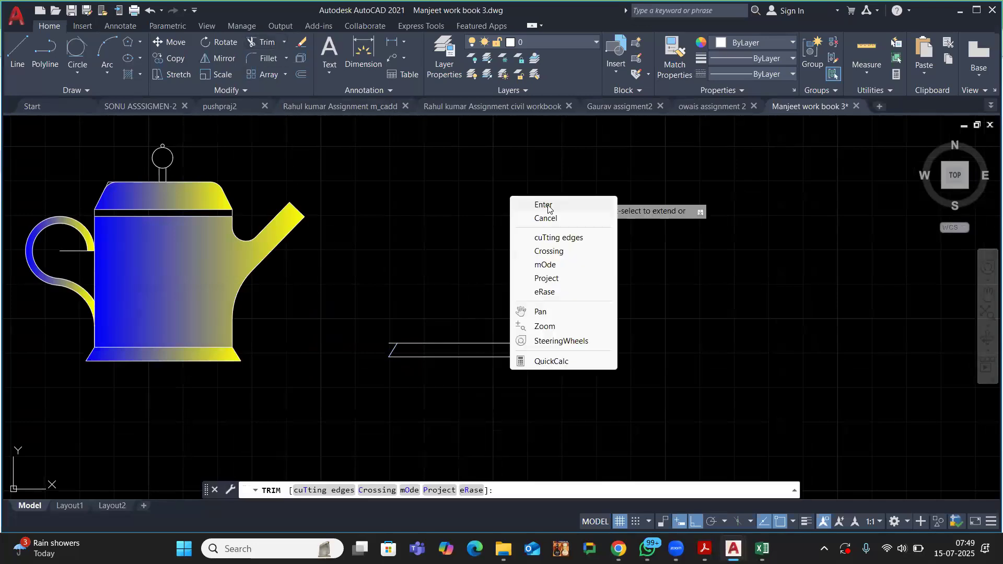
pyautogui.click(547, 205)
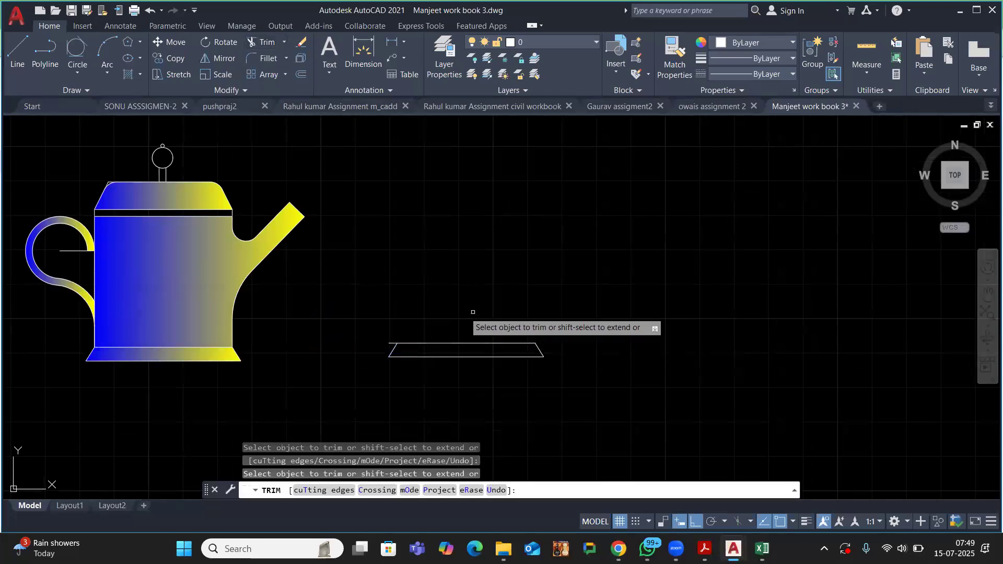
pyautogui.rightClick(468, 265)
pyautogui.click(497, 273)
pyautogui.click(18, 53)
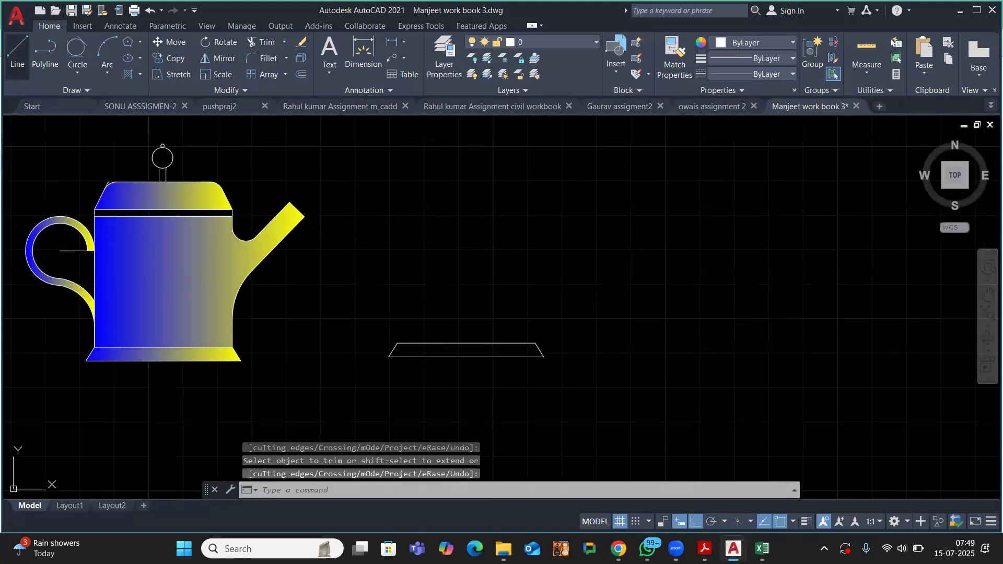
# Draw the 40x40 square body up from the trapezoid base's top corners
pyautogui.click(398, 343)
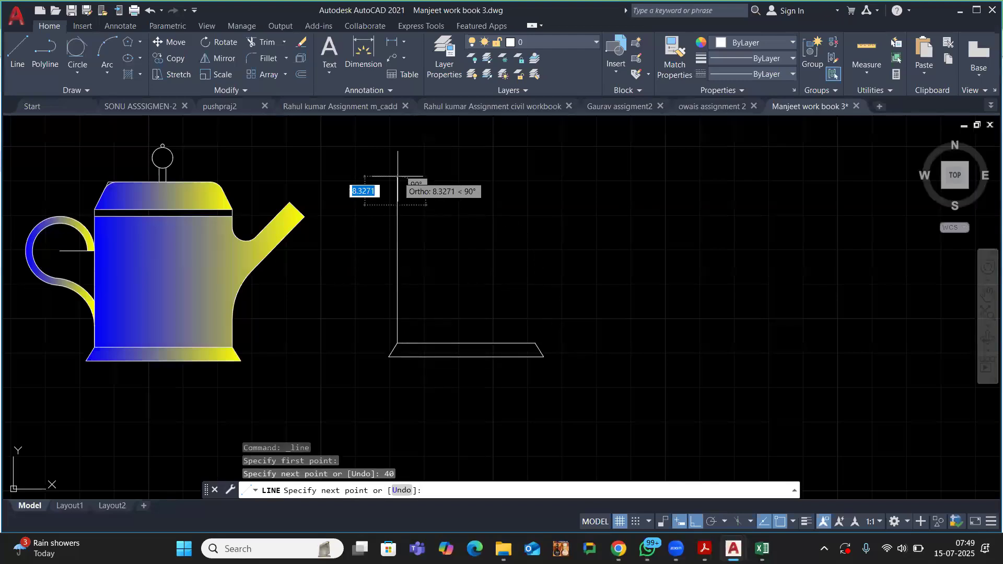
pyautogui.write('40')
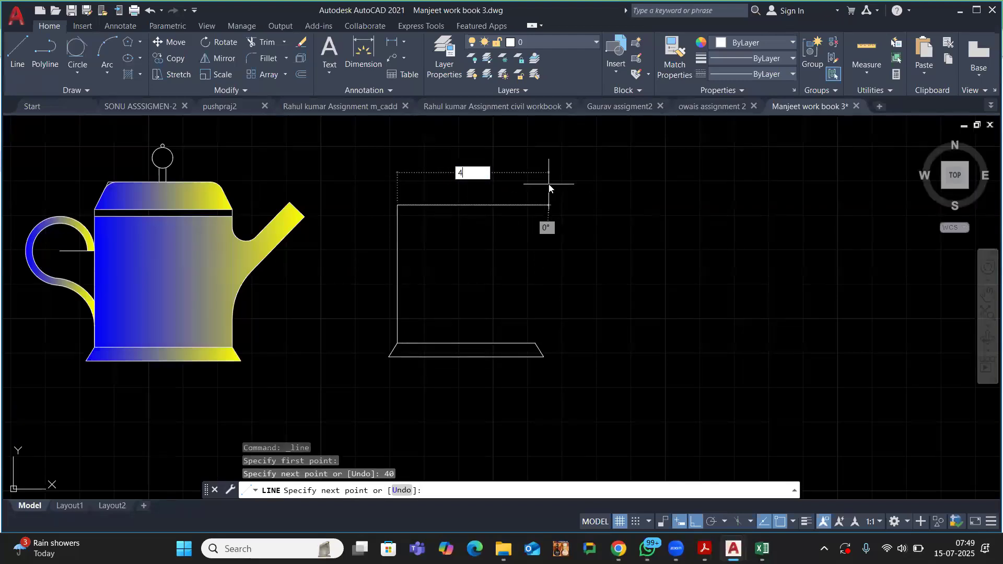
pyautogui.press('Return')
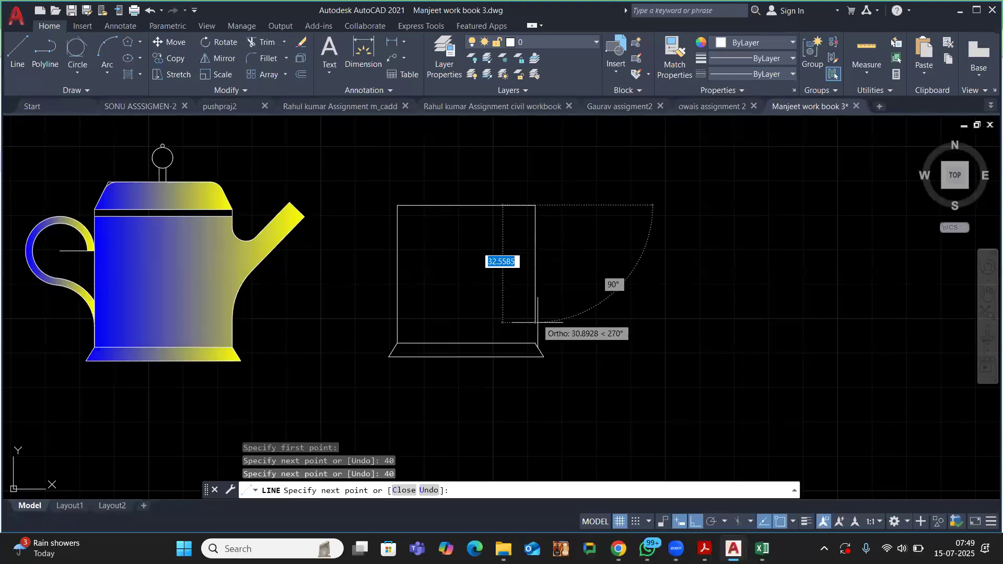
pyautogui.click(534, 343)
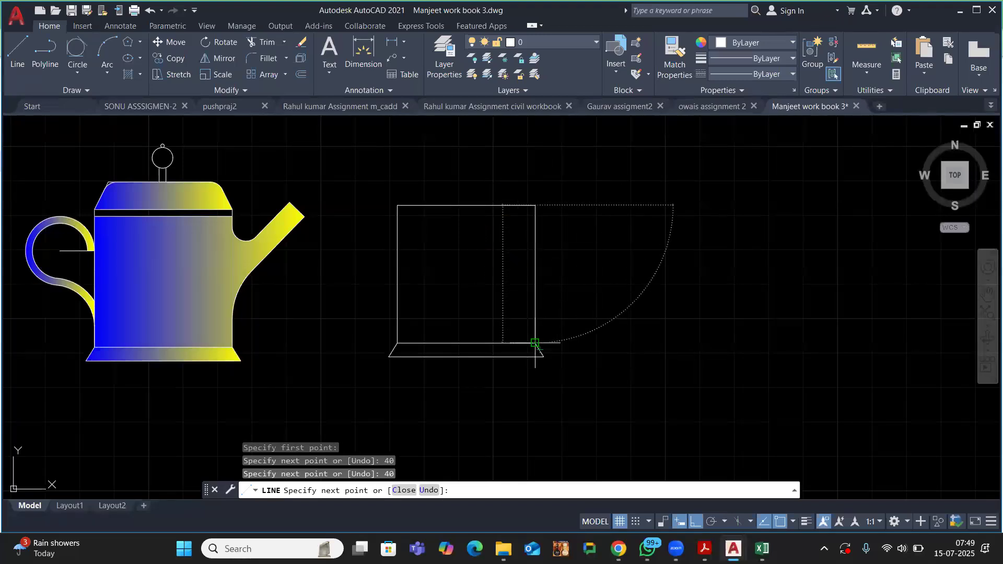
pyautogui.rightClick(617, 272)
pyautogui.click(631, 278)
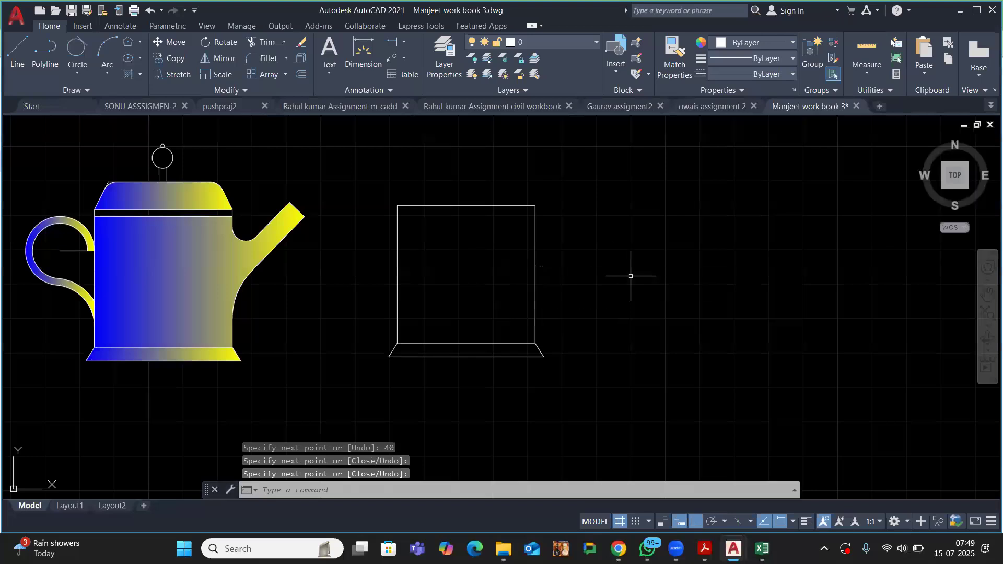
# From the body's bottom-left corner, draw a 26-unit vertical line and a 10-unit leftward handle stub
pyautogui.moveTo(529, 259); pyautogui.dragTo(642, 268, button='middle')
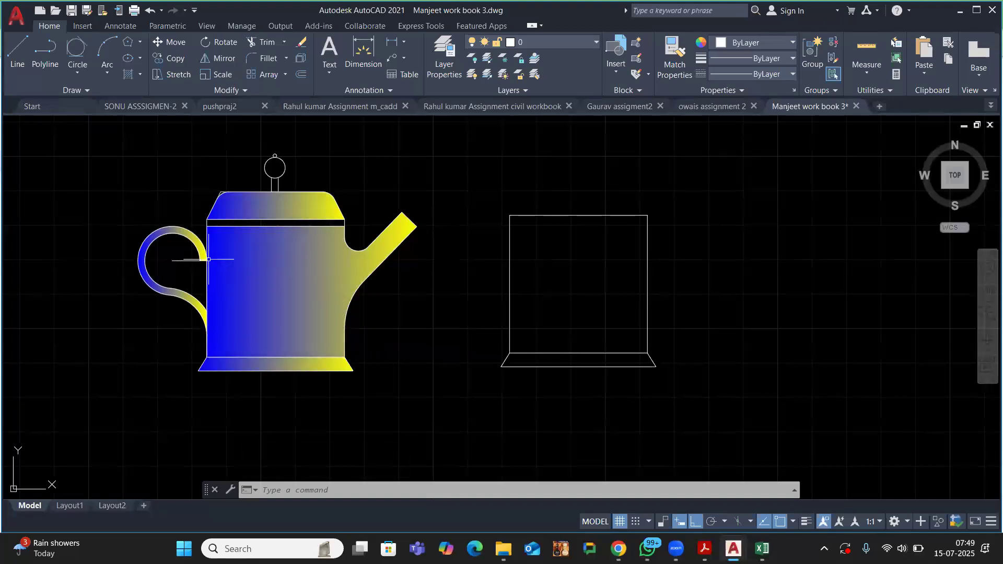
pyautogui.click(17, 52)
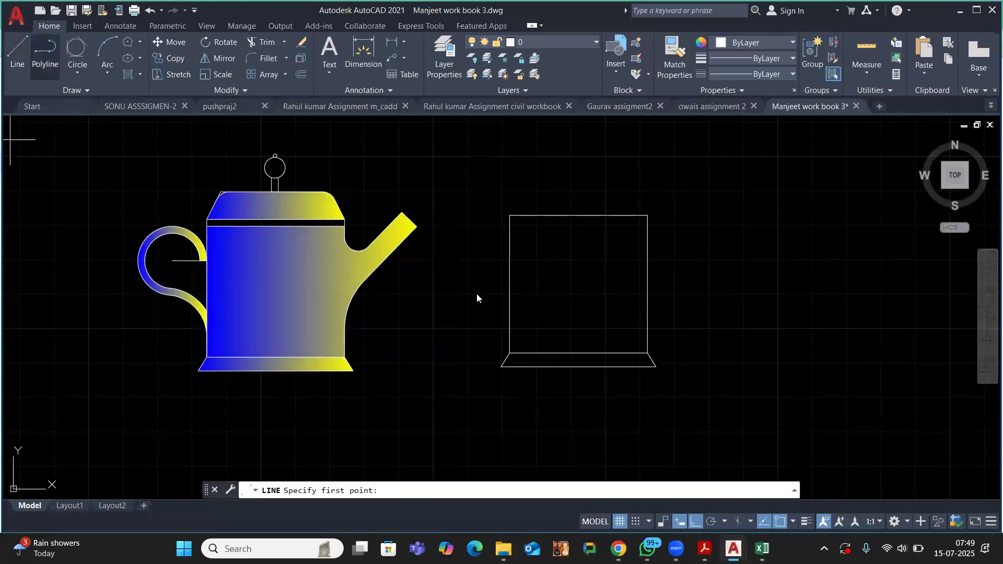
pyautogui.click(510, 354)
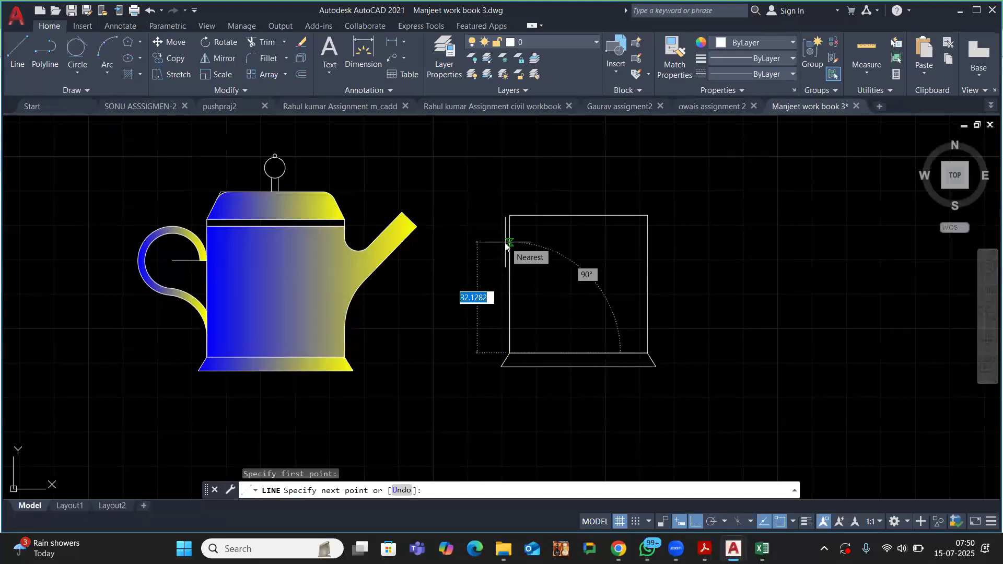
pyautogui.write('26')
pyautogui.press('Return')
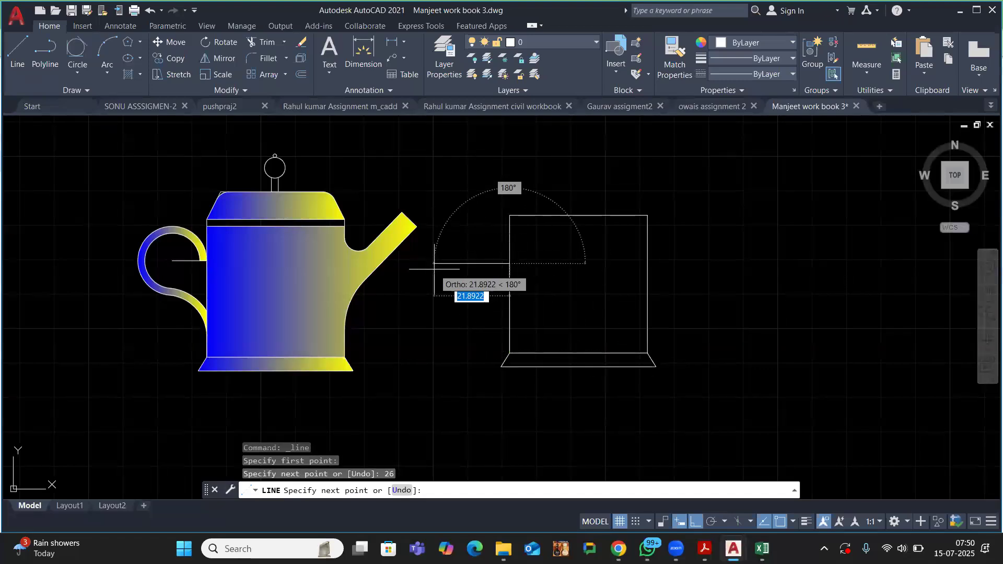
pyautogui.write('10')
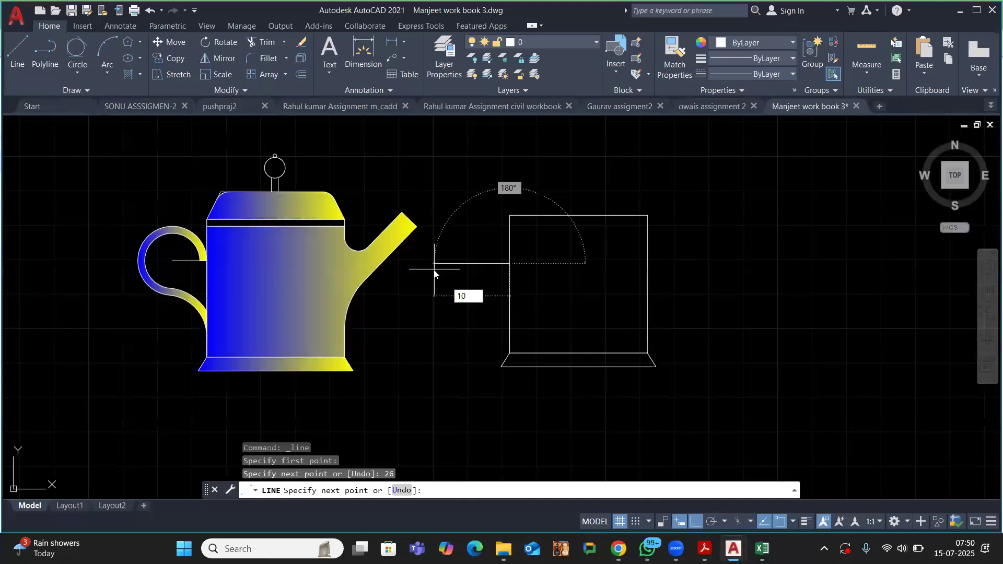
pyautogui.press('Return')
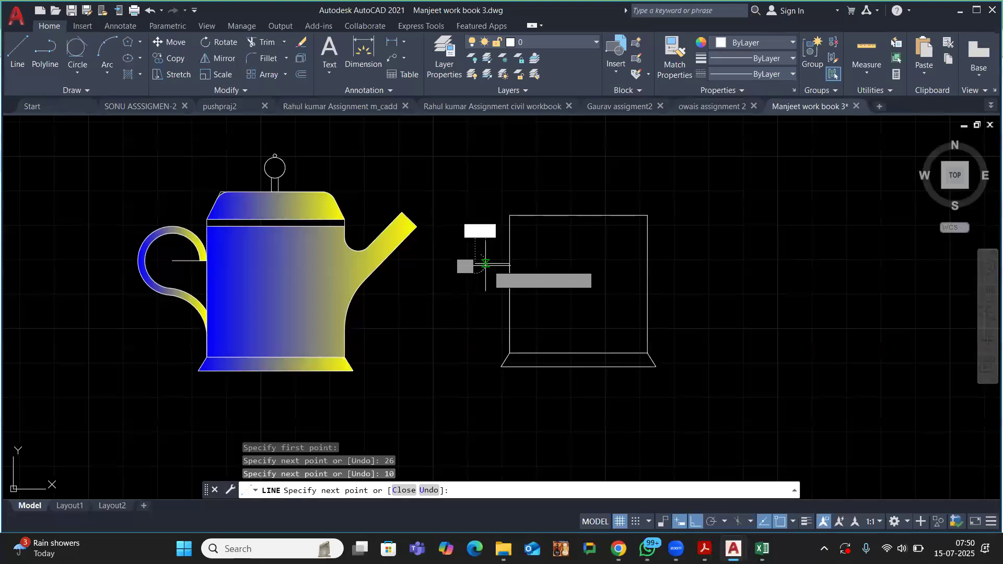
pyautogui.rightClick(490, 263)
pyautogui.click(525, 285)
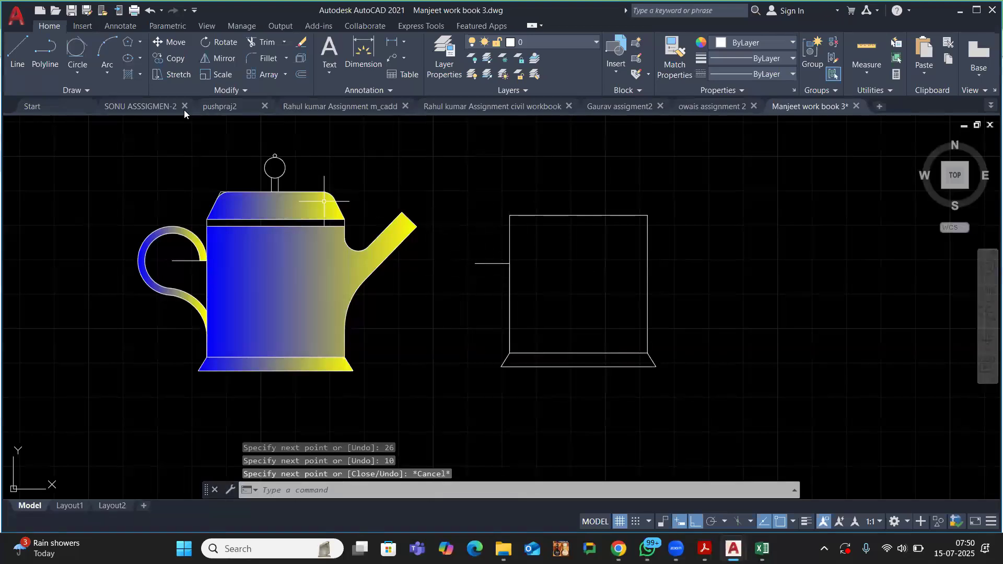
# Draw a handle circle centred at the stub's end, touching the body's left edge
pyautogui.click(76, 73)
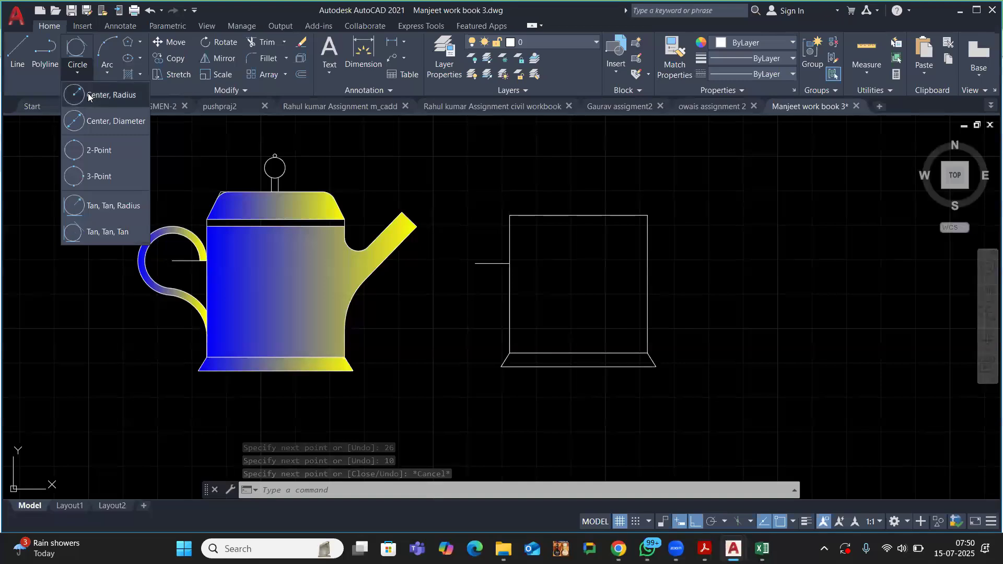
pyautogui.click(88, 95)
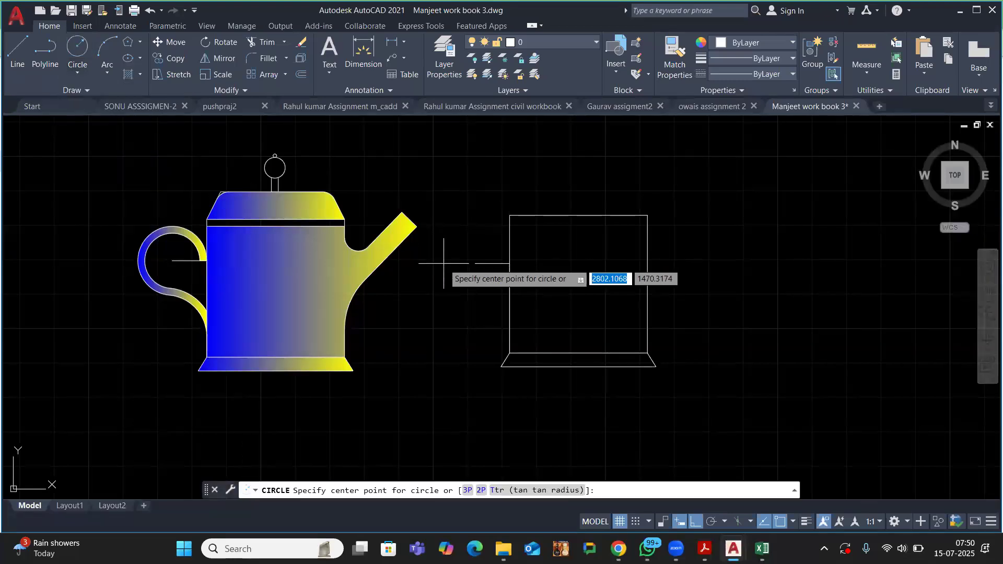
pyautogui.click(475, 263)
pyautogui.click(509, 260)
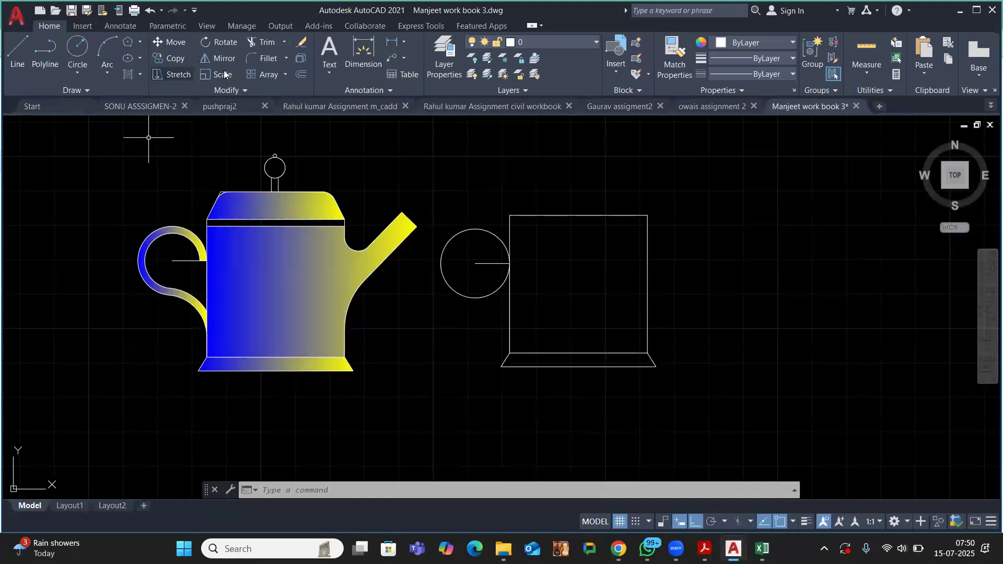
# Fillet the handle circle into the body with a radius of 12
pyautogui.click(263, 58)
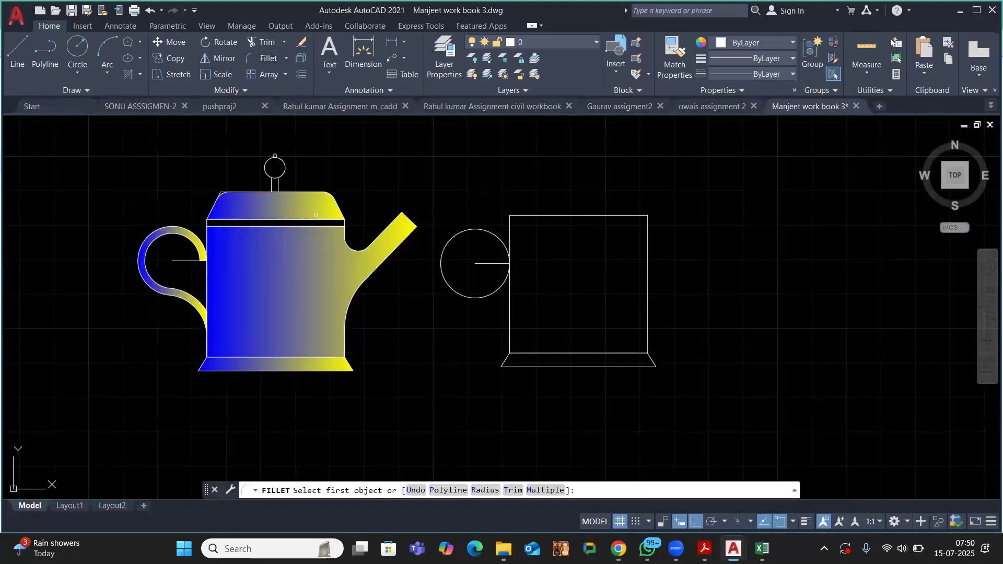
pyautogui.rightClick(458, 175)
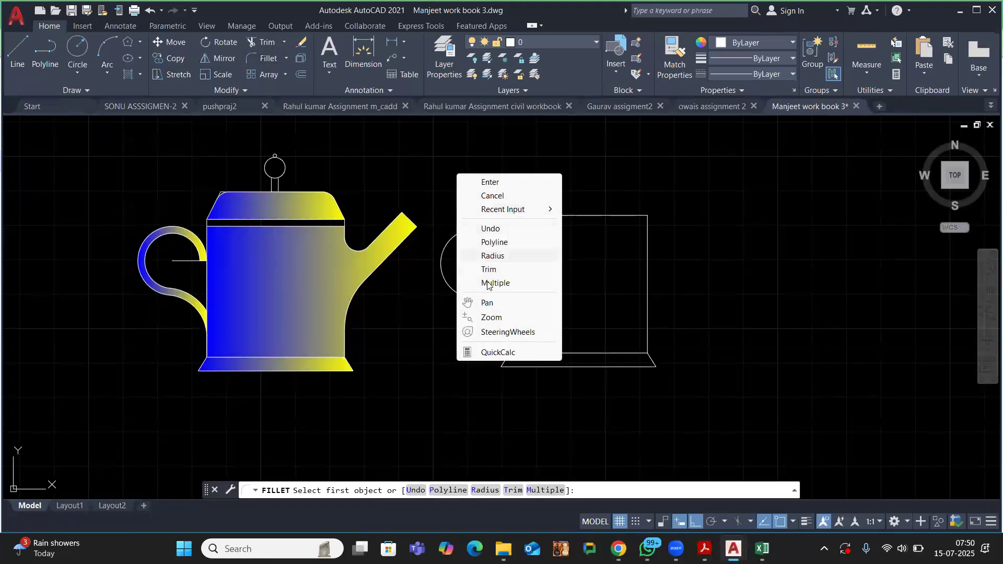
pyautogui.click(493, 256)
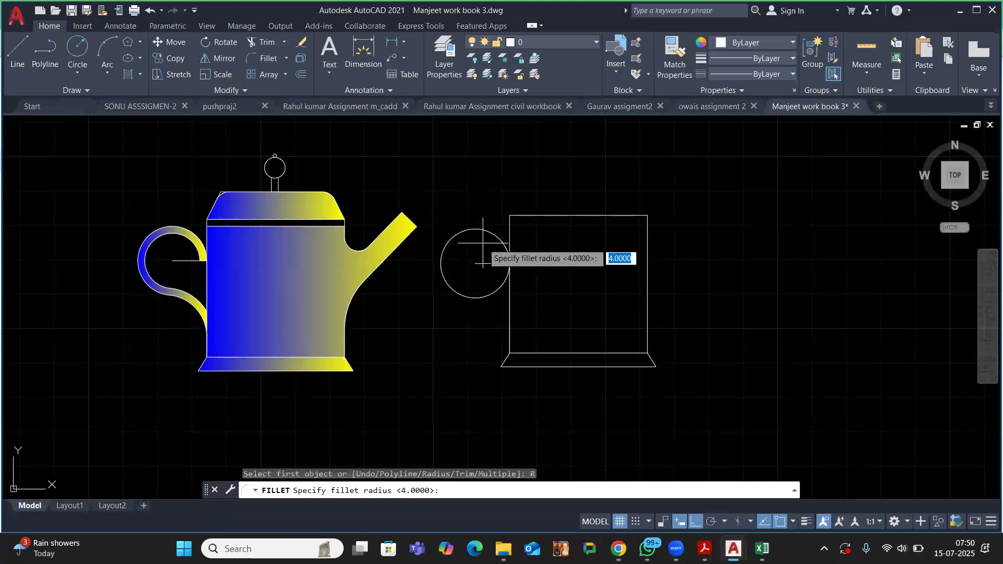
pyautogui.press('Return')
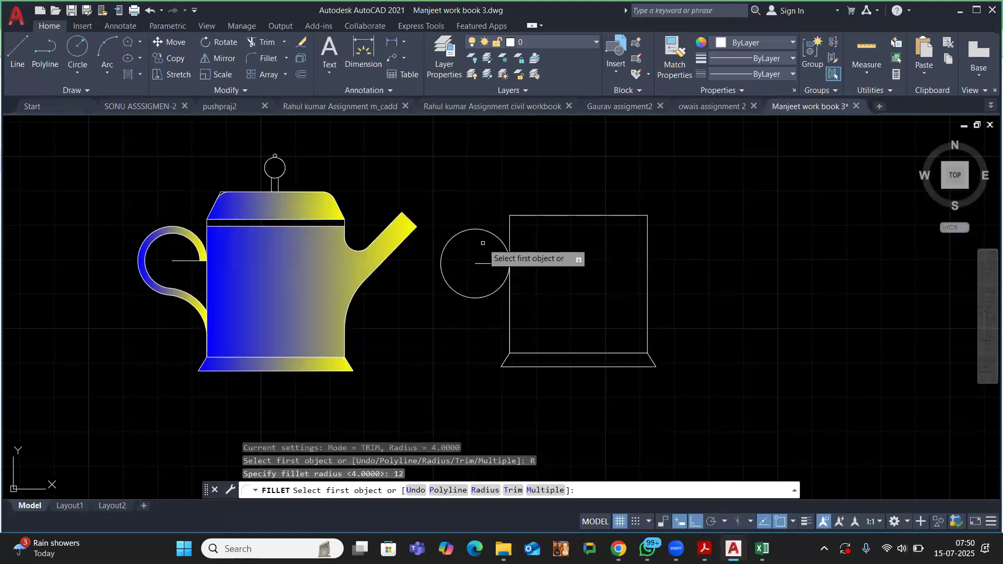
pyautogui.click(474, 294)
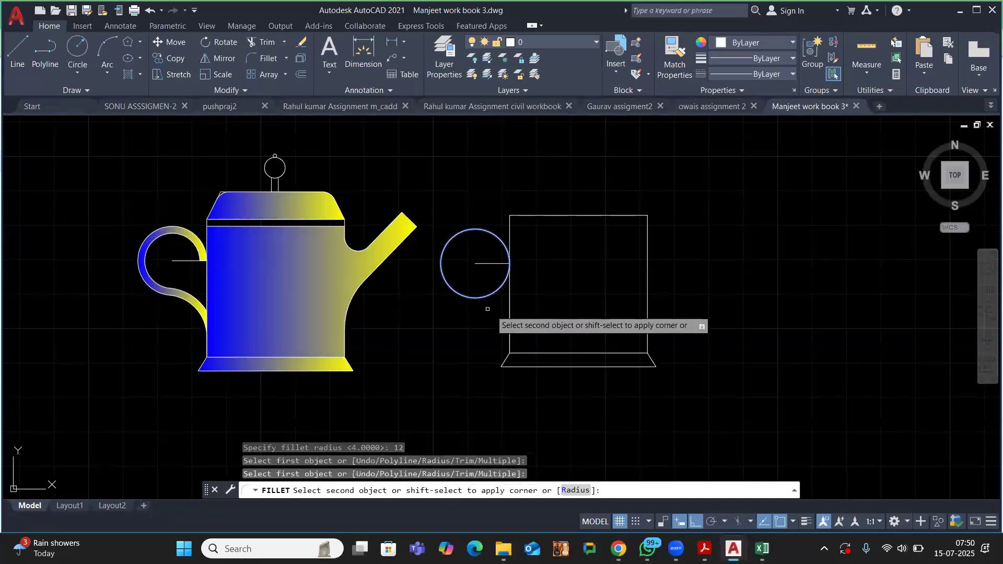
pyautogui.click(511, 323)
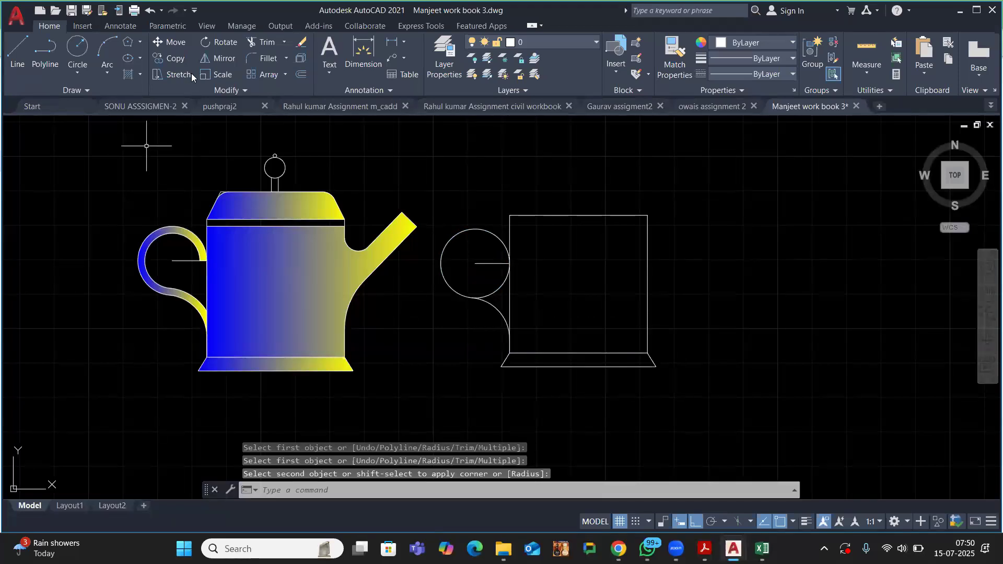
# Trim the circle's lower-right arc, then select both handle arcs for offsetting
pyautogui.click(260, 42)
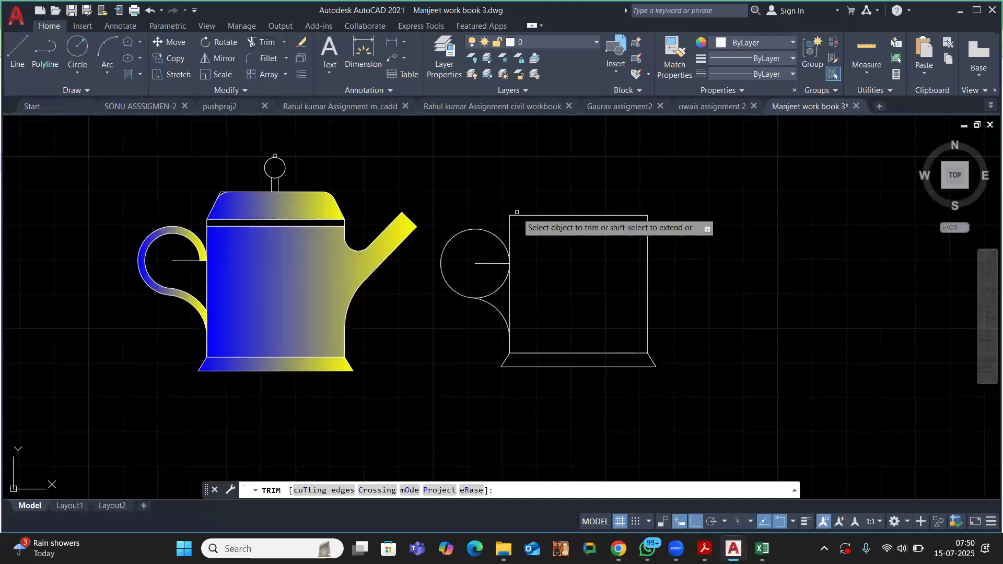
pyautogui.click(500, 287)
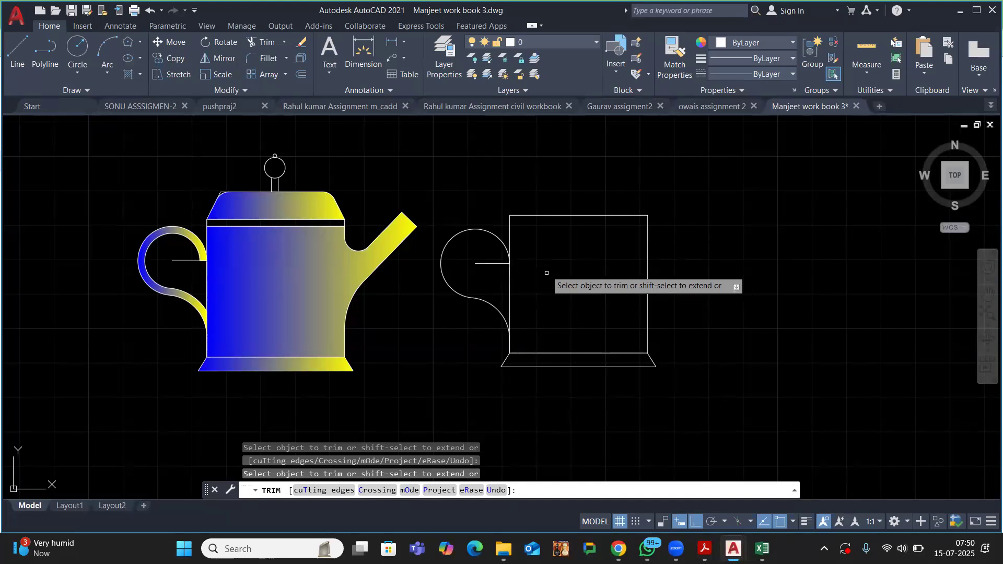
pyautogui.press('Return')
pyautogui.click(467, 279)
pyautogui.click(428, 313)
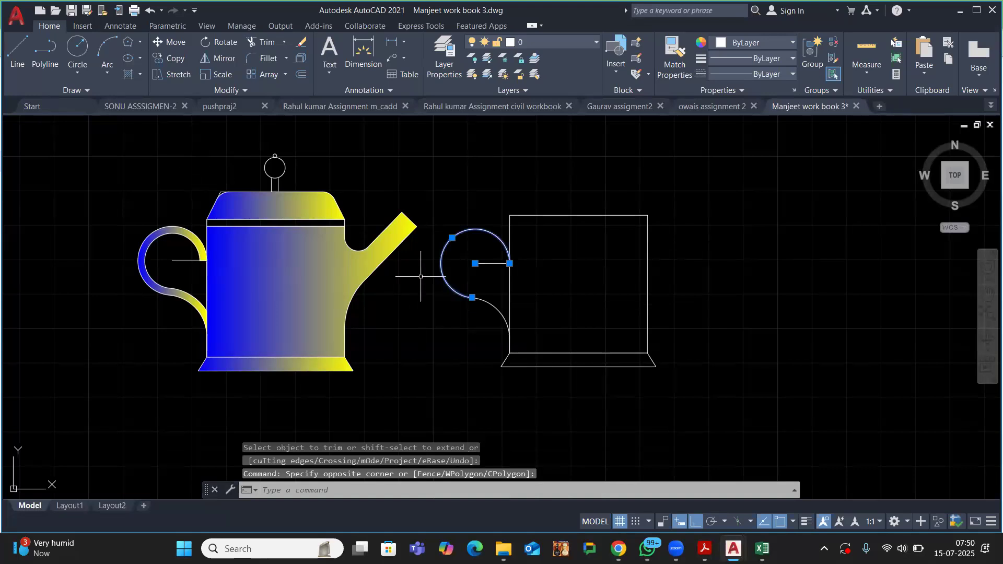
pyautogui.click(488, 288)
pyautogui.click(470, 317)
pyautogui.click(302, 75)
pyautogui.click(434, 291)
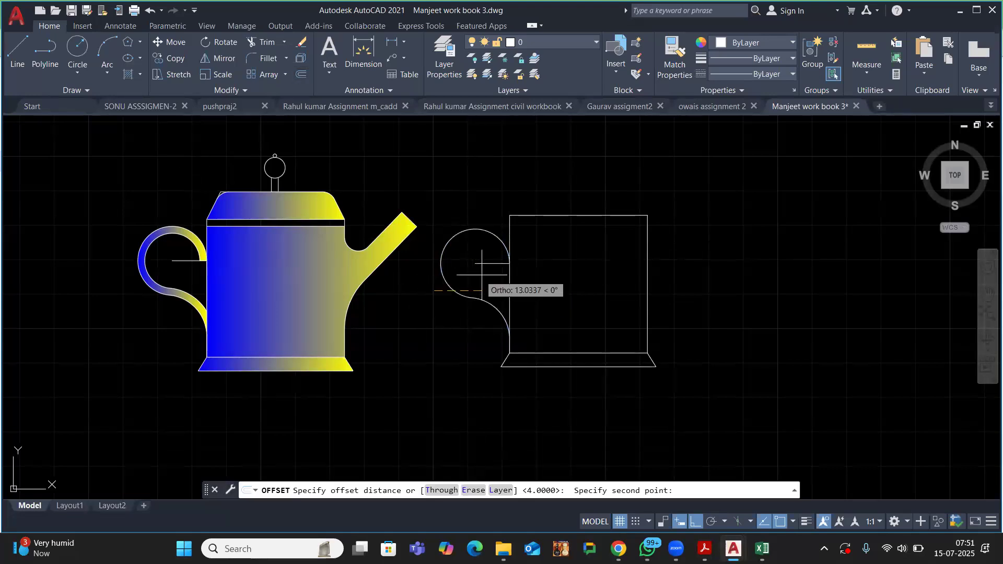
# Offset the upper and lower handle arcs inward by 2
pyautogui.write('2')
pyautogui.press('Return')
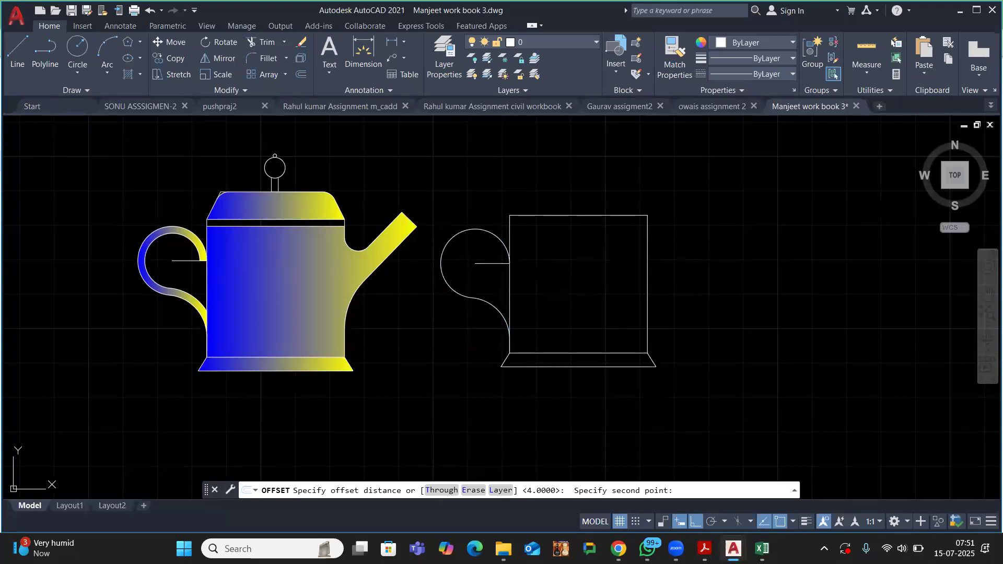
pyautogui.click(476, 230)
pyautogui.click(473, 249)
pyautogui.click(493, 305)
pyautogui.rightClick(558, 271)
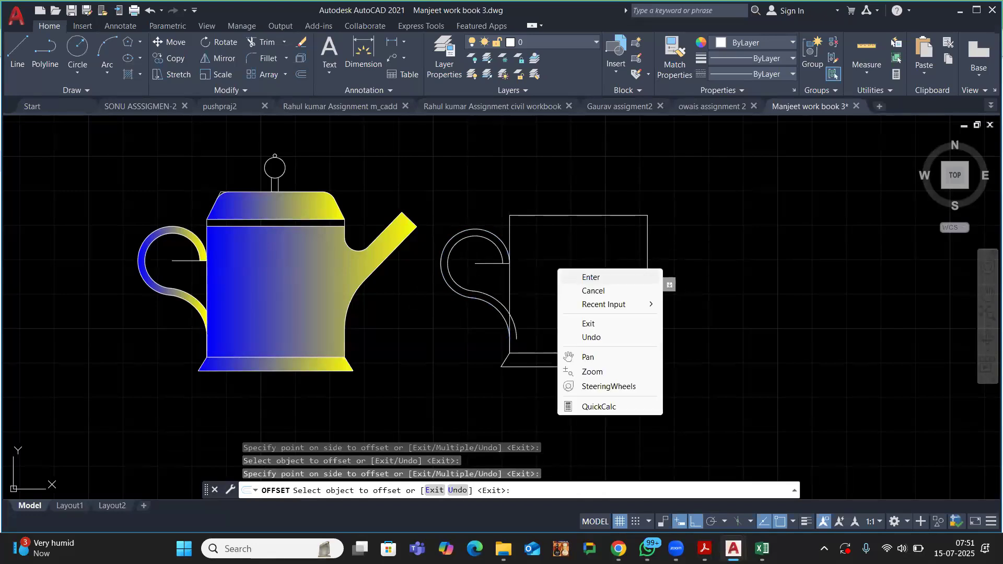
pyautogui.click(588, 278)
# Trim the part of the handle arc that falls inside the body
pyautogui.click(266, 42)
pyautogui.rightClick(548, 261)
pyautogui.click(566, 270)
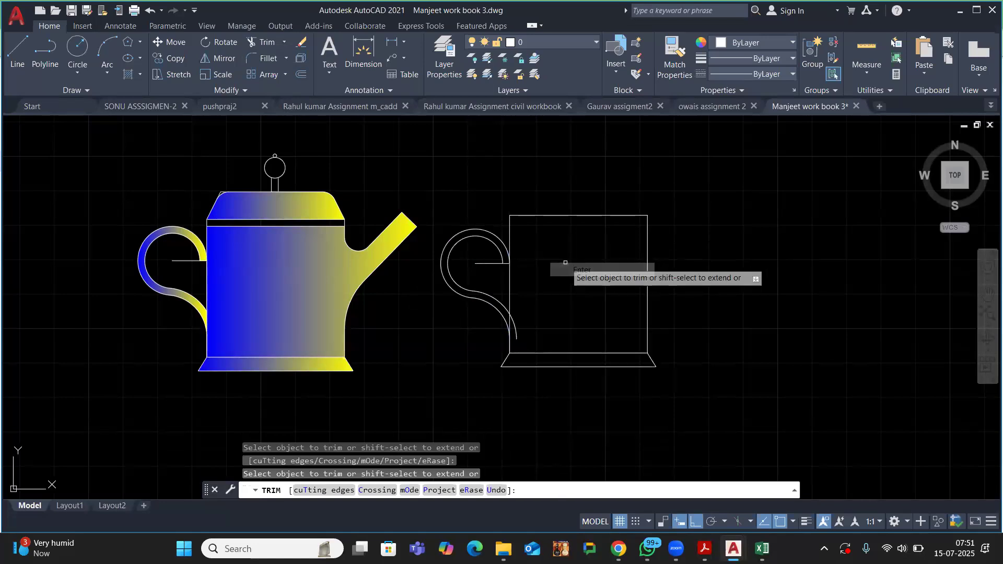
pyautogui.click(518, 330)
pyautogui.rightClick(568, 281)
pyautogui.click(590, 281)
pyautogui.moveTo(561, 252); pyautogui.dragTo(528, 264, button='middle')
# Offset the body's top line 8 units upward for the lid top
pyautogui.click(555, 248)
pyautogui.click(538, 217)
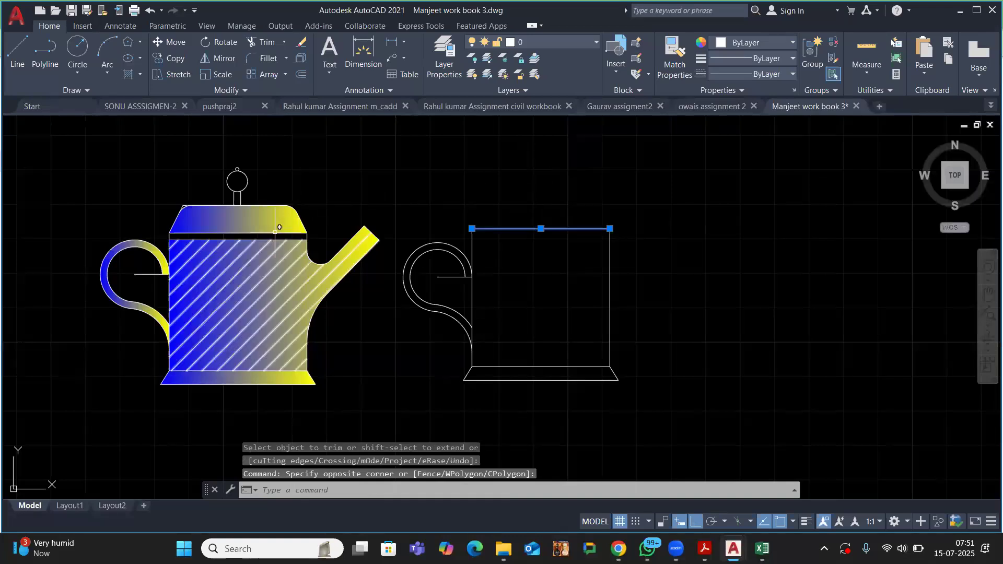
pyautogui.click(302, 75)
pyautogui.click(562, 258)
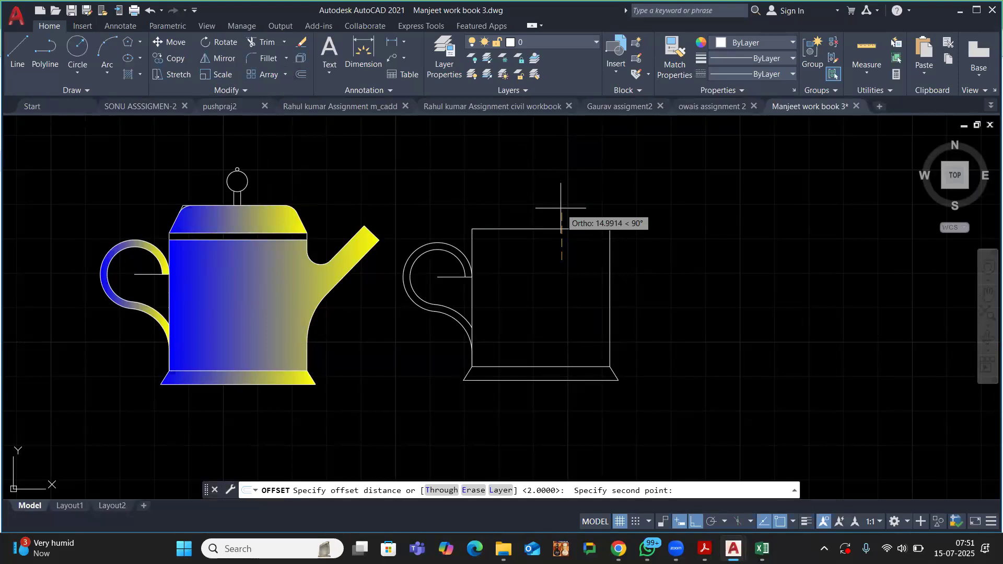
pyautogui.write('8')
pyautogui.press('Return')
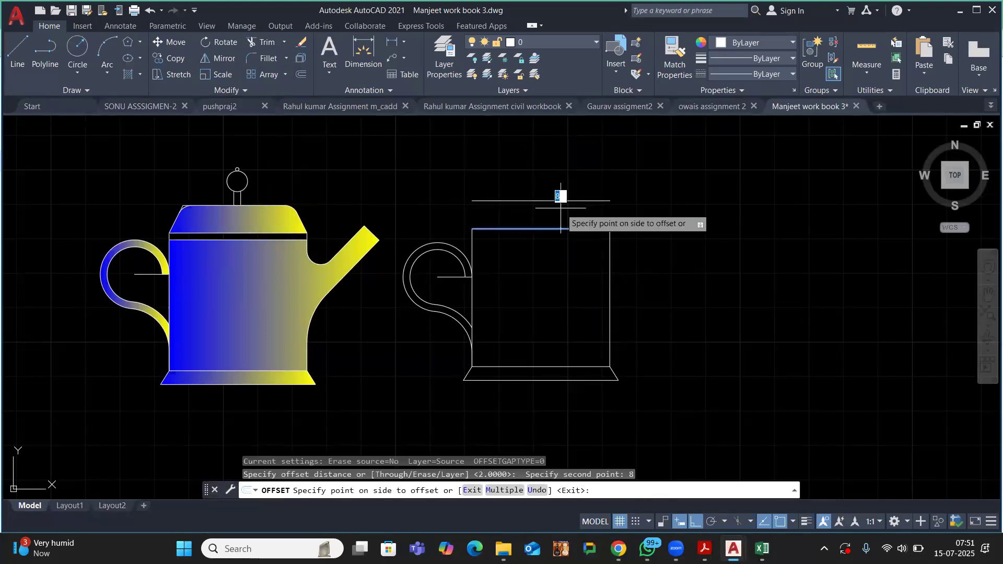
pyautogui.click(566, 165)
pyautogui.rightClick(564, 165)
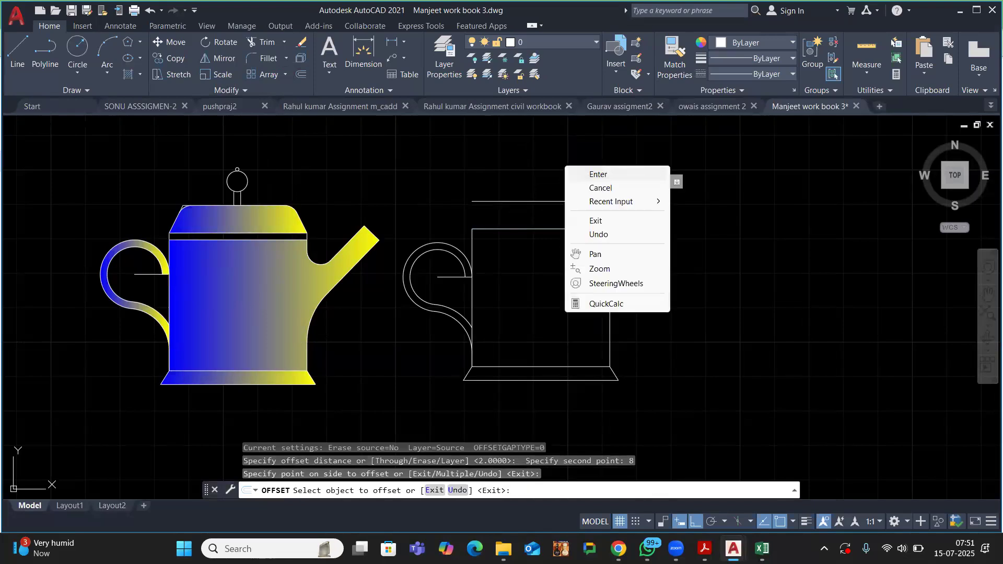
pyautogui.click(580, 173)
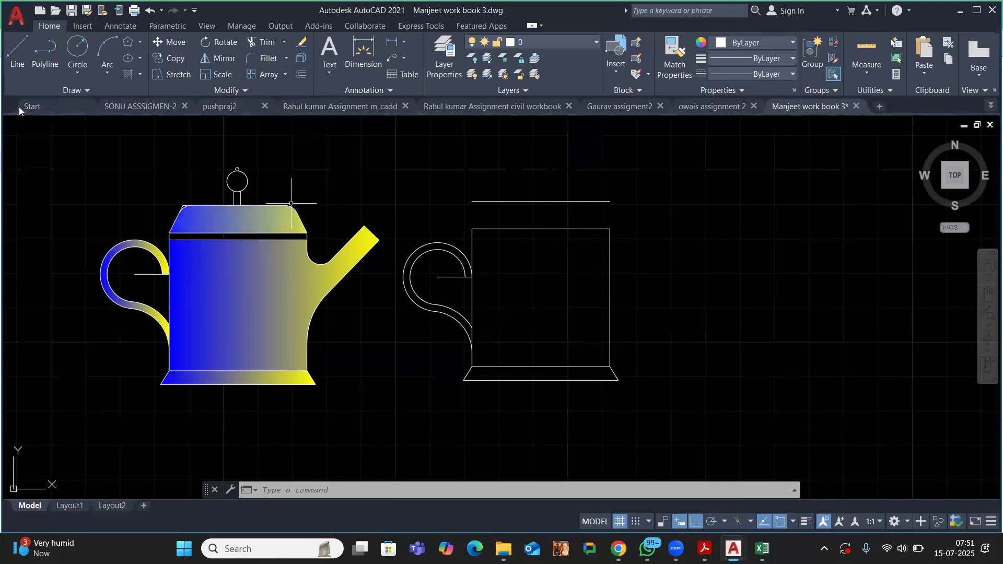
# Draw a slanted lid side from the new top line's left end to the body's corner
pyautogui.click(472, 200)
pyautogui.write('4')
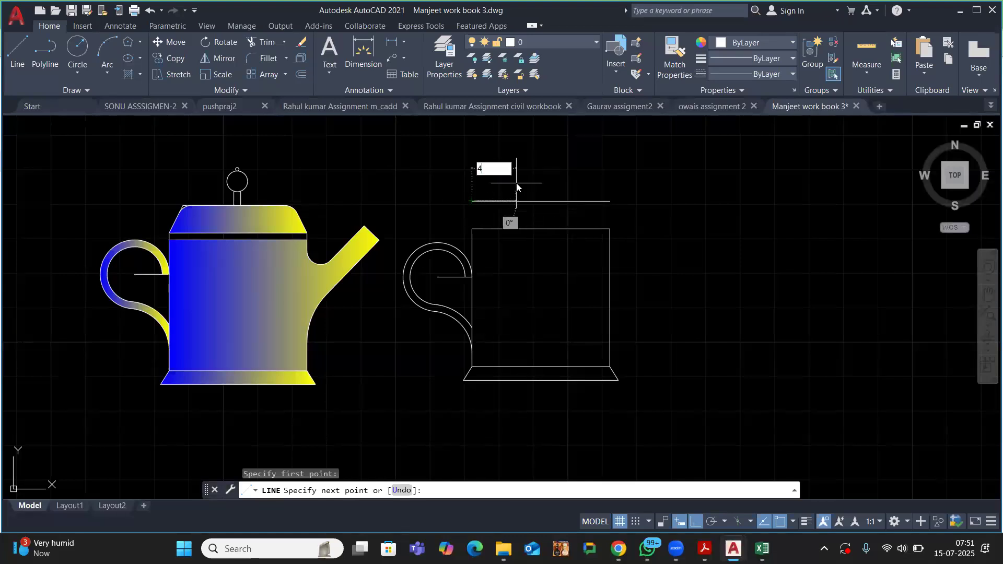
pyautogui.press('Return')
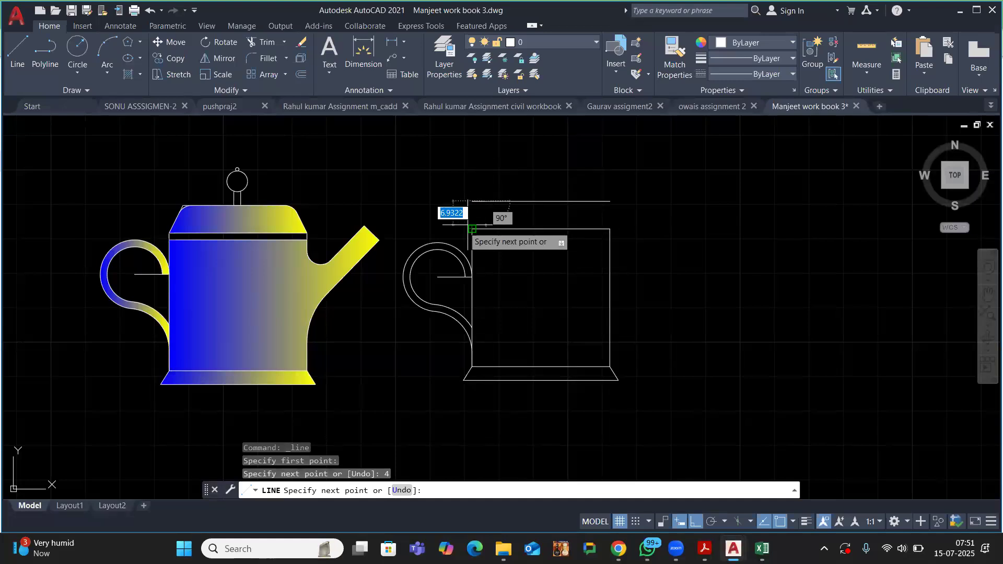
pyautogui.click(470, 227)
pyautogui.rightClick(437, 210)
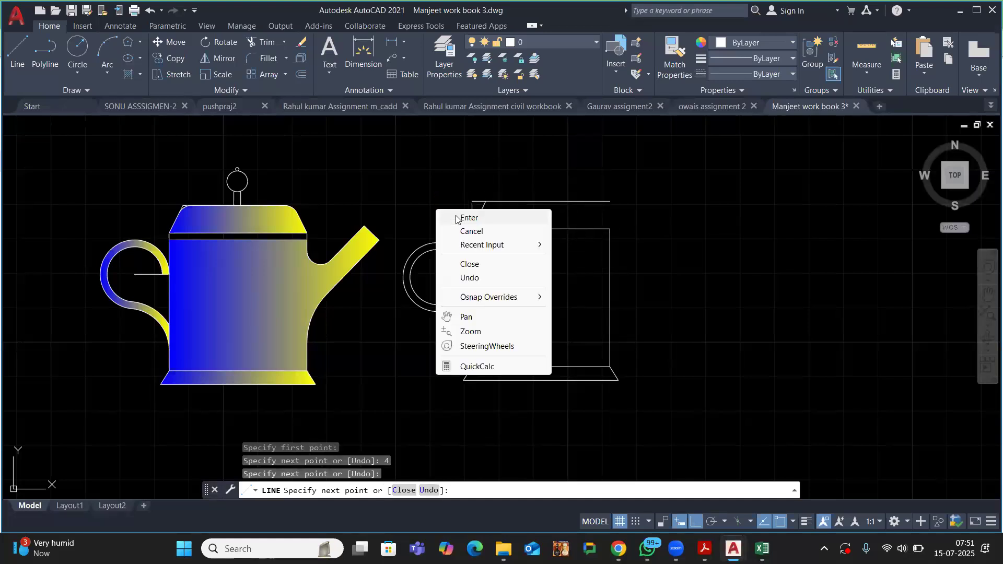
pyautogui.click(457, 217)
pyautogui.click(475, 215)
pyautogui.click(479, 207)
# Mirror the slanted lid side about the body's vertical centreline, keeping the original
pyautogui.click(220, 58)
pyautogui.click(541, 201)
pyautogui.click(534, 307)
pyautogui.click(554, 353)
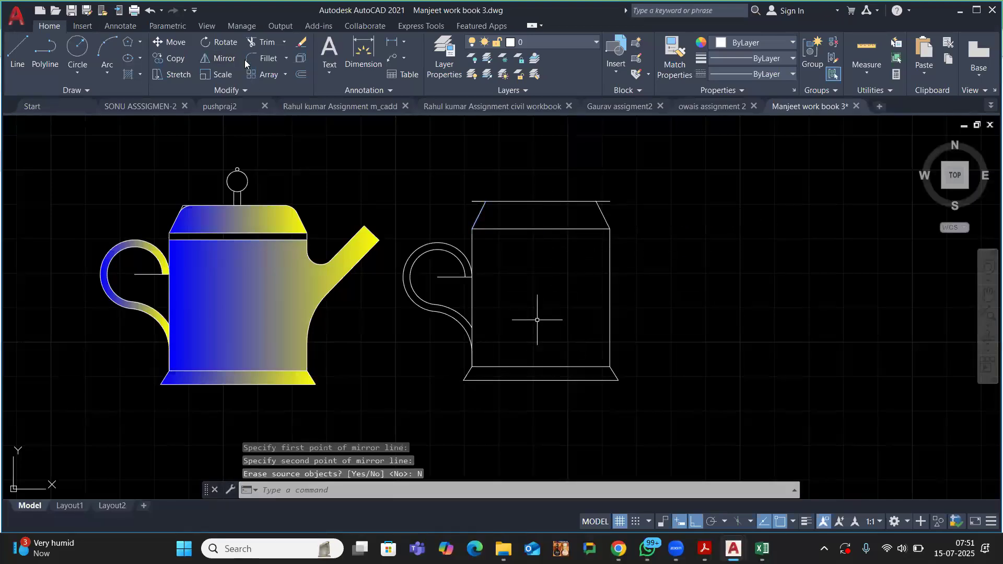
# Trim the lid top's left and right overhangs beyond the slanted sides
pyautogui.click(263, 42)
pyautogui.rightClick(657, 193)
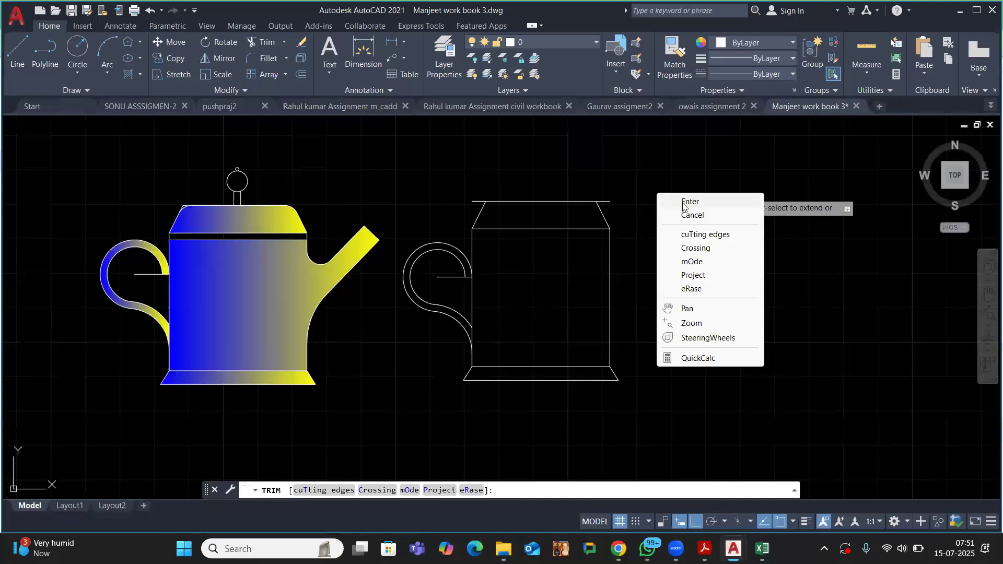
pyautogui.click(682, 204)
pyautogui.click(603, 199)
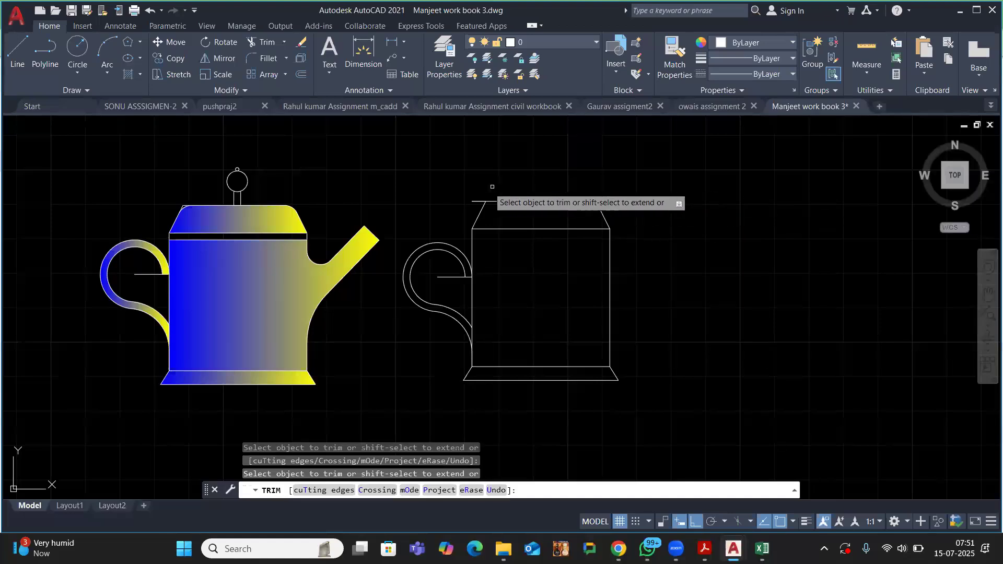
pyautogui.click(474, 202)
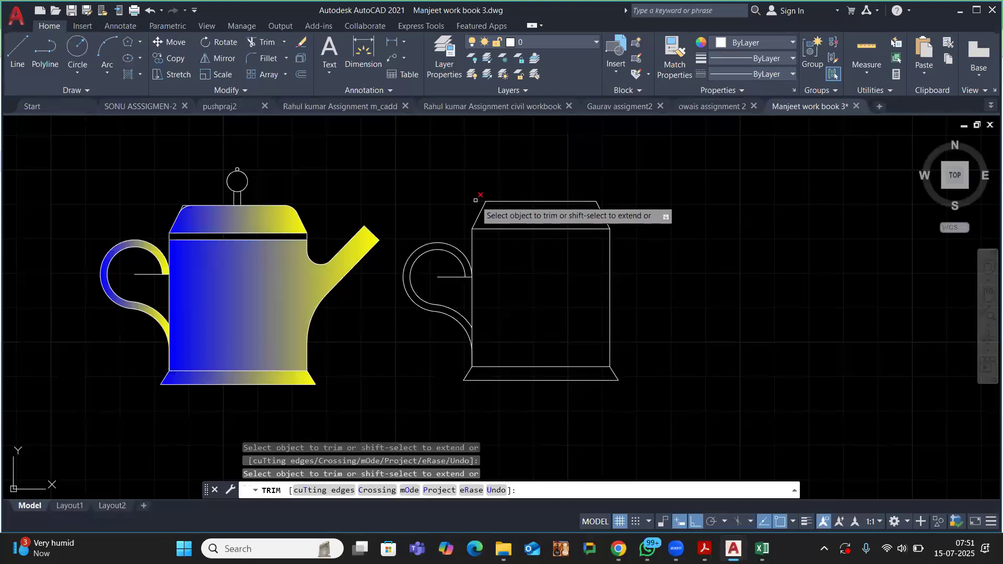
pyautogui.rightClick(453, 194)
pyautogui.click(477, 203)
pyautogui.moveTo(477, 204); pyautogui.dragTo(390, 215, button='middle')
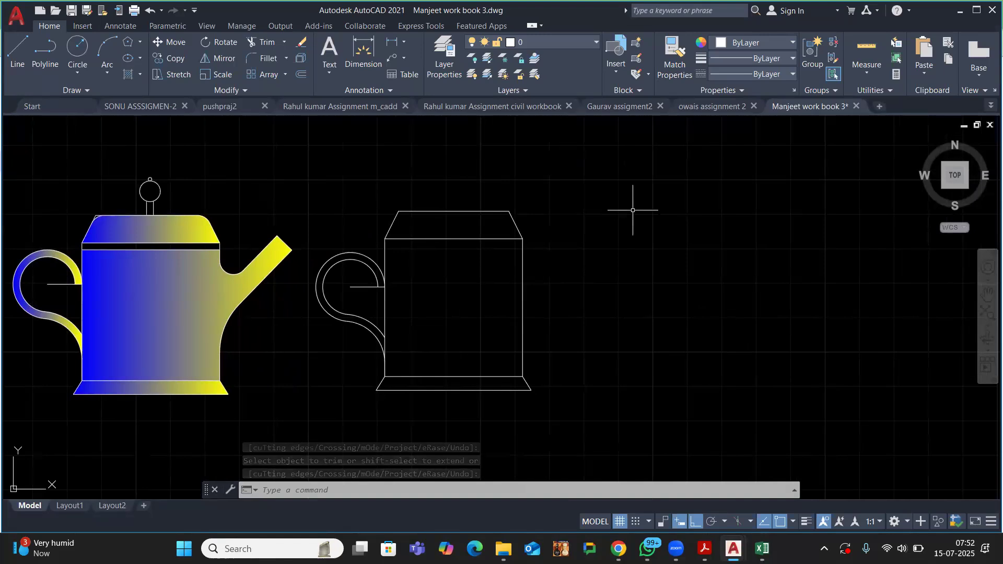
pyautogui.click(17, 53)
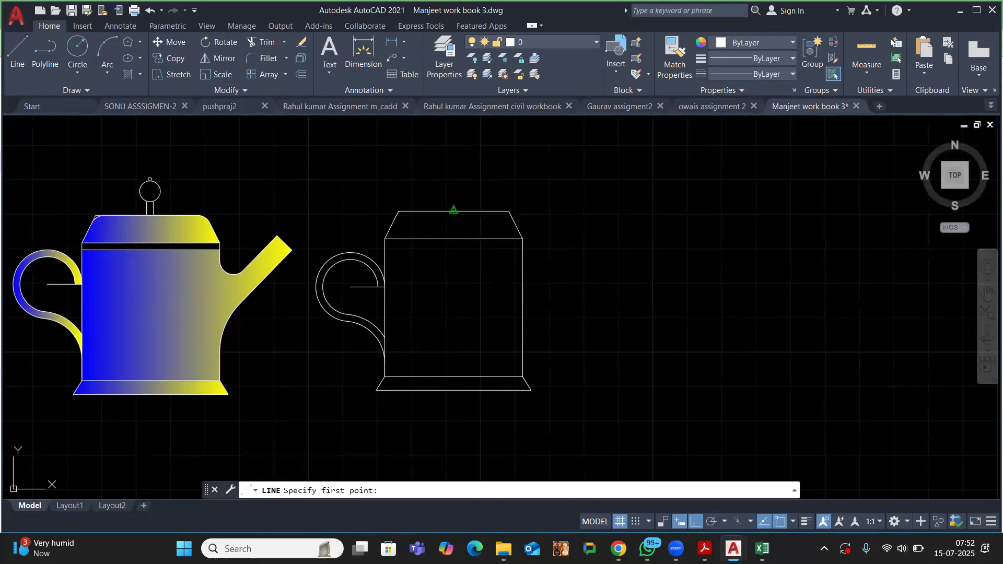
# From the lid top's midpoint, draw a 40-unit line right, then an 8-unit segment down
pyautogui.click(454, 210)
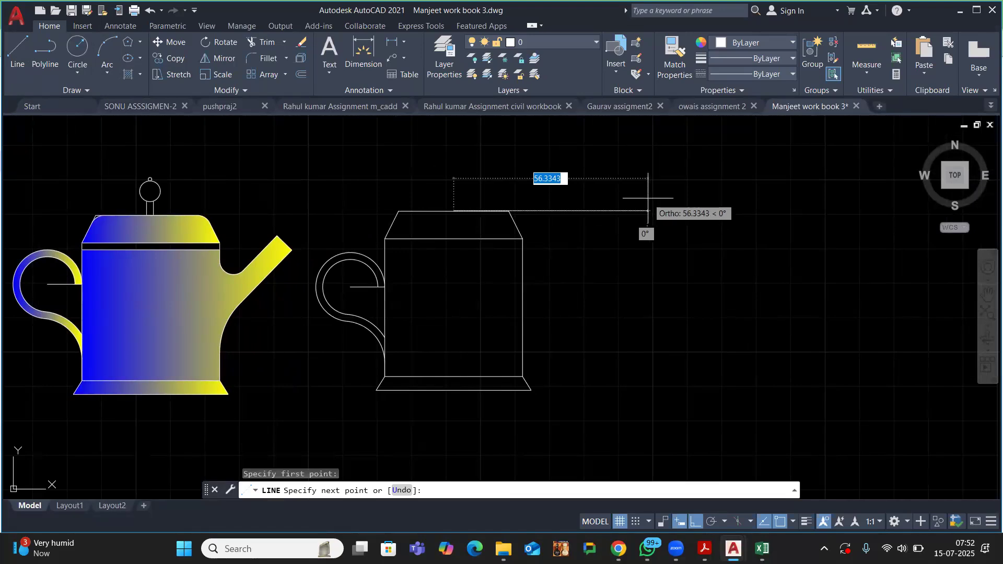
pyautogui.write('4')
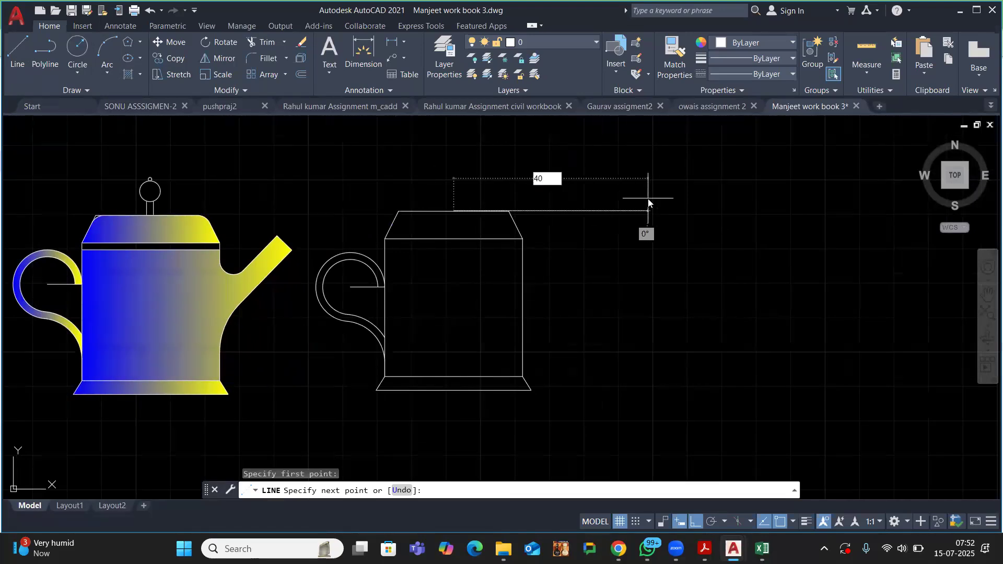
pyautogui.write('0')
pyautogui.press('Return')
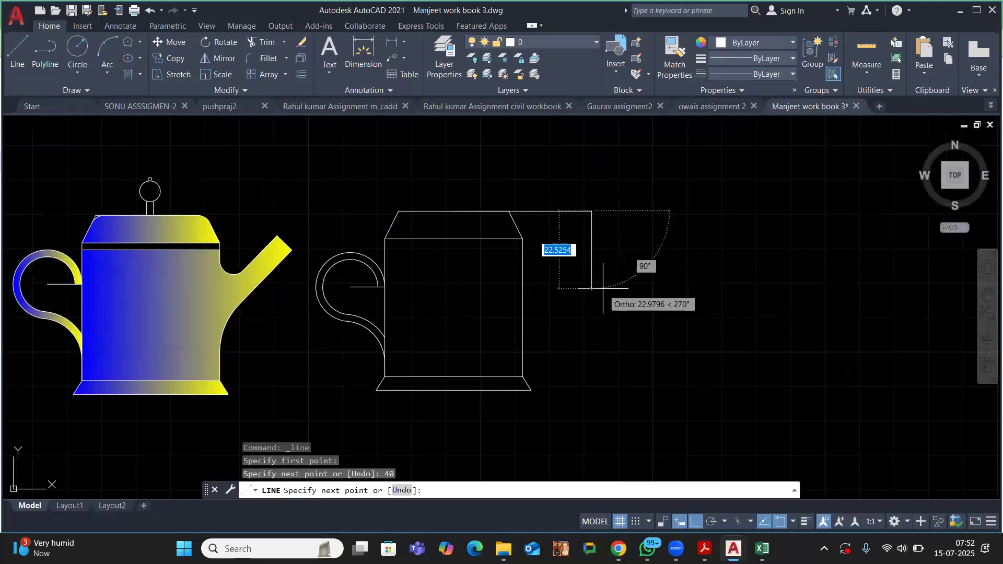
pyautogui.write('8')
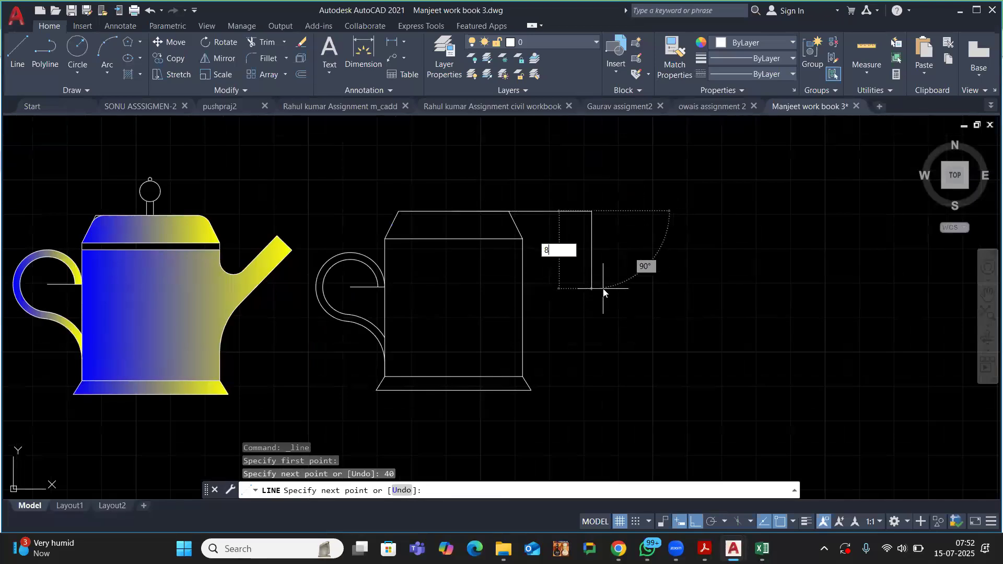
pyautogui.press('Return')
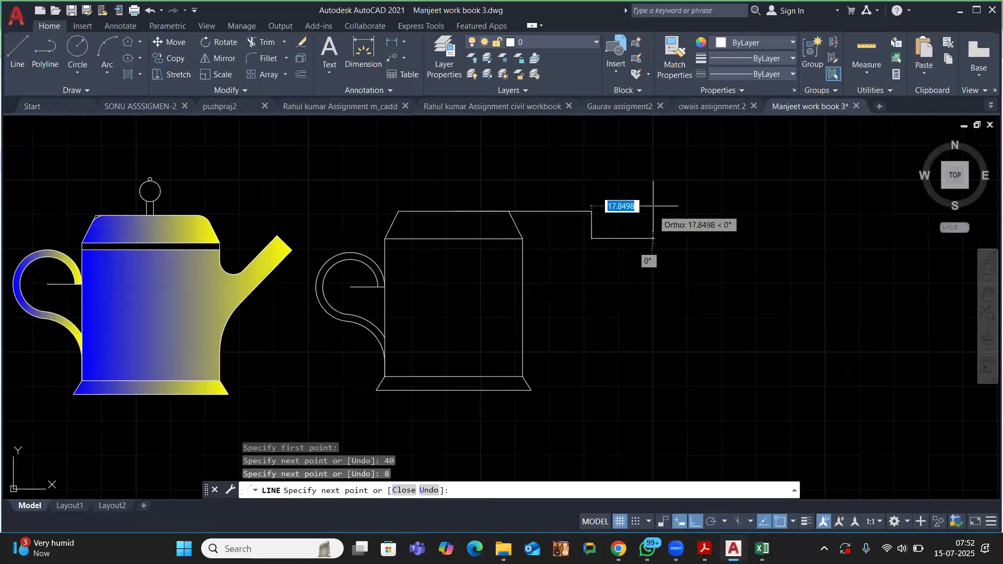
pyautogui.rightClick(654, 203)
pyautogui.click(685, 225)
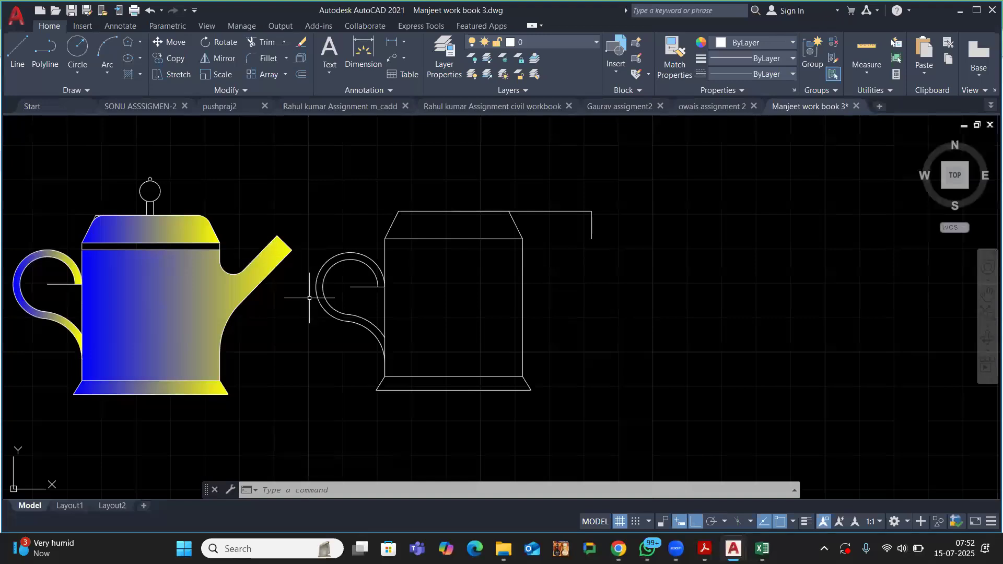
pyautogui.click(74, 89)
# Place a 48° construction line through the spout's top corner
pyautogui.click(45, 106)
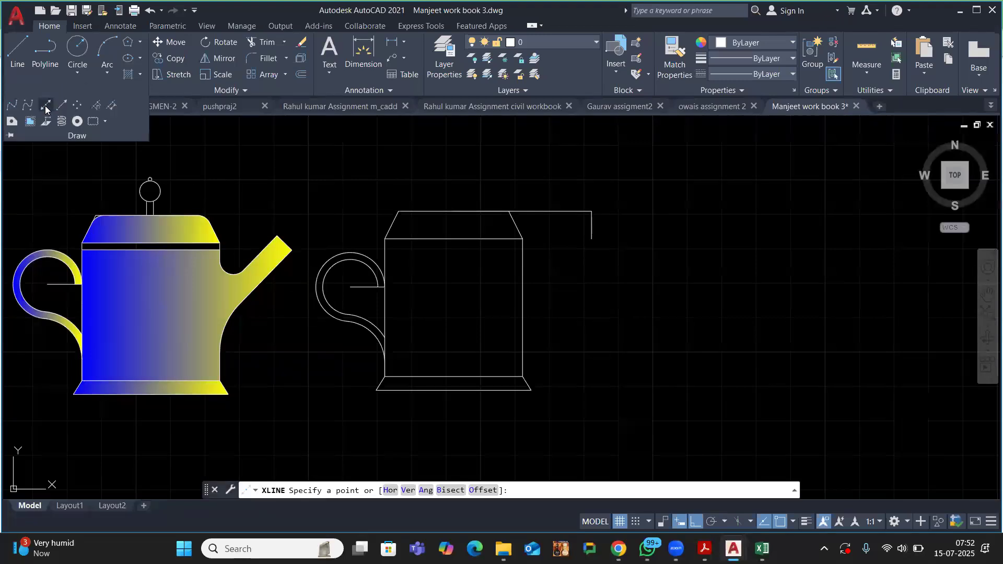
pyautogui.rightClick(420, 164)
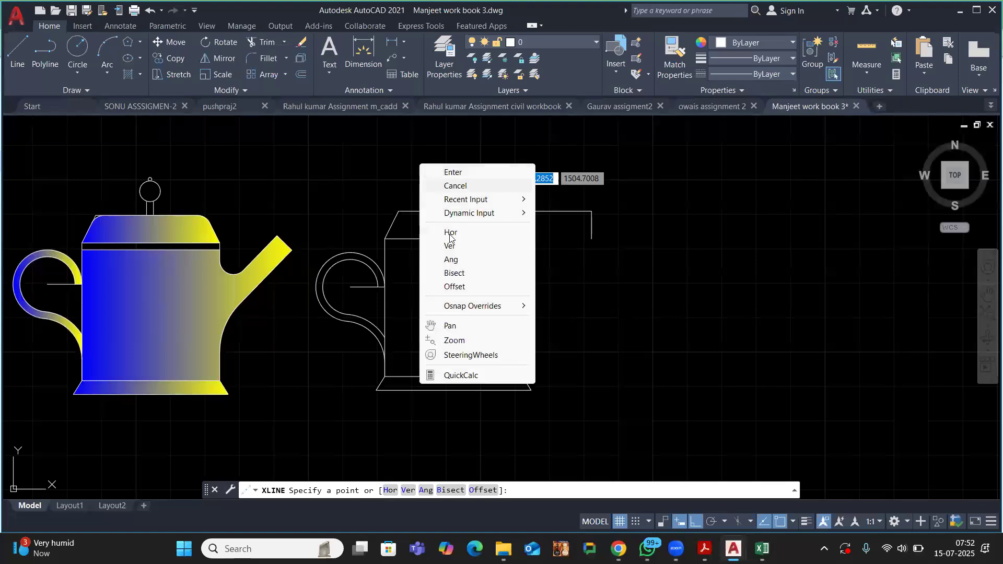
pyautogui.click(459, 260)
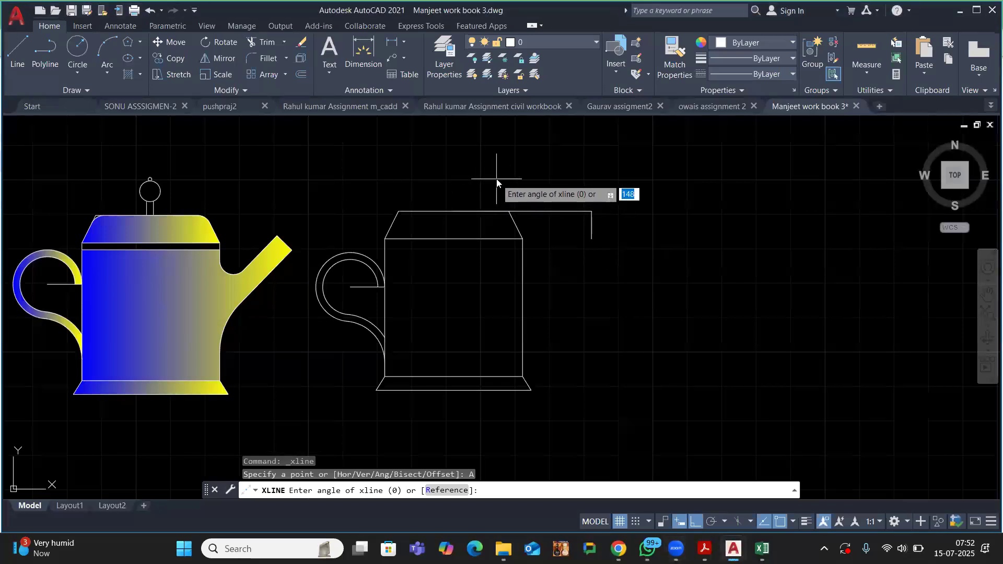
pyautogui.press('Return')
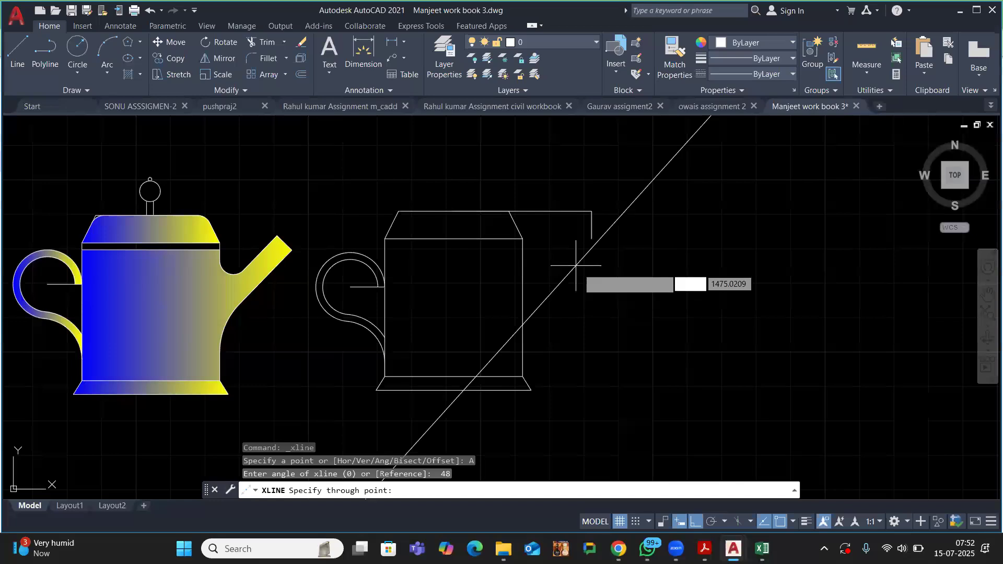
pyautogui.click(561, 273)
pyautogui.press('Return')
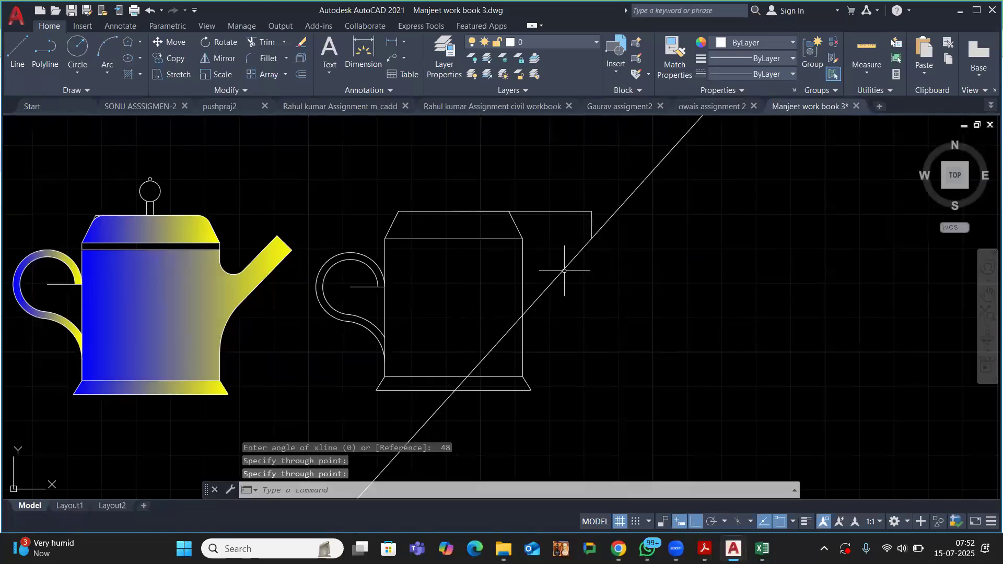
# Trim the construction line above the spout corner and below the base
pyautogui.click(263, 42)
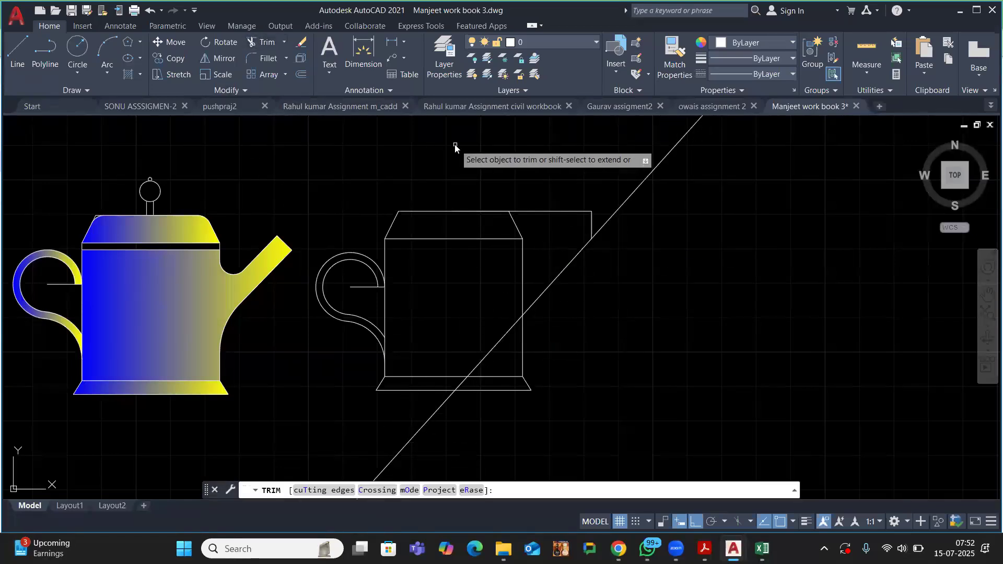
pyautogui.rightClick(456, 146)
pyautogui.click(669, 223)
pyautogui.click(594, 155)
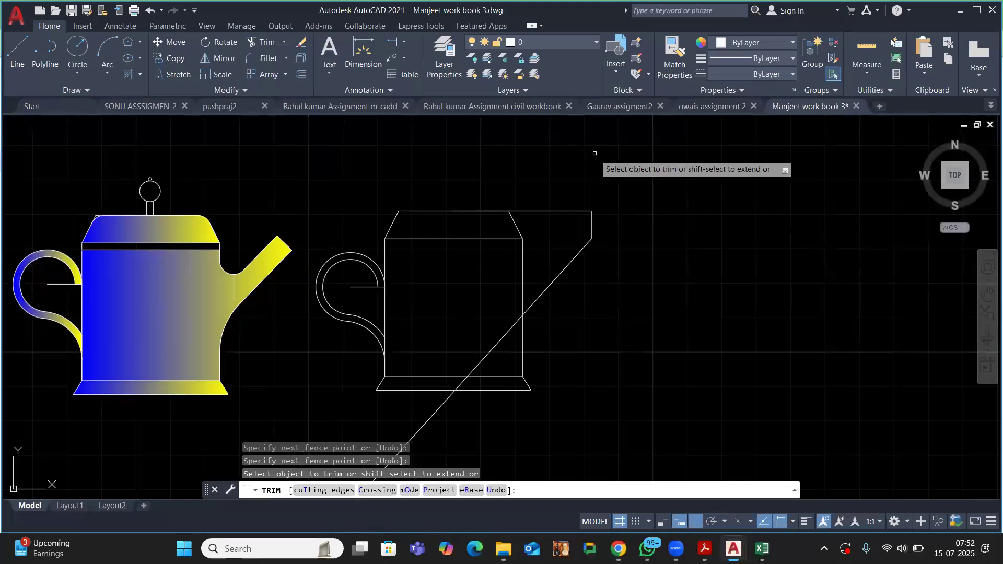
pyautogui.click(428, 420)
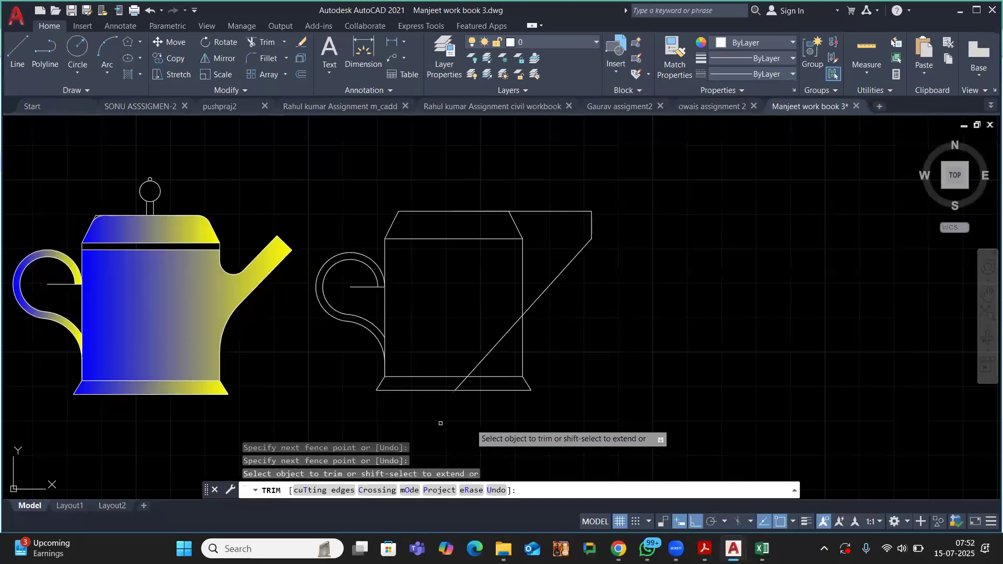
pyautogui.rightClick(600, 316)
pyautogui.click(624, 328)
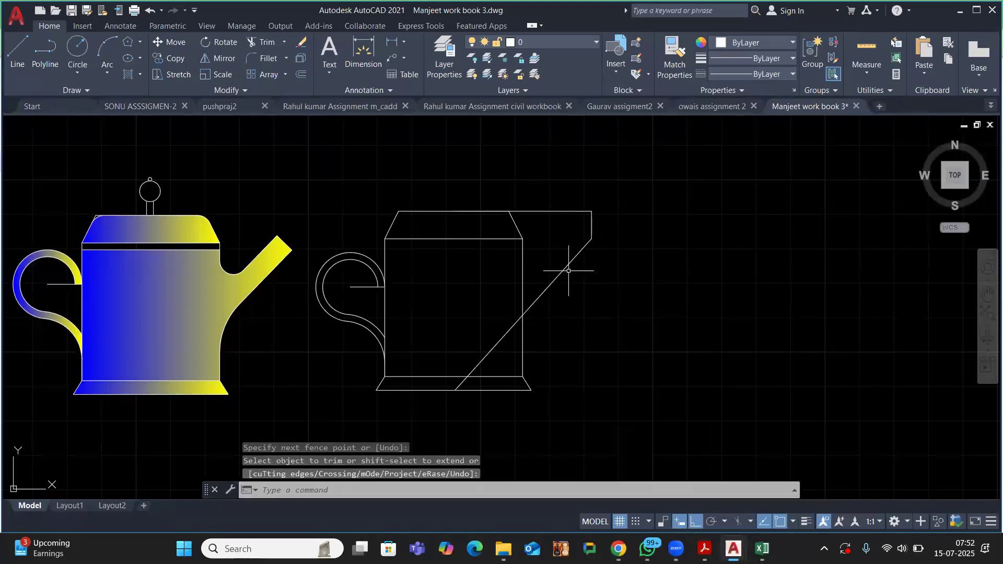
pyautogui.click(562, 282)
pyautogui.click(553, 264)
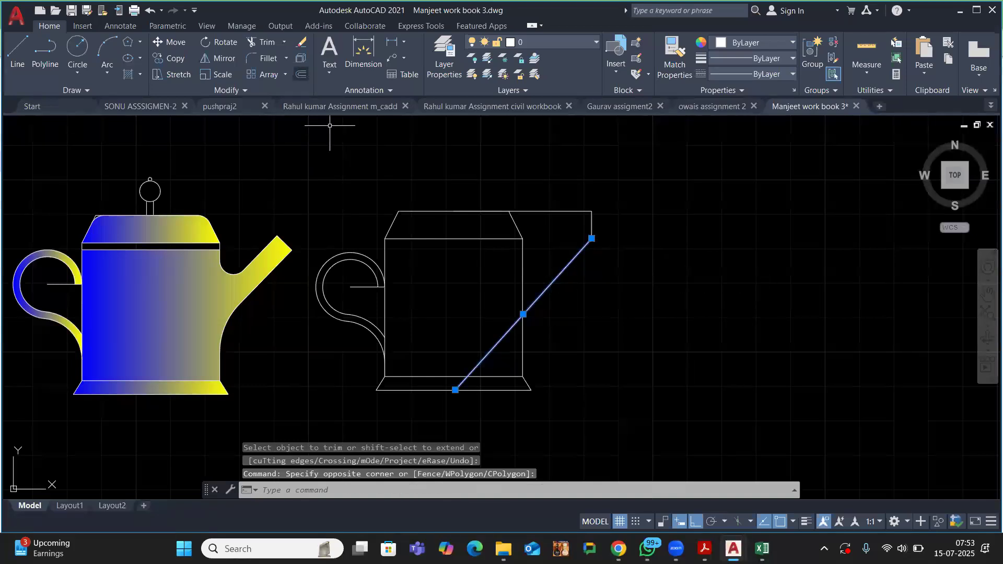
# Offset the diagonal twice toward the lower right at 3-unit spacing
pyautogui.write('o')
pyautogui.press('Return')
pyautogui.click(533, 266)
pyautogui.write('3')
pyautogui.press('Return')
pyautogui.click(538, 194)
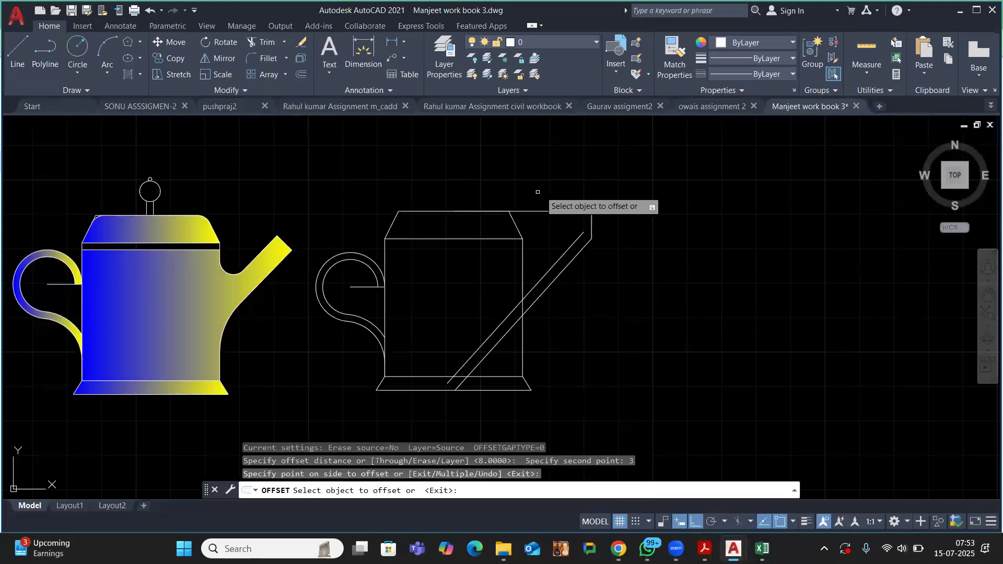
pyautogui.click(575, 258)
pyautogui.click(610, 287)
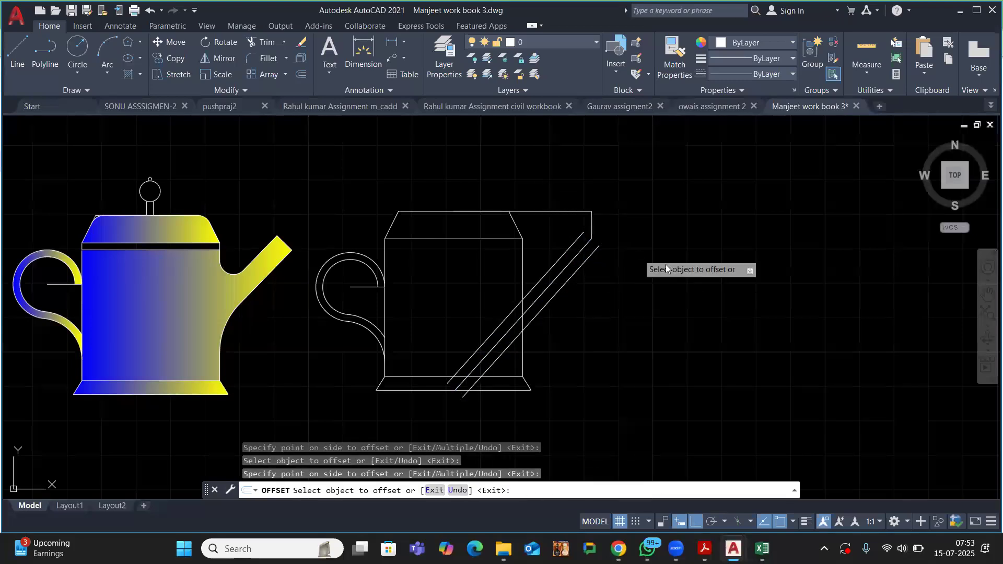
# Erase the middle diagonal and the spout's top line
pyautogui.click(597, 230)
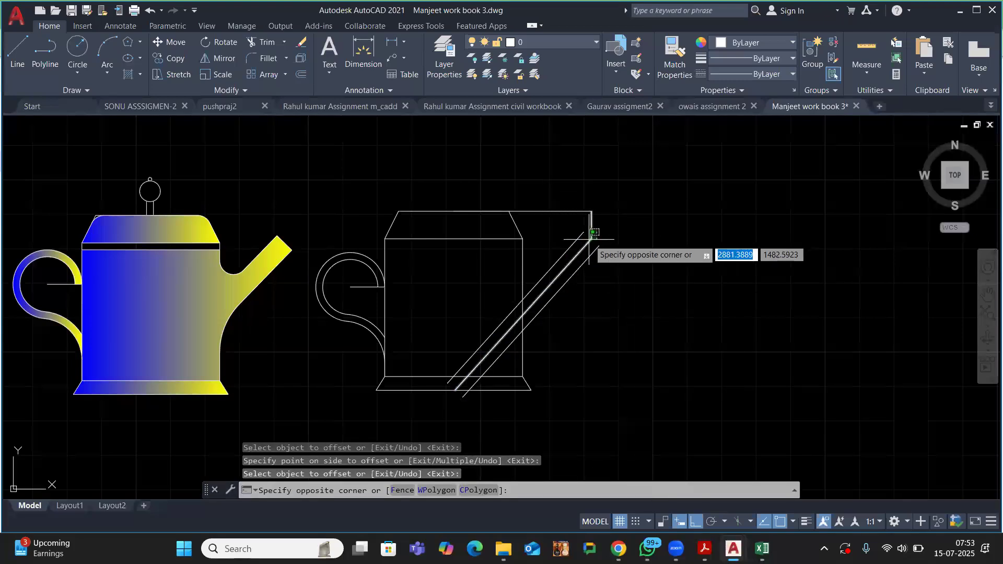
pyautogui.click(593, 238)
pyautogui.rightClick(663, 298)
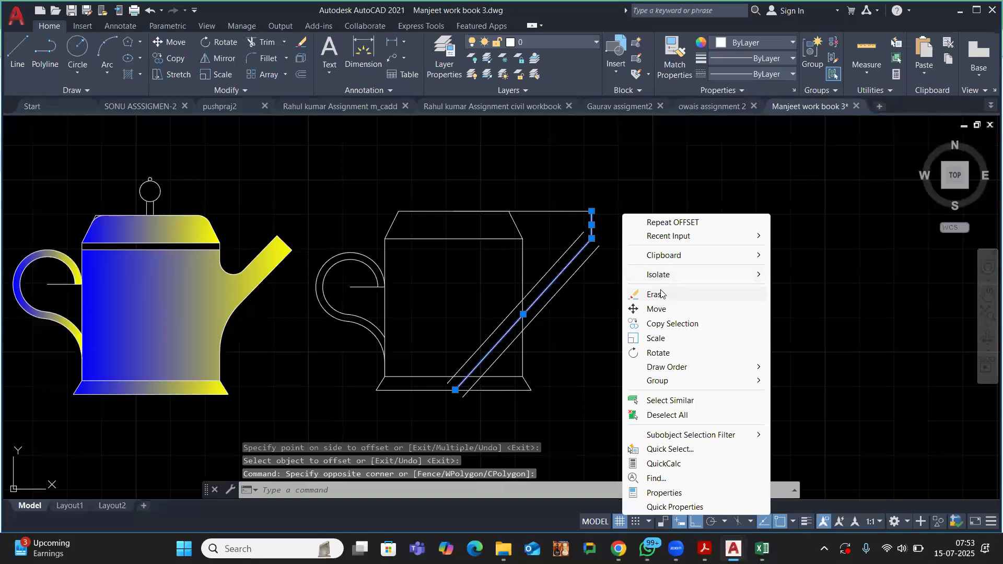
pyautogui.click(659, 295)
pyautogui.click(606, 215)
pyautogui.click(561, 208)
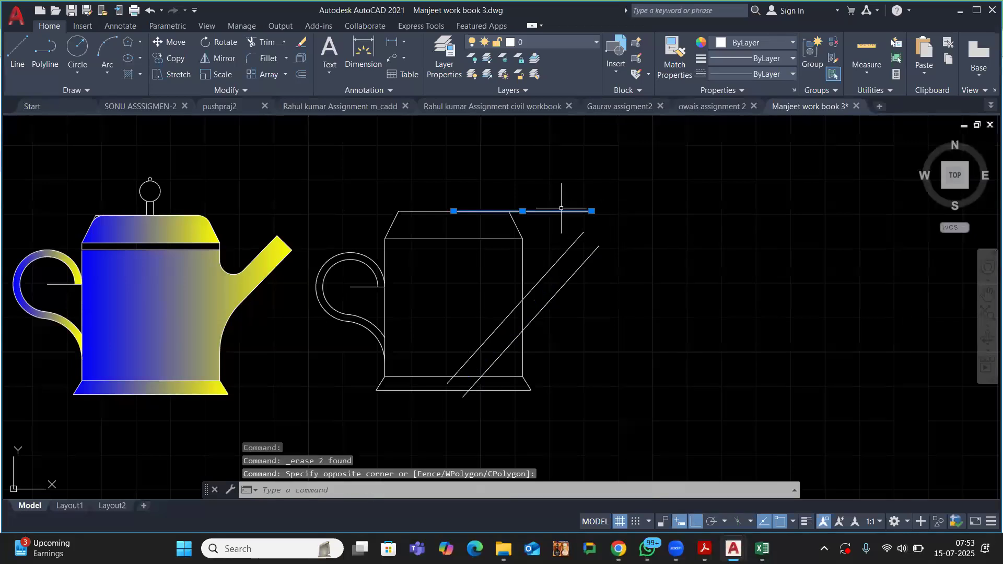
pyautogui.rightClick(604, 258)
pyautogui.click(603, 259)
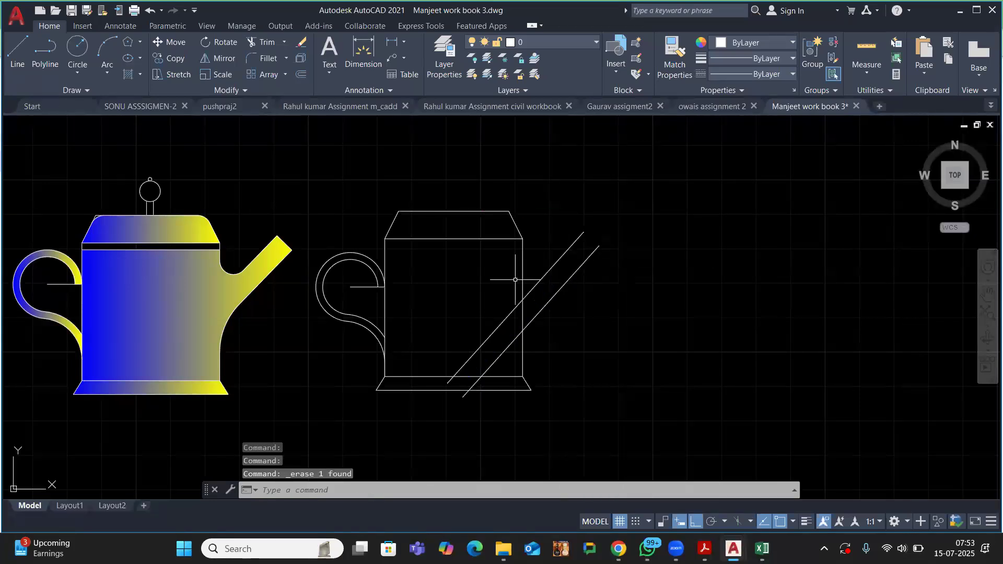
# Fillet the upper diagonal into the body's right edge with radius 3
pyautogui.click(267, 58)
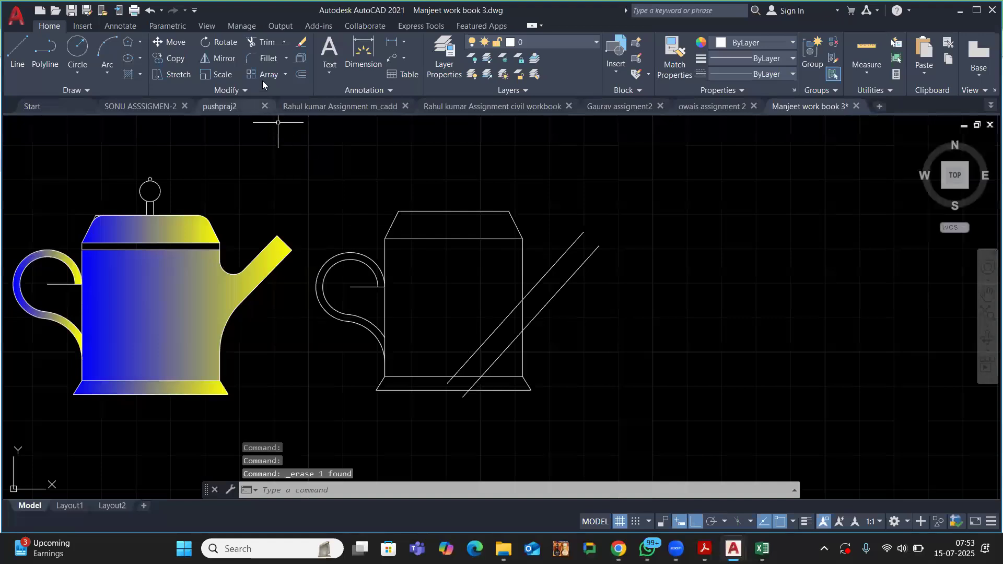
pyautogui.rightClick(641, 190)
pyautogui.click(679, 272)
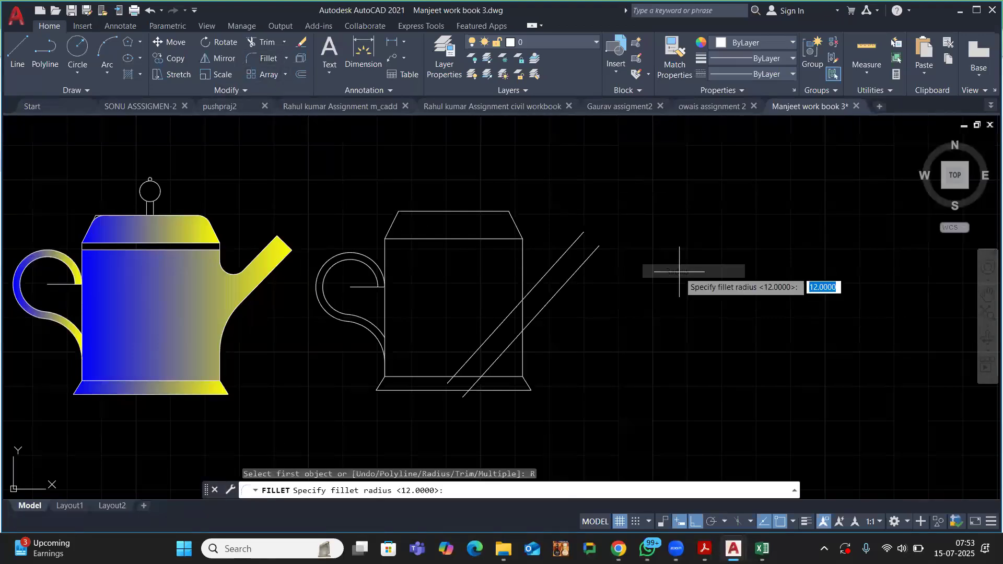
pyautogui.write('3')
pyautogui.press('Return')
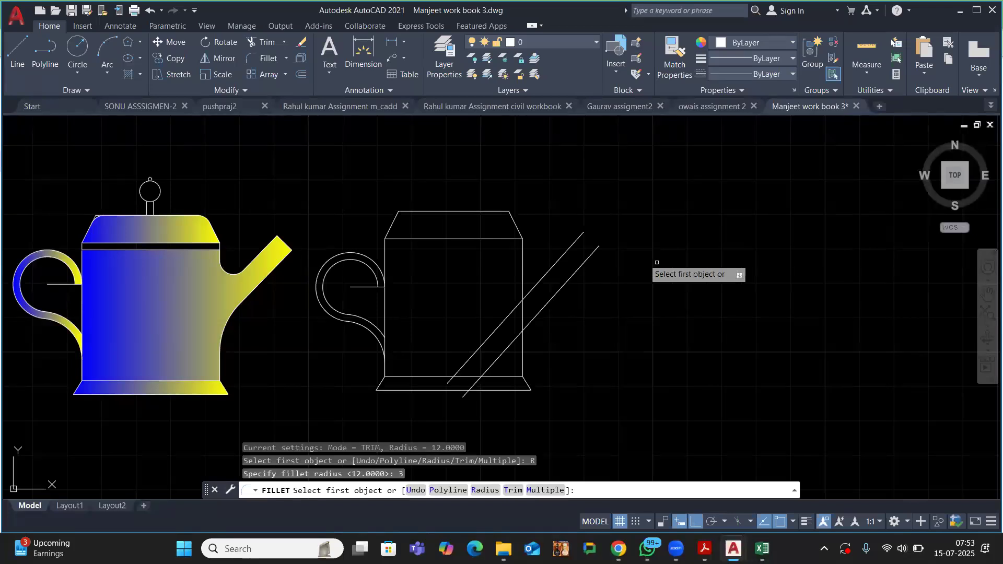
pyautogui.click(546, 274)
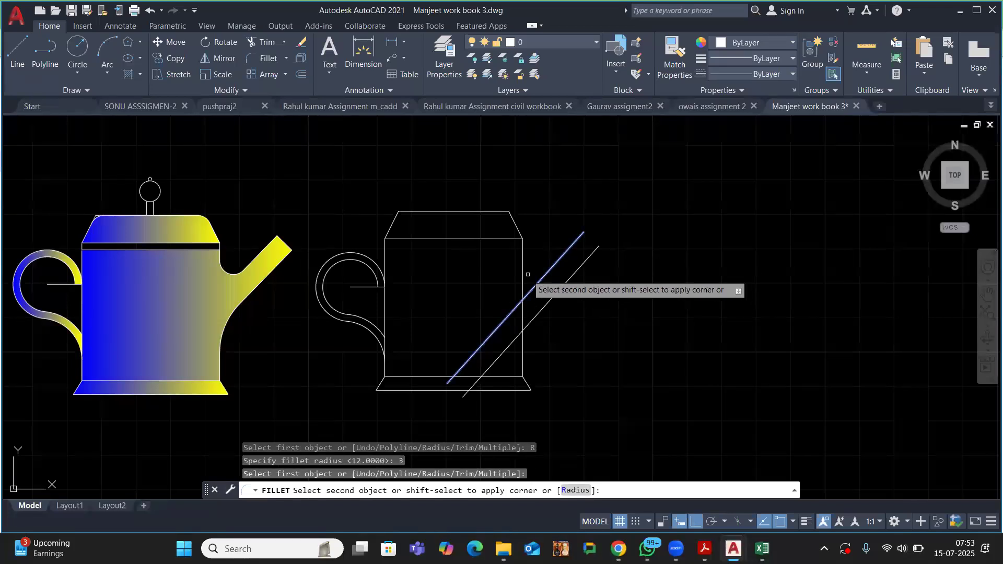
pyautogui.click(523, 280)
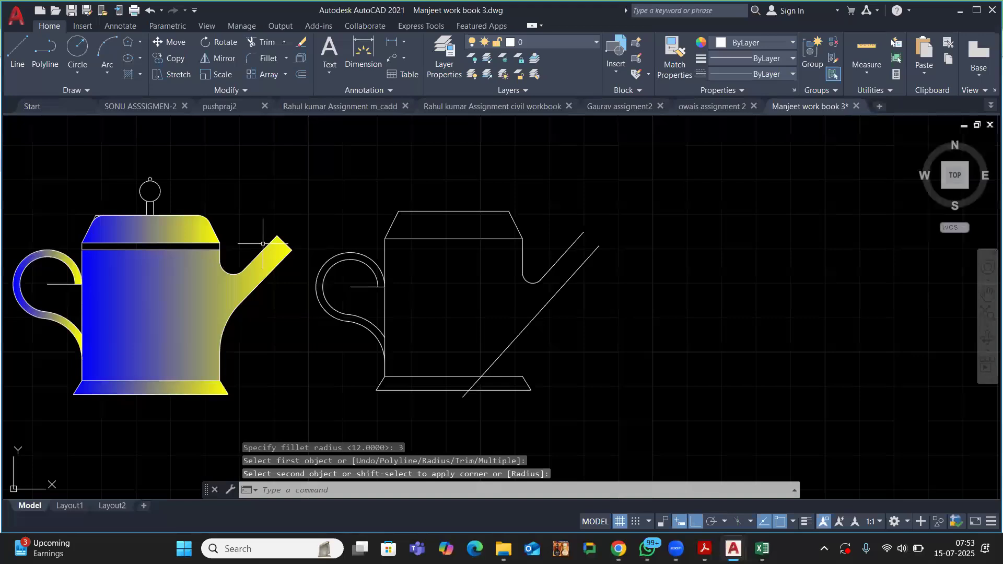
# Start a line at the body's lower-right corner, then cancel it
pyautogui.click(17, 52)
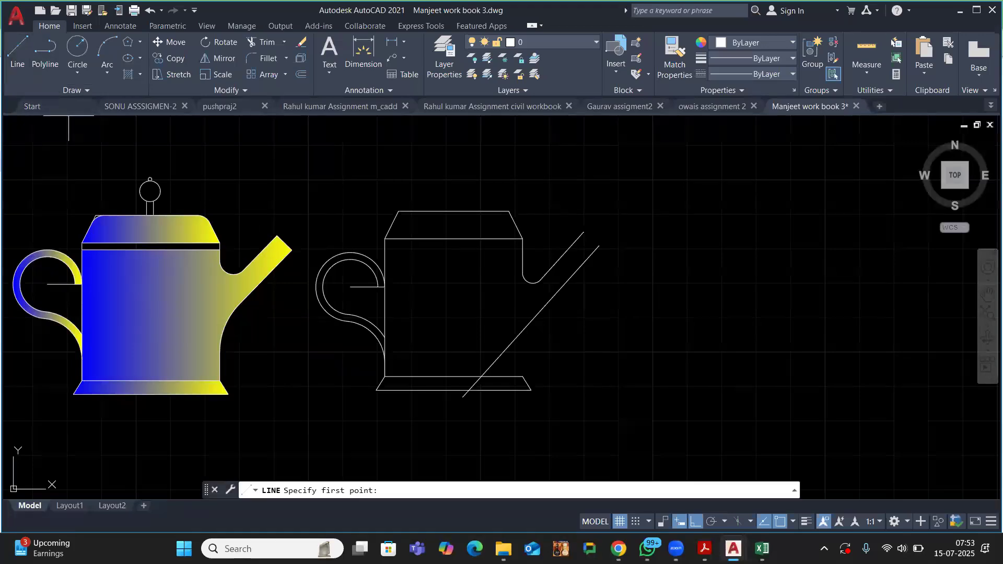
pyautogui.click(523, 376)
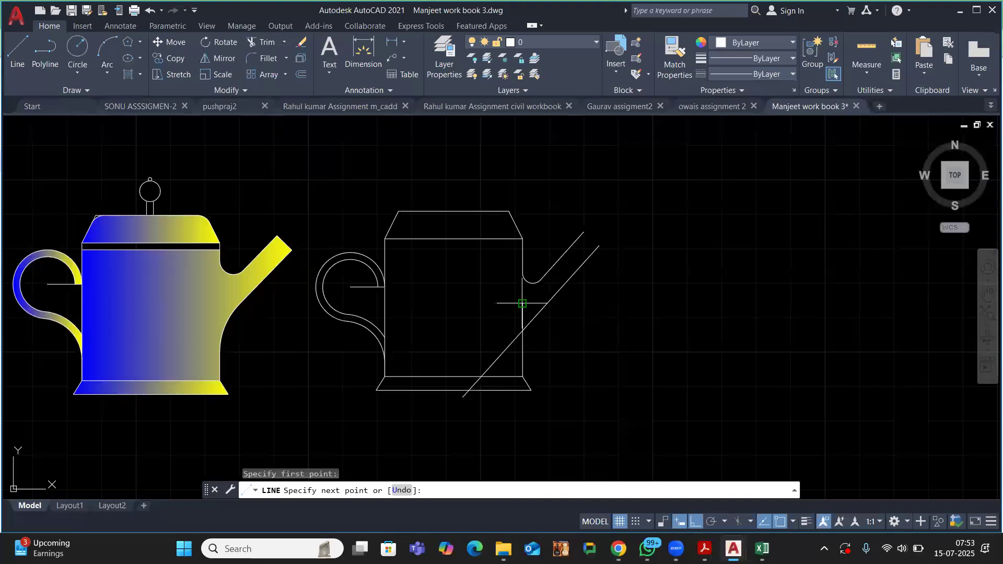
pyautogui.rightClick(582, 288)
pyautogui.click(596, 306)
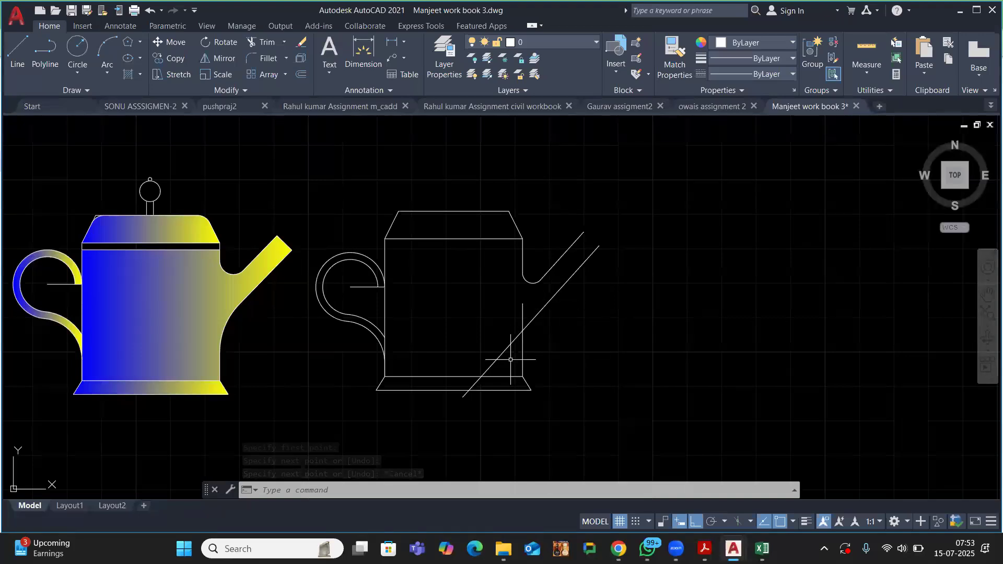
pyautogui.hotkey('alt', 'Tab')
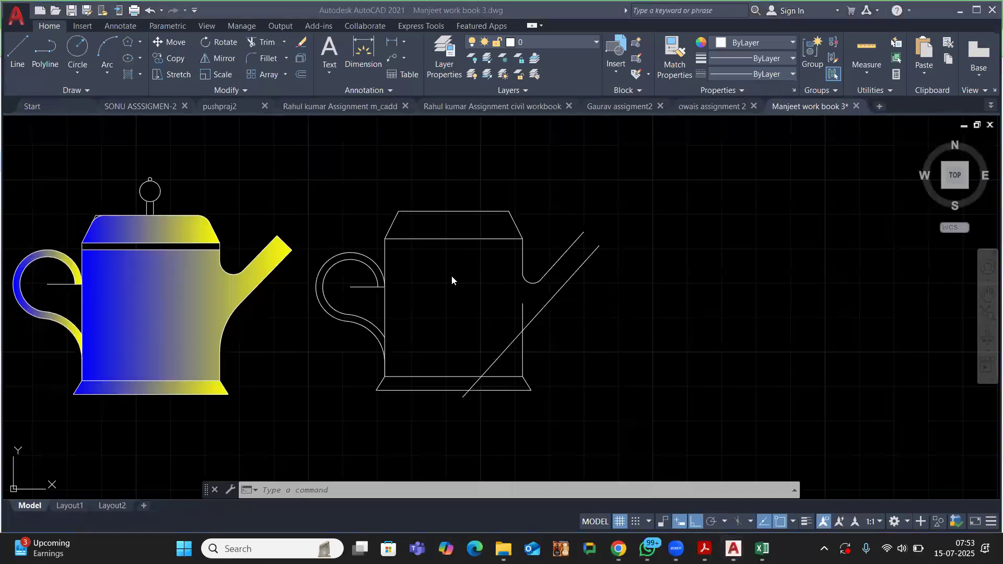
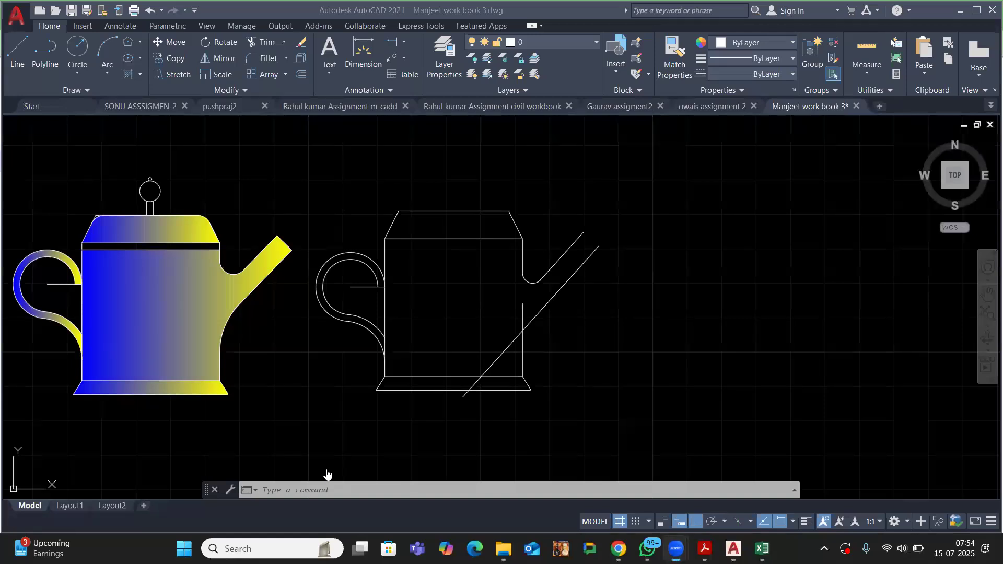
# Fillet the diagonal spout line into the body's vertical edge with radius 20
pyautogui.click(236, 96)
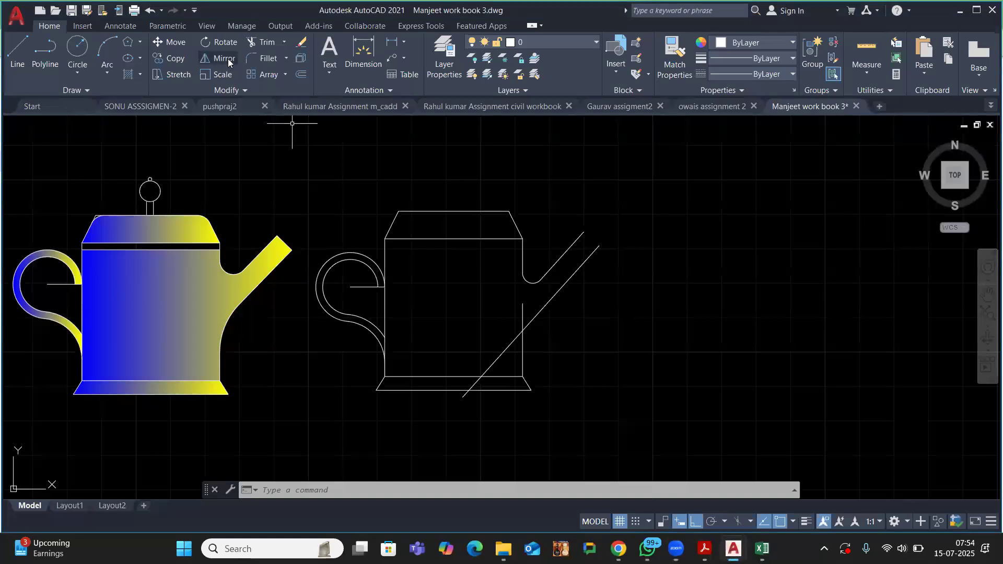
pyautogui.click(263, 61)
pyautogui.rightClick(657, 222)
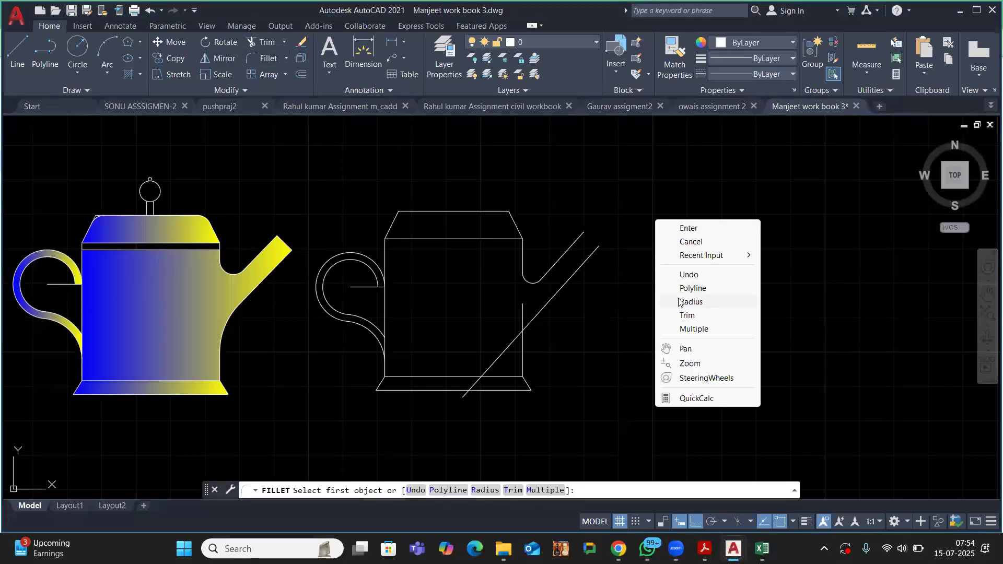
pyautogui.click(691, 301)
pyautogui.write('20')
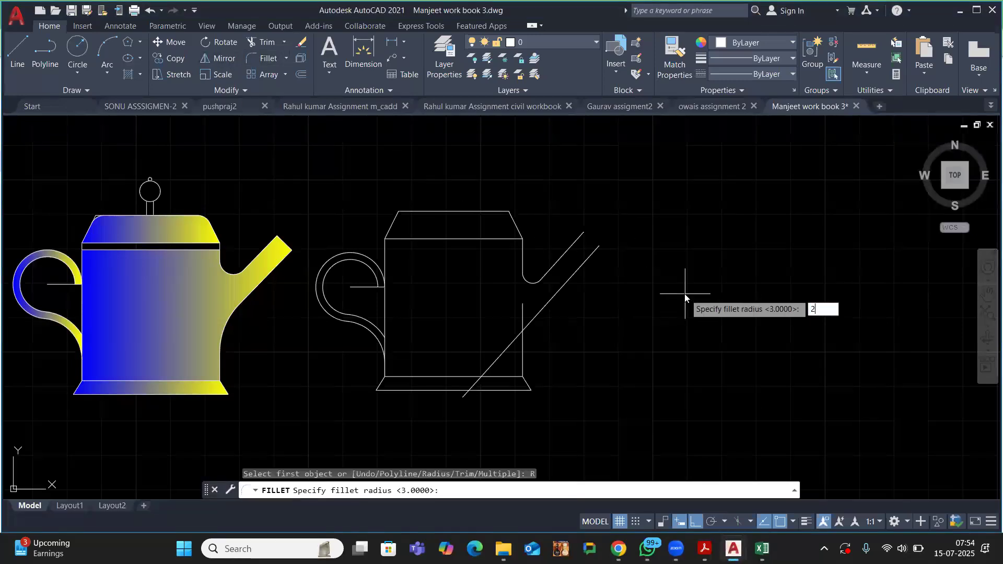
pyautogui.press('Return')
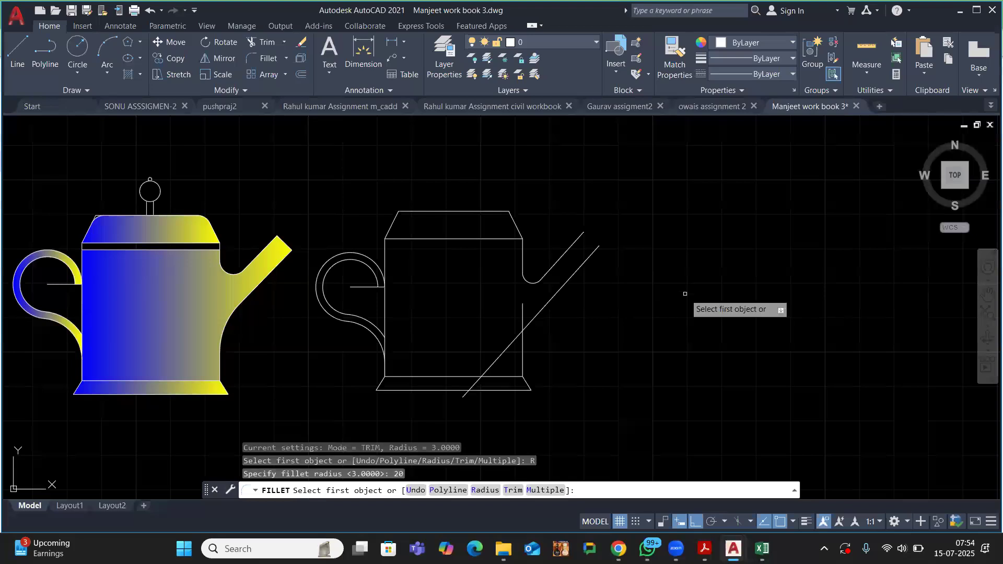
pyautogui.click(562, 286)
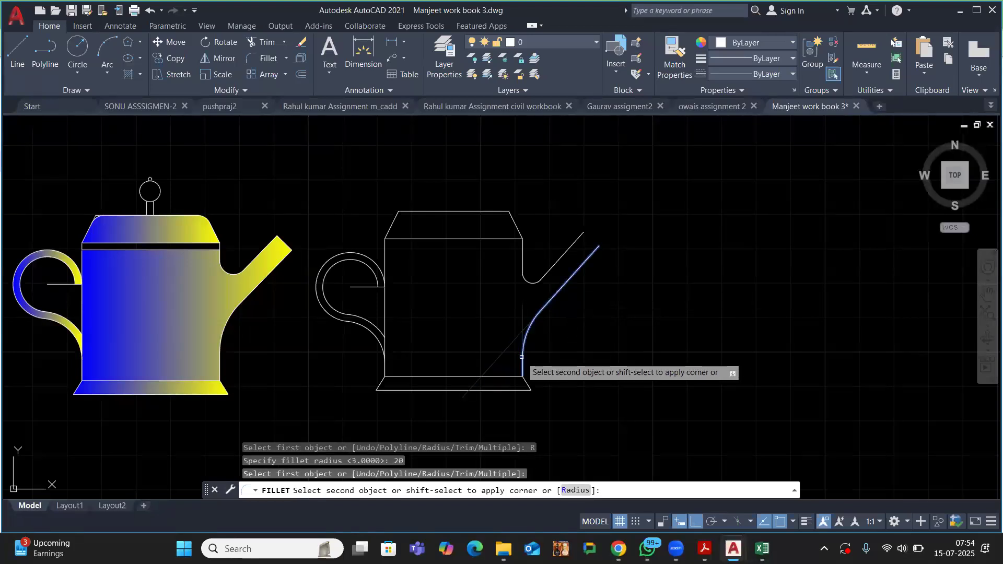
pyautogui.click(520, 356)
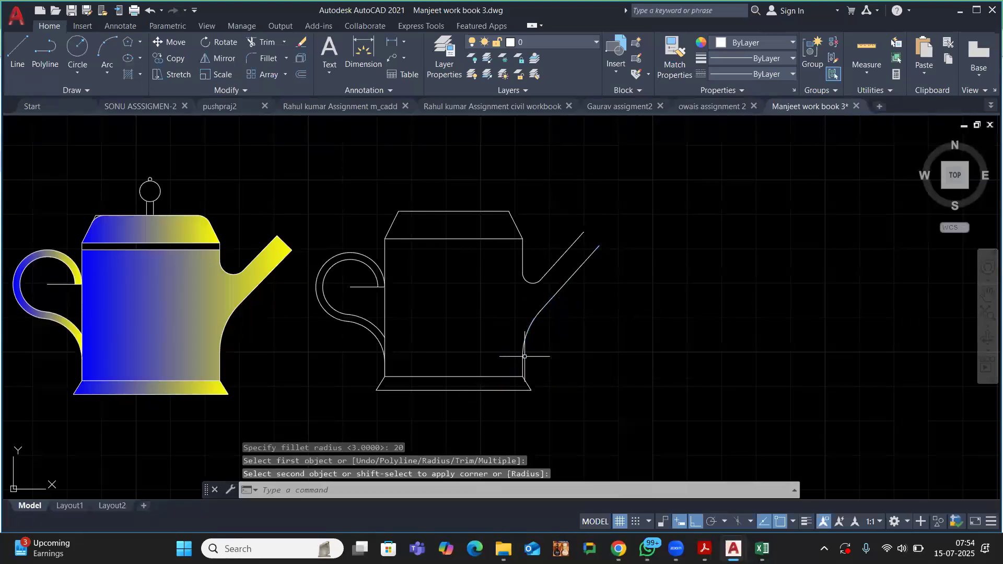
pyautogui.click(17, 52)
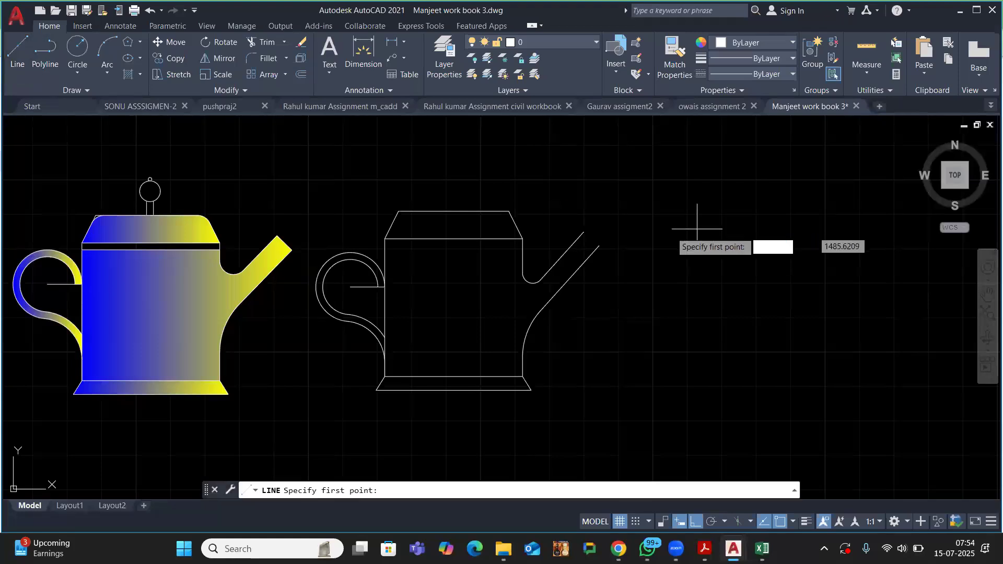
# Draw a short line closing off the spout tip
pyautogui.click(598, 246)
pyautogui.click(598, 245)
pyautogui.rightClick(641, 210)
pyautogui.click(666, 219)
pyautogui.press('Escape')
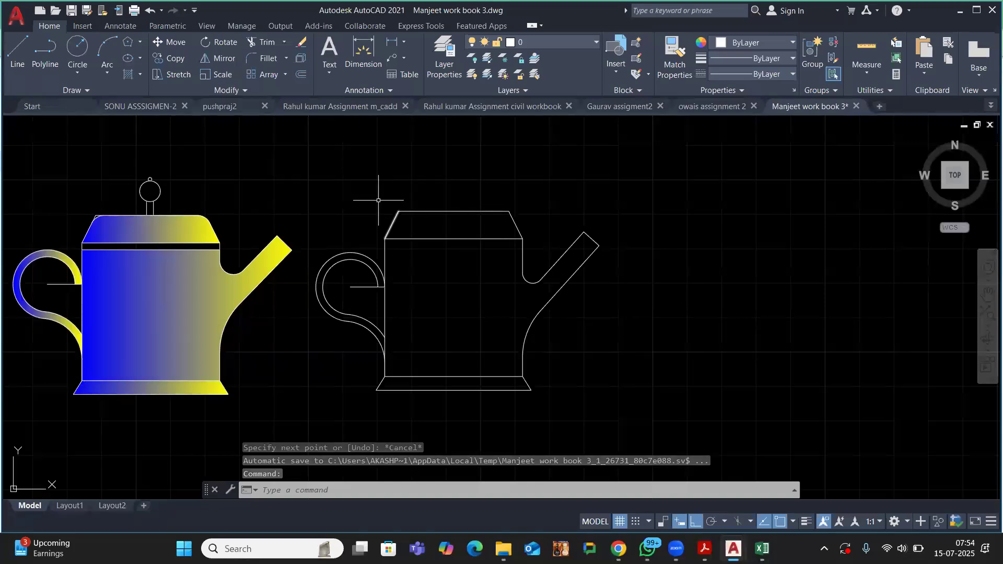
# Fillet the lid's top-right corner with radius 4 in Multiple mode
pyautogui.click(253, 57)
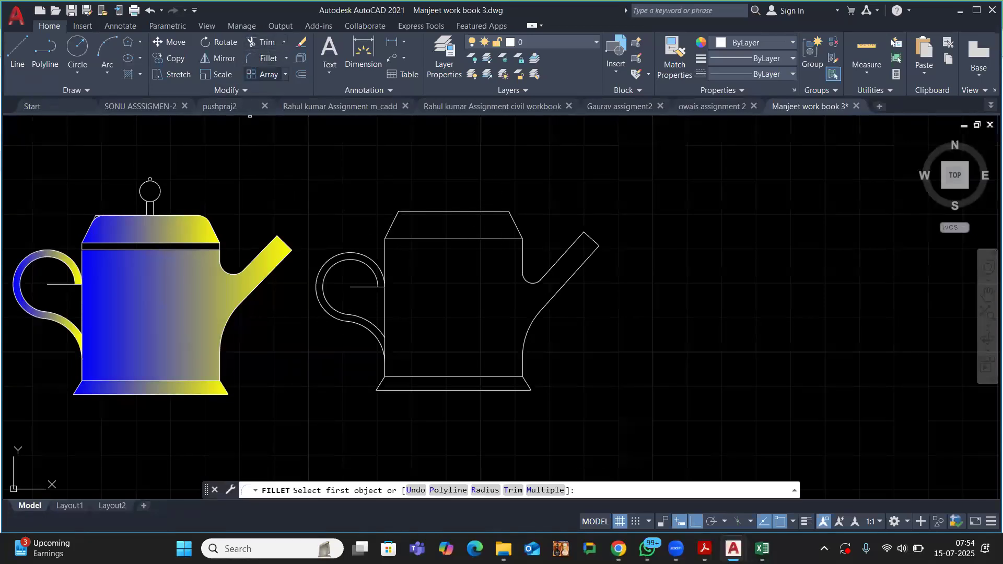
pyautogui.rightClick(585, 192)
pyautogui.click(622, 275)
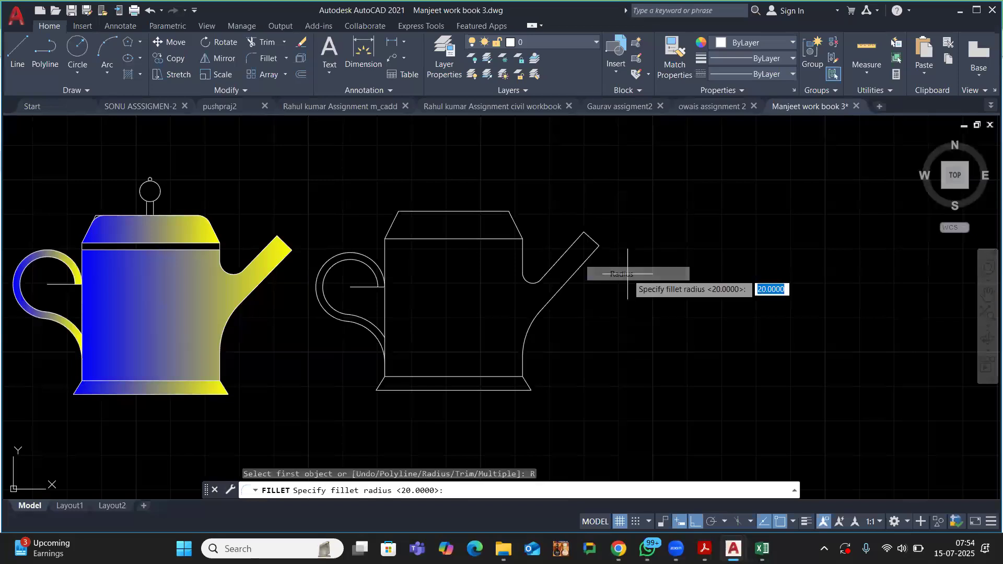
pyautogui.write('4')
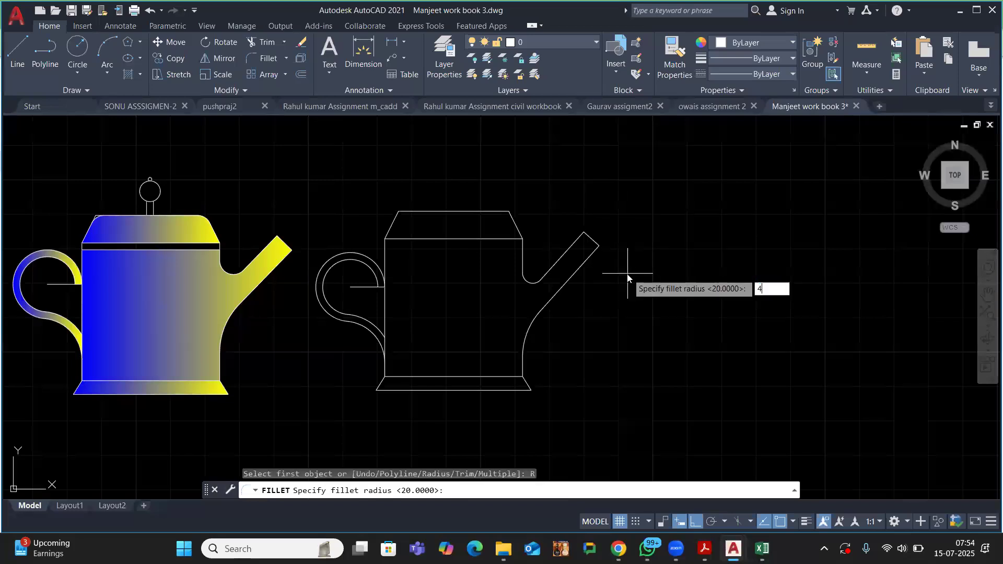
pyautogui.press('Return')
pyautogui.rightClick(628, 273)
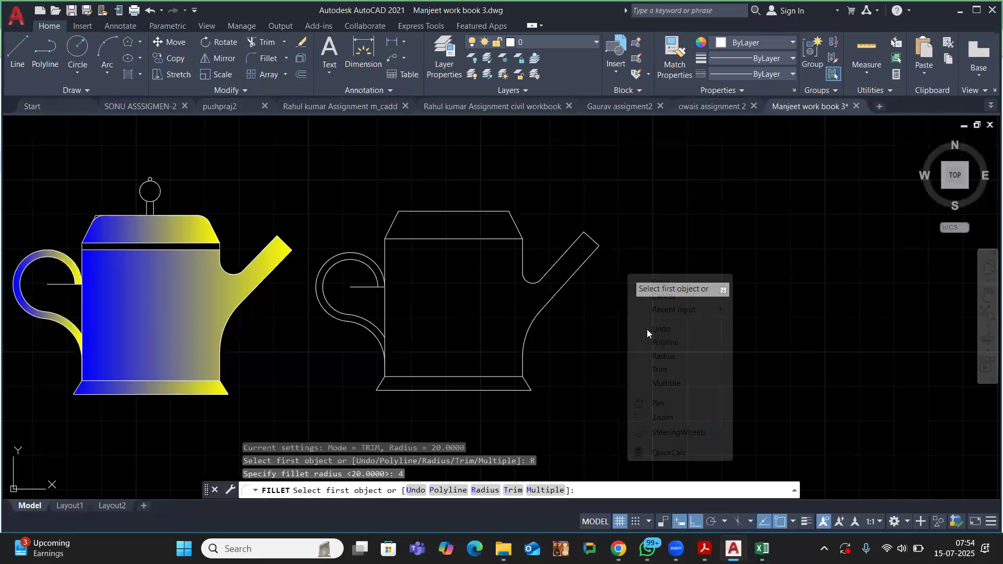
pyautogui.click(668, 388)
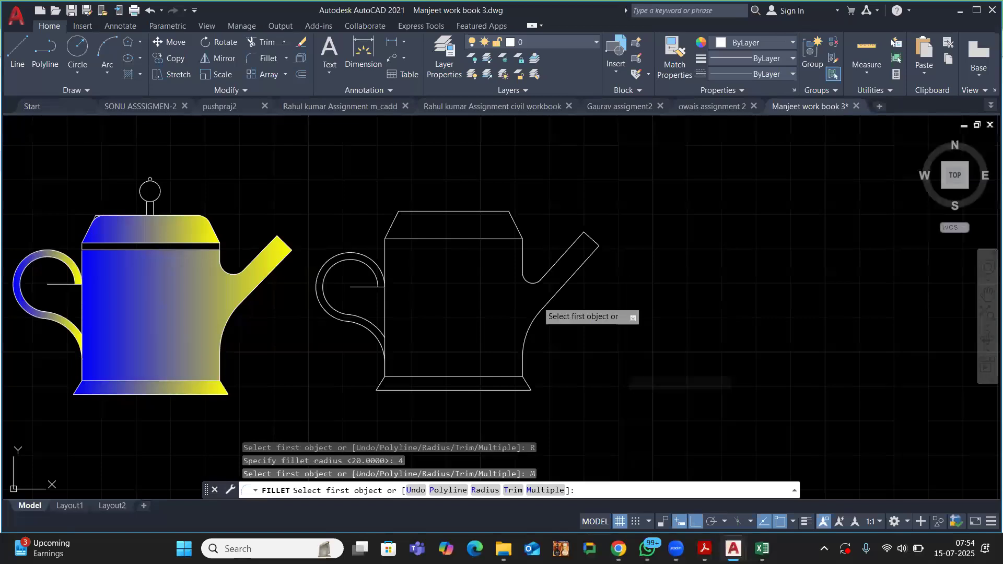
pyautogui.click(508, 215)
pyautogui.click(497, 212)
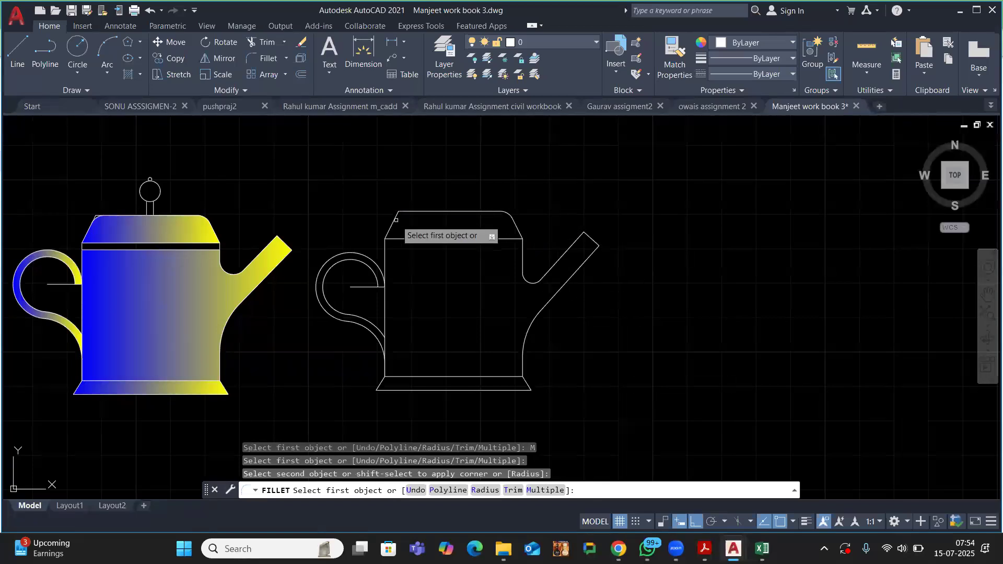
# Switch the fillet to No trim and round the lid's top-left corner
pyautogui.scroll(2, 399, 222)
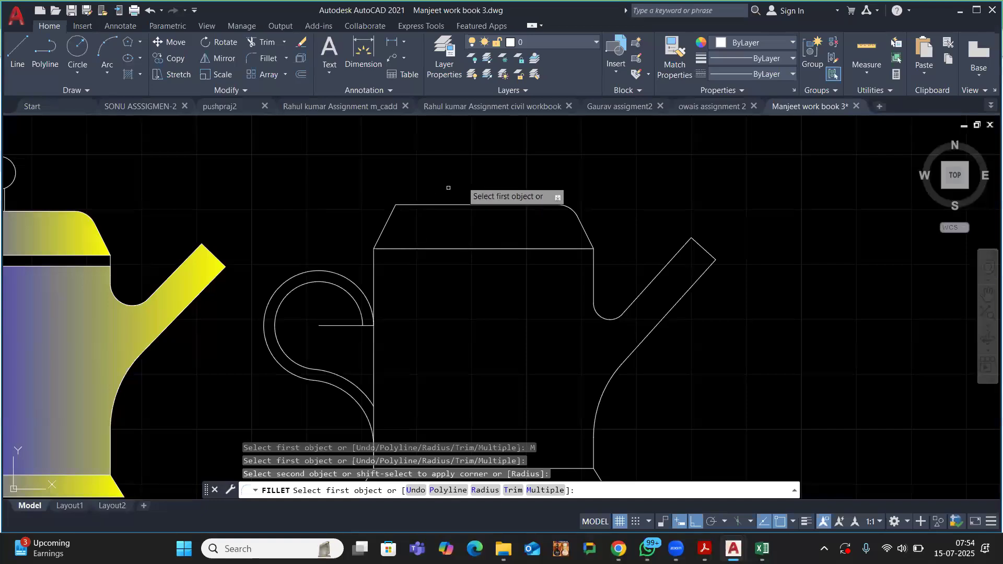
pyautogui.rightClick(485, 172)
pyautogui.click(524, 268)
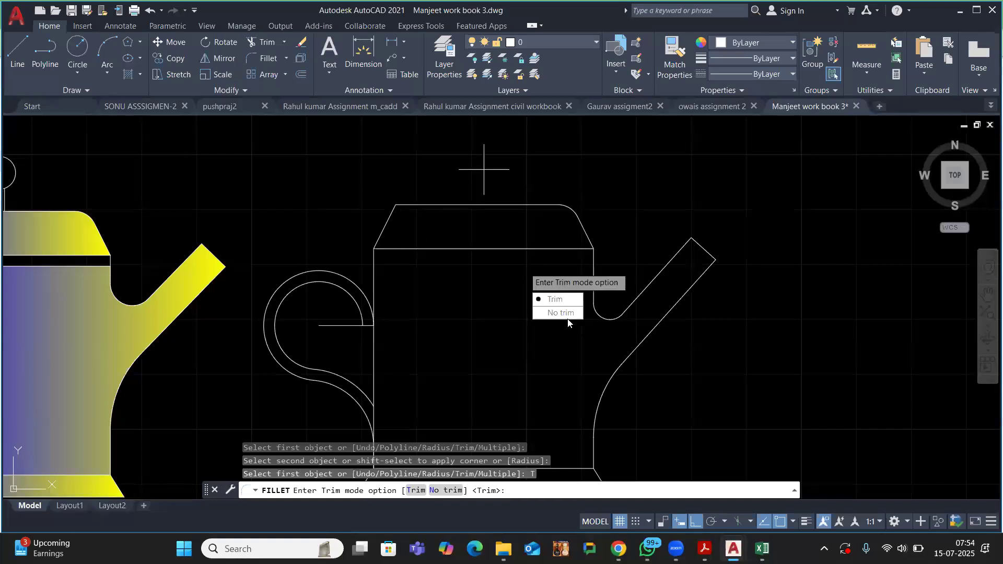
pyautogui.click(560, 315)
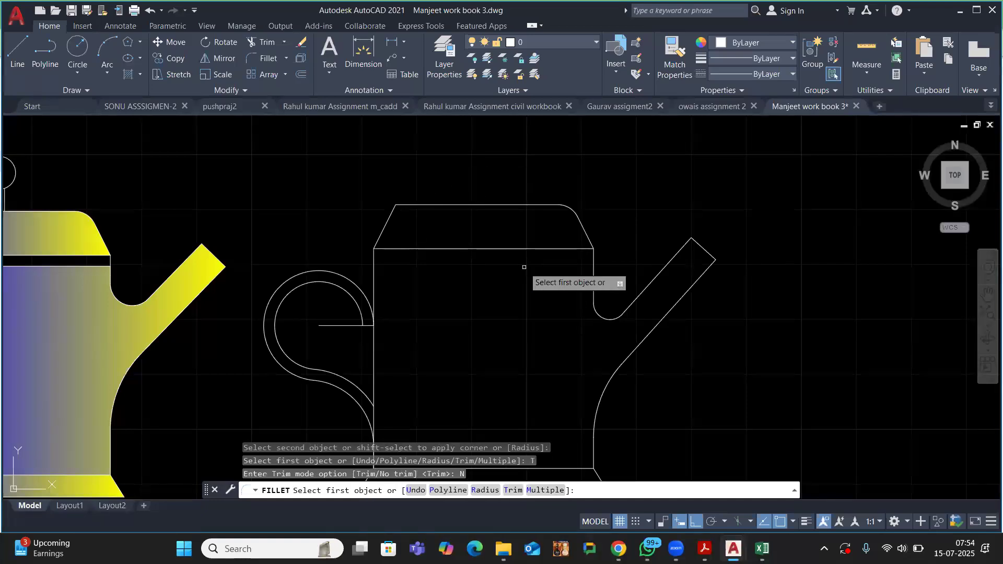
pyautogui.click(417, 204)
pyautogui.click(386, 222)
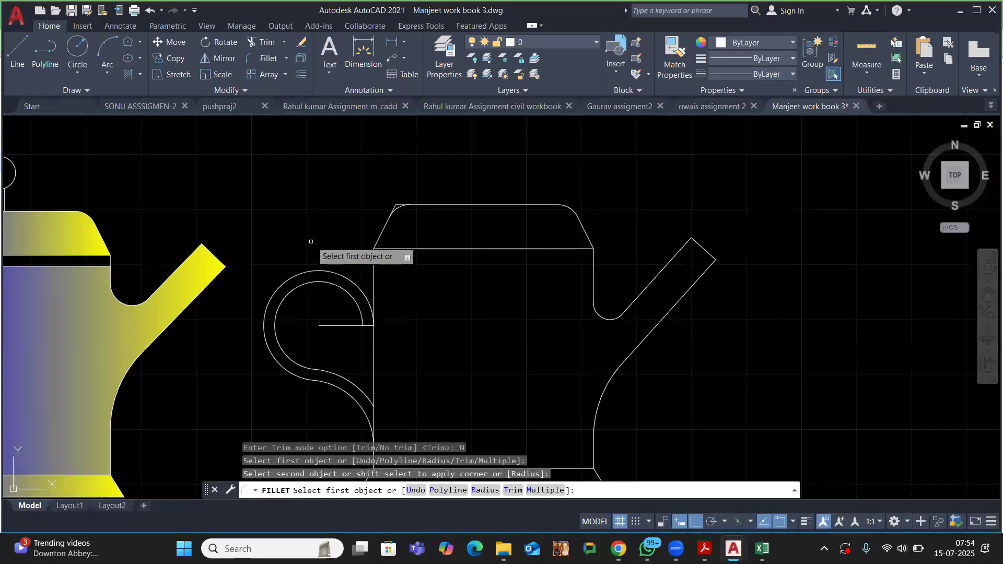
pyautogui.scroll(-4, 331, 228)
pyautogui.rightClick(507, 203)
pyautogui.click(539, 212)
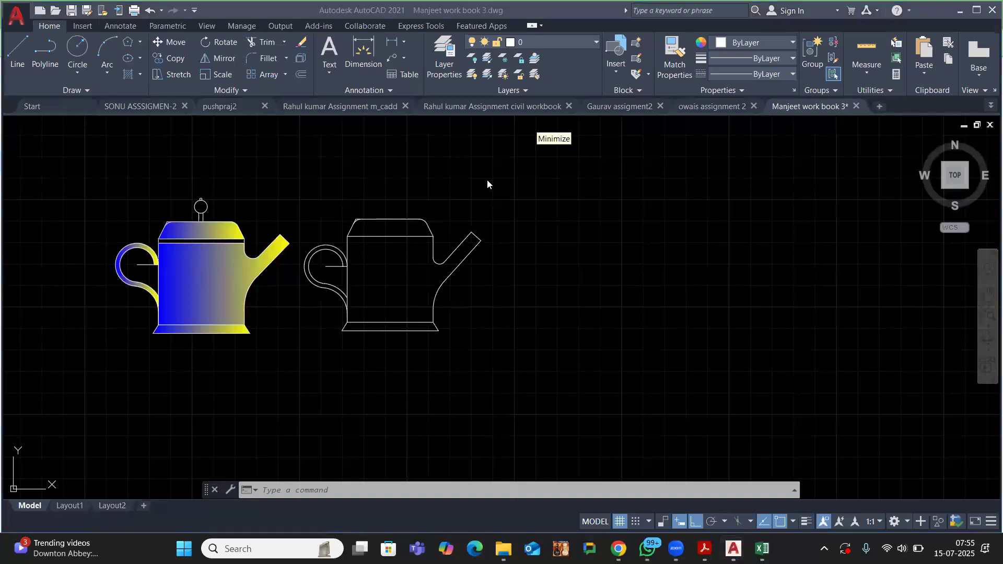
# Close the teapot workbook drawing, dismissing the save prompt
pyautogui.scroll(2, 510, 234)
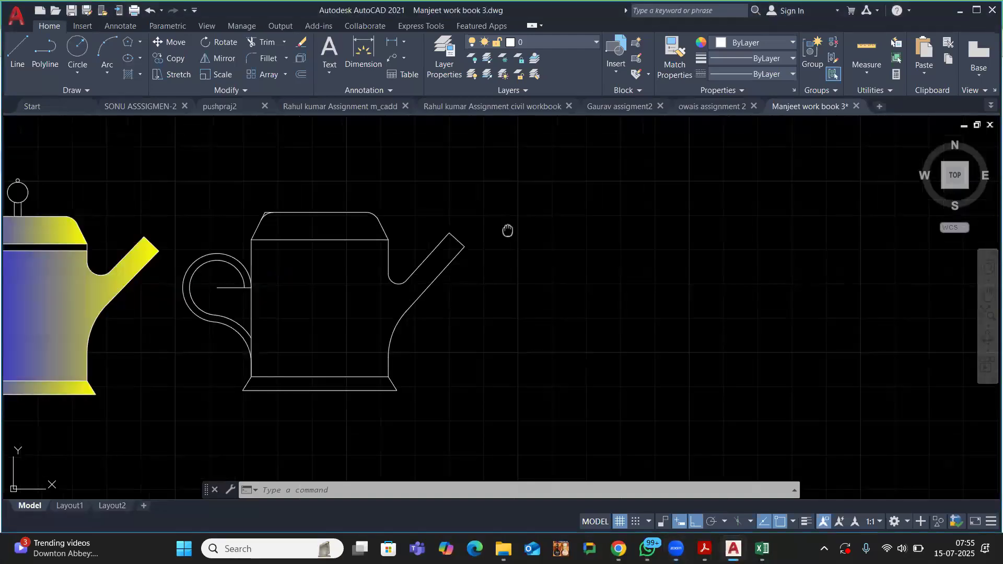
pyautogui.moveTo(508, 230); pyautogui.dragTo(692, 229, button='middle')
pyautogui.click(856, 107)
pyautogui.press('Escape')
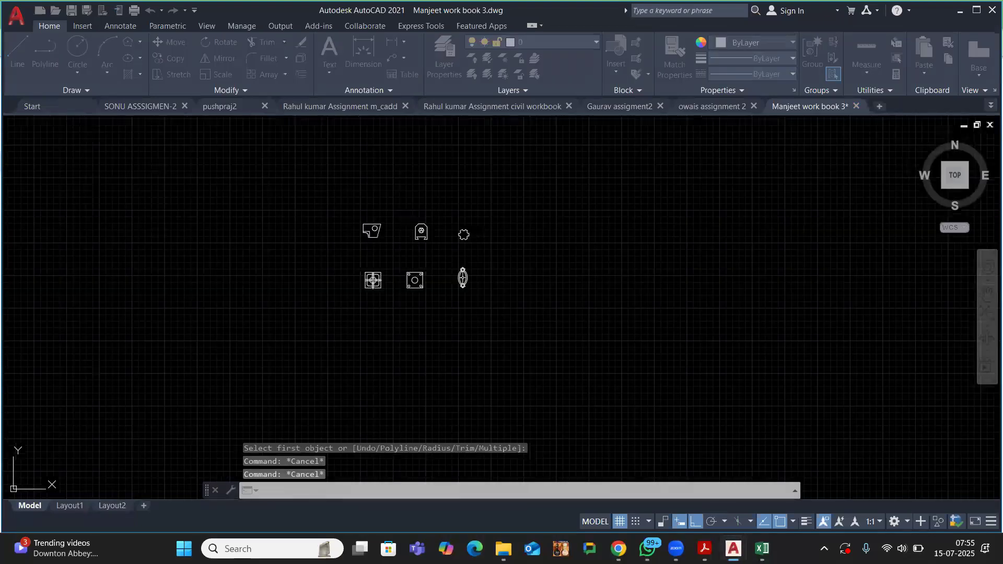
# Zoom and pan the assignment drawing onto the star-tipped oval
pyautogui.scroll(8, 381, 248)
pyautogui.scroll(-5, 382, 261)
pyautogui.scroll(5, 617, 319)
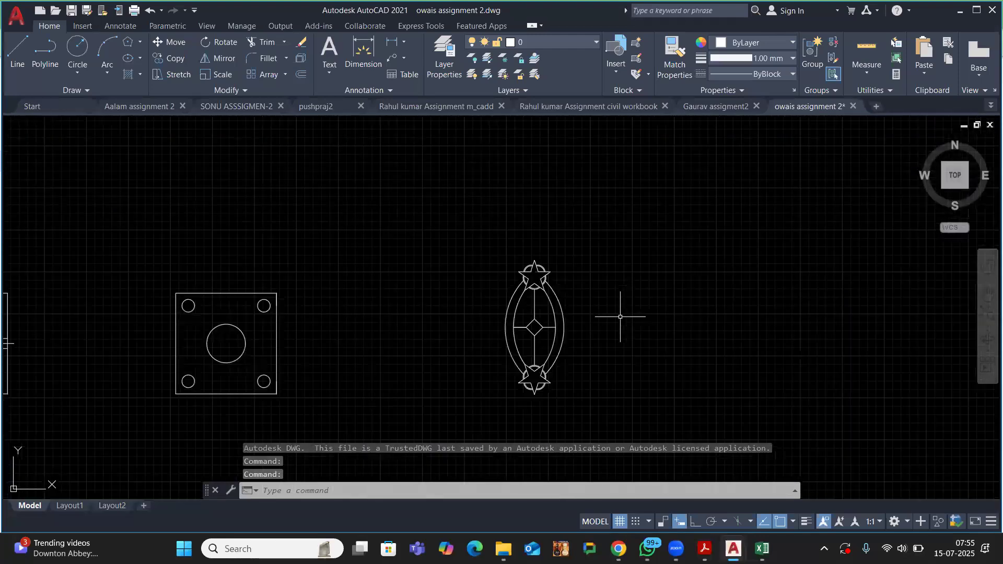
pyautogui.scroll(-2, 620, 317)
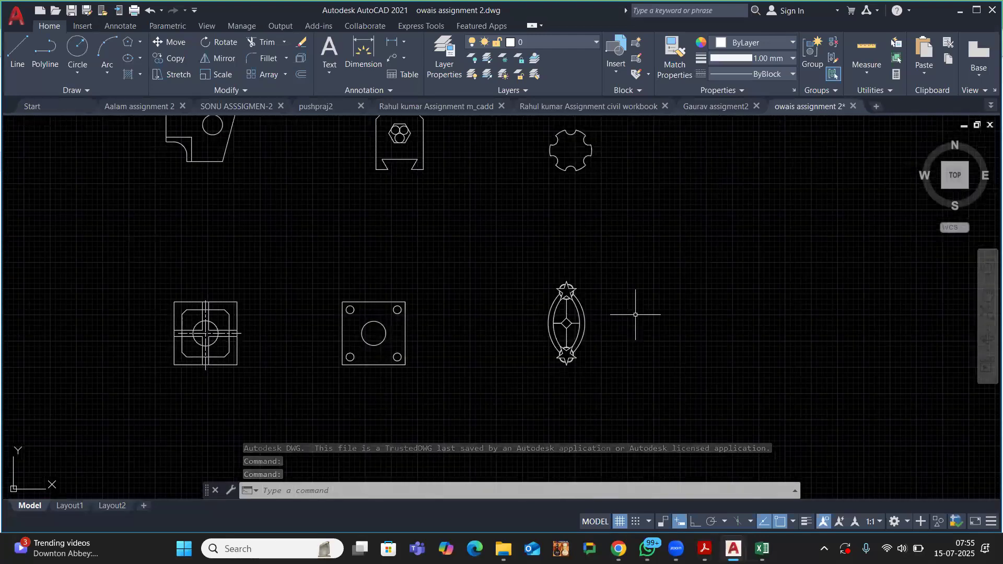
pyautogui.scroll(4, 635, 315)
pyautogui.moveTo(572, 320); pyautogui.dragTo(404, 309, button='middle')
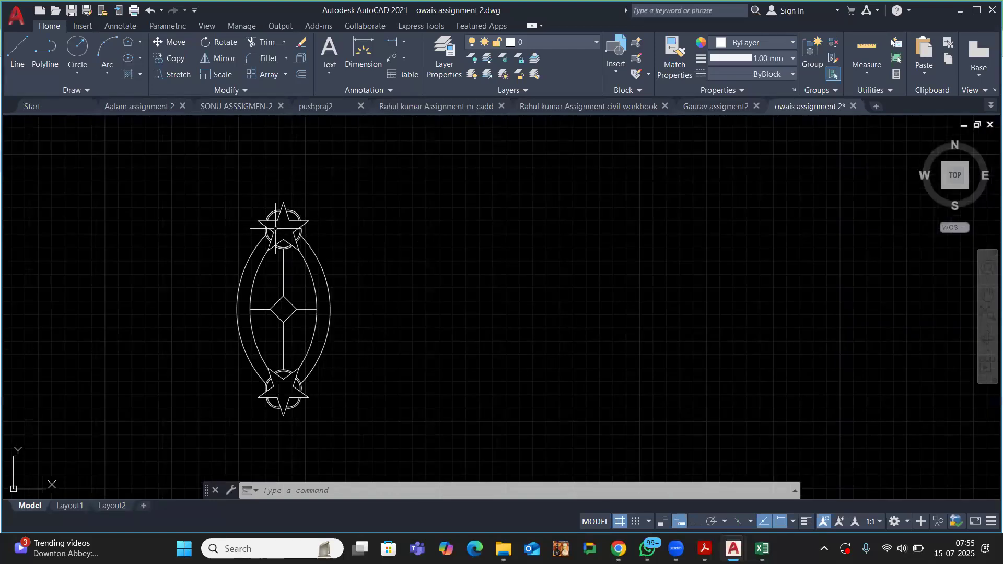
pyautogui.click(78, 72)
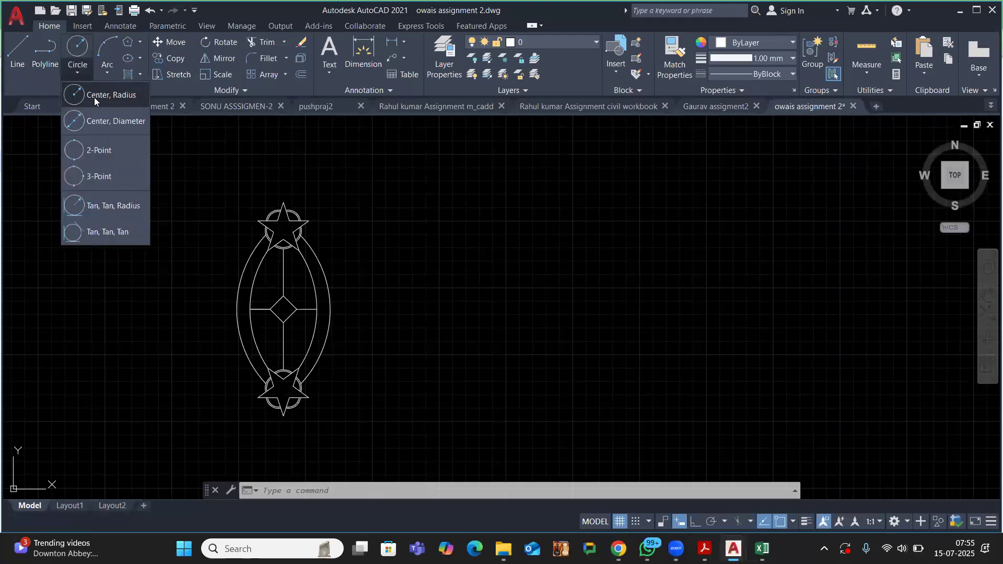
# Draw concentric circles of radius 10 and 20 to the right of the oval
pyautogui.click(94, 98)
pyautogui.click(605, 244)
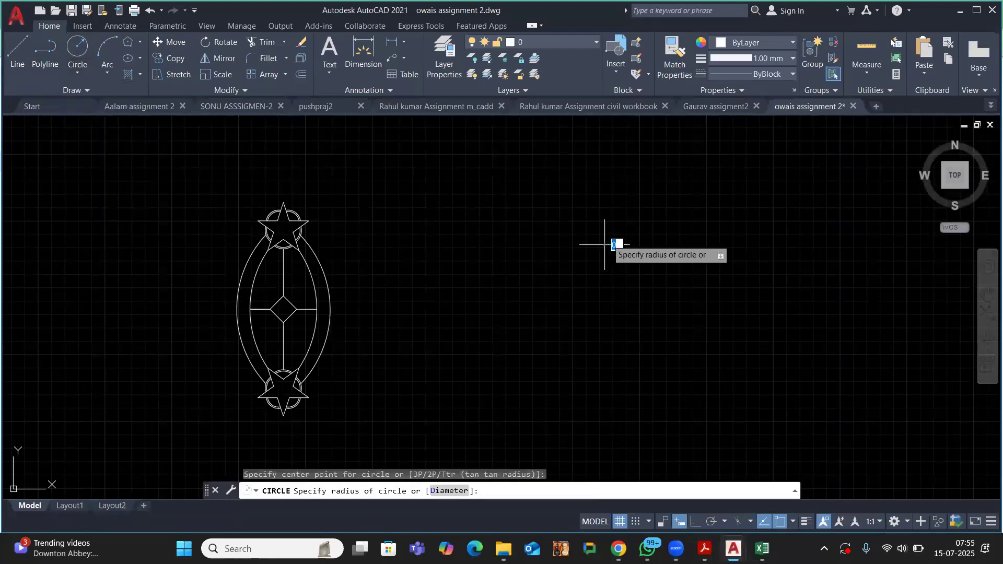
pyautogui.write('1')
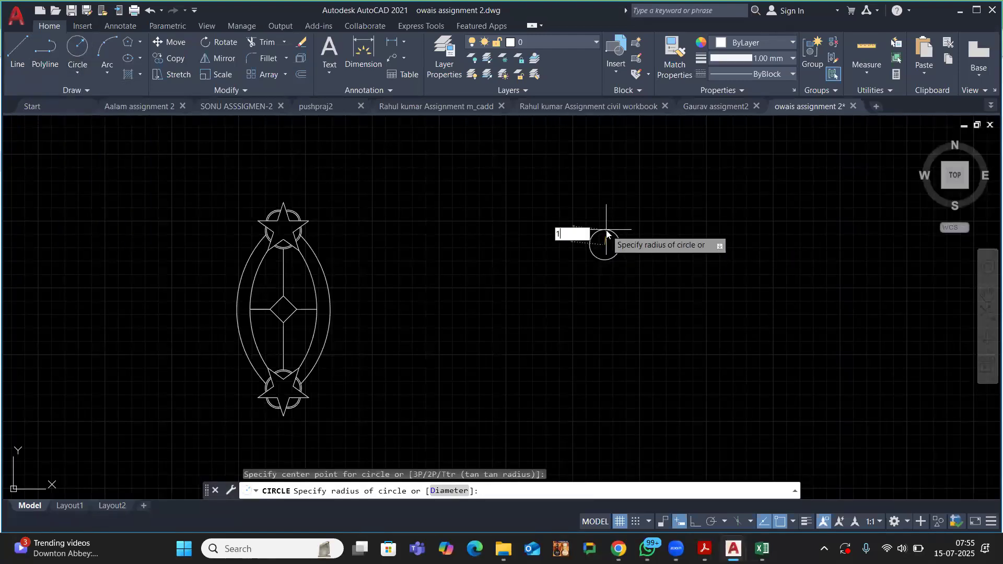
pyautogui.write('0')
pyautogui.press('Return')
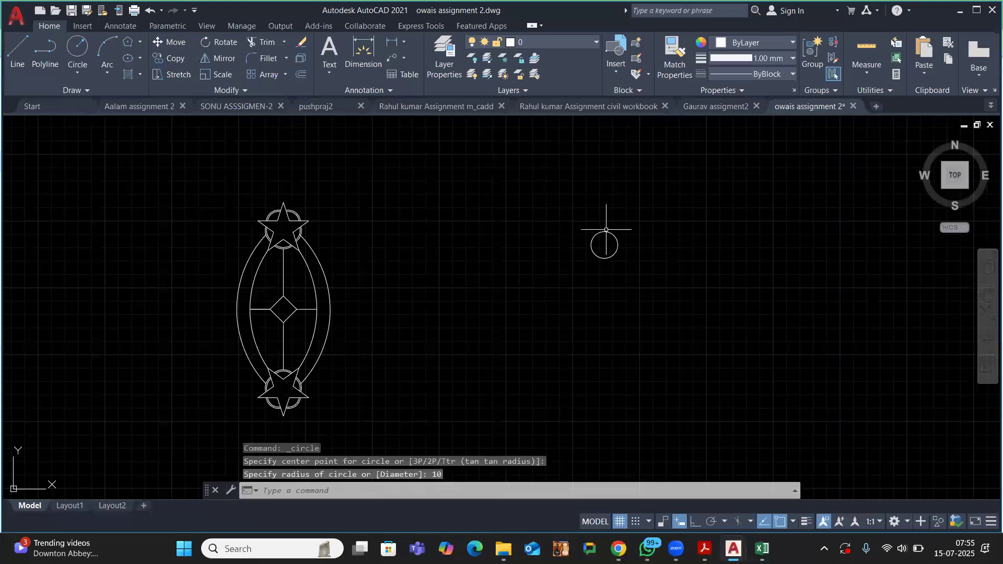
pyautogui.rightClick(607, 230)
pyautogui.click(613, 241)
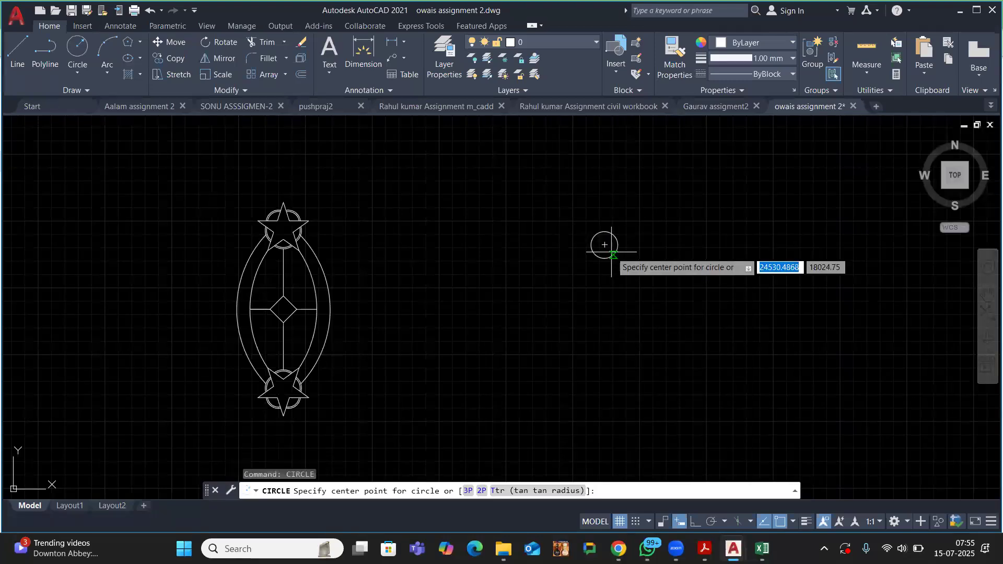
pyautogui.click(605, 245)
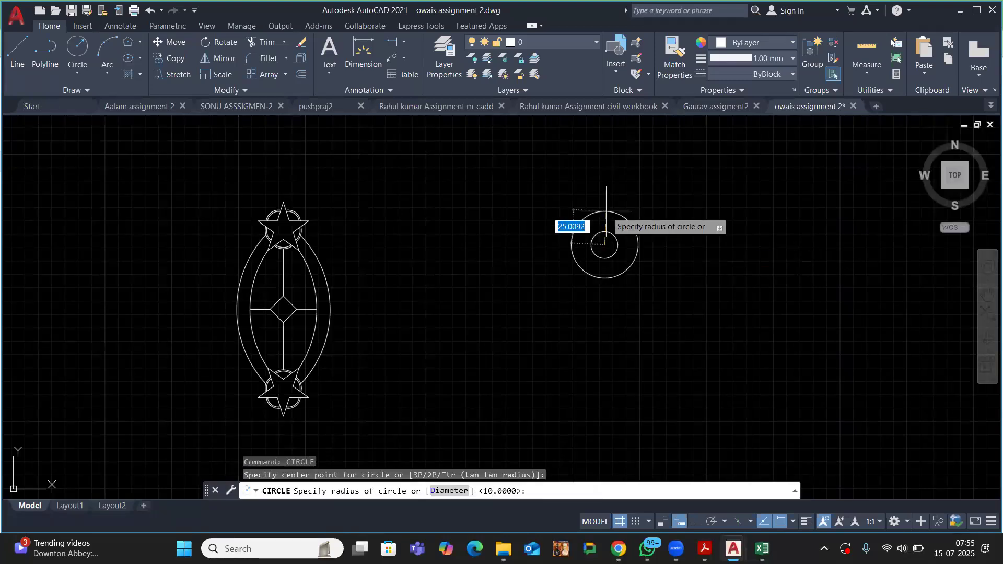
pyautogui.write('20')
pyautogui.press('Return')
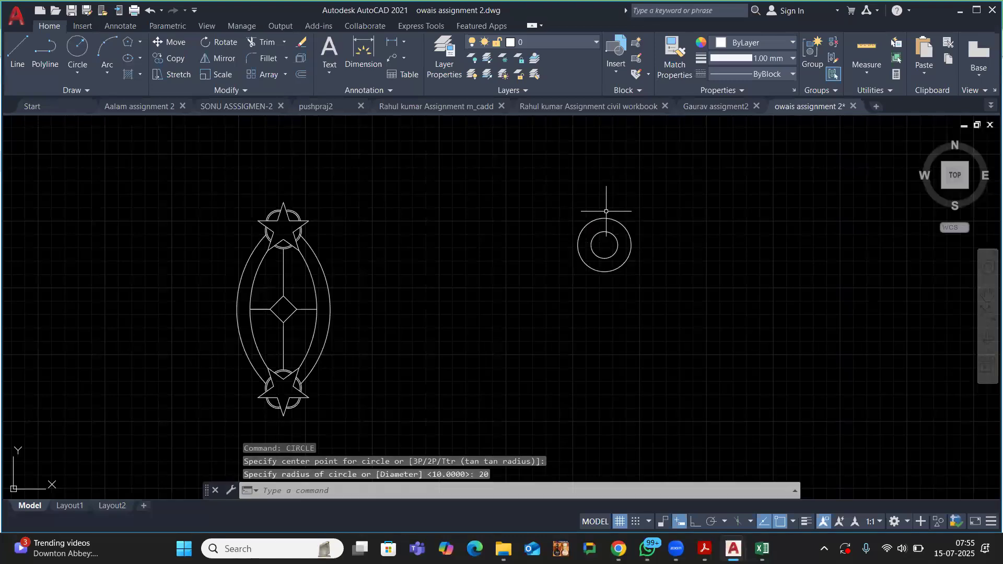
# Draw a vertical line joining the inner and outer circles' top quadrants
pyautogui.write('l')
pyautogui.press('Return')
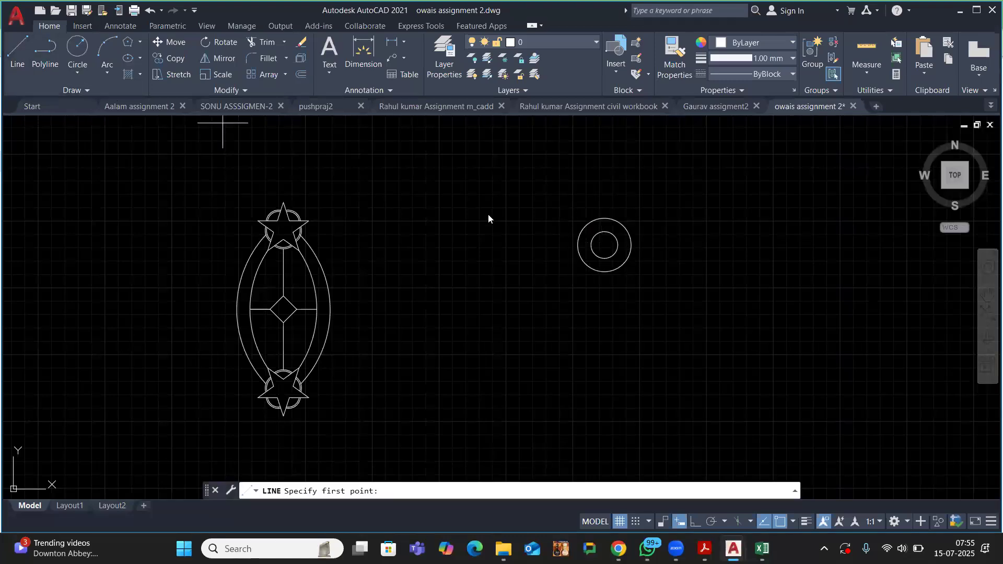
pyautogui.click(605, 232)
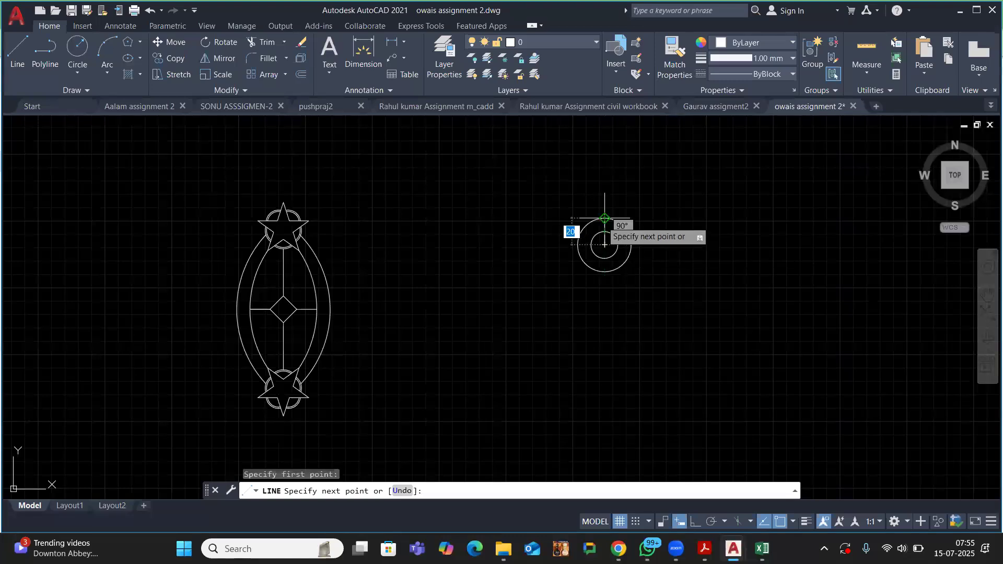
pyautogui.click(605, 218)
pyautogui.rightClick(632, 198)
pyautogui.click(664, 206)
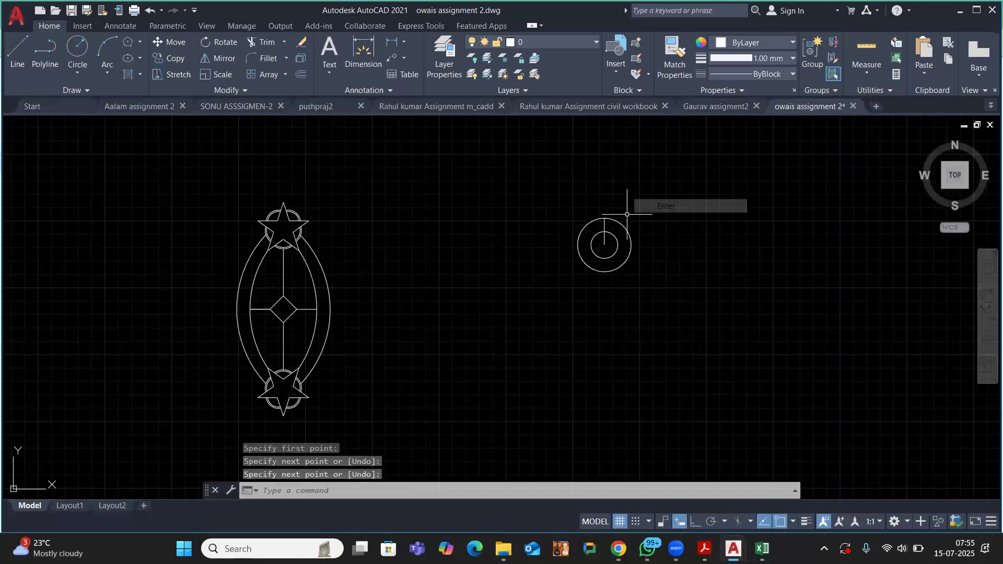
# Select the vertical line, then bring up the reference PDF in Acrobat
pyautogui.scroll(3, 615, 219)
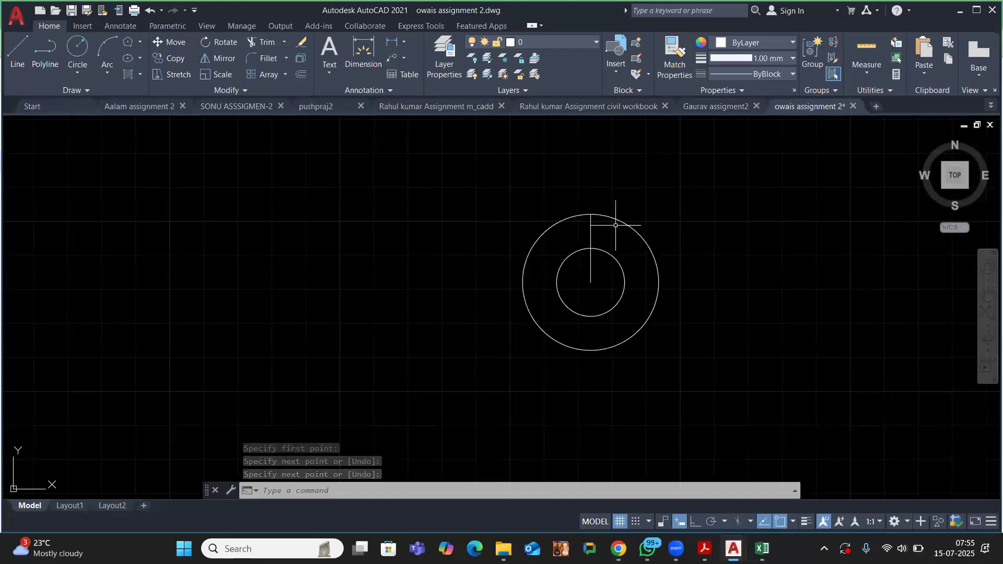
pyautogui.click(606, 225)
pyautogui.click(544, 234)
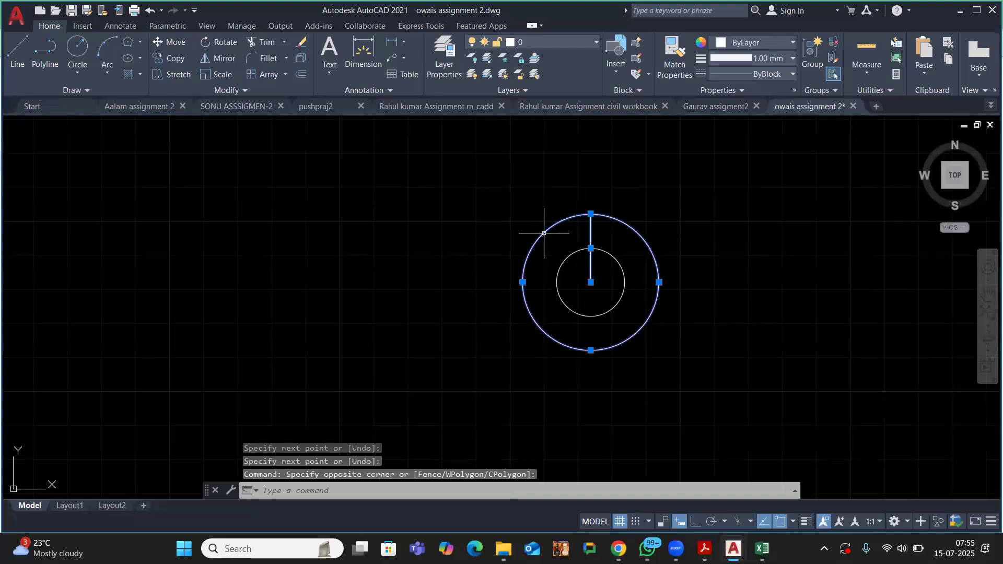
pyautogui.press('Escape')
pyautogui.click(601, 232)
pyautogui.click(578, 234)
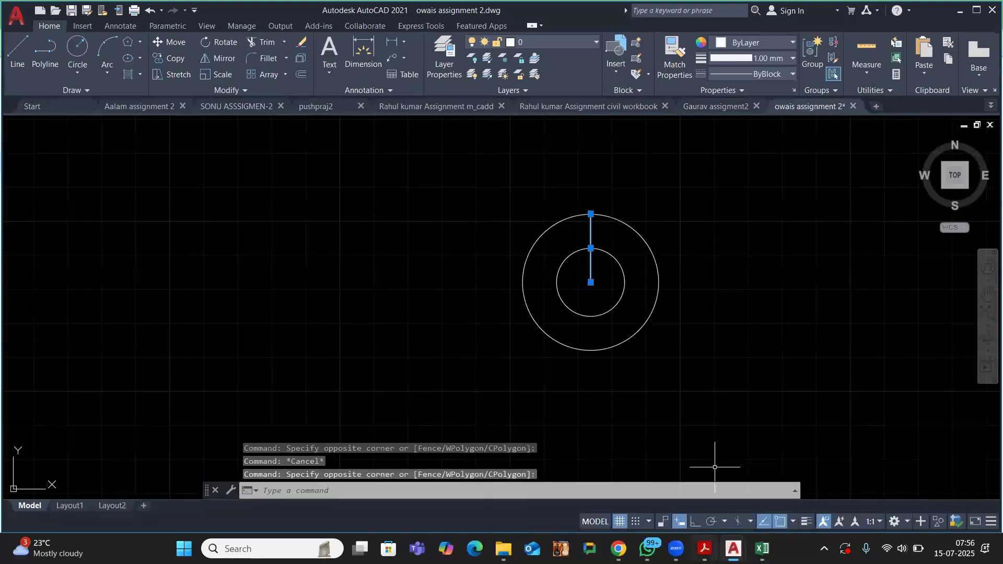
pyautogui.moveTo(704, 549)
pyautogui.click(560, 486)
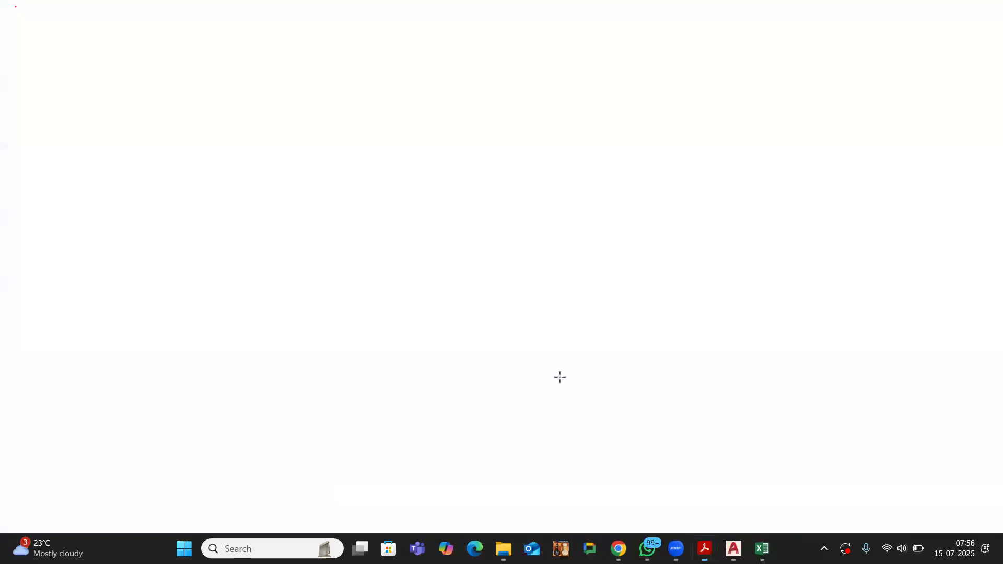
# Check the PDF's star-in-circle figure with R10 and R20, then minimize Acrobat
pyautogui.scroll(10, 545, 314)
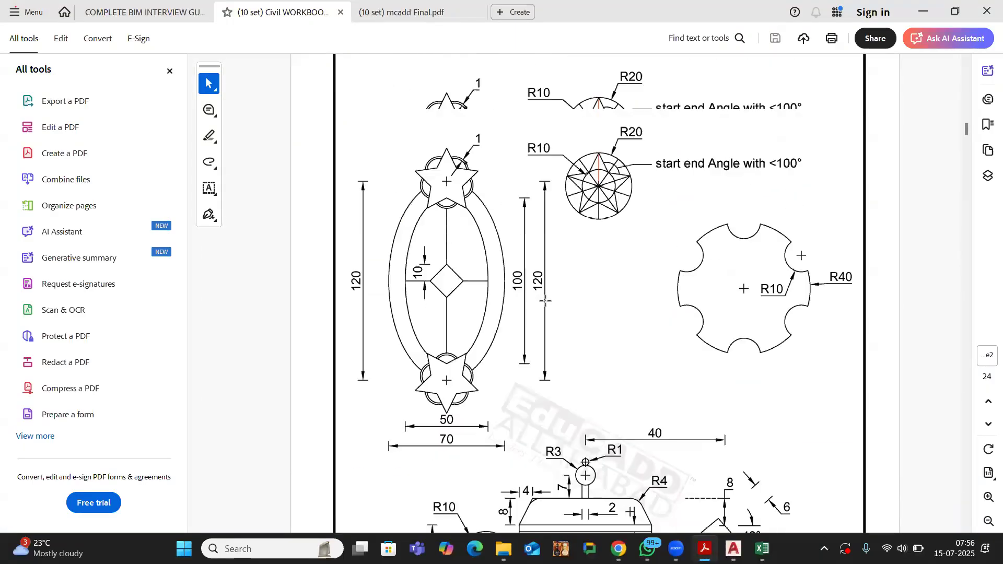
pyautogui.scroll(4, 545, 301)
pyautogui.scroll(-1, 541, 380)
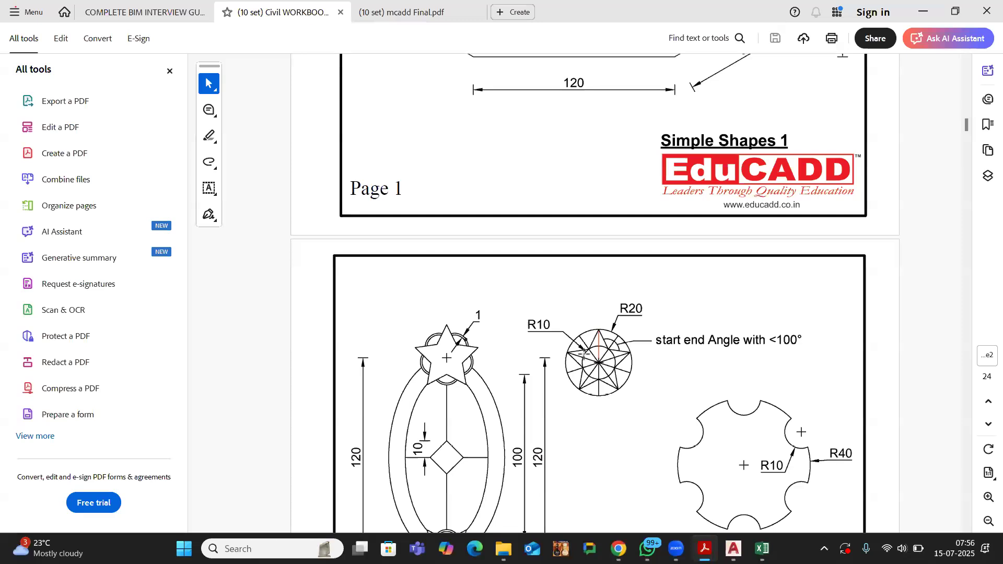
pyautogui.click(926, 2)
pyautogui.hotkey('alt', 'Tab')
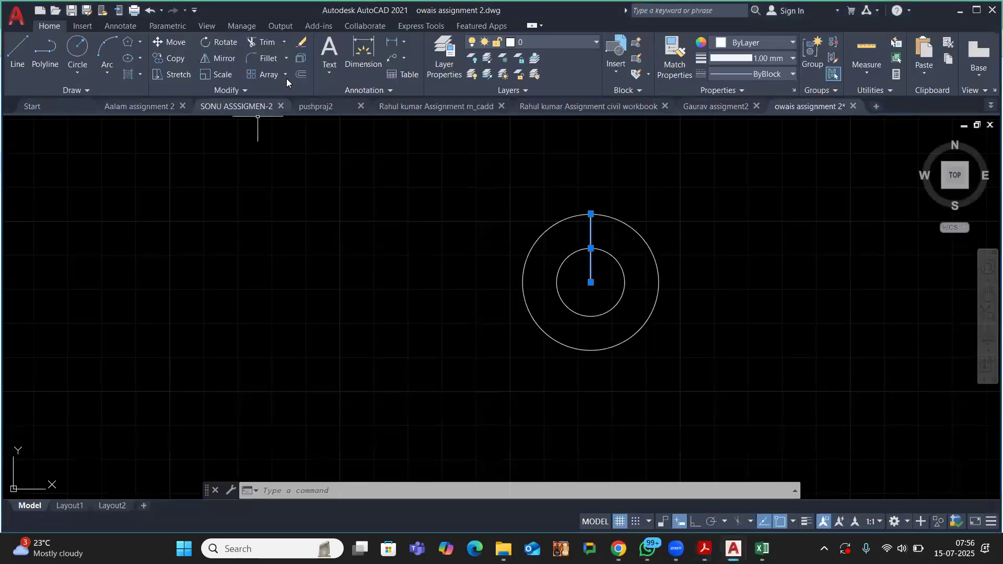
# Polar-array the vertical line into 10 spokes about the circles' centre
pyautogui.click(286, 75)
pyautogui.click(286, 147)
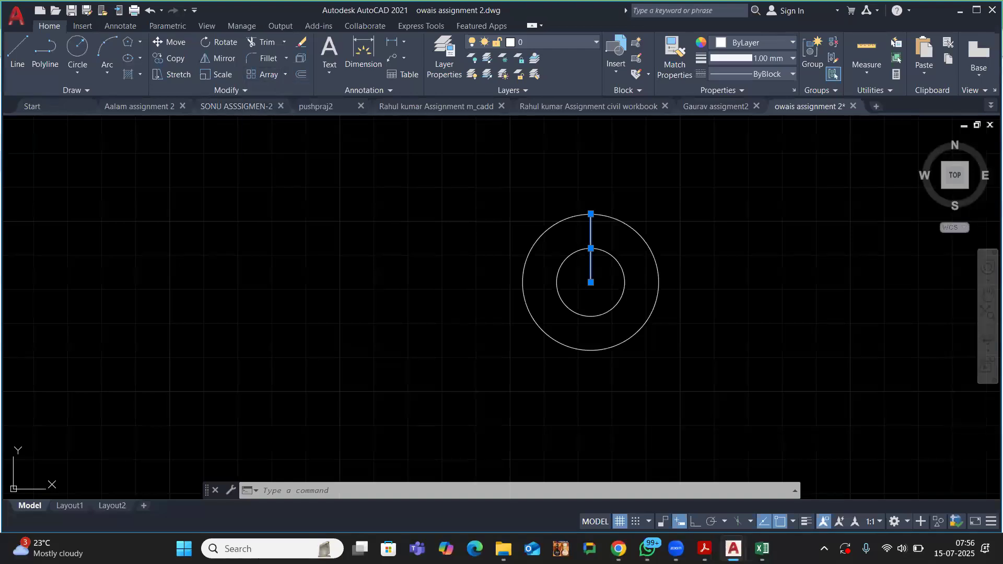
pyautogui.click(589, 284)
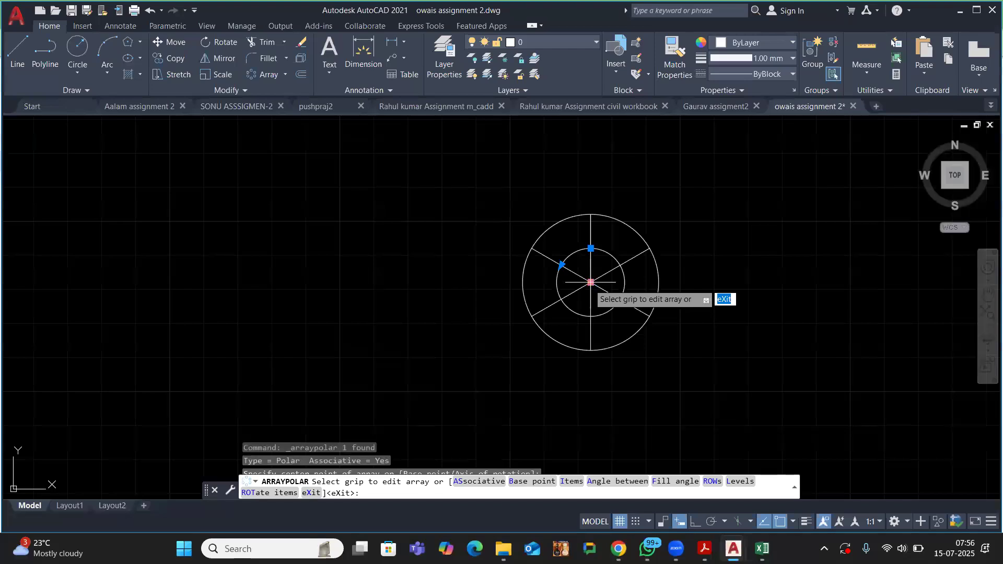
pyautogui.click(141, 38)
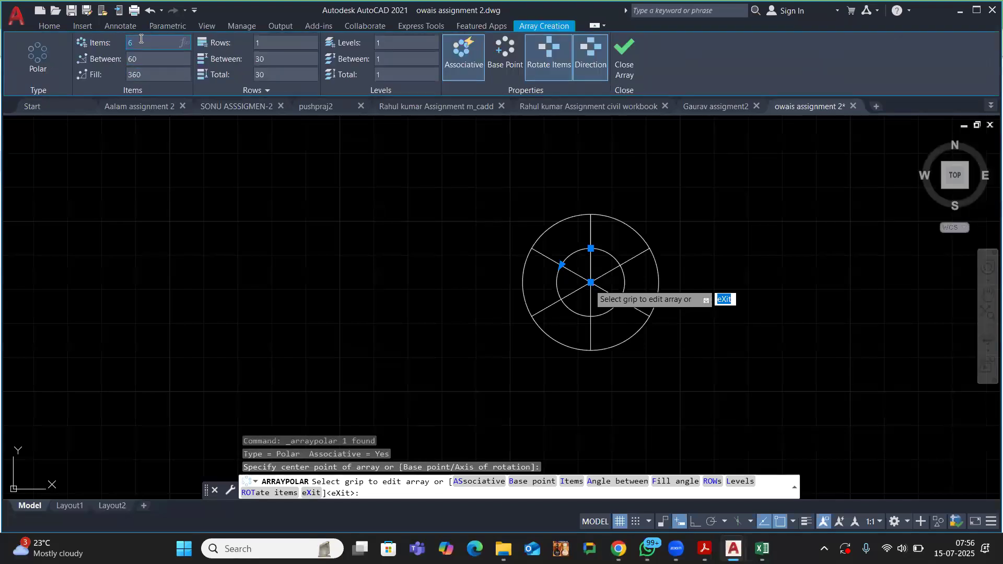
pyautogui.press('Return')
pyautogui.press('Return')
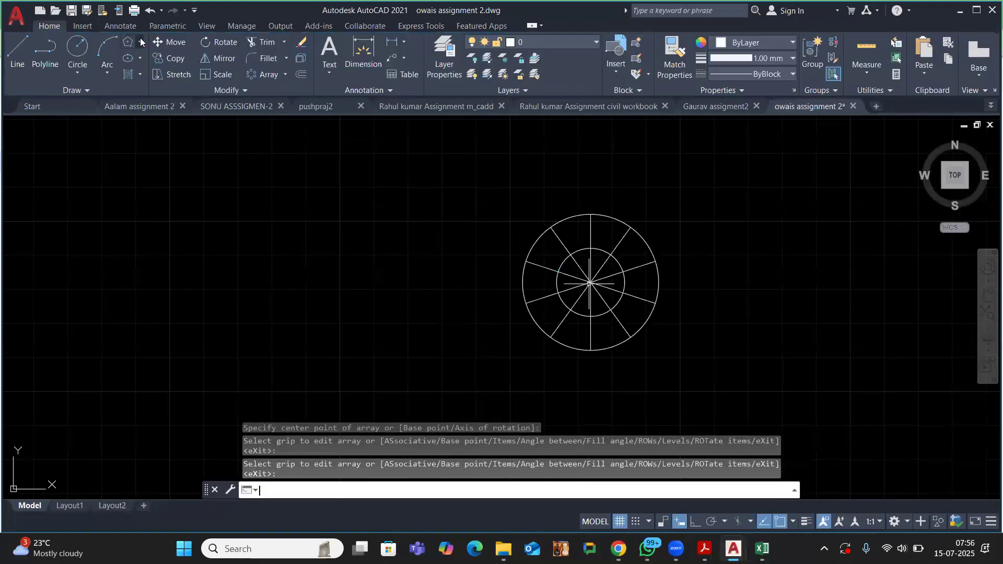
pyautogui.click(21, 52)
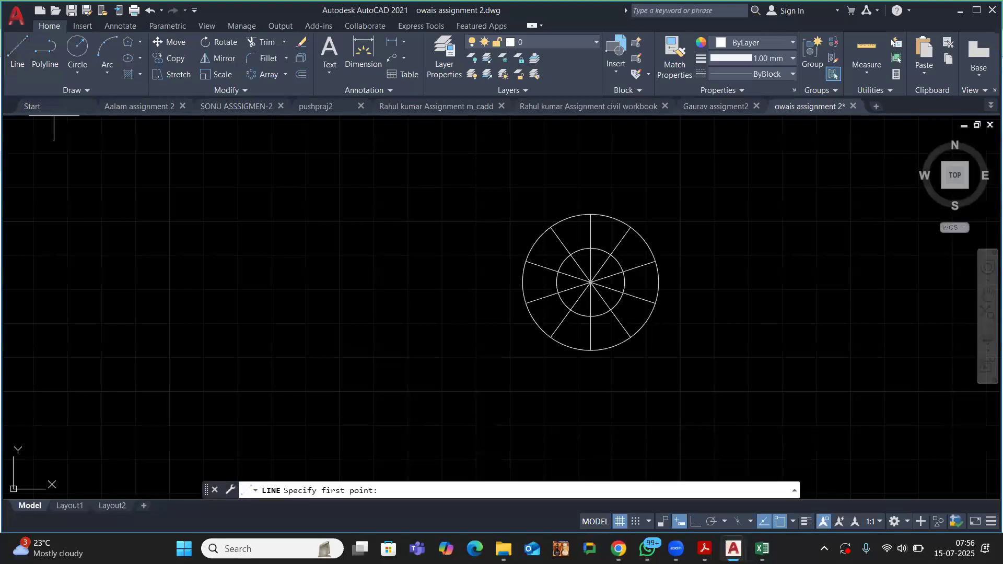
# Draw two slanted lines from the outer circle's top down to the inner circle
pyautogui.click(590, 214)
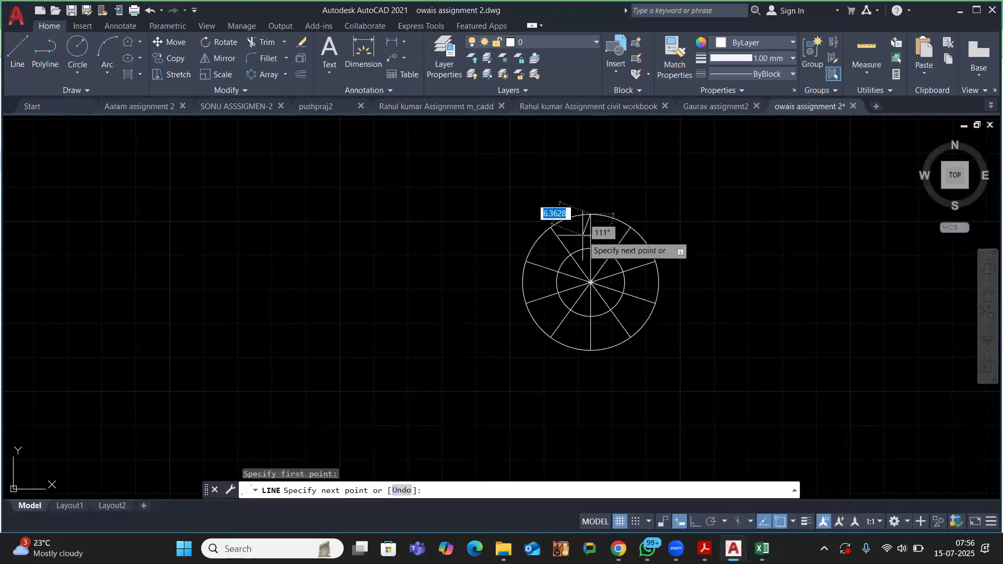
pyautogui.click(571, 253)
pyautogui.rightClick(563, 202)
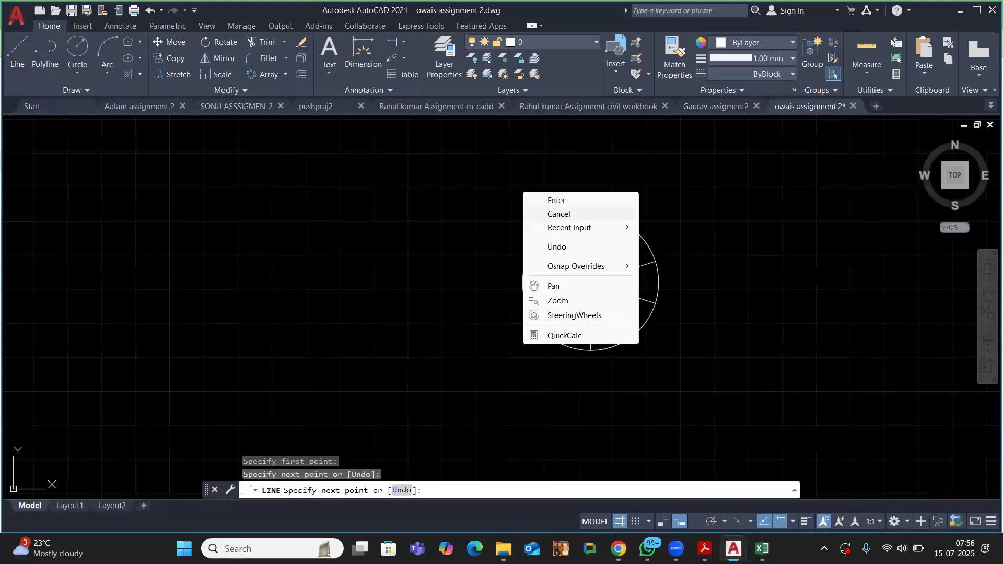
pyautogui.click(575, 222)
pyautogui.rightClick(551, 184)
pyautogui.click(567, 193)
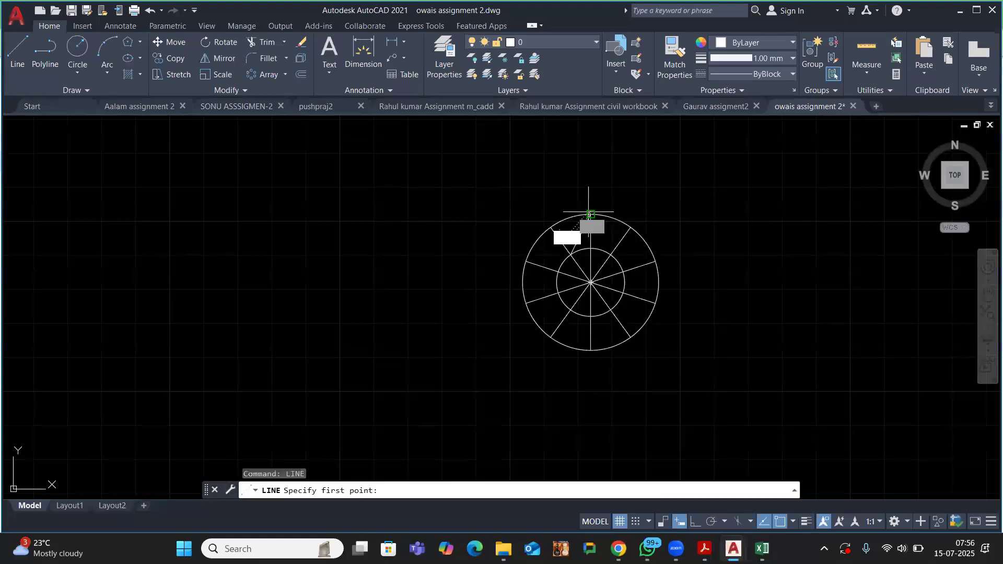
pyautogui.click(590, 214)
pyautogui.click(611, 254)
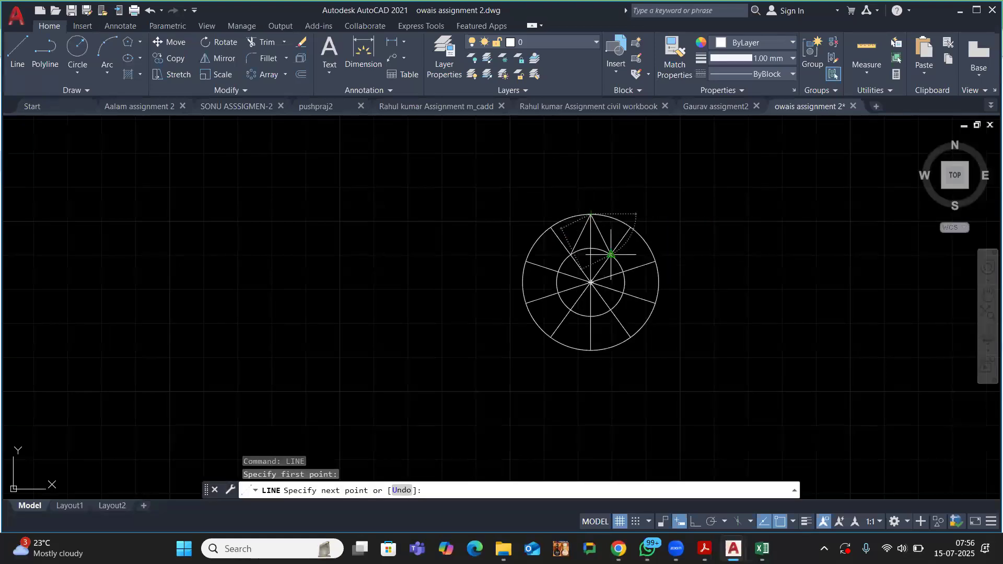
pyautogui.rightClick(693, 201)
pyautogui.click(705, 206)
# Polar-array the two slanted lines 5 times about the centre to form the star
pyautogui.scroll(4, 621, 229)
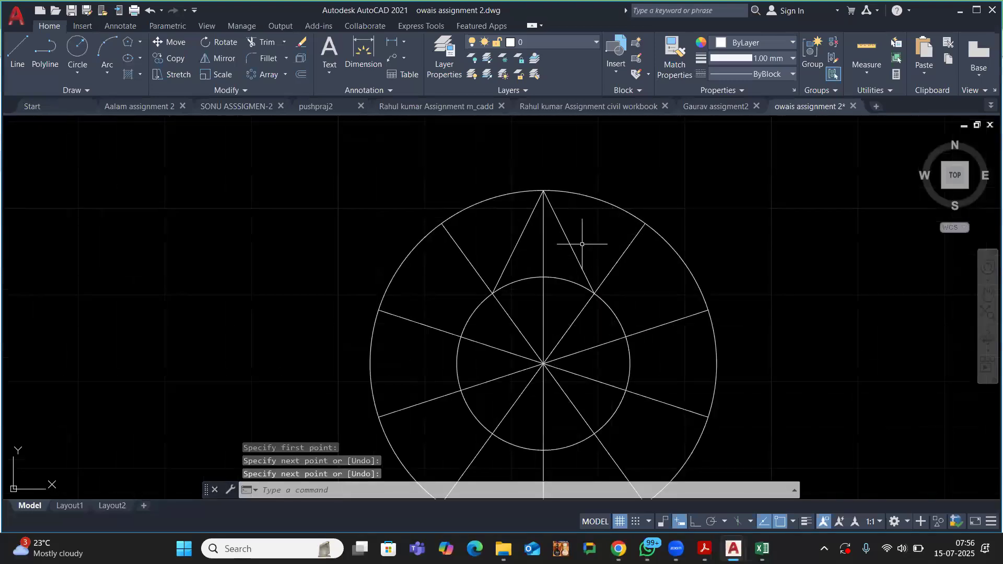
pyautogui.click(581, 242)
pyautogui.click(549, 258)
pyautogui.click(524, 255)
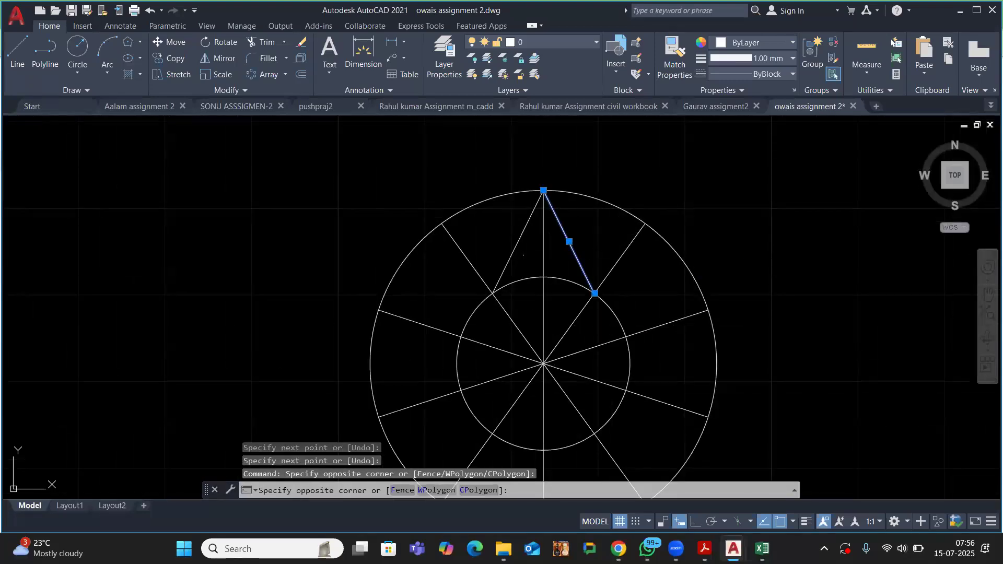
pyautogui.click(508, 233)
pyautogui.scroll(-4, 501, 225)
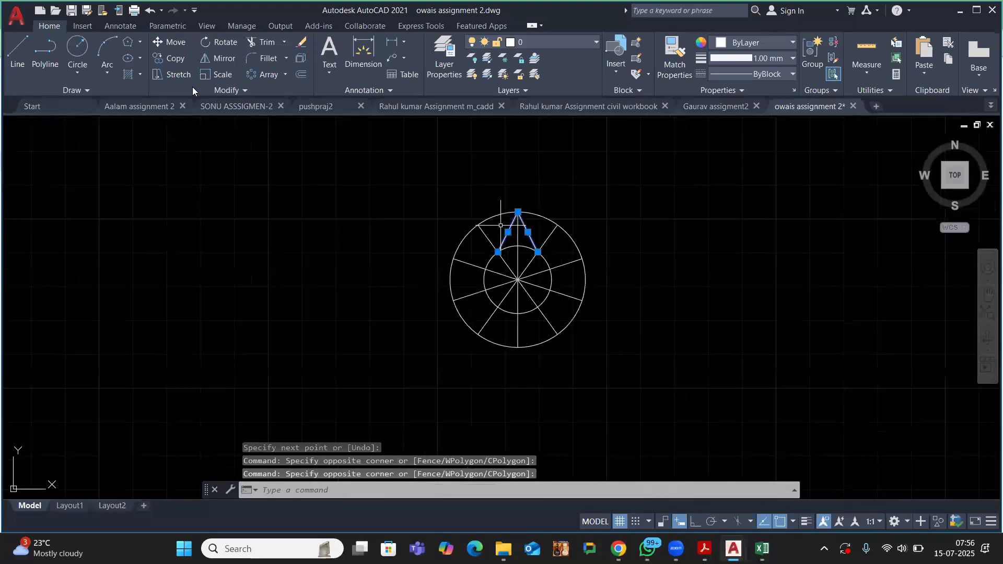
pyautogui.click(264, 74)
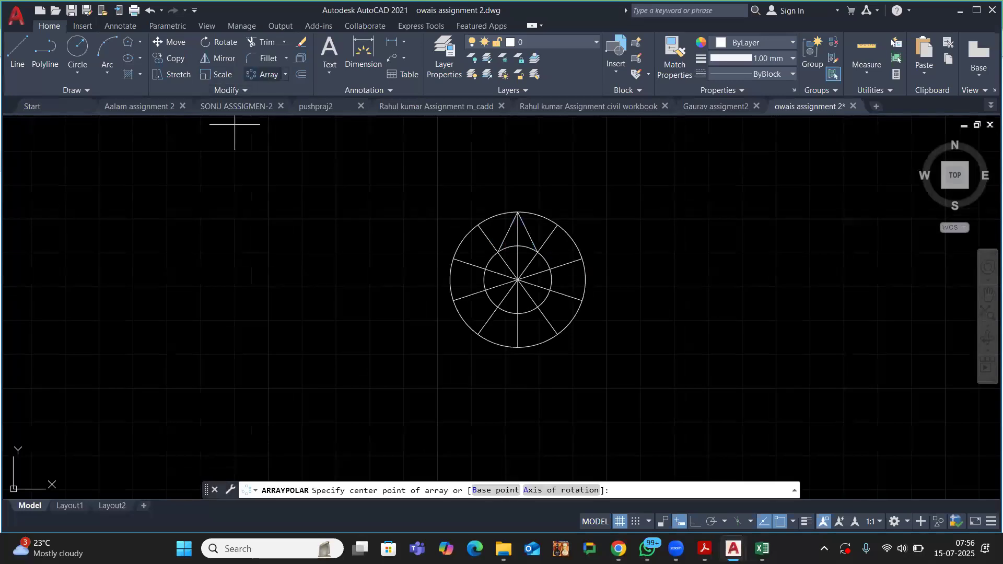
pyautogui.click(519, 281)
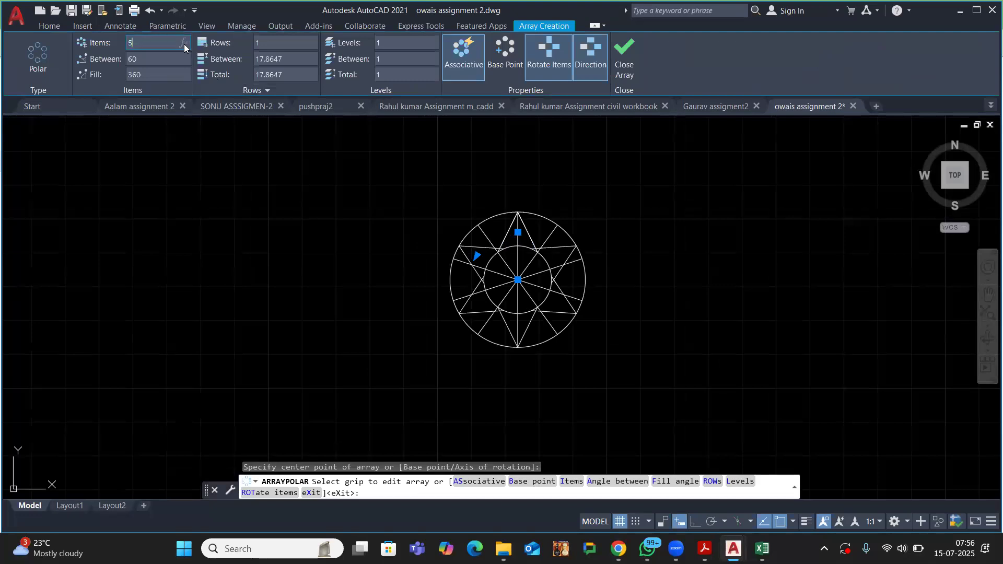
pyautogui.write('5')
pyautogui.press('Return')
pyautogui.press('Return')
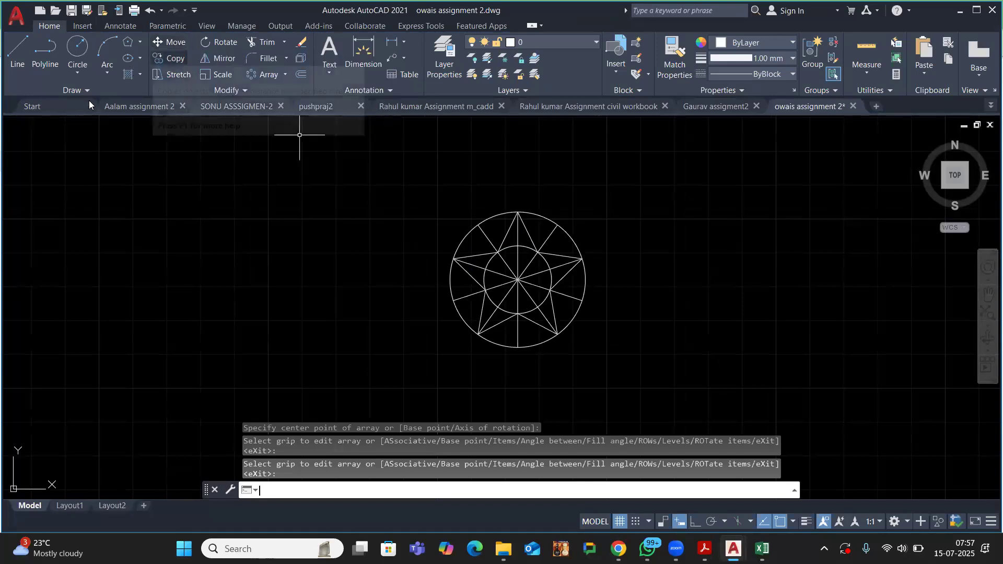
pyautogui.click(108, 74)
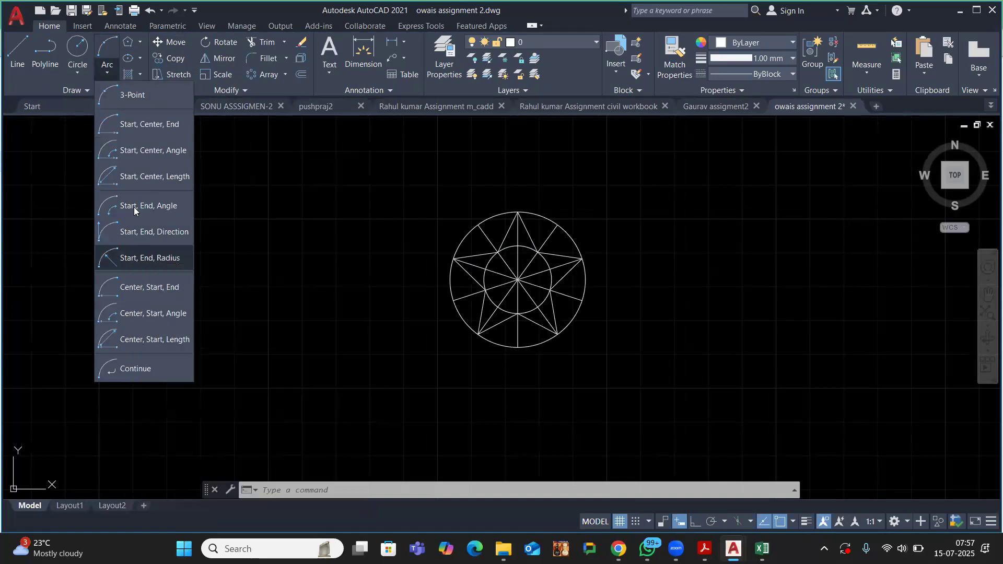
# Draw a 100° arc on the star's upper-right arm, from its midpoint toward the top
pyautogui.click(134, 207)
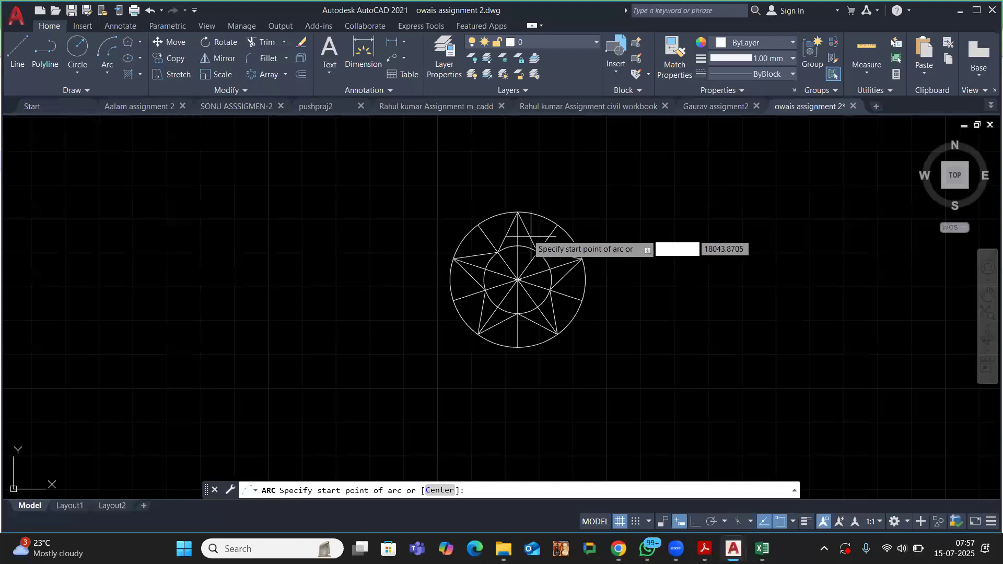
pyautogui.click(561, 255)
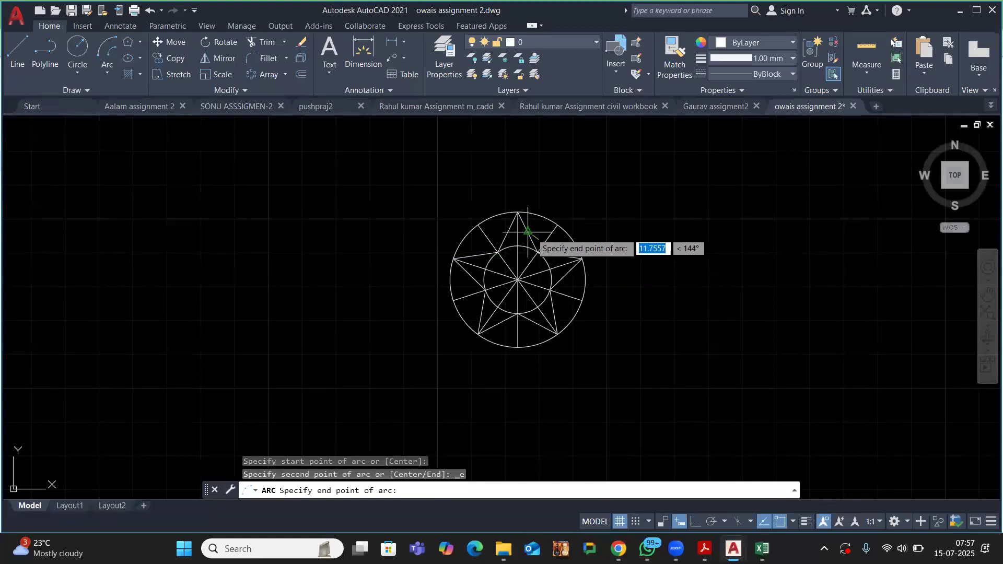
pyautogui.click(527, 230)
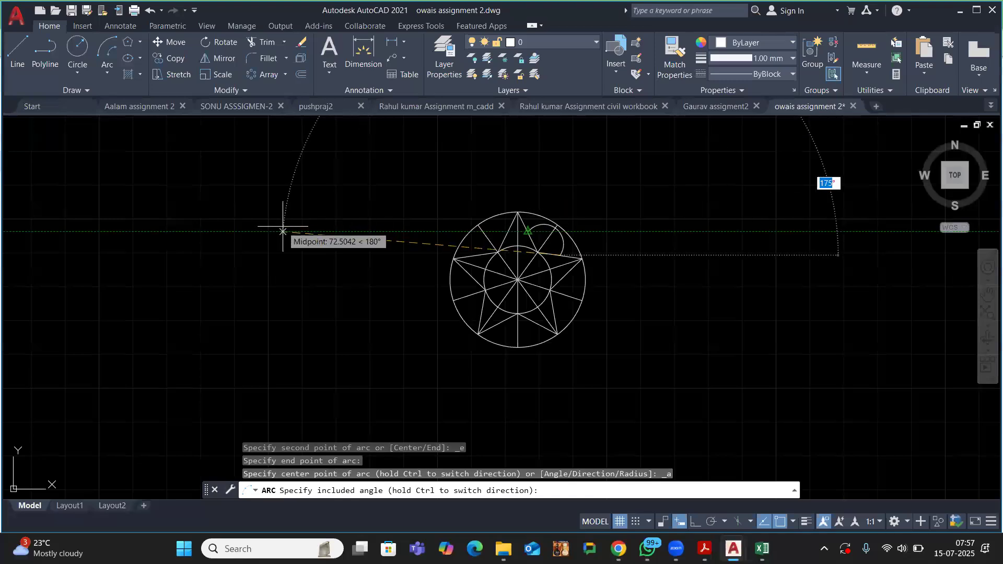
pyautogui.press('BackSpace')
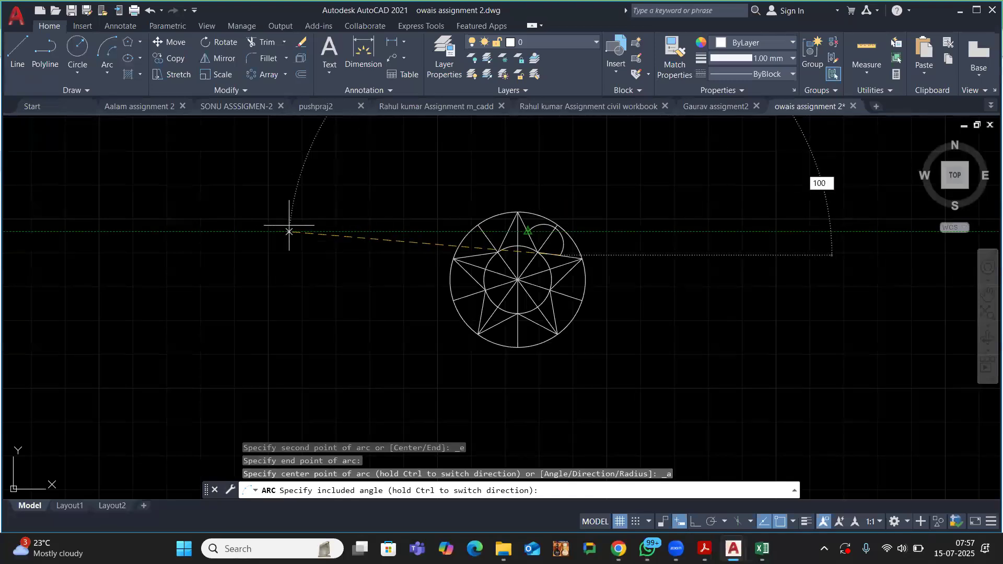
pyautogui.press('Return')
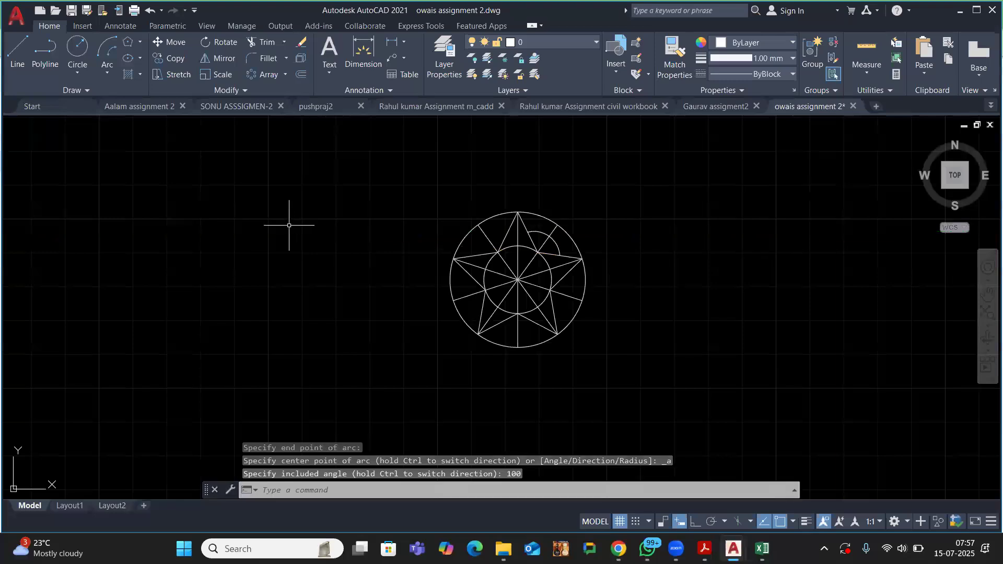
# Offset the arc 1 unit to the inside
pyautogui.scroll(4, 549, 239)
pyautogui.click(562, 234)
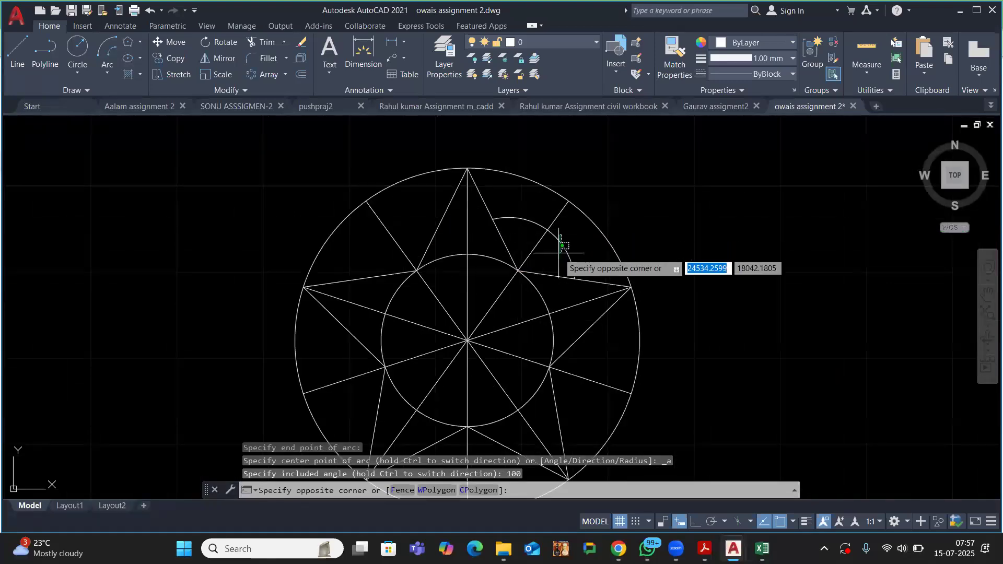
pyautogui.click(558, 251)
pyautogui.click(301, 74)
pyautogui.click(502, 191)
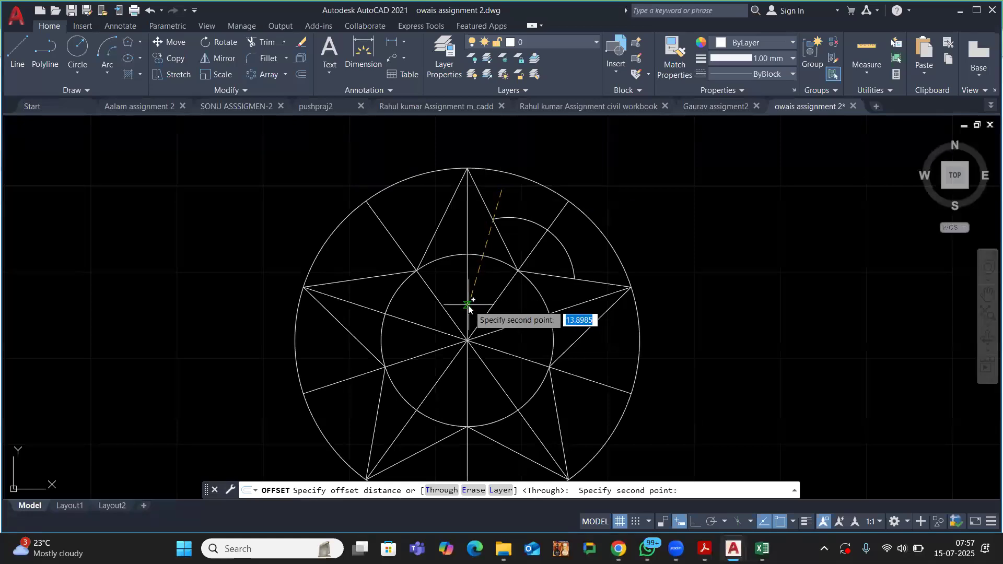
pyautogui.press('Return')
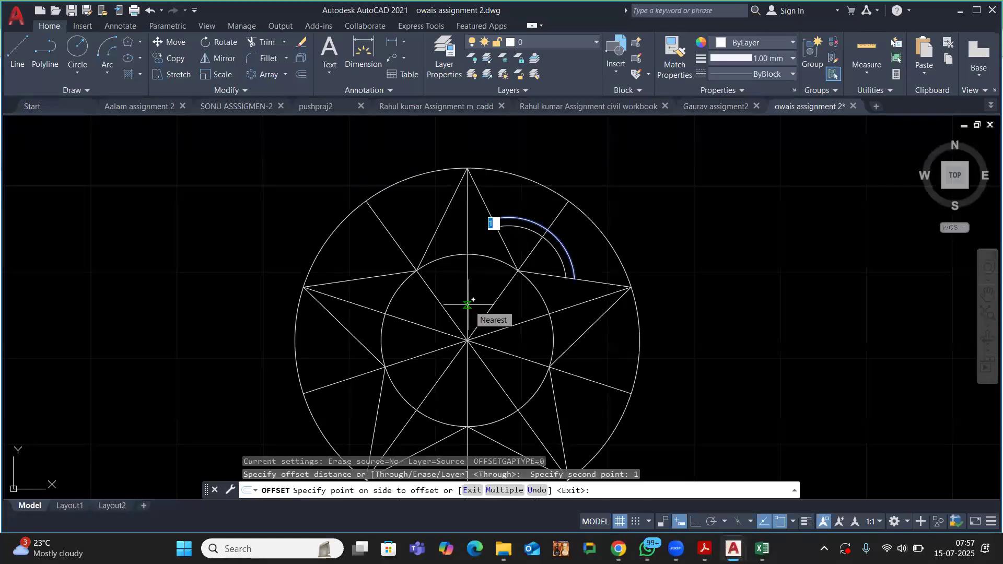
pyautogui.click(456, 303)
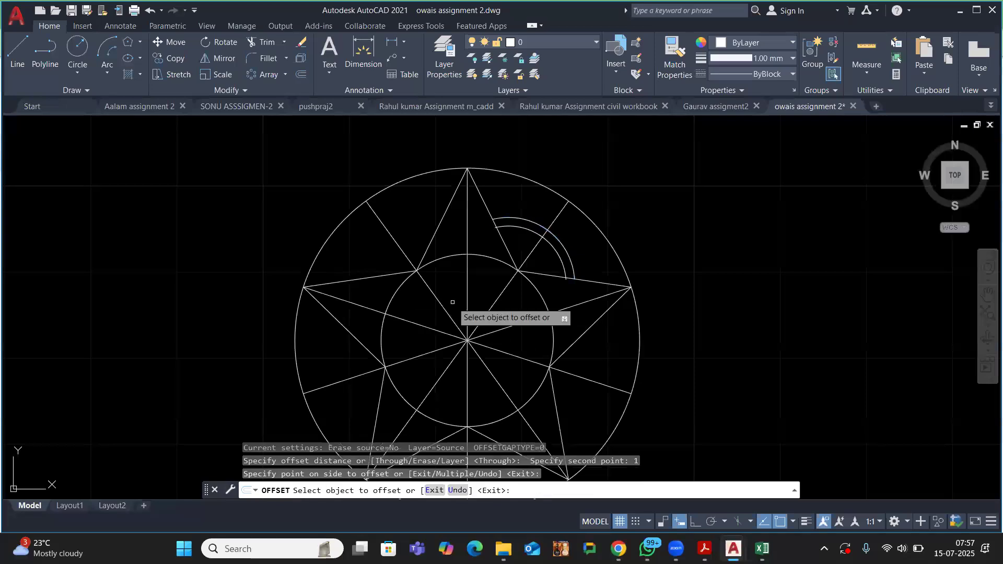
pyautogui.rightClick(597, 227)
pyautogui.click(630, 234)
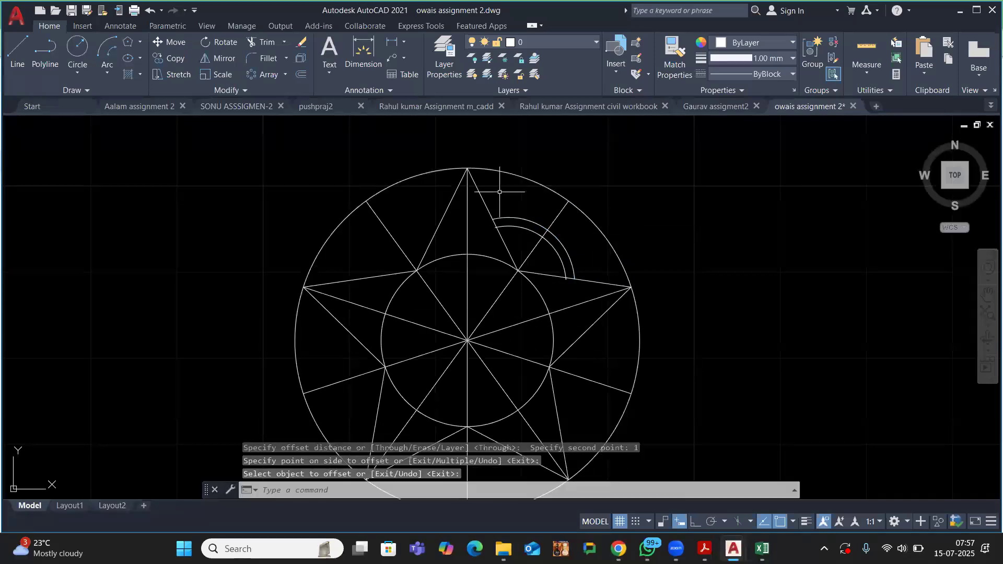
# Trim the arcs at the star lines and select both arcs
pyautogui.click(261, 43)
pyautogui.rightClick(665, 194)
pyautogui.click(691, 201)
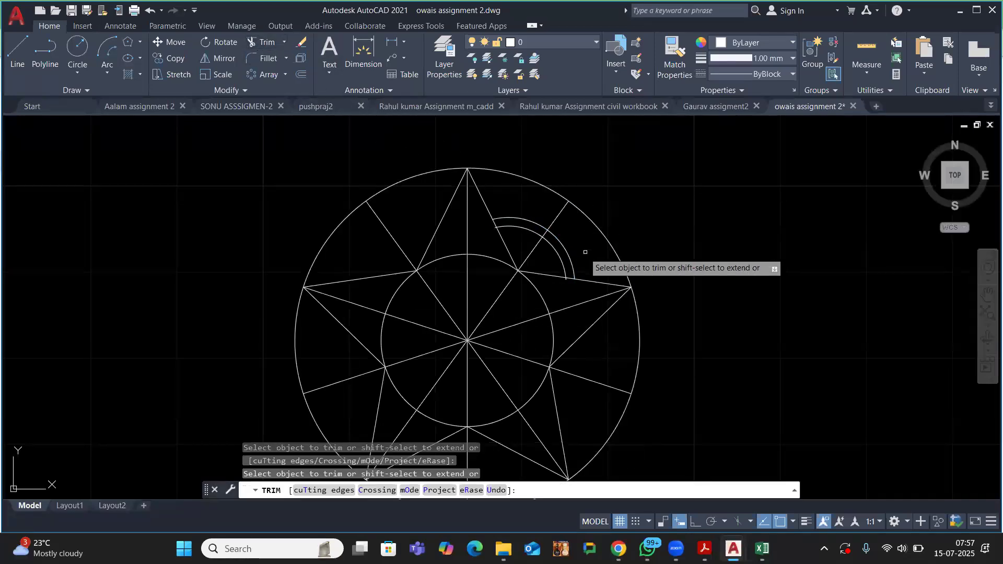
pyautogui.scroll(6, 570, 276)
pyautogui.scroll(-5, 523, 277)
pyautogui.scroll(5, 438, 226)
pyautogui.scroll(-5, 482, 217)
pyautogui.rightClick(670, 195)
pyautogui.click(675, 198)
pyautogui.click(462, 235)
pyautogui.click(649, 309)
pyautogui.moveTo(525, 284); pyautogui.dragTo(535, 229, button='middle')
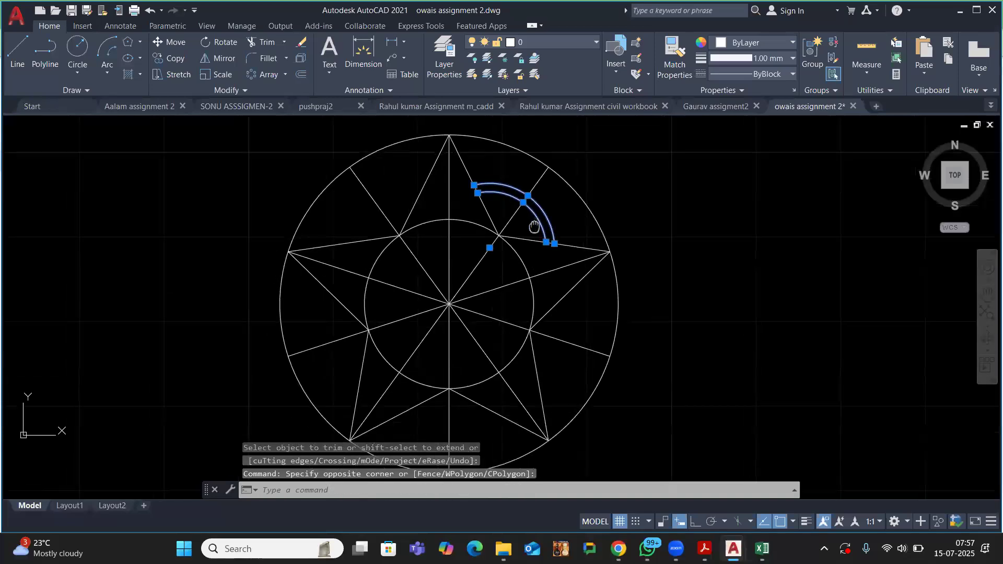
pyautogui.click(259, 75)
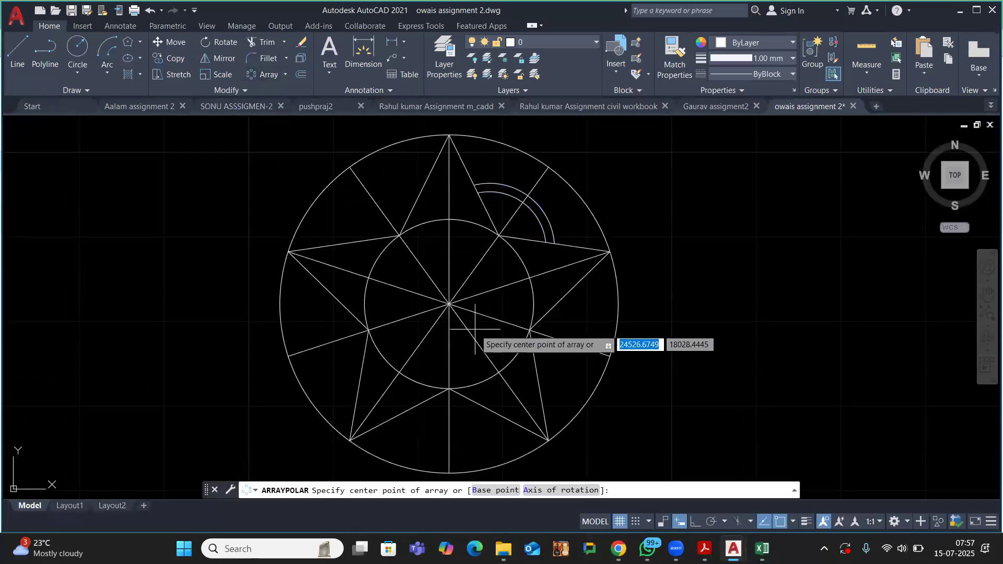
# Polar-array the arc pair 5 times about the star's centre
pyautogui.click(449, 304)
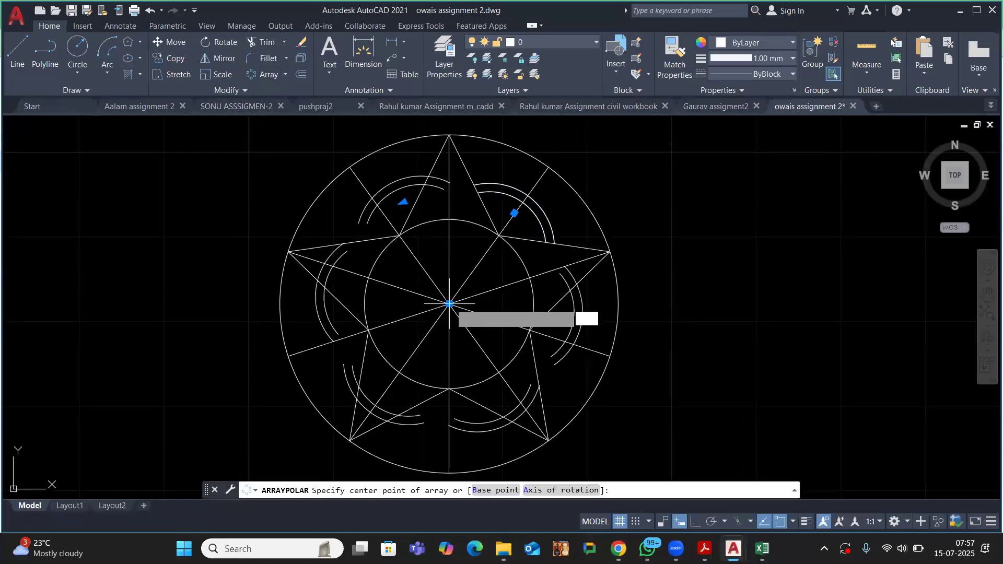
pyautogui.click(140, 47)
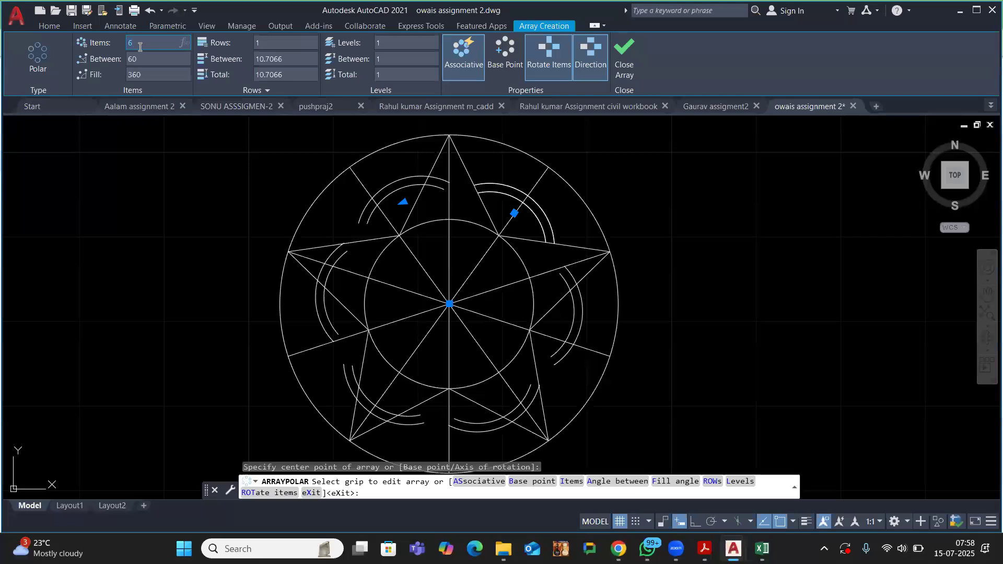
pyautogui.press('Return')
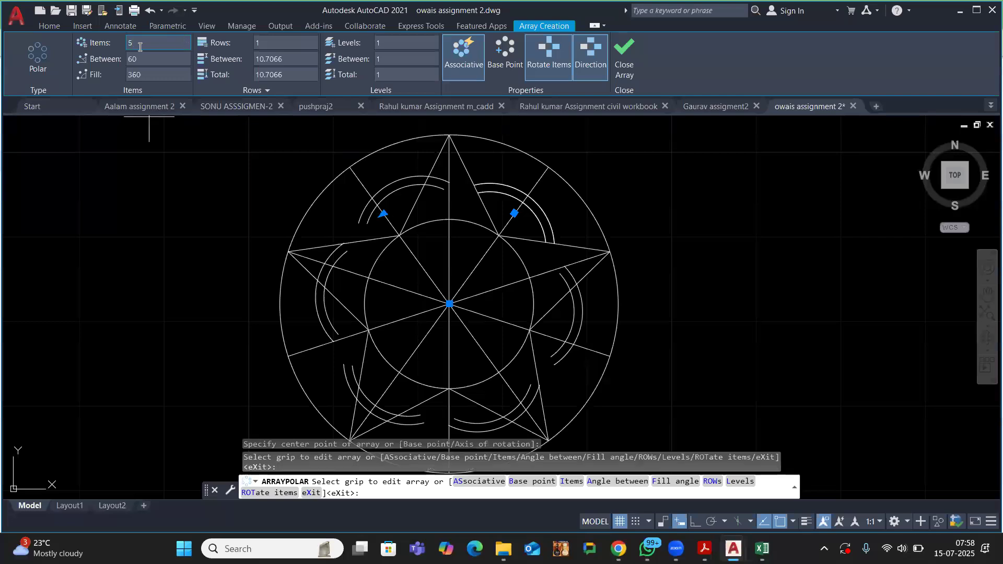
pyautogui.press('Return')
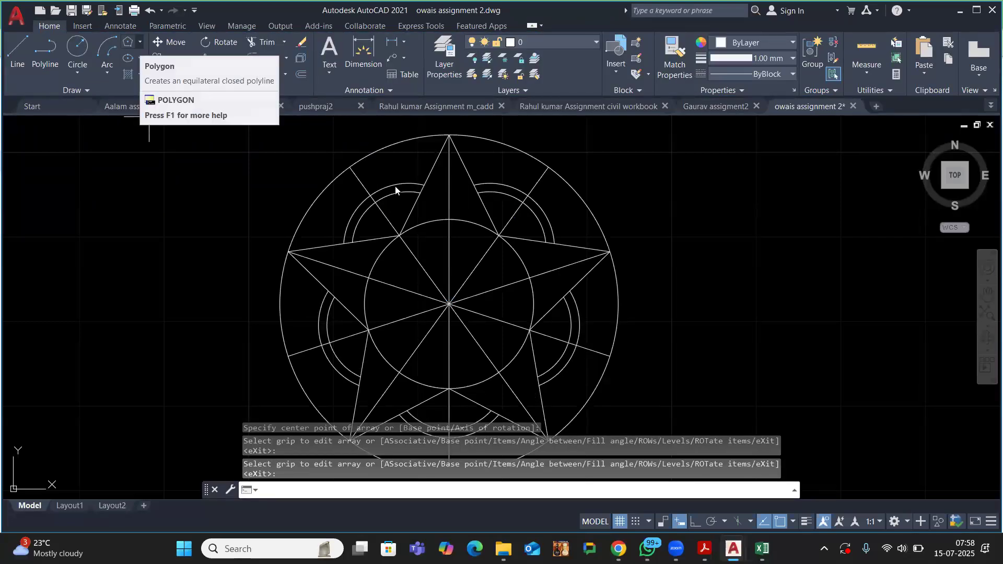
# Erase both guide circles and the radial spoke lines
pyautogui.scroll(-4, 488, 239)
pyautogui.click(498, 222)
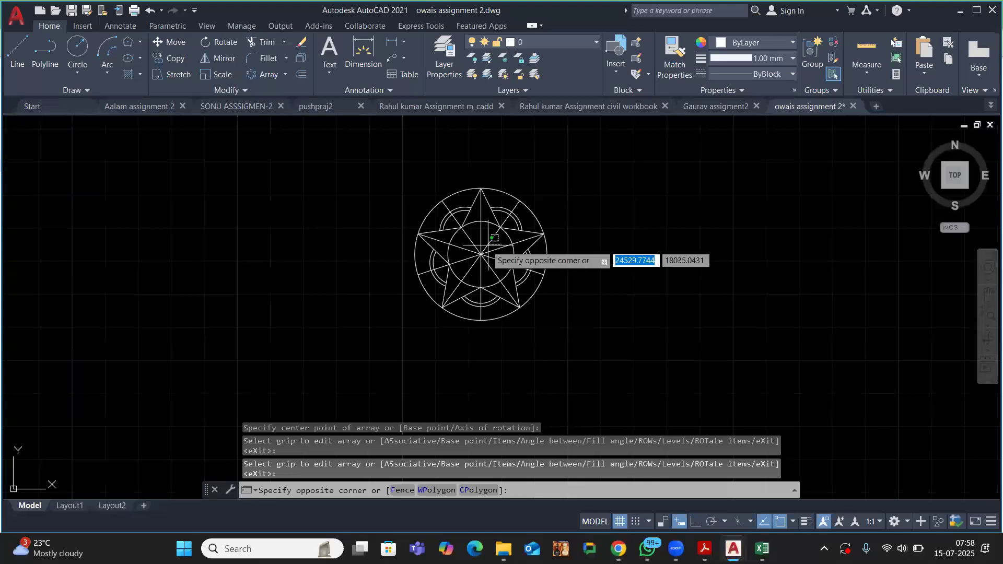
pyautogui.click(467, 255)
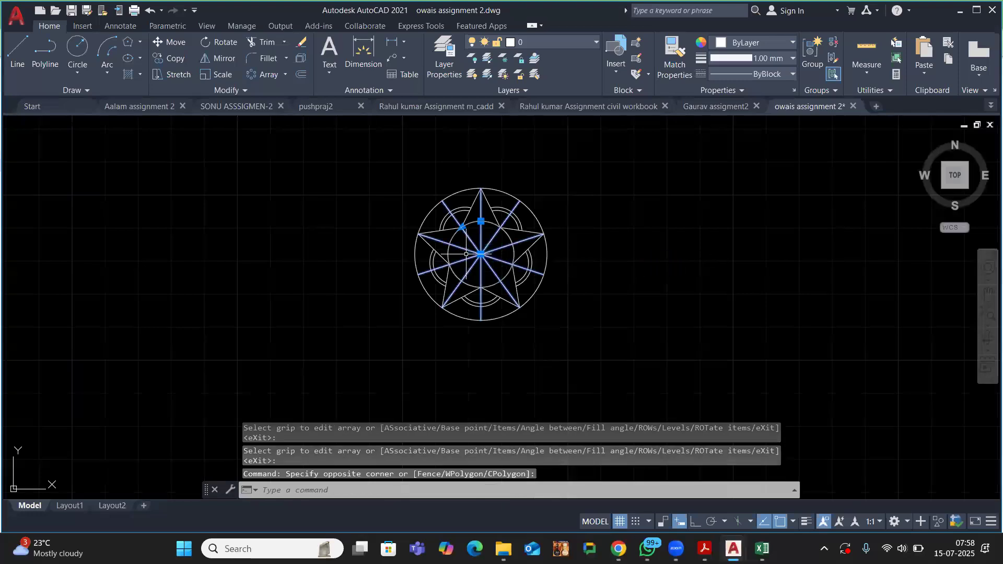
pyautogui.click(539, 214)
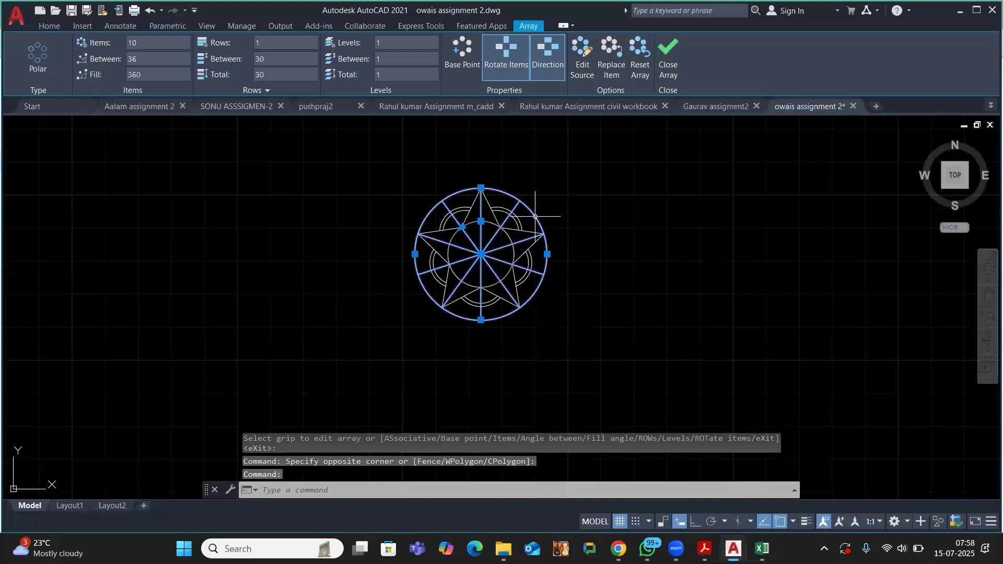
pyautogui.click(508, 240)
pyautogui.rightClick(606, 222)
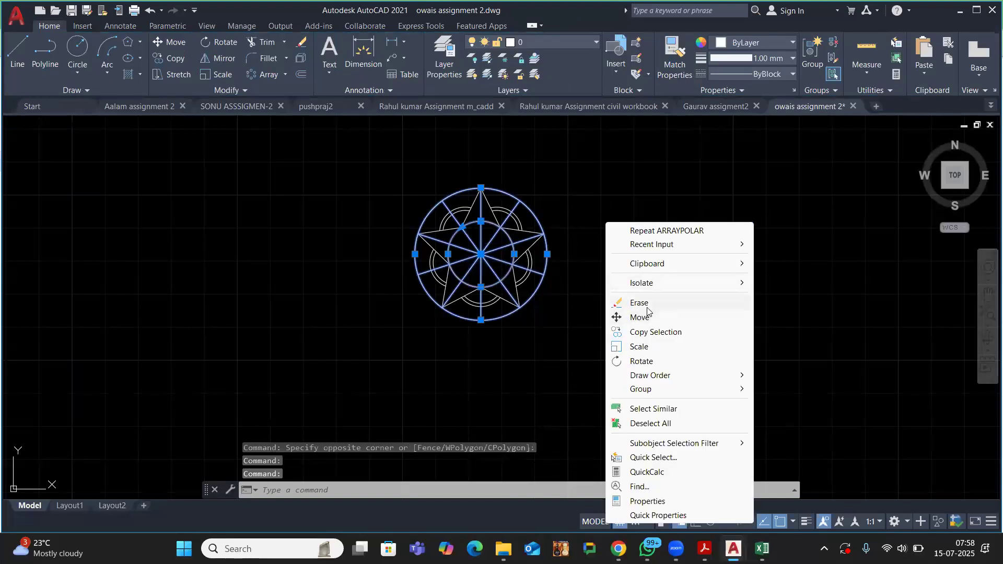
pyautogui.click(646, 303)
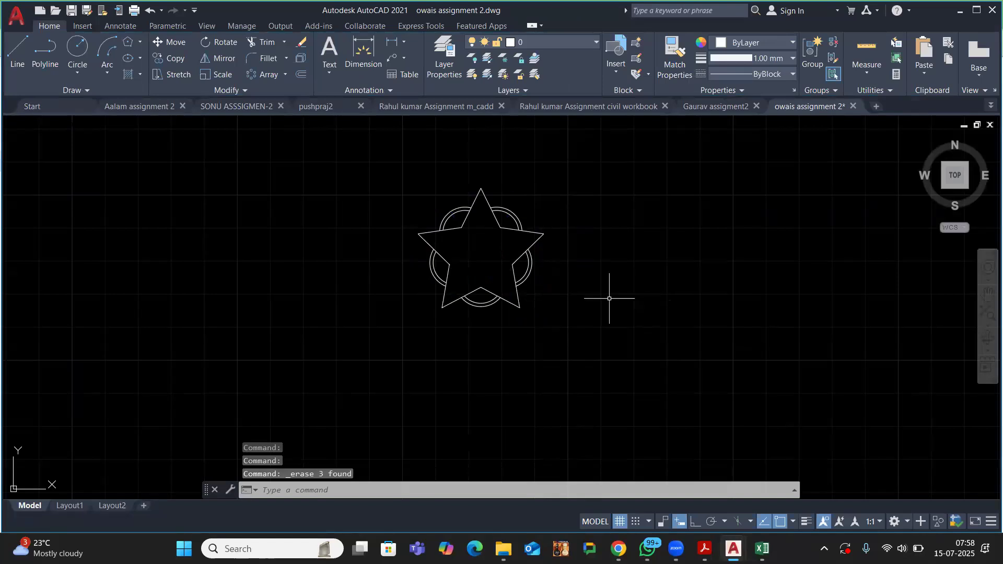
pyautogui.moveTo(332, 258)
pyautogui.mouseDown(button='middle')
pyautogui.moveTo(488, 250)
pyautogui.moveTo(514, 240)
pyautogui.mouseUp(button='middle')
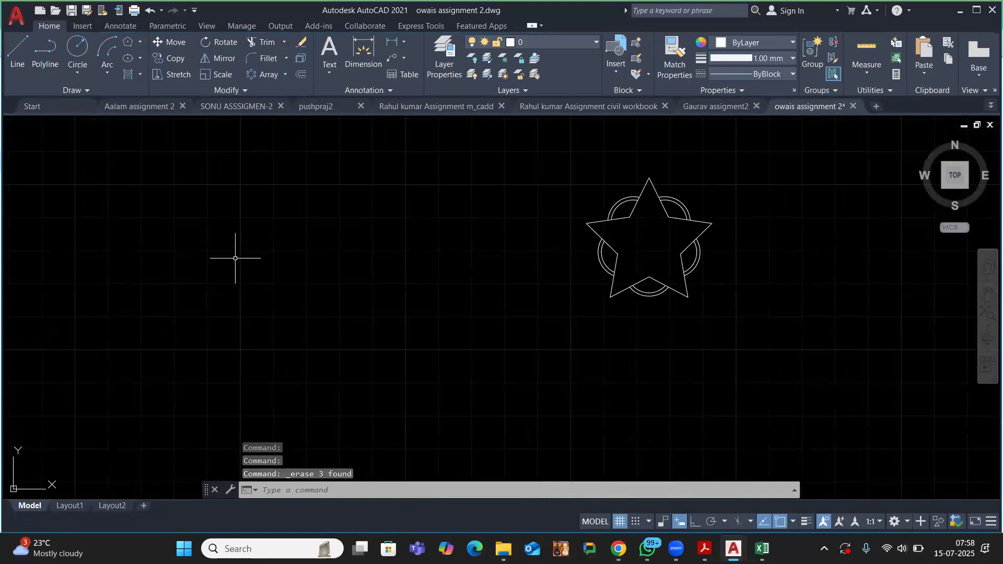
pyautogui.click(139, 57)
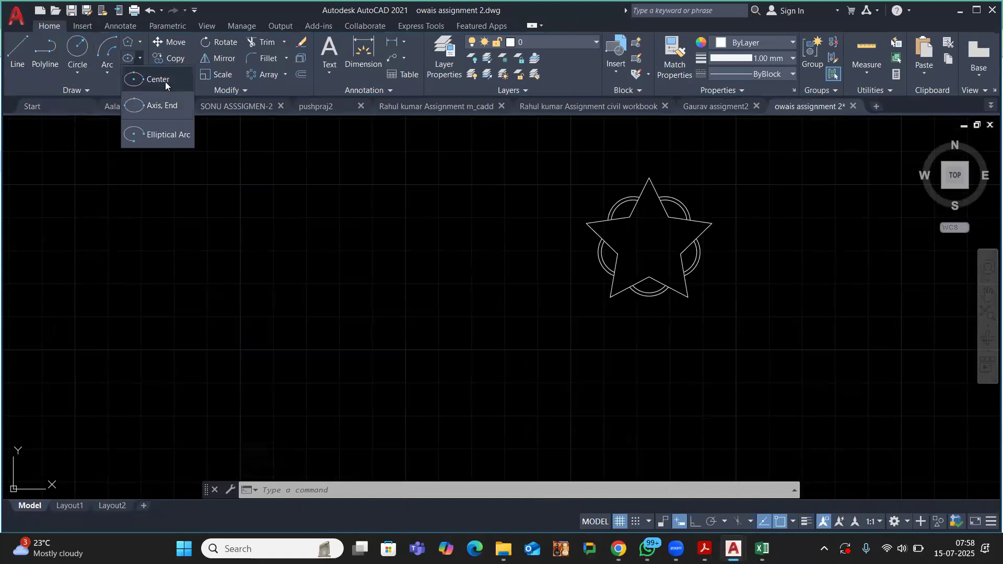
# Draw a centre ellipse left of the star with Ortho on, axis 60 and other axis 35
pyautogui.click(158, 79)
pyautogui.click(319, 318)
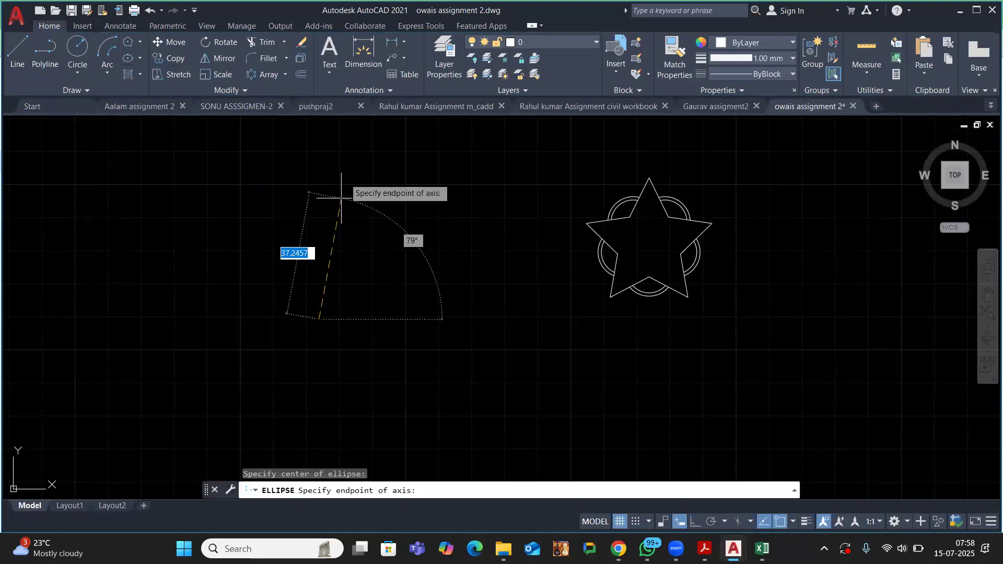
pyautogui.click(693, 521)
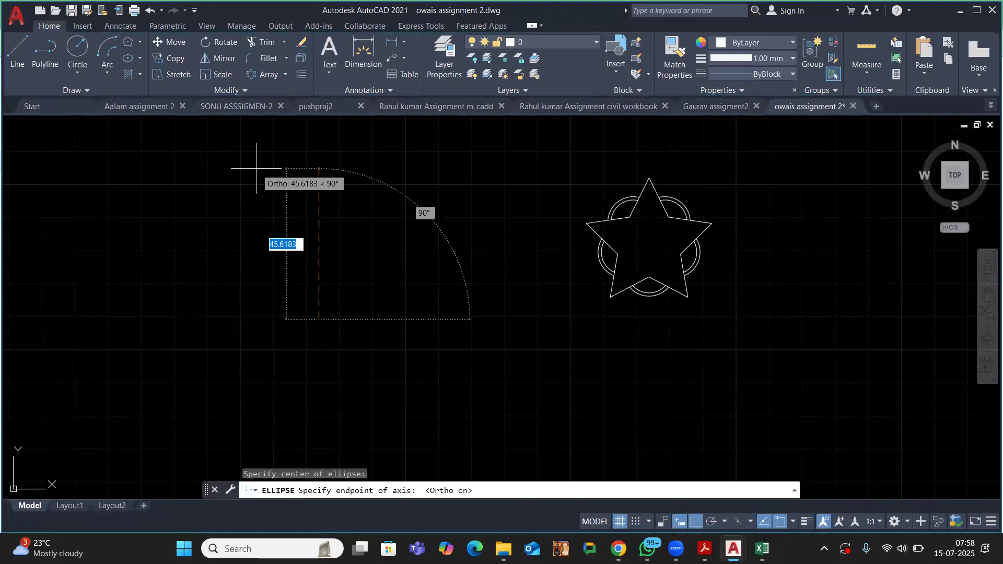
pyautogui.write('60')
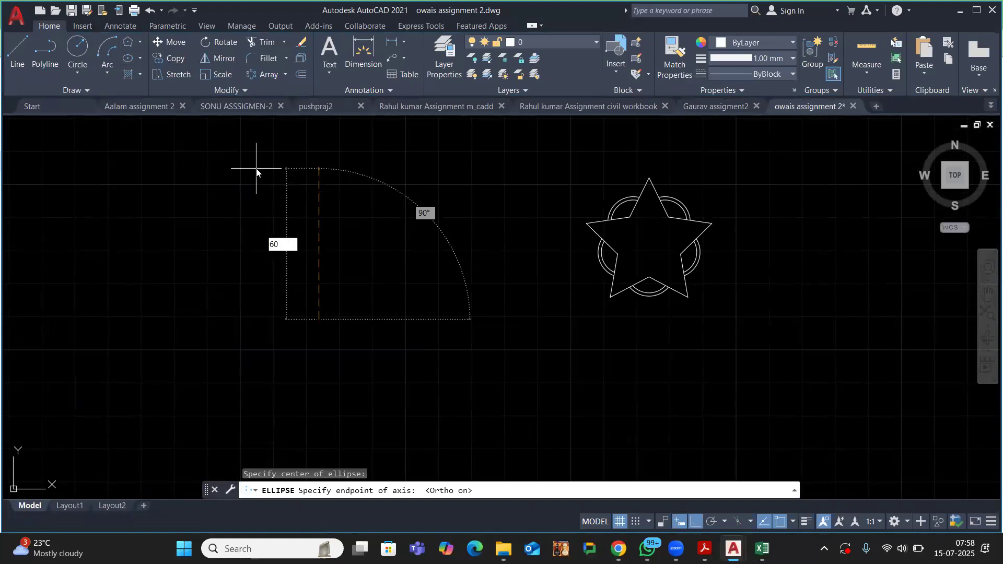
pyautogui.press('Return')
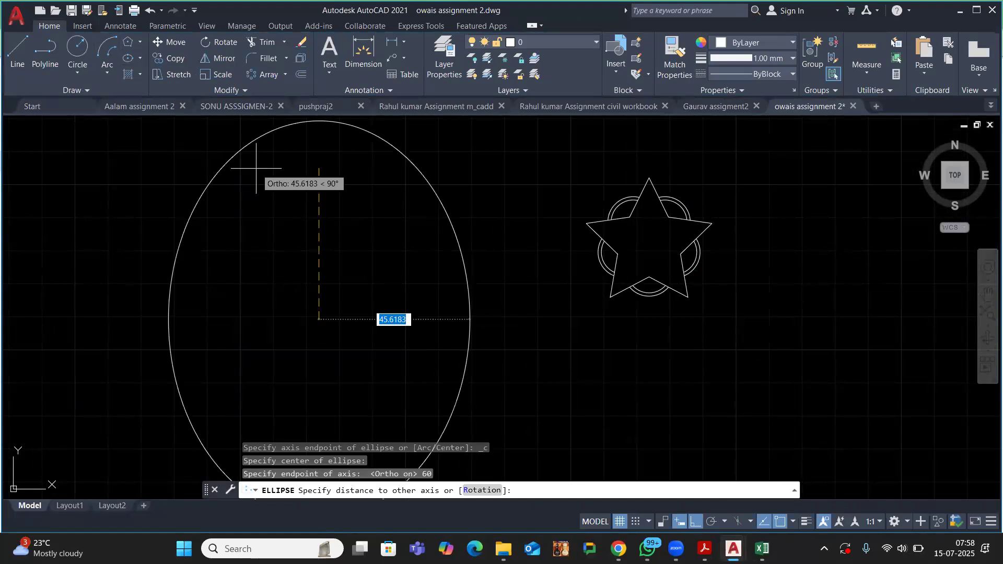
pyautogui.write('35')
pyautogui.press('Return')
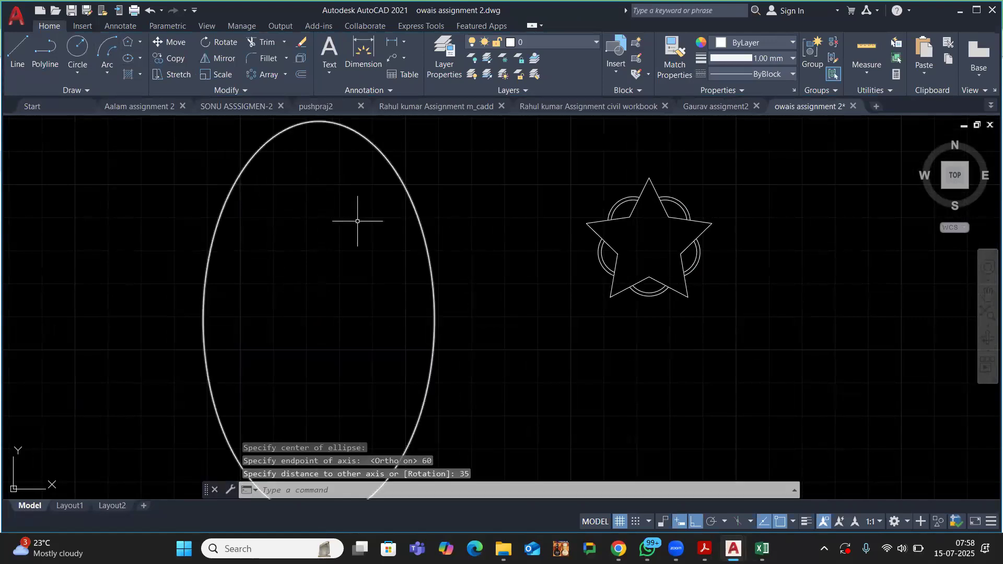
# Offset the outer ellipse 10 units inward to create an inner ellipse
pyautogui.click(426, 180)
pyautogui.click(295, 121)
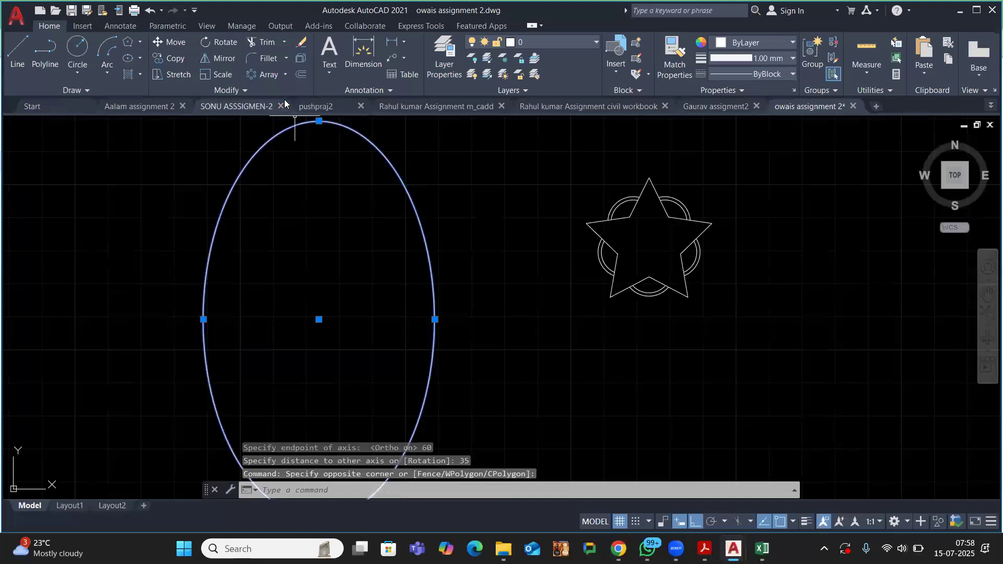
pyautogui.click(301, 74)
pyautogui.click(457, 189)
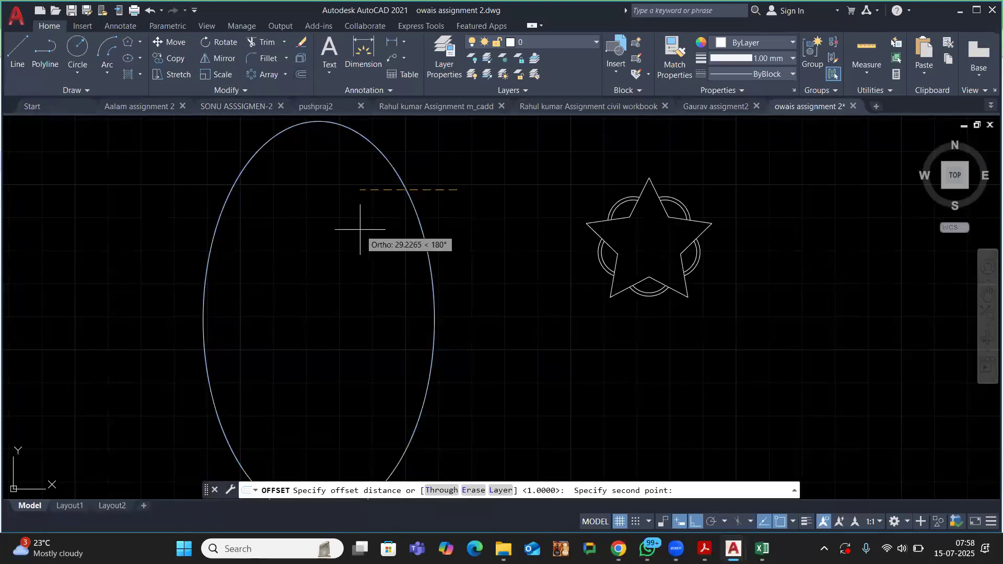
pyautogui.write('10')
pyautogui.press('Return')
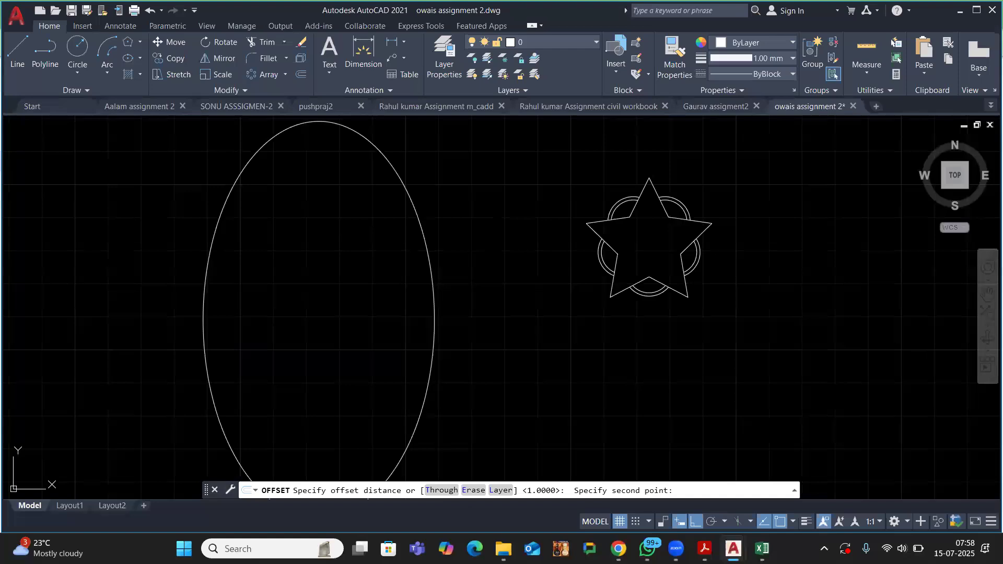
pyautogui.click(360, 229)
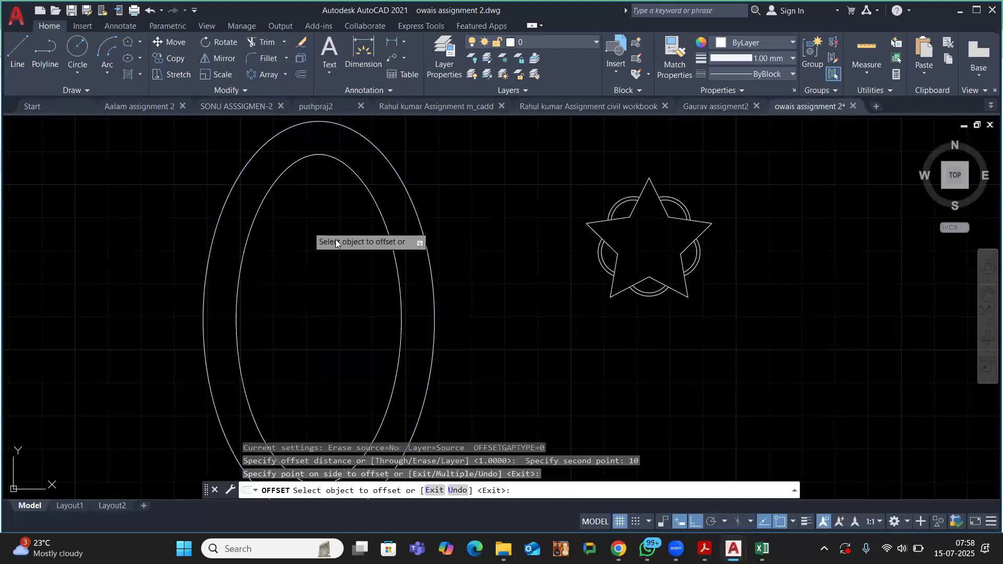
pyautogui.press('Return')
# Move the star and its circles from the star's bottom point onto the ellipse's top
pyautogui.scroll(-2, 336, 236)
pyautogui.click(655, 169)
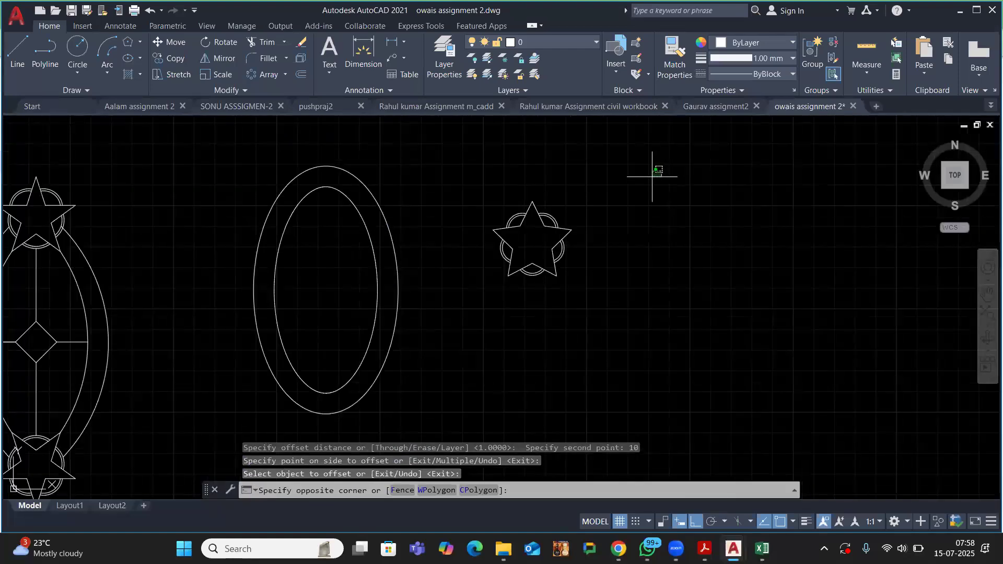
pyautogui.click(468, 314)
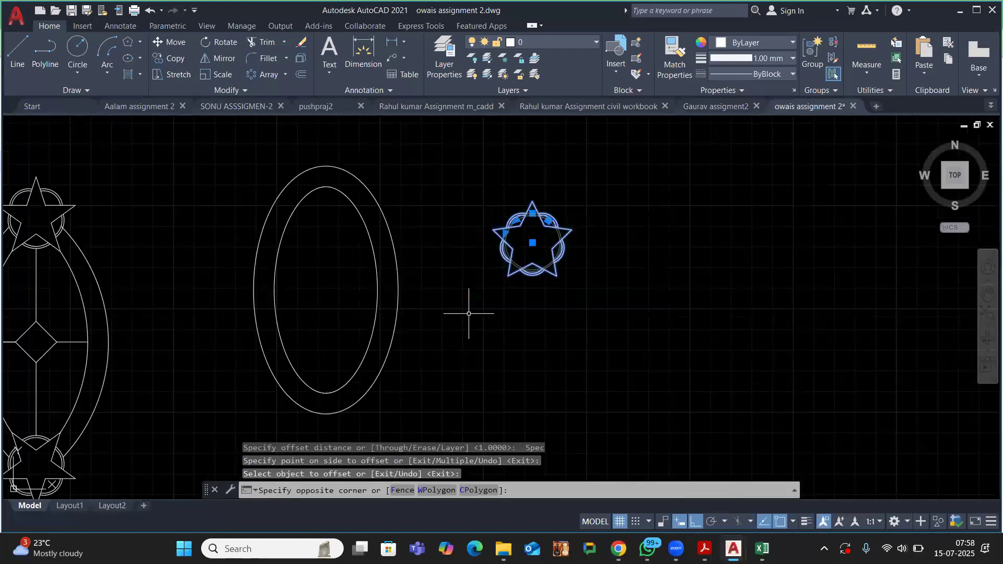
pyautogui.click(173, 45)
pyautogui.scroll(3, 546, 268)
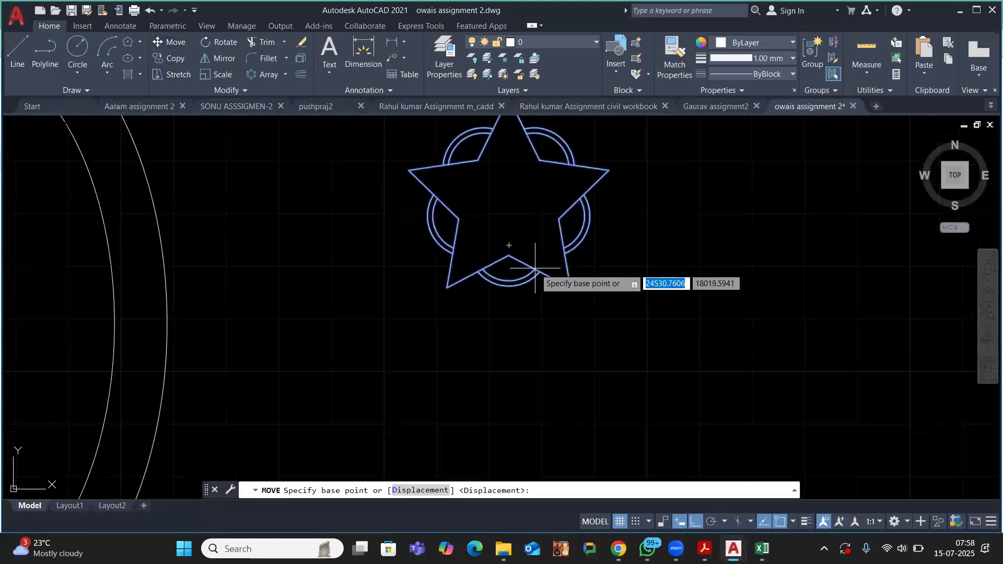
pyautogui.click(509, 245)
pyautogui.scroll(-8, 504, 261)
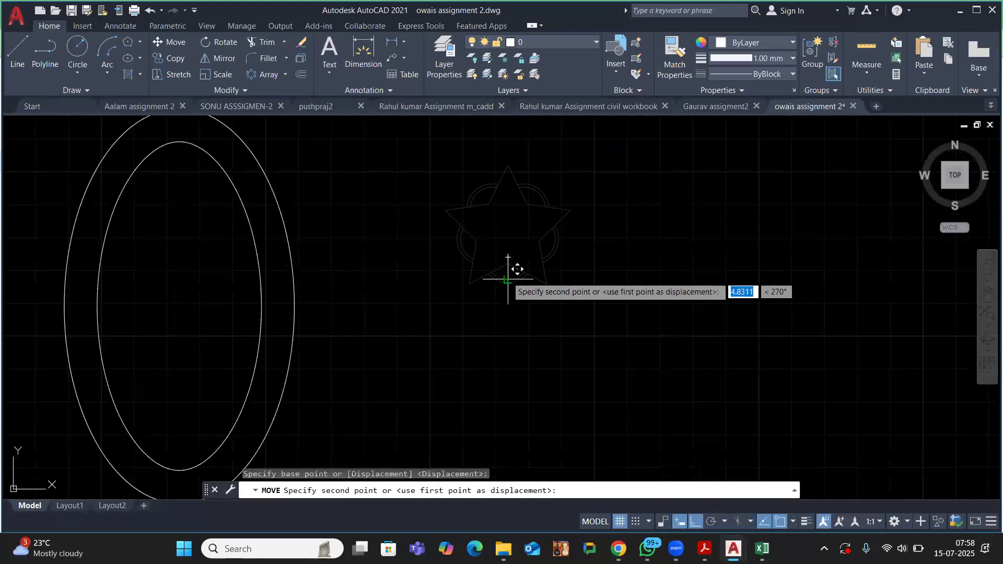
pyautogui.scroll(9, 429, 231)
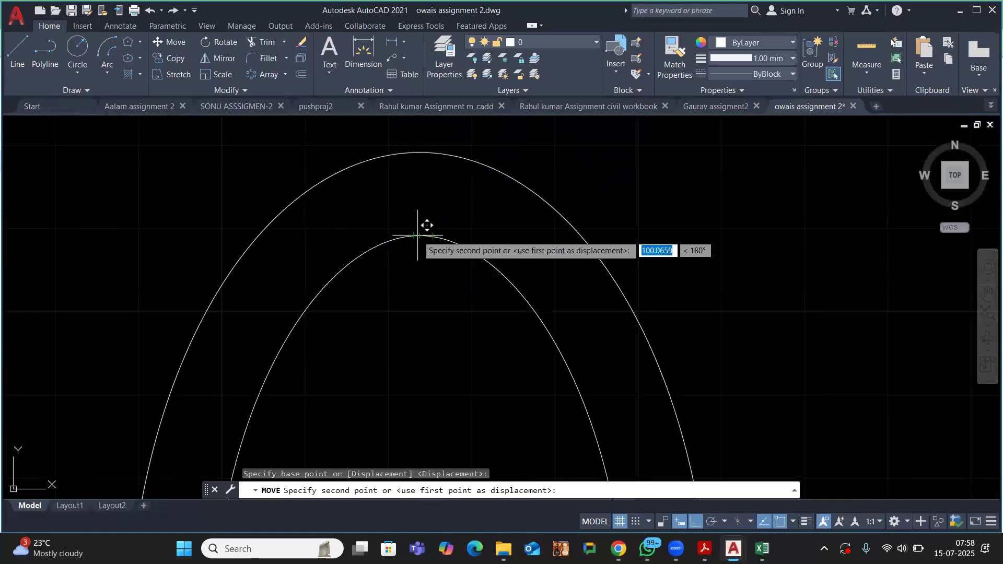
pyautogui.click(413, 236)
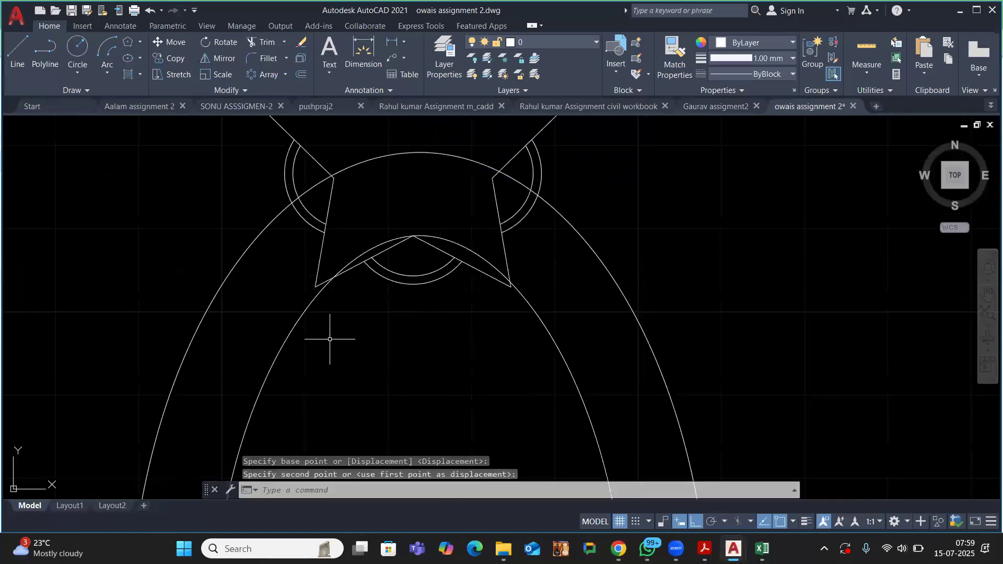
pyautogui.scroll(-5, 332, 338)
pyautogui.click(197, 190)
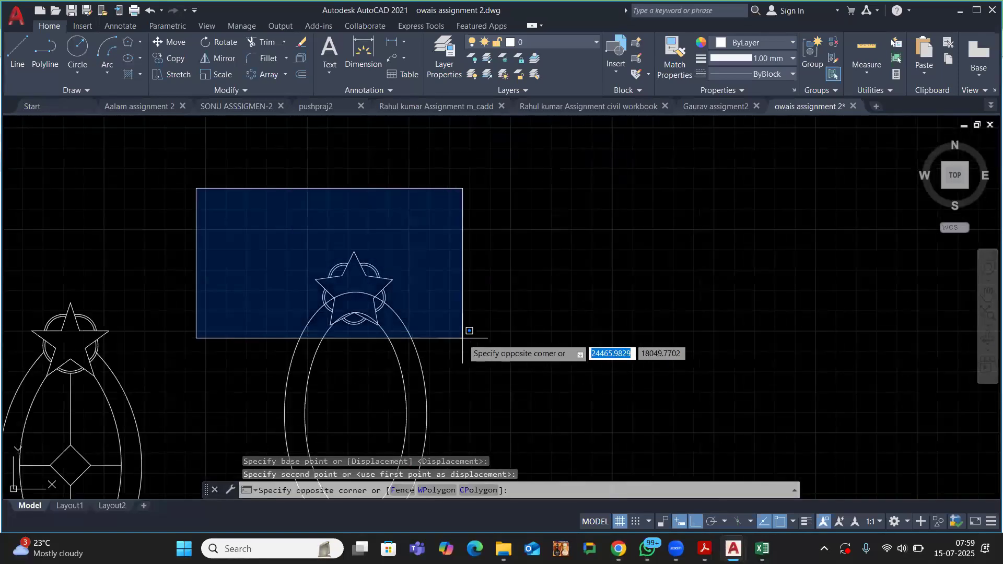
# Mirror the star about a horizontal line through the ellipse centre, keeping the top original
pyautogui.click(481, 356)
pyautogui.moveTo(481, 356)
pyautogui.mouseDown(button='middle')
pyautogui.moveTo(518, 336)
pyautogui.moveTo(501, 230)
pyautogui.mouseUp(button='middle')
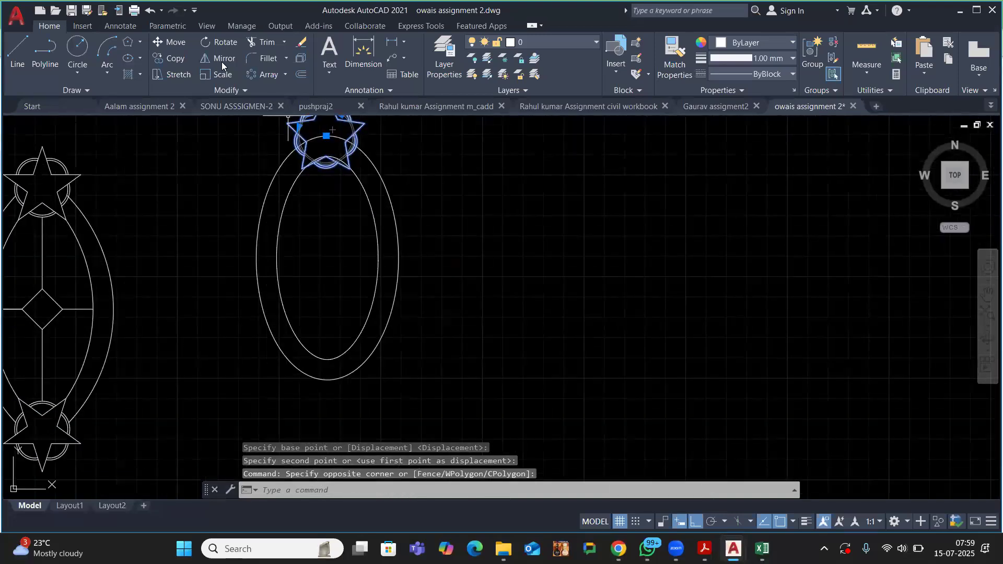
pyautogui.write('mi')
pyautogui.press('Return')
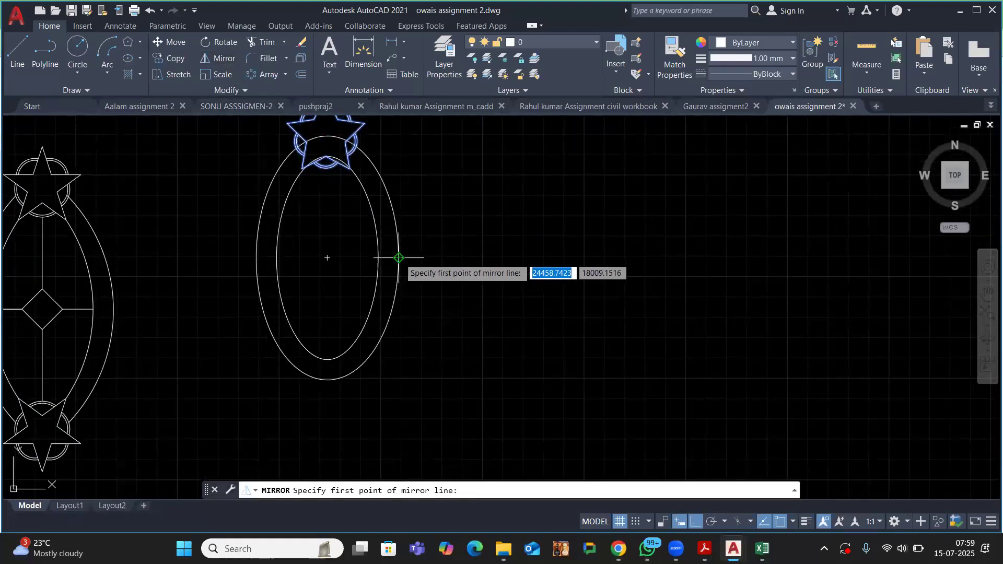
pyautogui.click(327, 258)
pyautogui.click(540, 265)
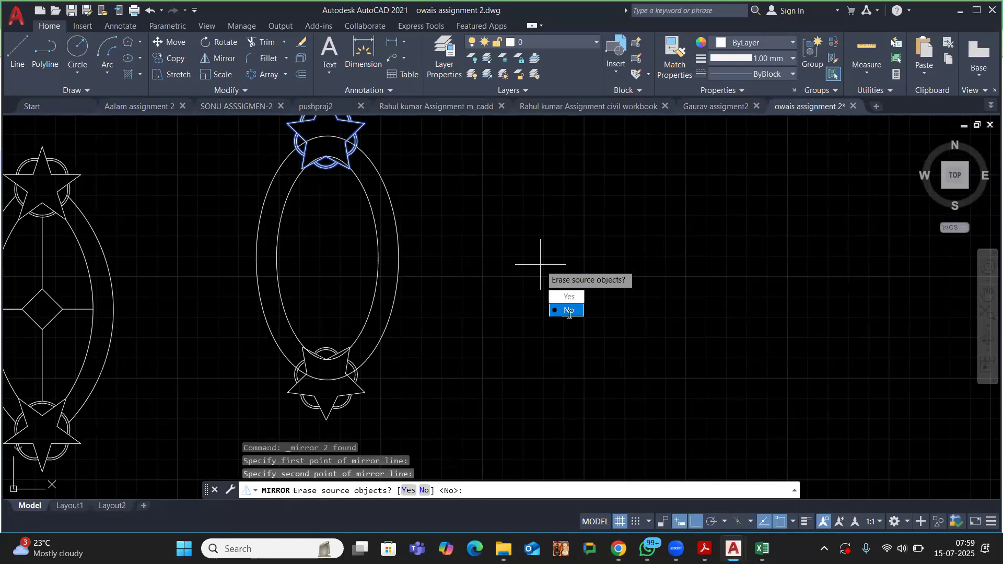
pyautogui.click(570, 310)
pyautogui.scroll(-2, 524, 272)
pyautogui.moveTo(526, 281); pyautogui.dragTo(600, 324, button='middle')
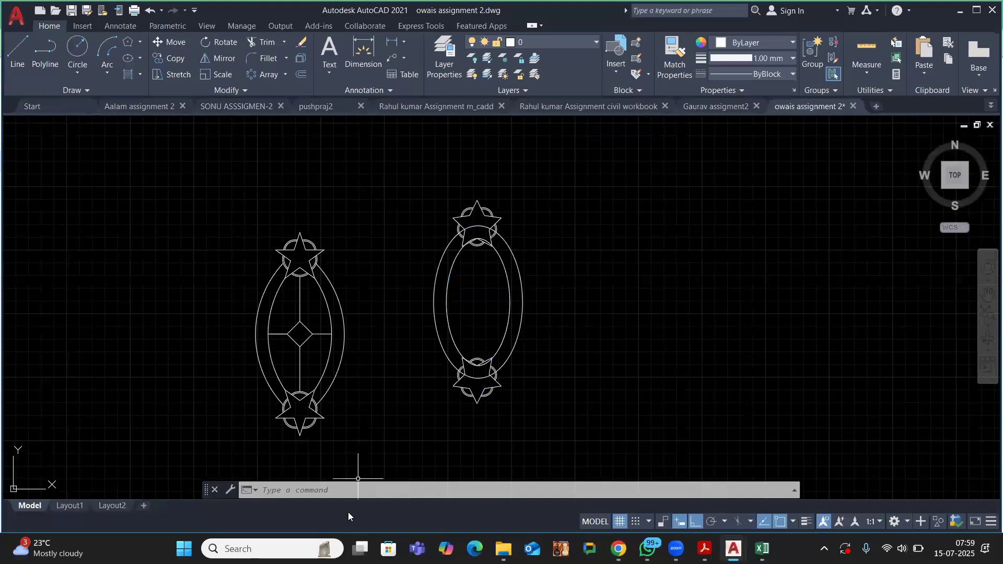
pyautogui.click(583, 216)
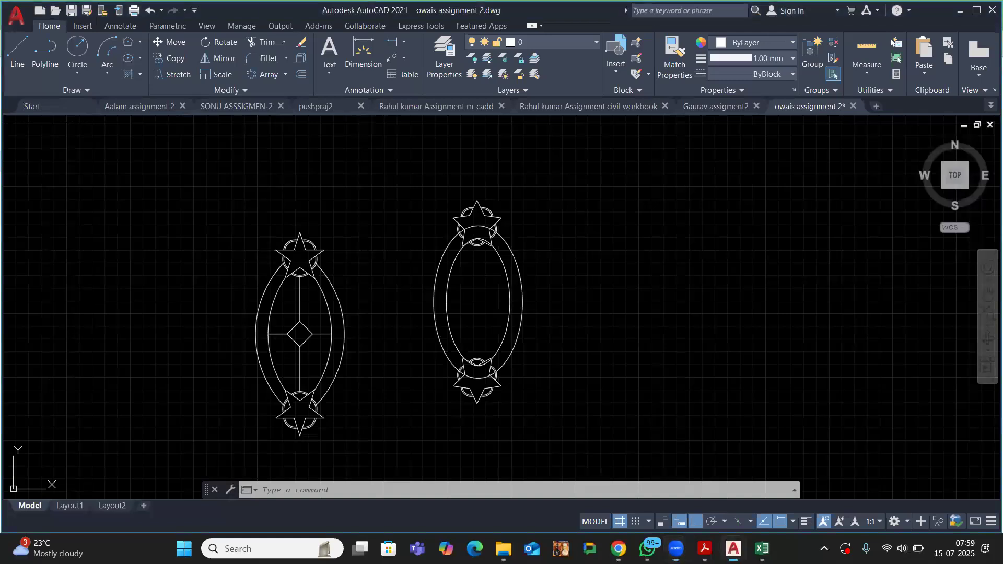
pyautogui.click(406, 304)
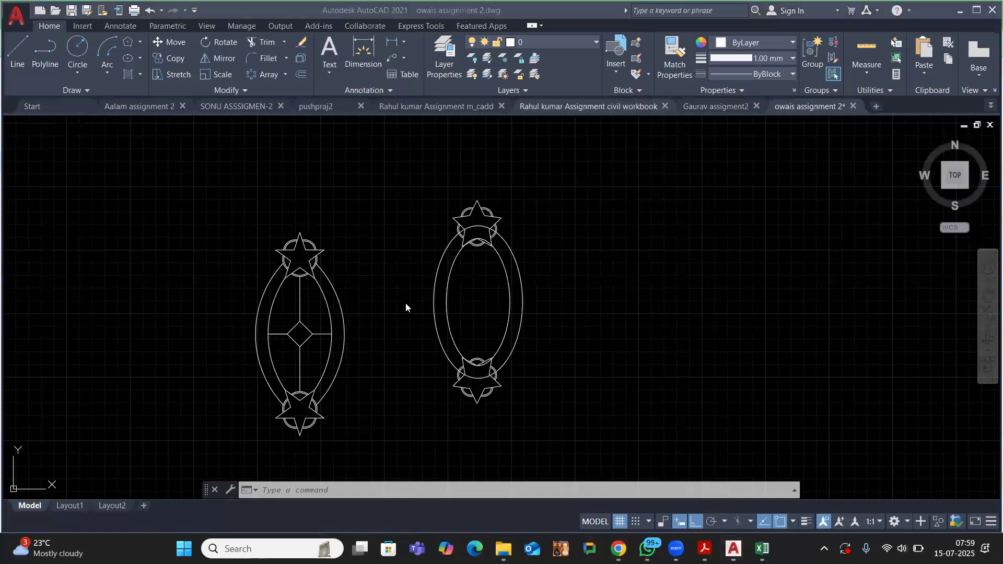
pyautogui.click(591, 181)
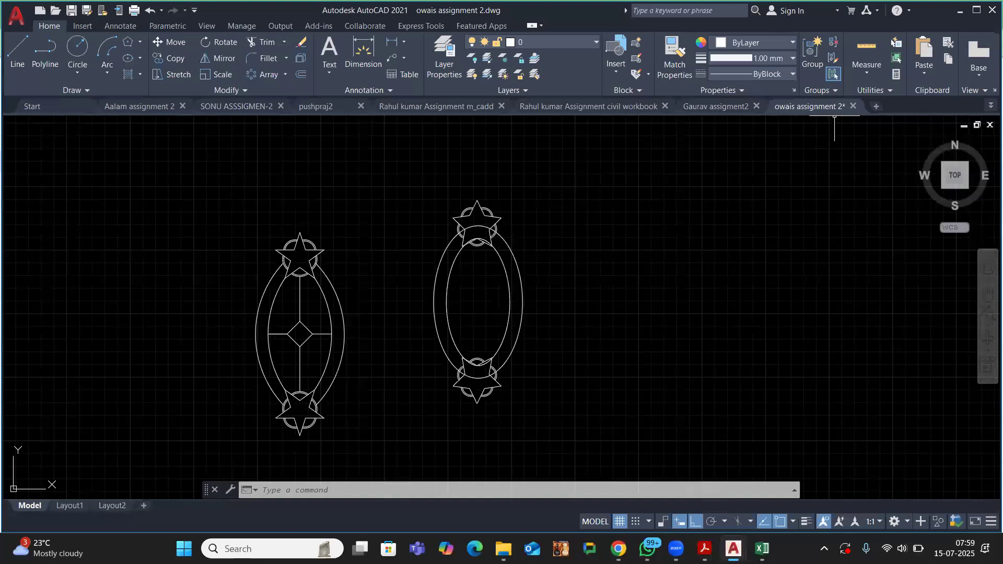
pyautogui.scroll(-6, 680, 224)
pyautogui.moveTo(680, 224); pyautogui.dragTo(674, 297, button='middle')
# Close the current assignment drawing and look over Pages 1–4 of the civil workbook
pyautogui.click(511, 316)
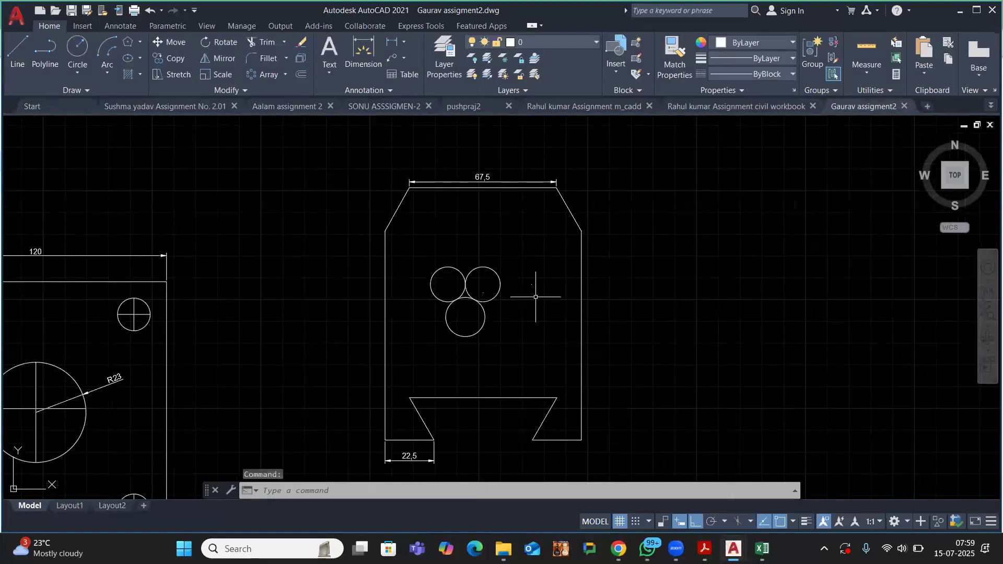
pyautogui.scroll(-5, 425, 329)
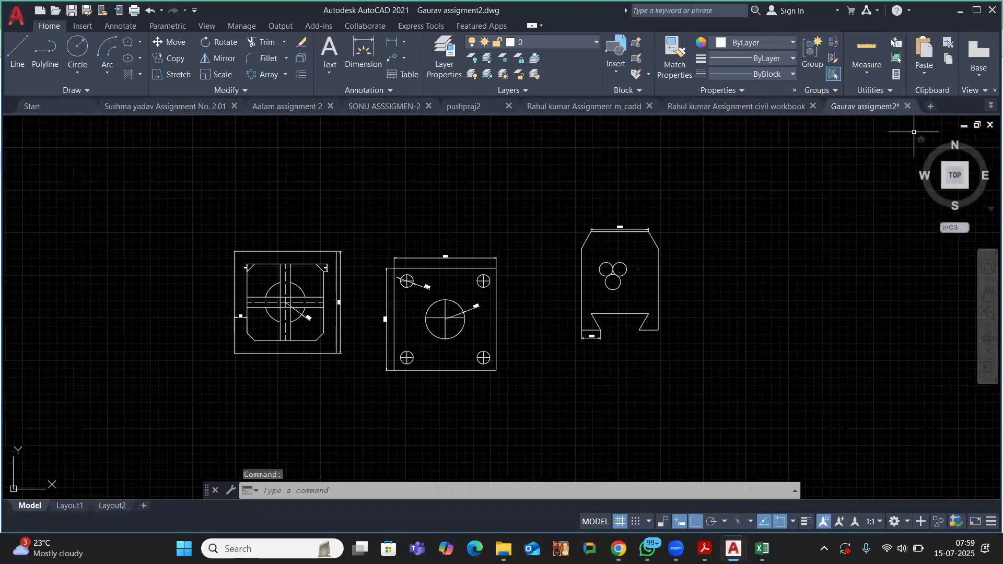
pyautogui.press('Escape')
pyautogui.press('Escape')
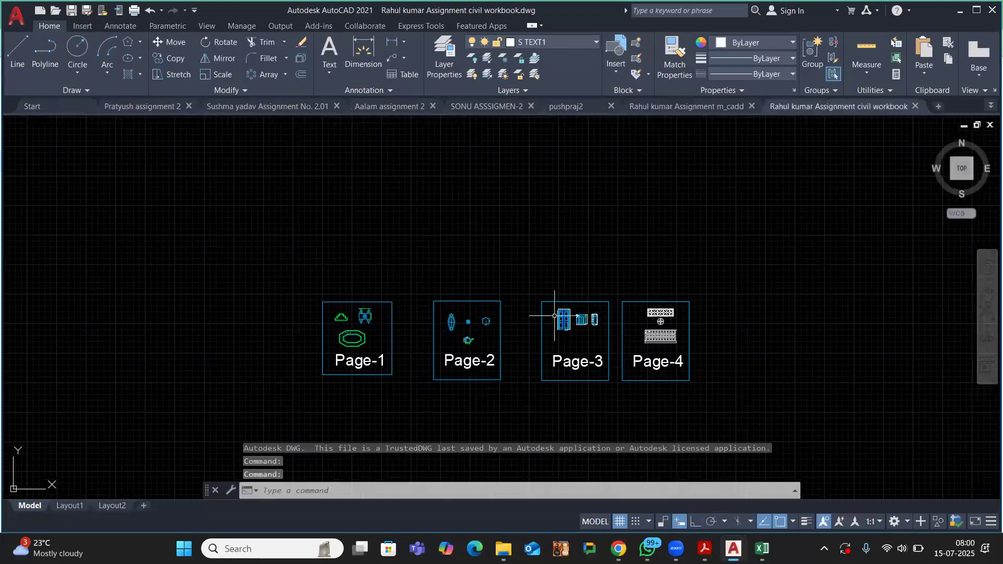
pyautogui.scroll(4, 694, 375)
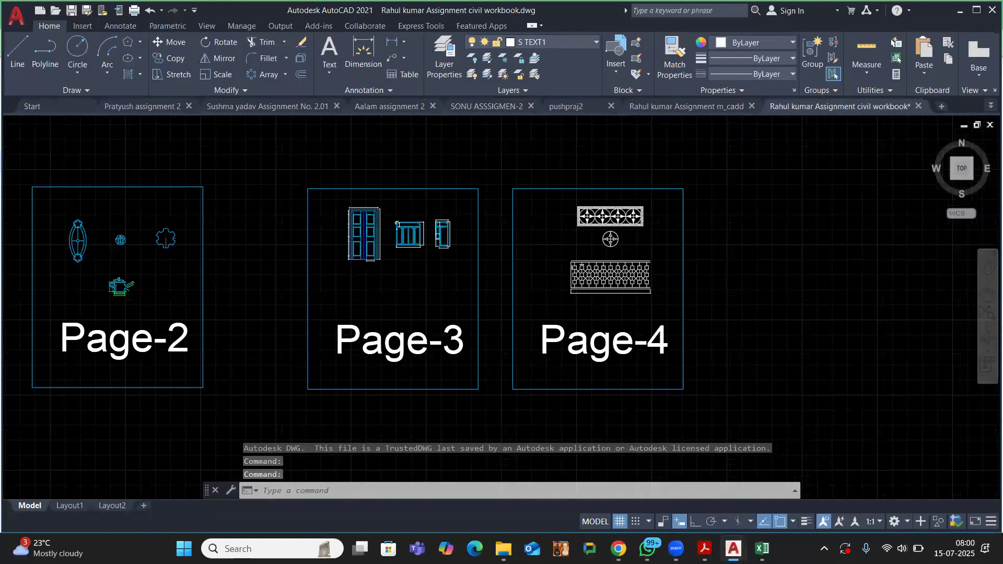
pyautogui.scroll(2, 693, 373)
pyautogui.moveTo(660, 315); pyautogui.dragTo(705, 398, button='middle')
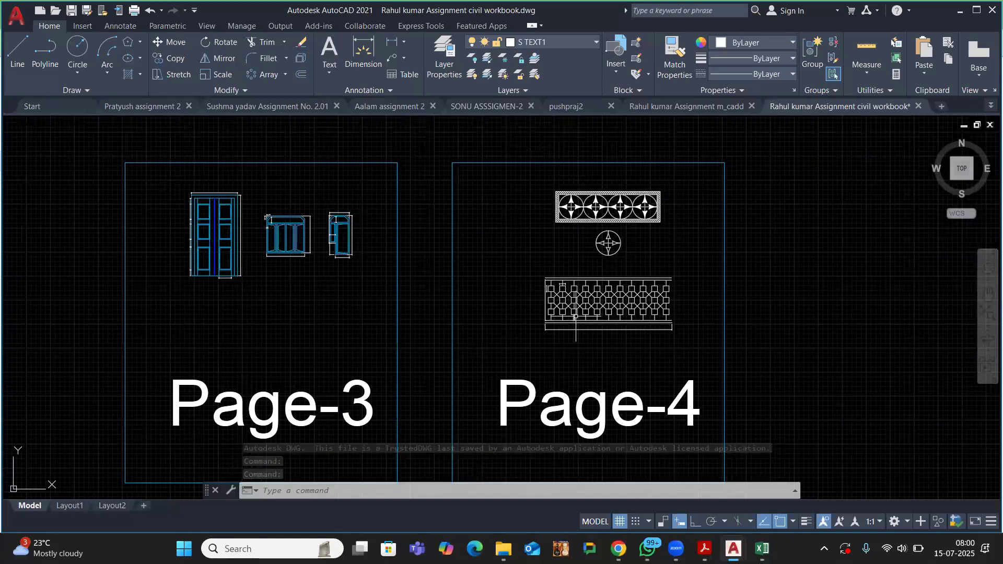
pyautogui.scroll(-2, 400, 360)
pyautogui.moveTo(401, 361); pyautogui.dragTo(571, 343, button='middle')
pyautogui.moveTo(249, 346); pyautogui.dragTo(560, 336, button='middle')
pyautogui.scroll(-3, 562, 272)
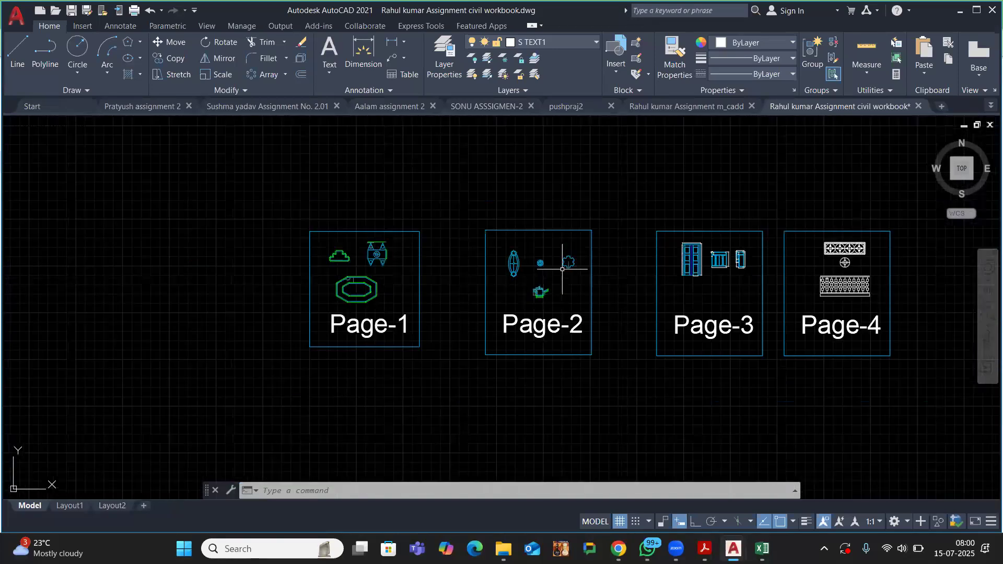
pyautogui.moveTo(753, 320); pyautogui.dragTo(567, 303, button='middle')
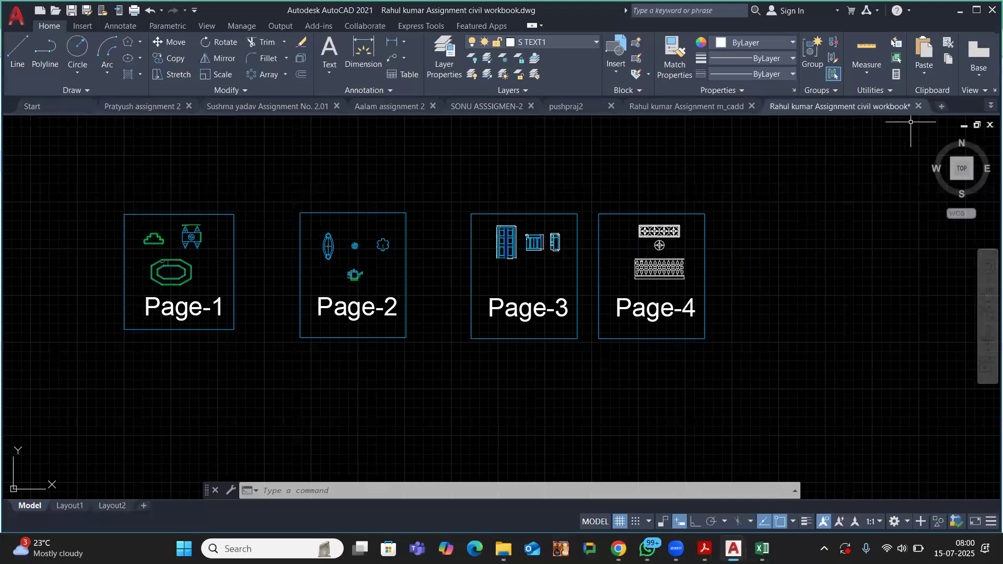
# Close the civil workbook and the three-page assignment drawing, discarding changes to both
pyautogui.click(918, 106)
pyautogui.click(543, 302)
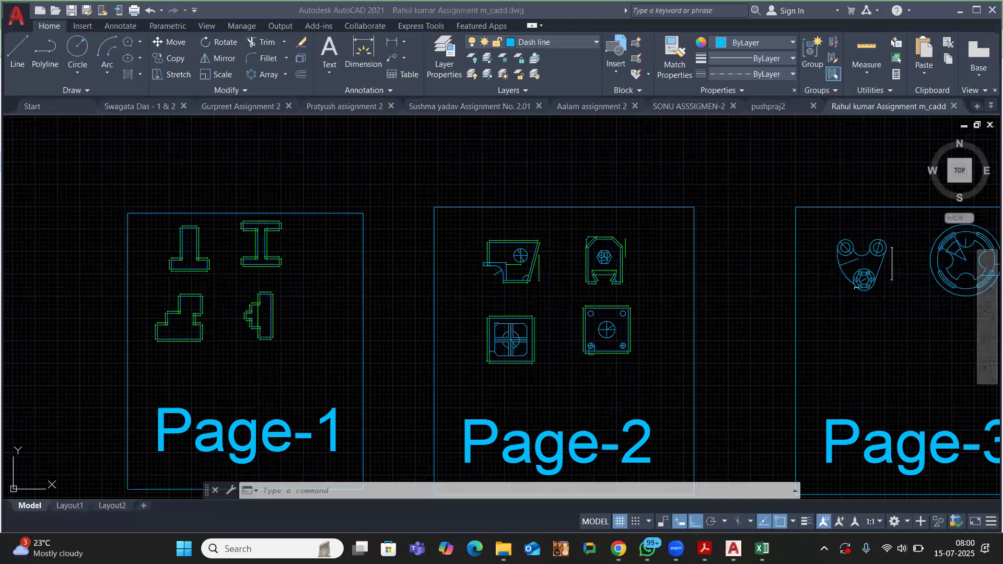
pyautogui.scroll(-2, 639, 198)
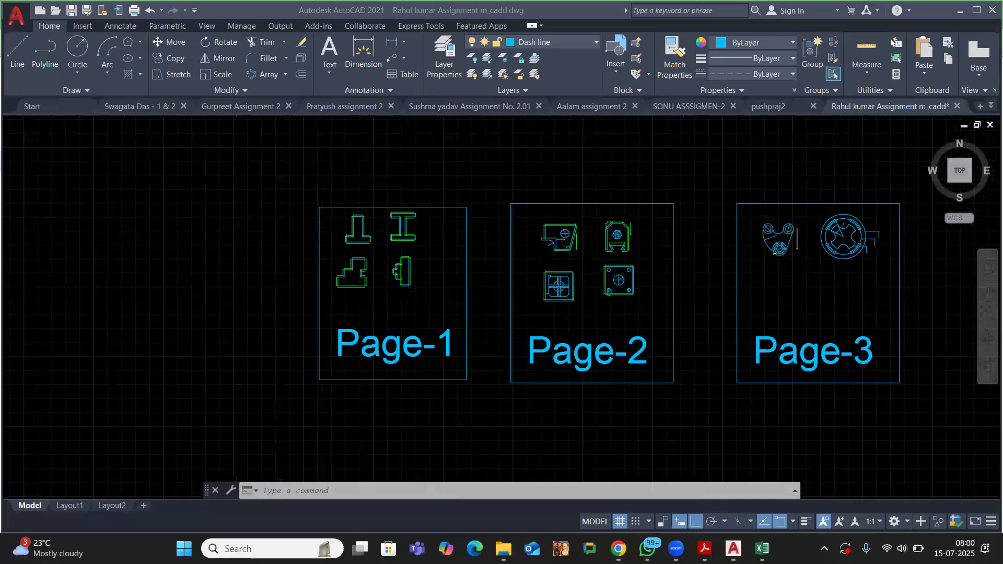
pyautogui.click(958, 106)
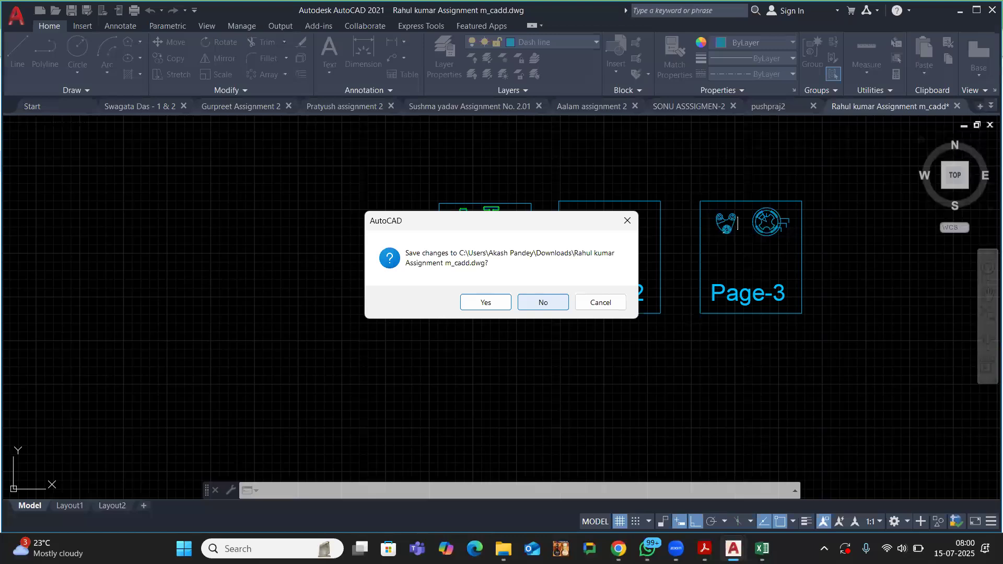
pyautogui.click(543, 302)
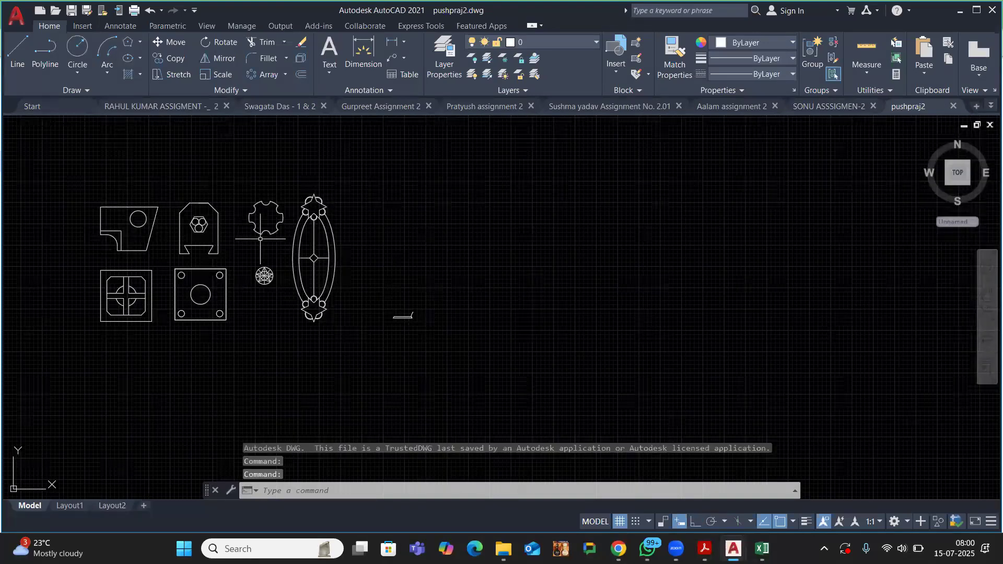
# Zoom in on the lower-left square plate with the chamfered inner outline and start LINE
pyautogui.moveTo(260, 239); pyautogui.dragTo(348, 262, button='middle')
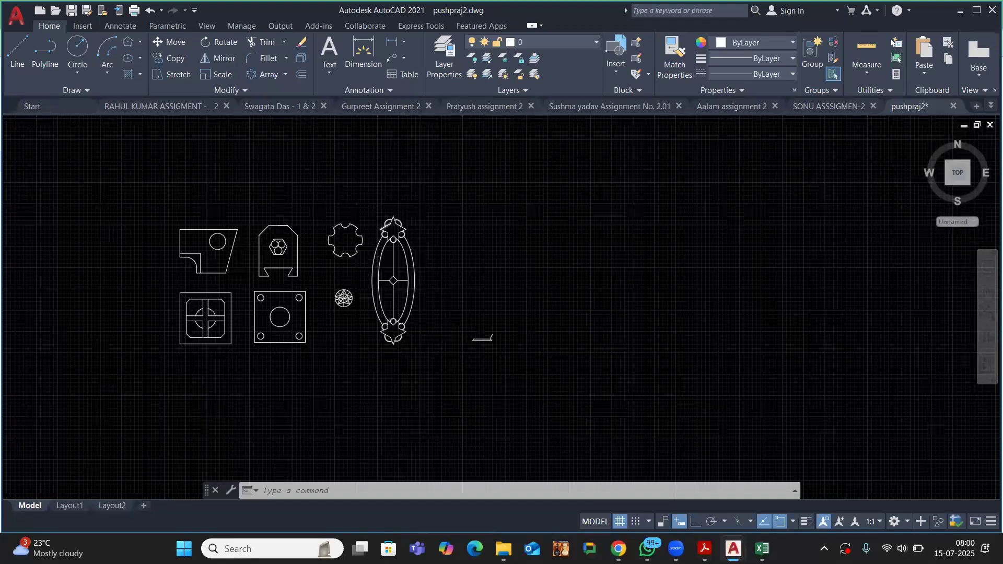
pyautogui.scroll(2, 391, 237)
pyautogui.moveTo(386, 236); pyautogui.dragTo(625, 210, button='middle')
pyautogui.scroll(-4, 309, 328)
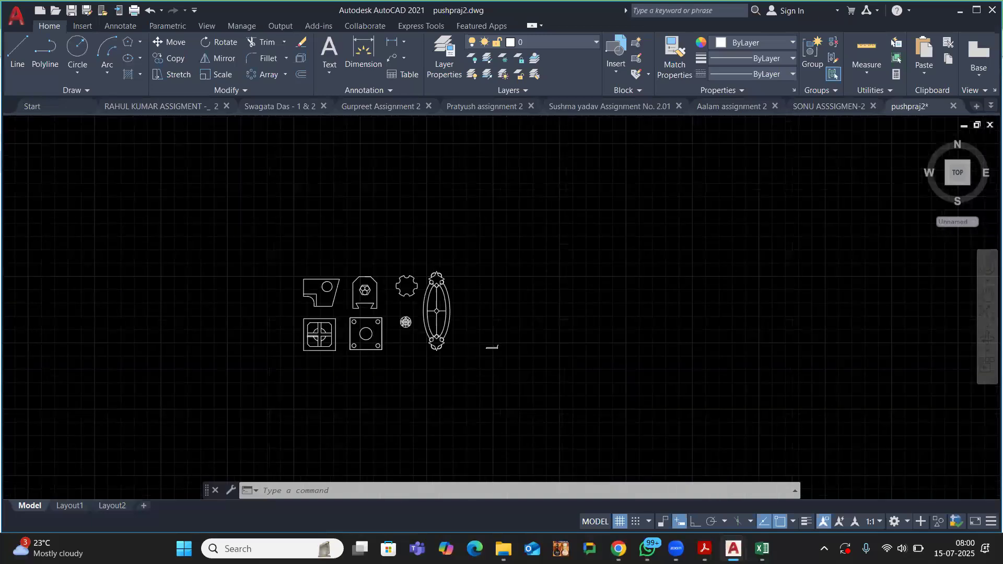
pyautogui.scroll(8, 312, 335)
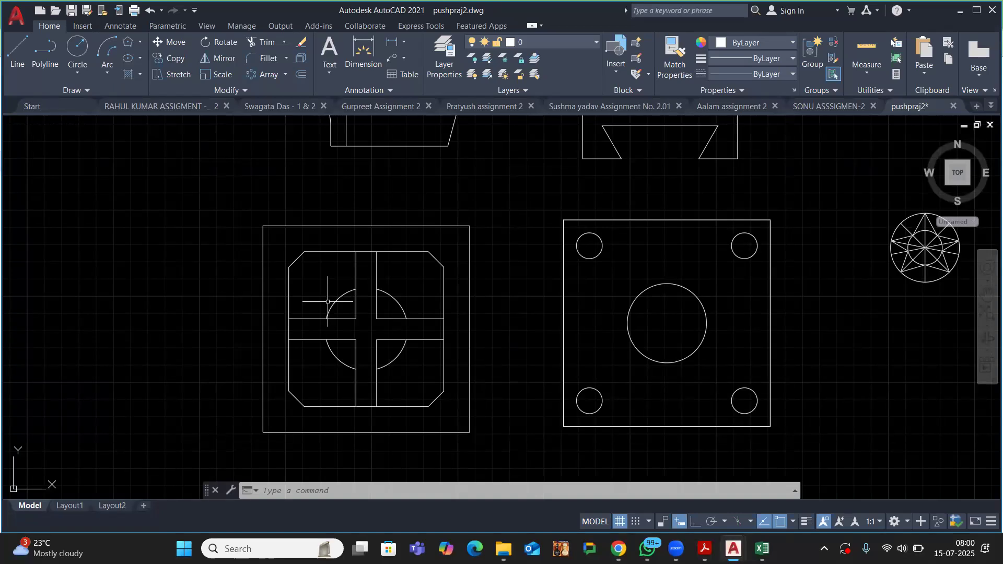
pyautogui.click(436, 239)
pyautogui.click(437, 240)
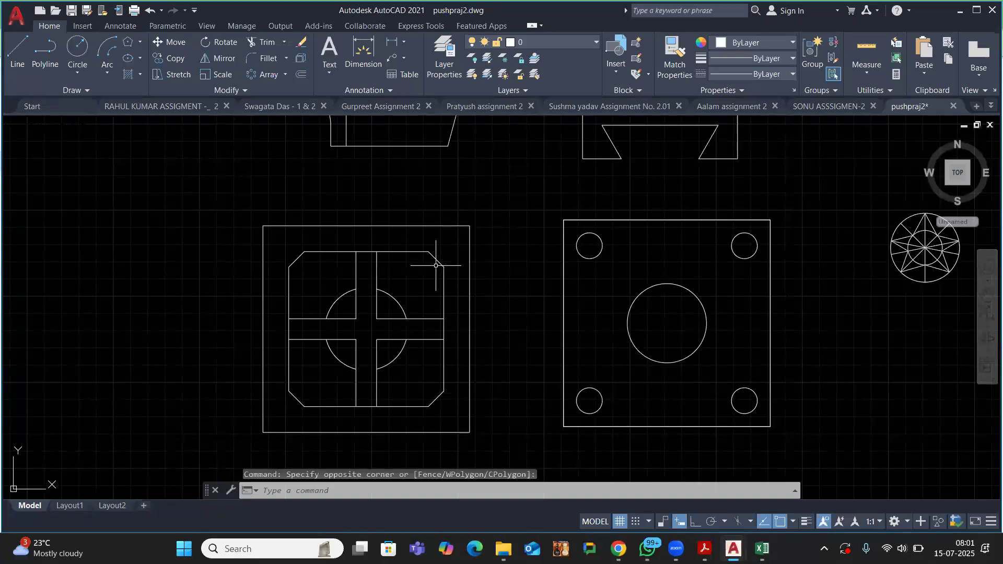
pyautogui.click(18, 52)
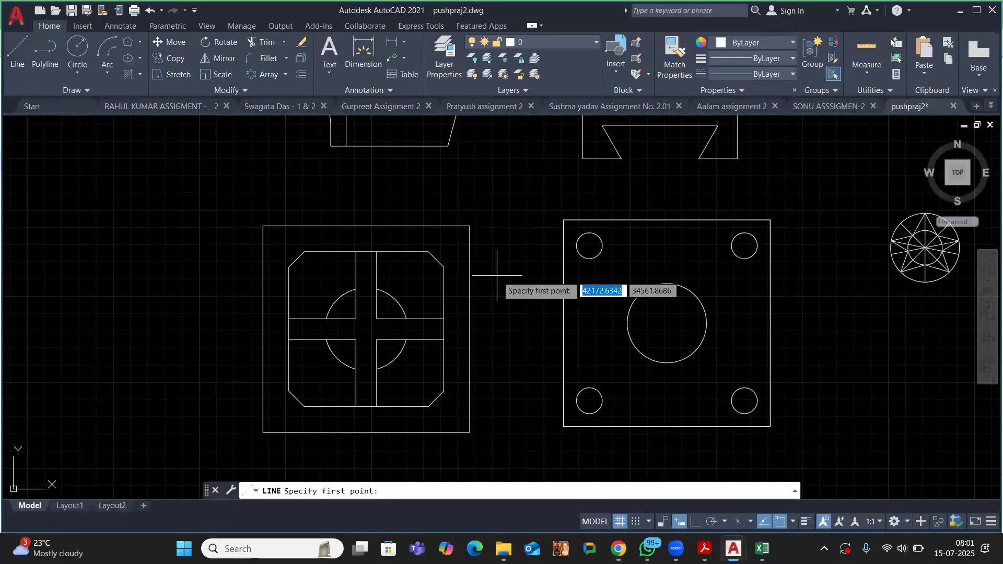
# Draw a test line from the top-right chamfer corner with Ortho on, 8 units horizontal
pyautogui.scroll(4, 442, 233)
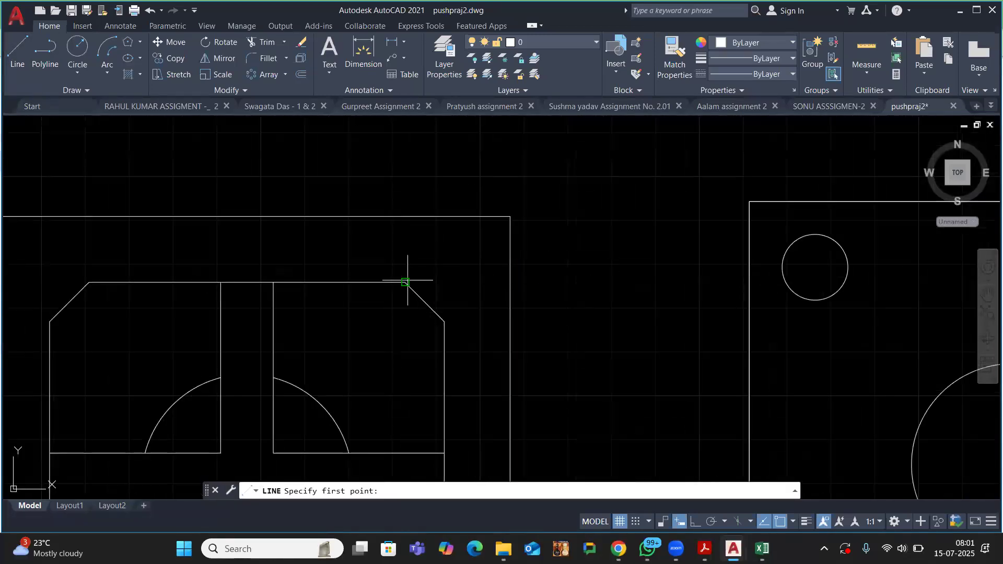
pyautogui.click(405, 282)
pyautogui.click(696, 521)
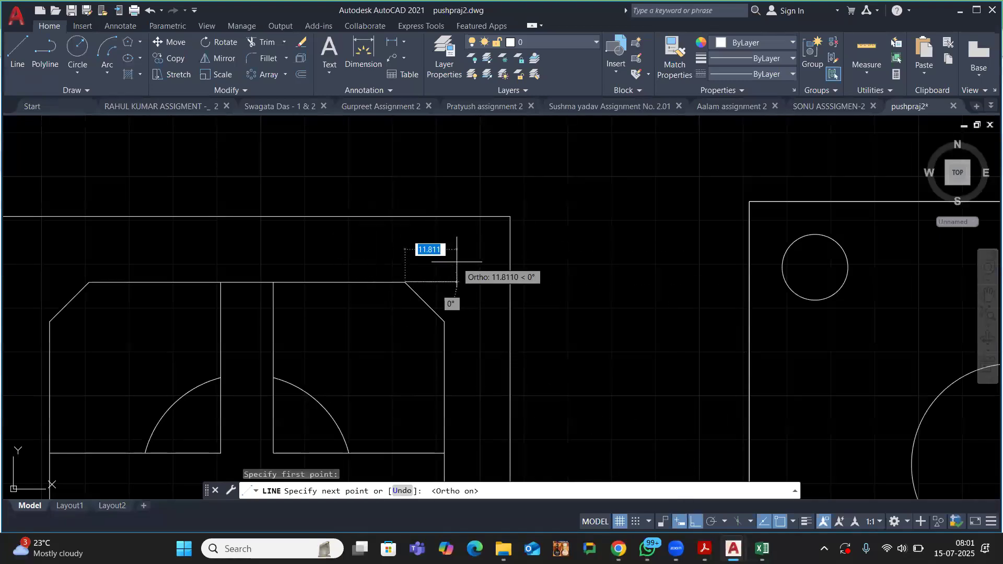
pyautogui.write('8')
pyautogui.press('Return')
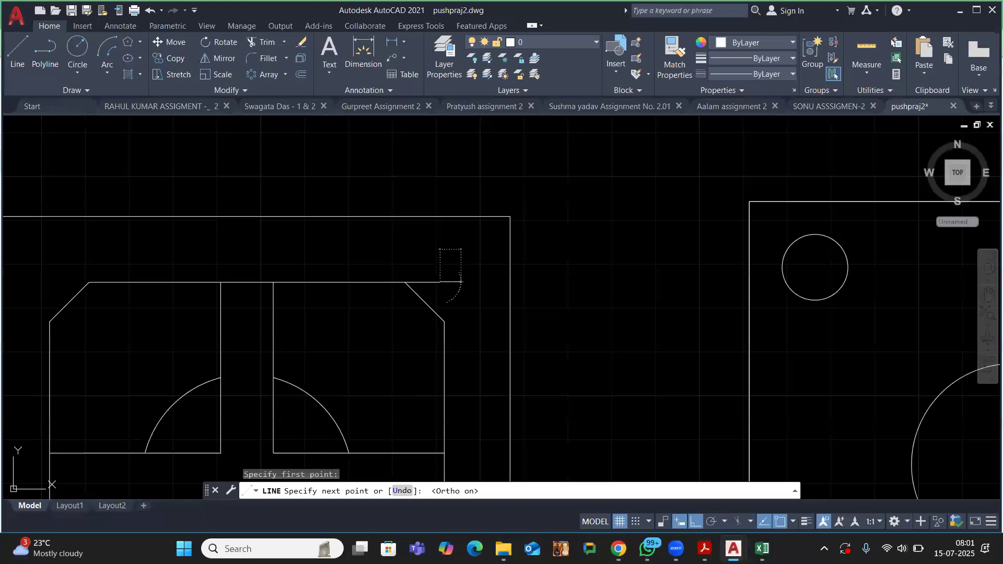
pyautogui.click(445, 321)
pyautogui.rightClick(476, 268)
pyautogui.click(497, 277)
pyautogui.scroll(-2, 488, 269)
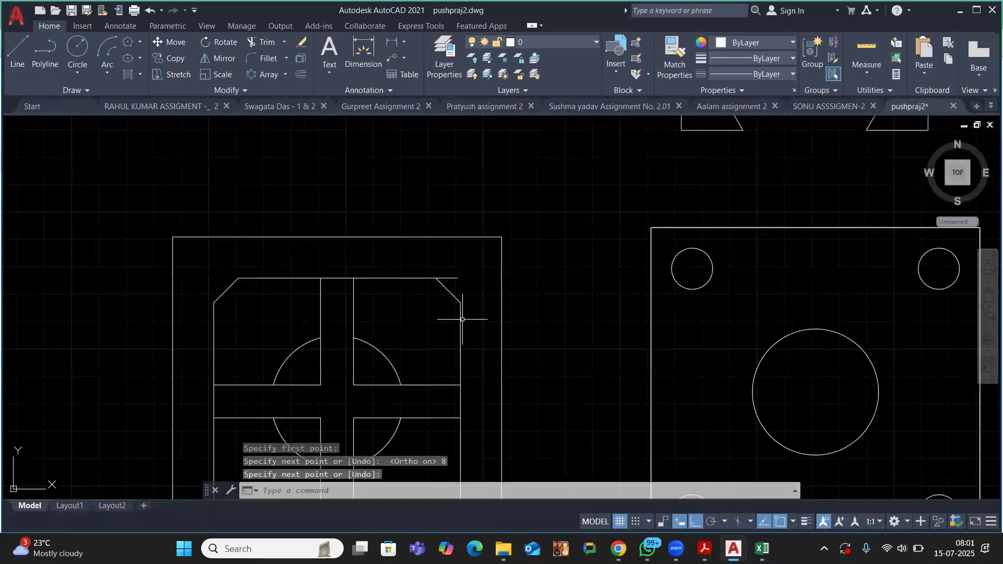
pyautogui.press('Return')
# Select all lines and diagonals of the chamfered inner outline and erase them
pyautogui.click(462, 324)
pyautogui.scroll(-2, 520, 262)
pyautogui.moveTo(519, 252); pyautogui.dragTo(503, 219, button='middle')
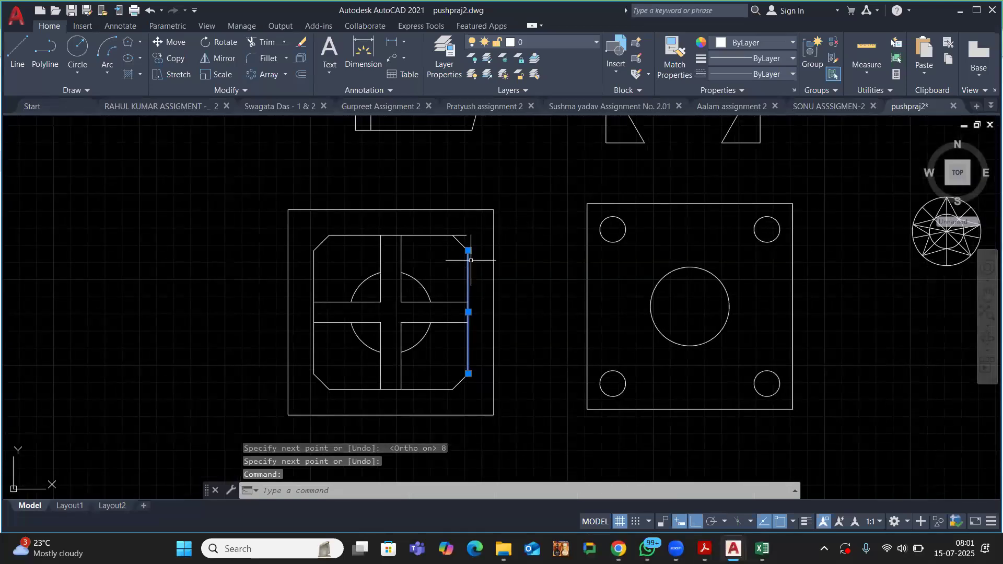
pyautogui.press('Escape')
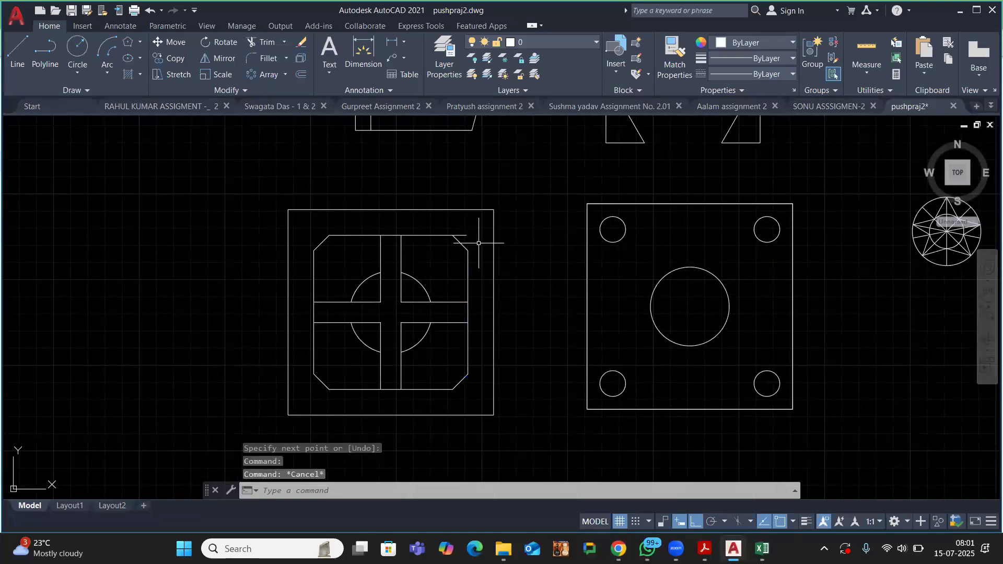
pyautogui.click(479, 227)
pyautogui.click(443, 268)
pyautogui.click(469, 394)
pyautogui.click(442, 375)
pyautogui.click(340, 353)
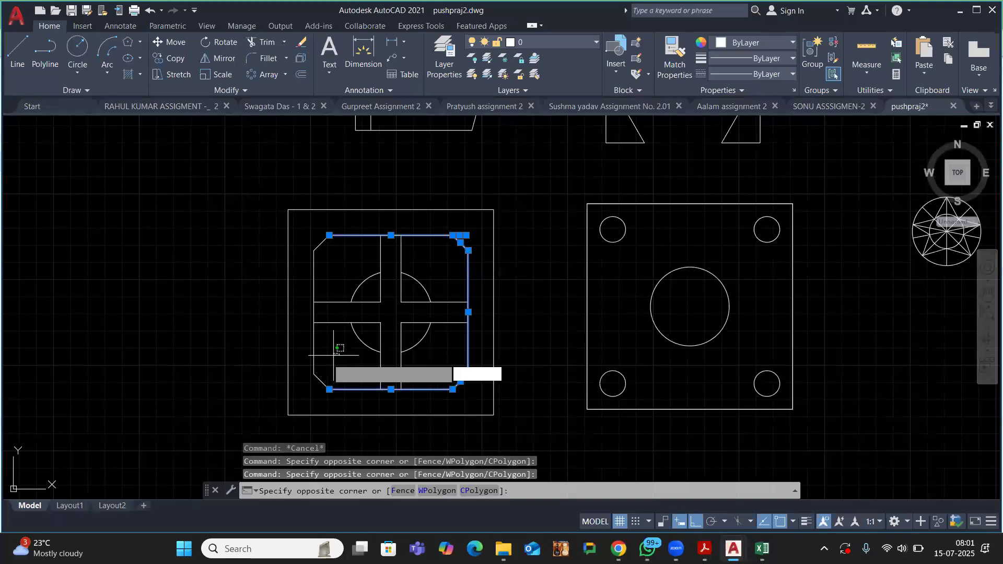
pyautogui.click(298, 384)
pyautogui.click(444, 265)
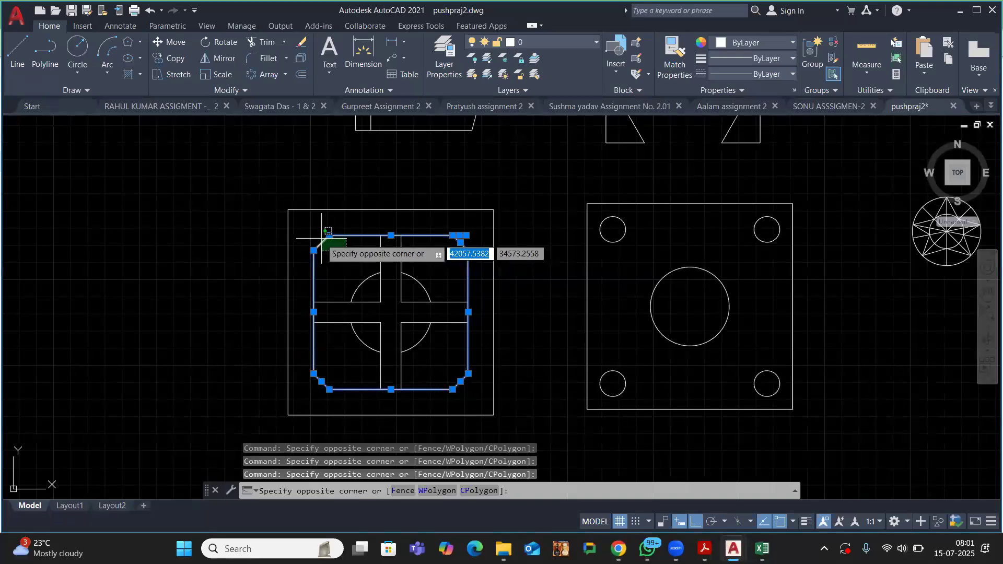
pyautogui.click(323, 239)
pyautogui.rightClick(233, 286)
pyautogui.click(238, 298)
# Join the four sides of the outer square into a single polyline with J
pyautogui.click(342, 197)
pyautogui.click(321, 225)
pyautogui.click(303, 242)
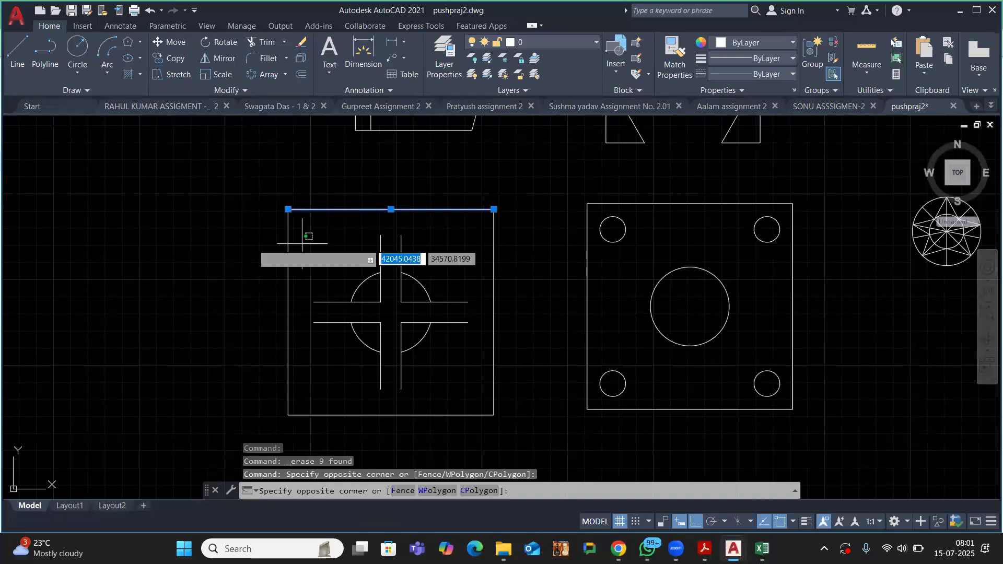
pyautogui.click(252, 245)
pyautogui.click(555, 265)
pyautogui.click(459, 421)
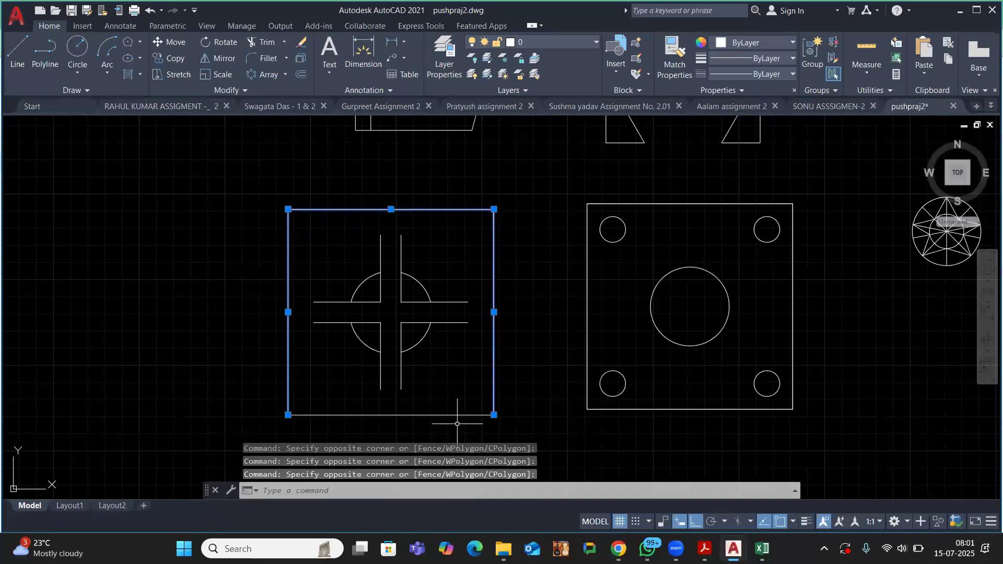
pyautogui.write('j')
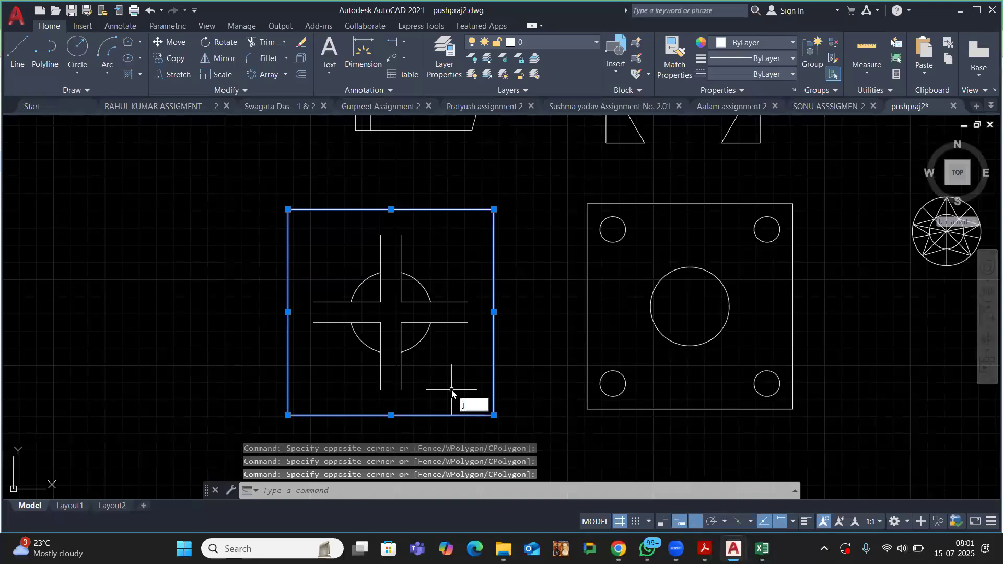
pyautogui.press('Return')
pyautogui.click(527, 359)
pyautogui.click(475, 372)
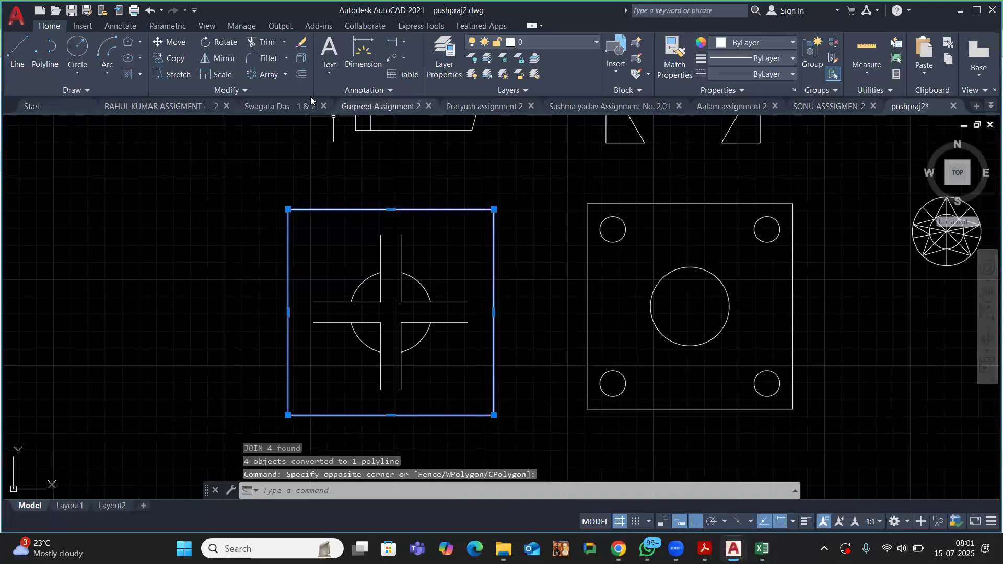
# Offset the joined square 15 units inward
pyautogui.click(301, 74)
pyautogui.click(519, 244)
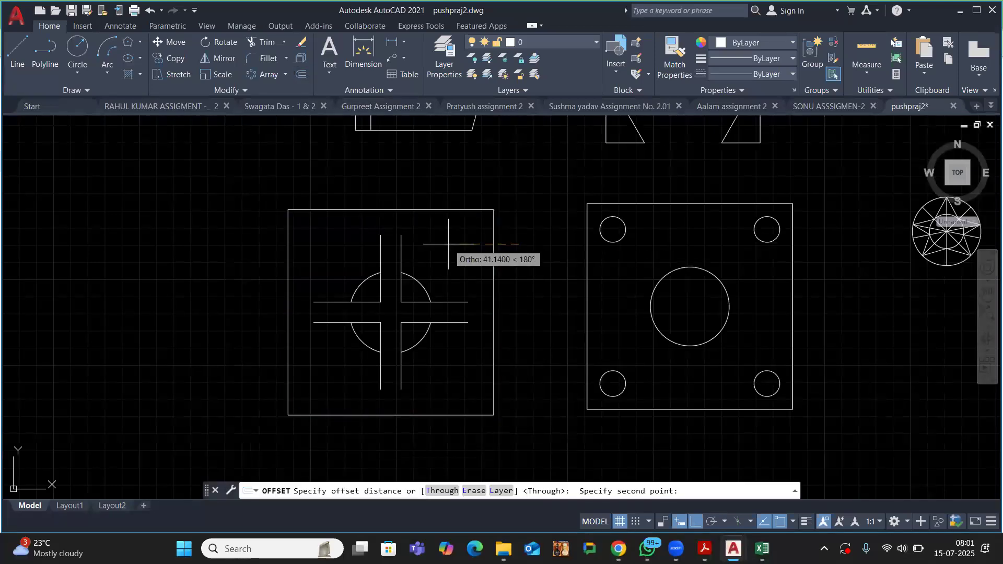
pyautogui.write('15')
pyautogui.press('Return')
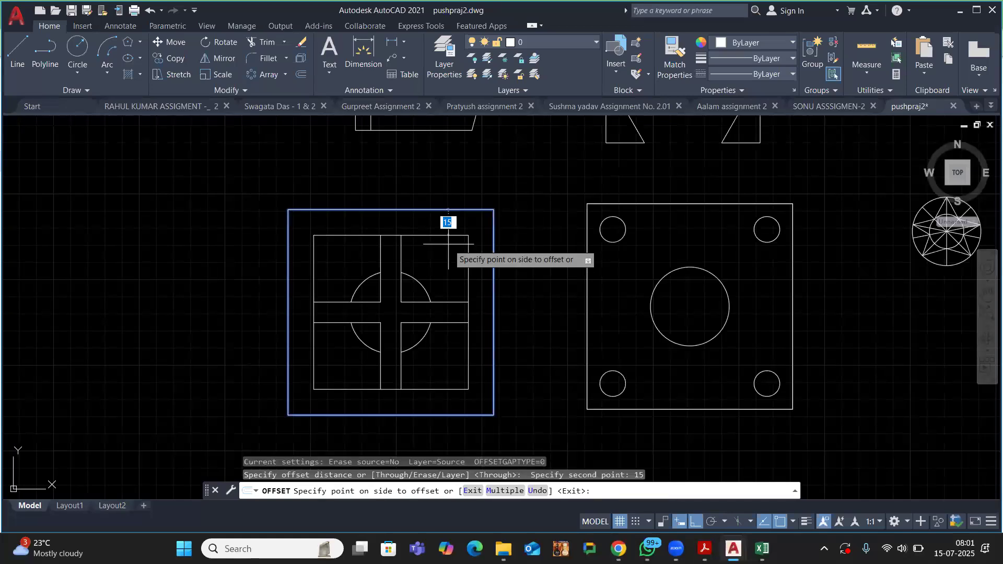
pyautogui.click(448, 244)
pyautogui.rightClick(164, 245)
pyautogui.click(188, 253)
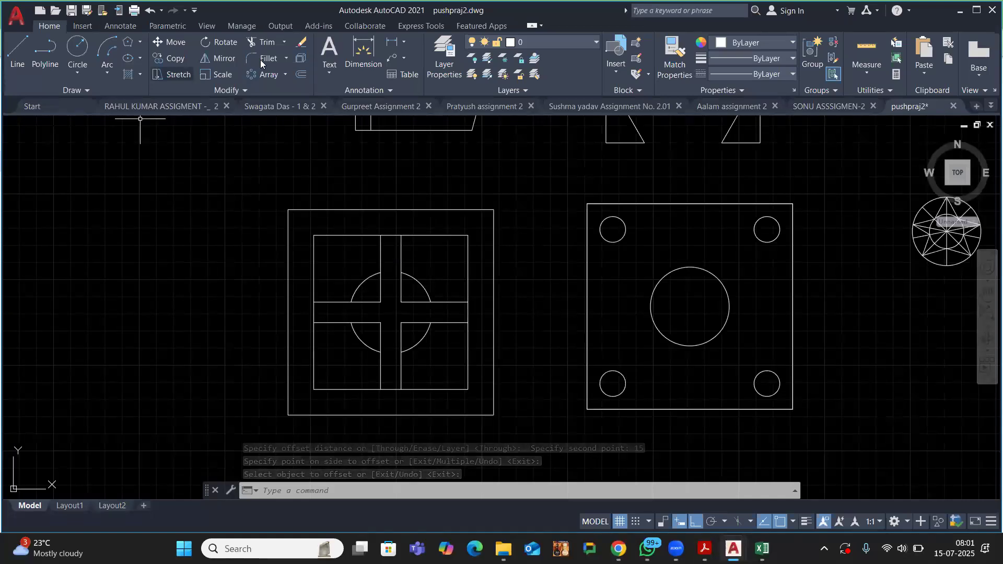
# Start CHAMFER and set both chamfer distances to 8
pyautogui.click(286, 58)
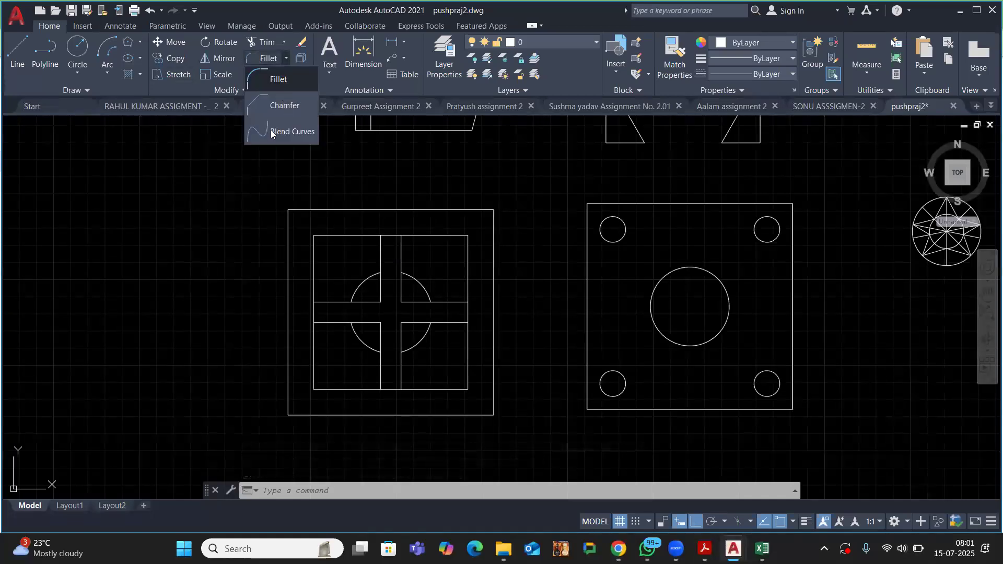
pyautogui.click(284, 103)
pyautogui.rightClick(203, 210)
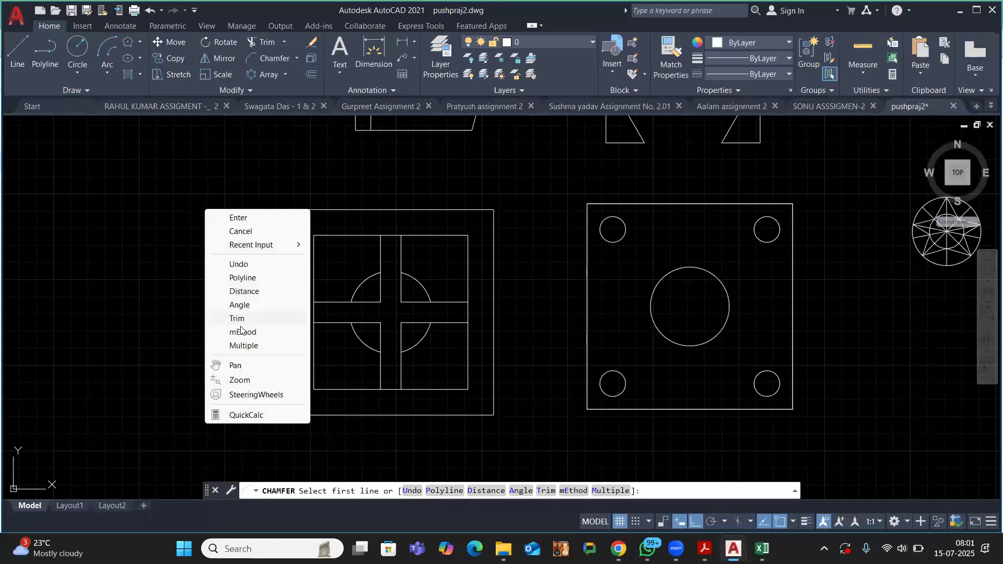
pyautogui.click(244, 291)
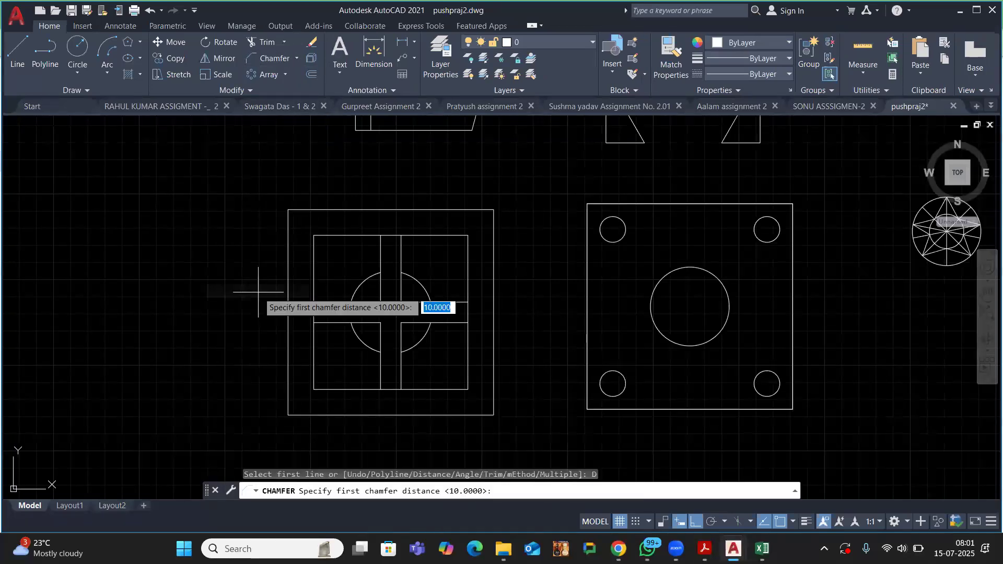
pyautogui.write('8')
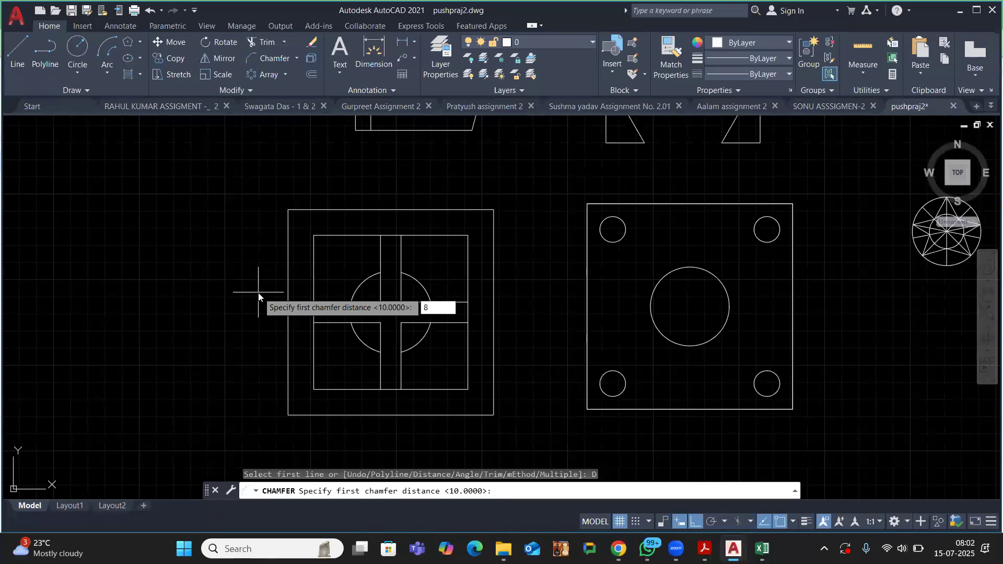
pyautogui.press('Return')
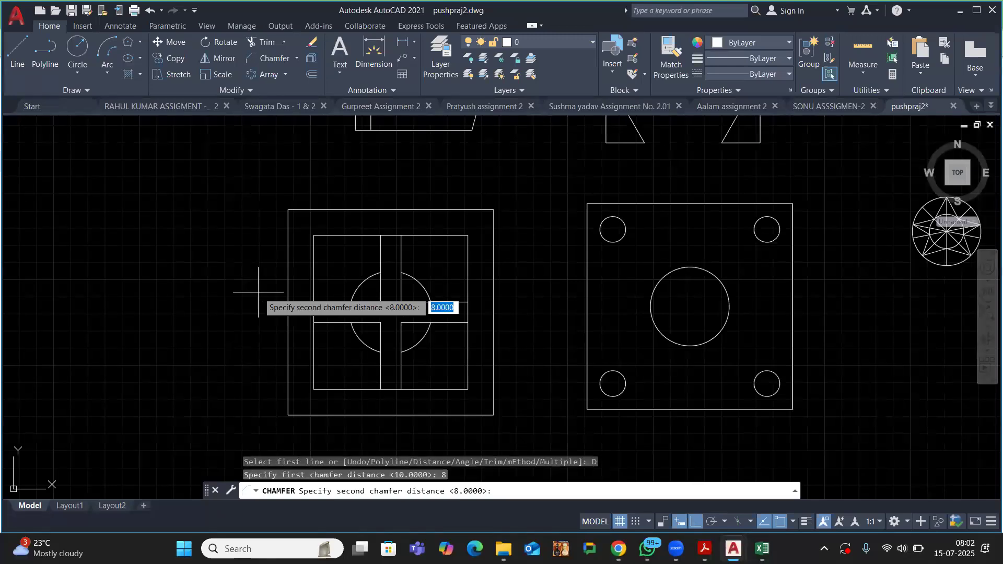
pyautogui.write('8')
pyautogui.press('Return')
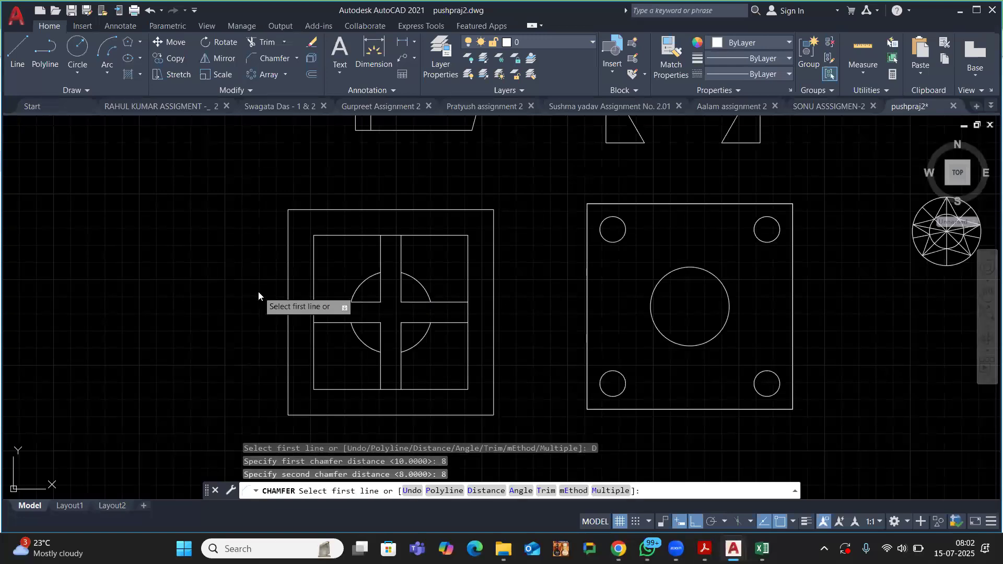
# Chamfer all four inner-square corners via the Polyline option, then begin trimming with all edges
pyautogui.rightClick(258, 292)
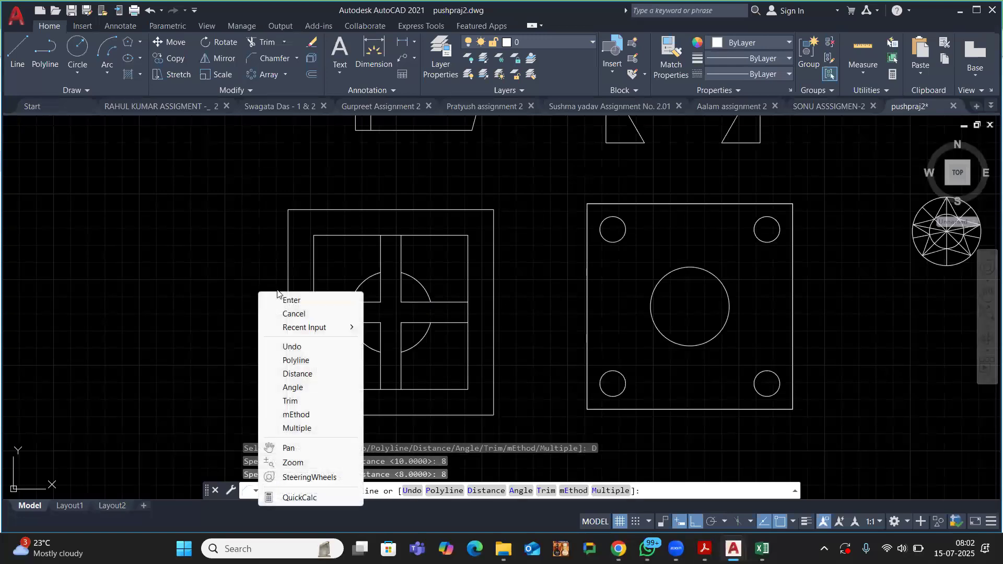
pyautogui.click(292, 361)
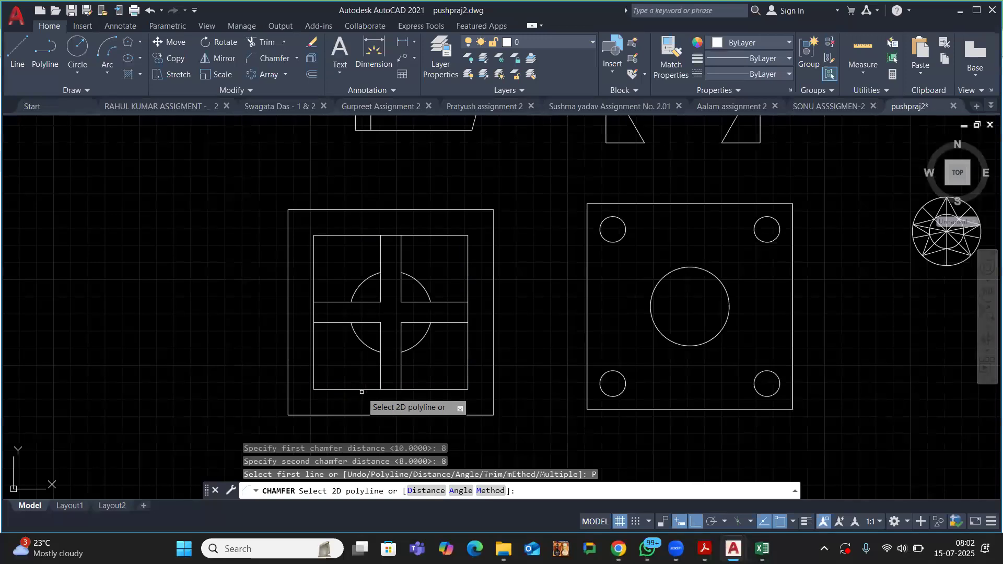
pyautogui.rightClick(149, 251)
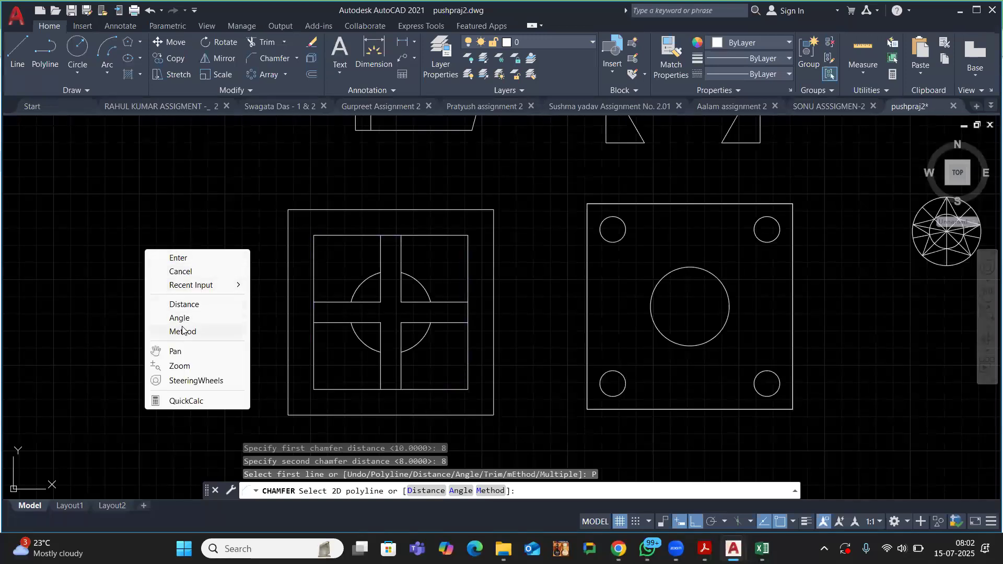
pyautogui.click(99, 208)
pyautogui.click(94, 204)
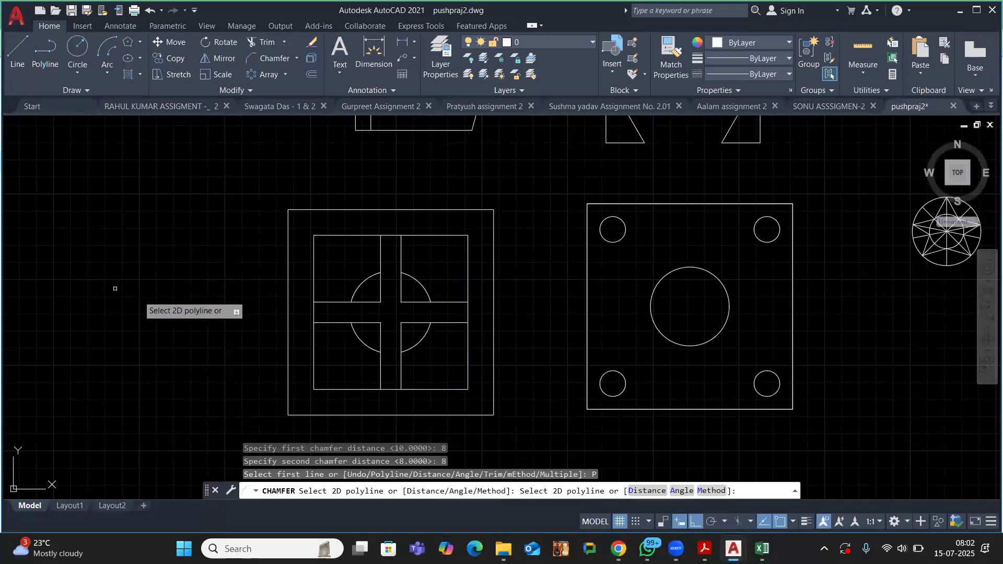
pyautogui.click(335, 388)
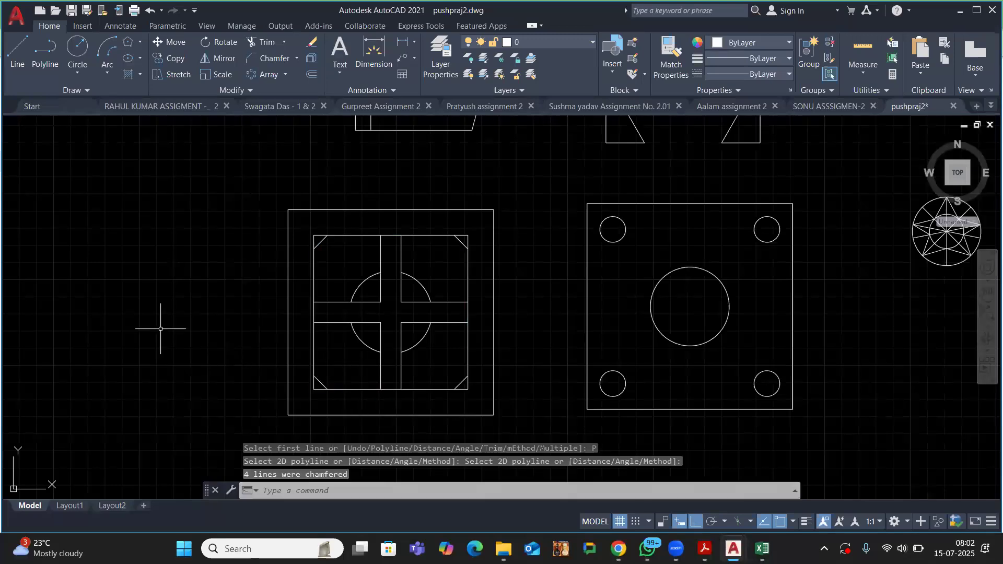
pyautogui.rightClick(253, 177)
pyautogui.click(264, 179)
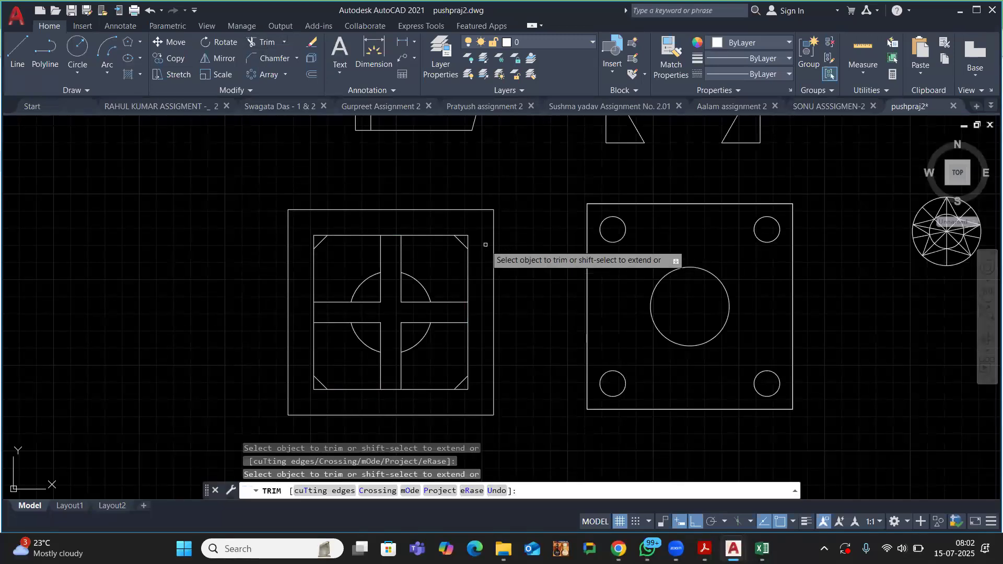
# Trim the leftover stubs at the top-right, bottom-right, bottom-left and top-left chamfered corners
pyautogui.click(463, 236)
pyautogui.click(468, 242)
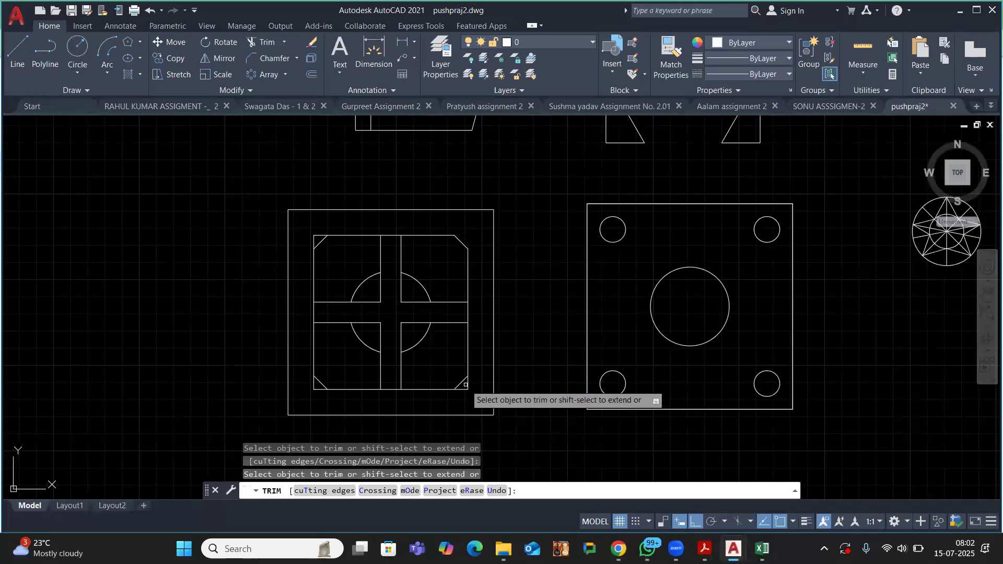
pyautogui.click(463, 389)
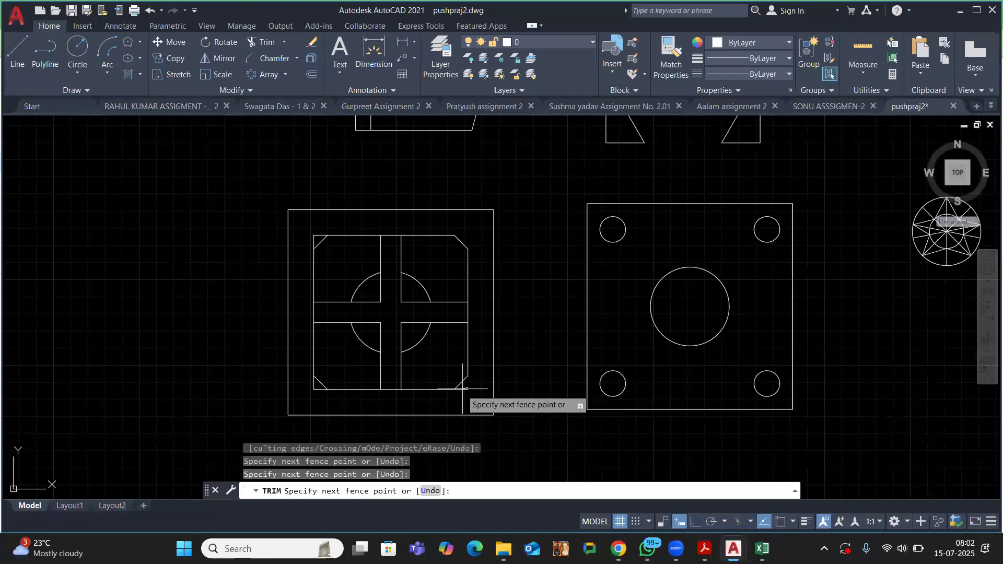
pyautogui.press('Return')
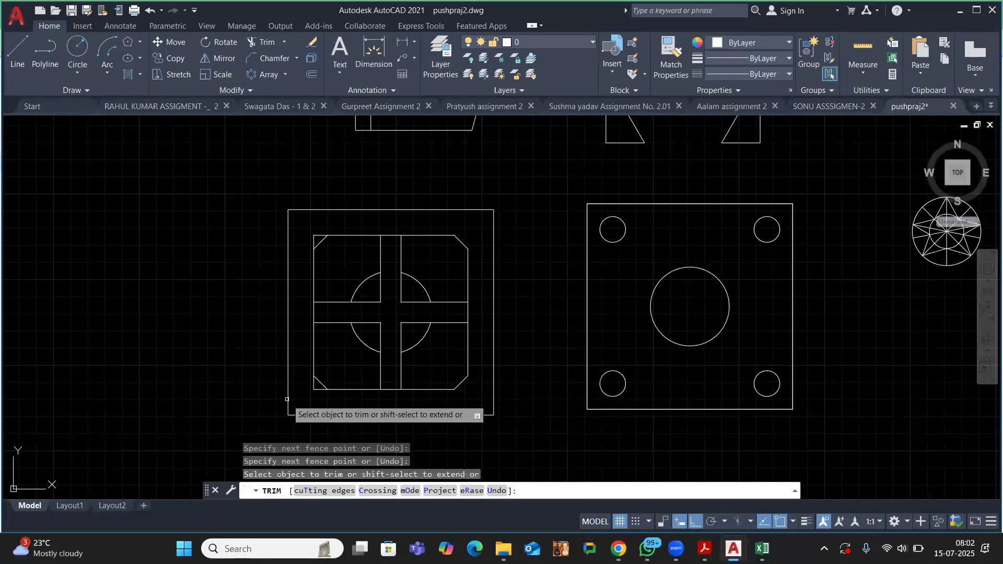
pyautogui.click(319, 390)
pyautogui.press('Return')
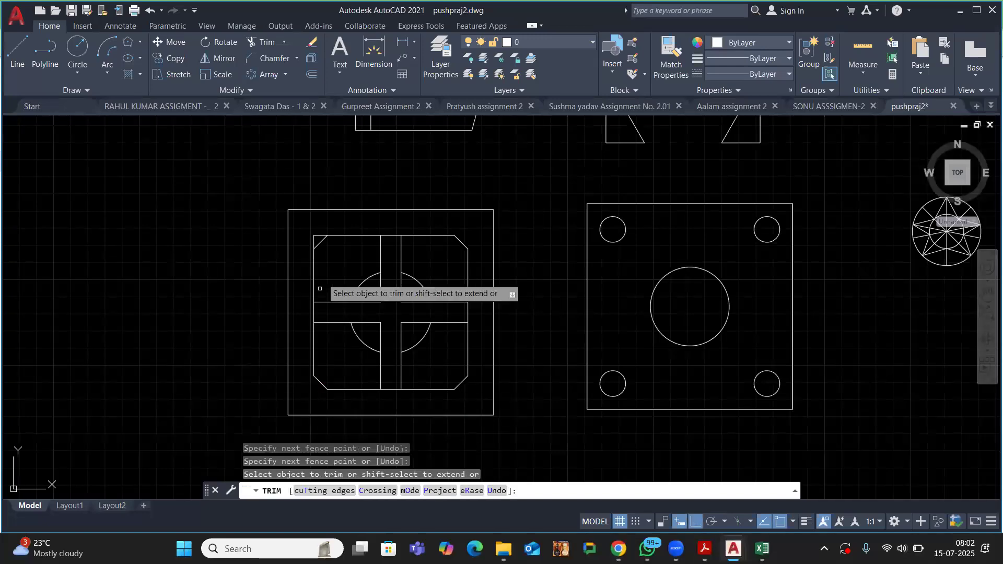
pyautogui.click(318, 236)
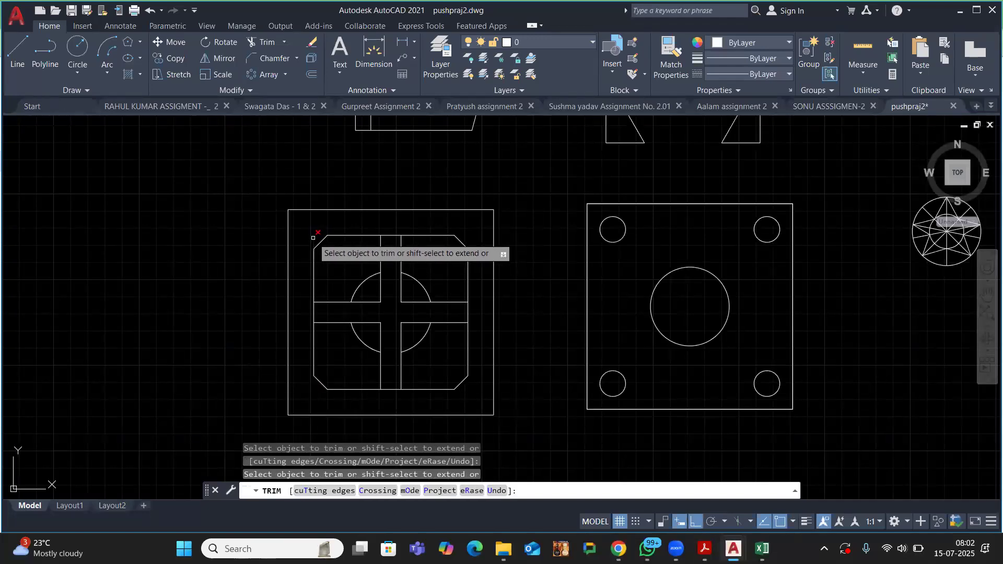
pyautogui.scroll(-3, 313, 231)
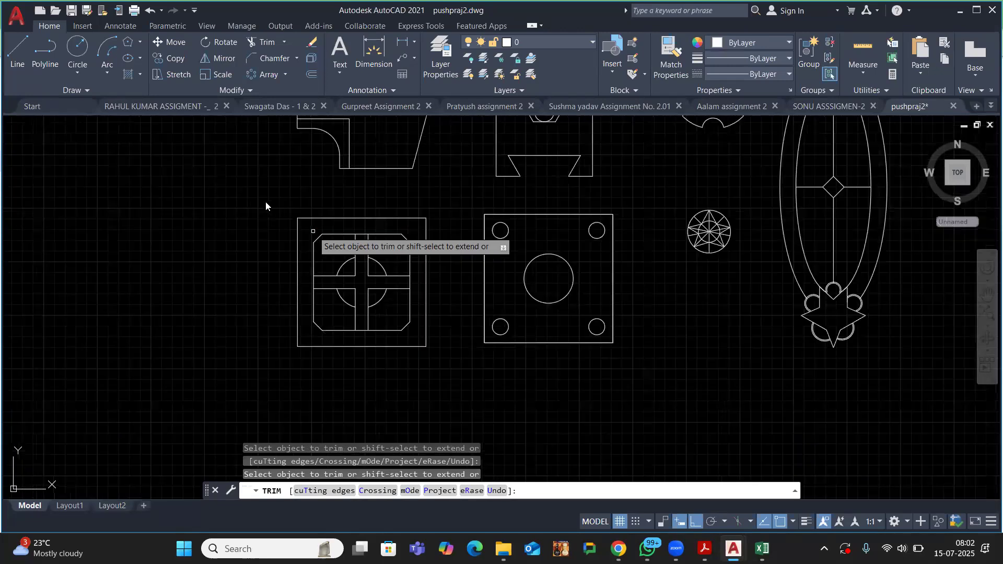
pyautogui.scroll(-2, 313, 231)
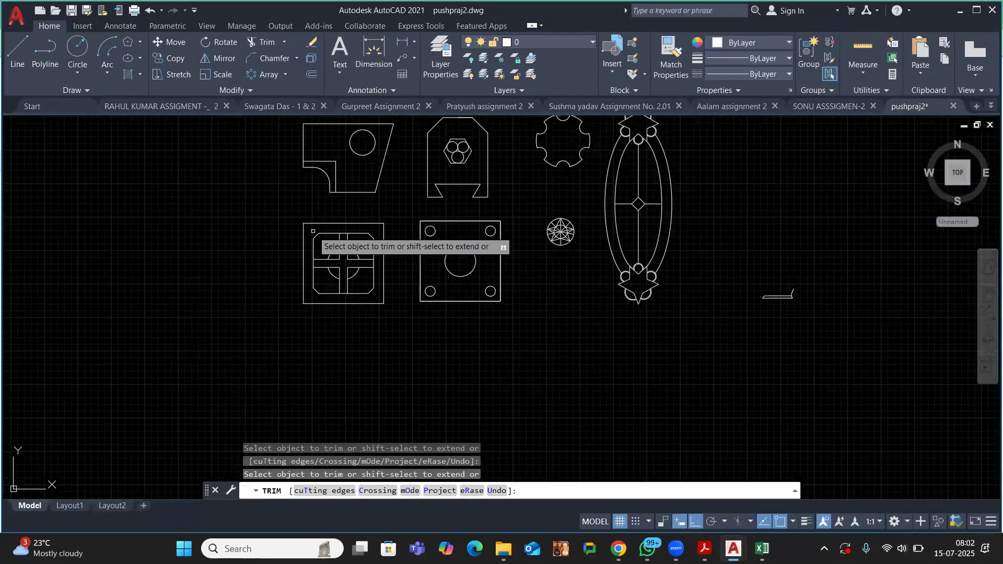
pyautogui.rightClick(211, 190)
# End trimming and close the plate drawing without saving
pyautogui.click(264, 199)
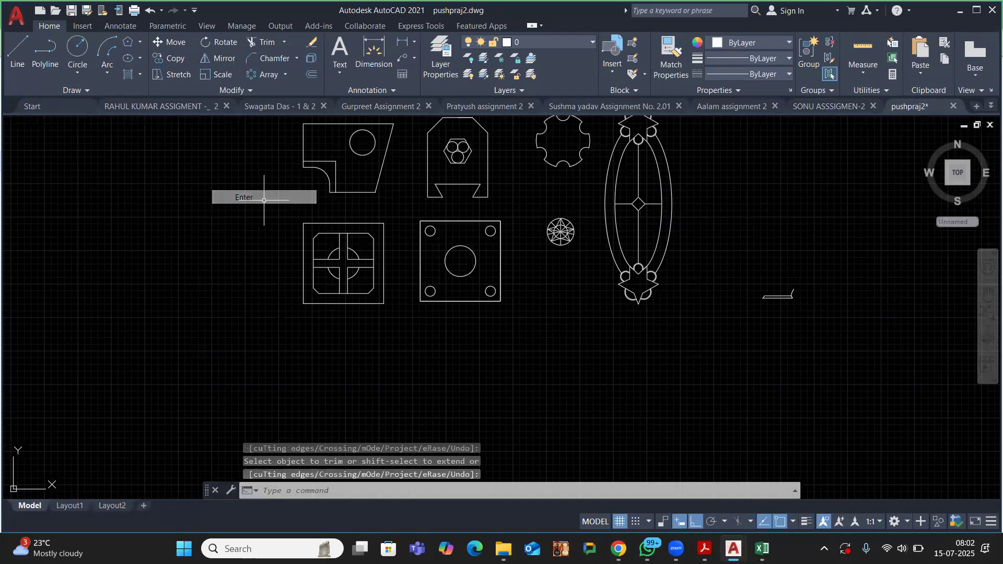
pyautogui.scroll(-2, 450, 241)
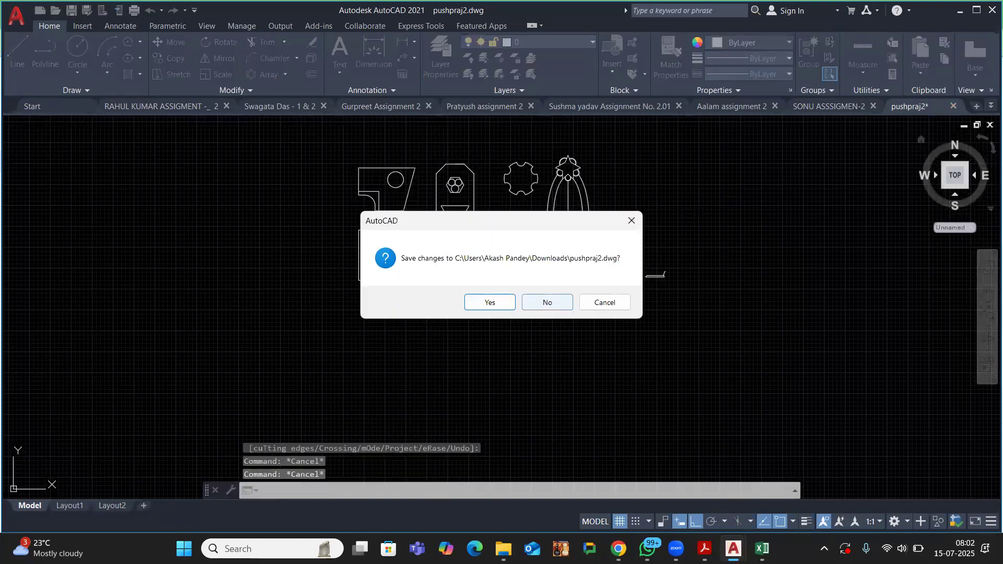
pyautogui.click(547, 302)
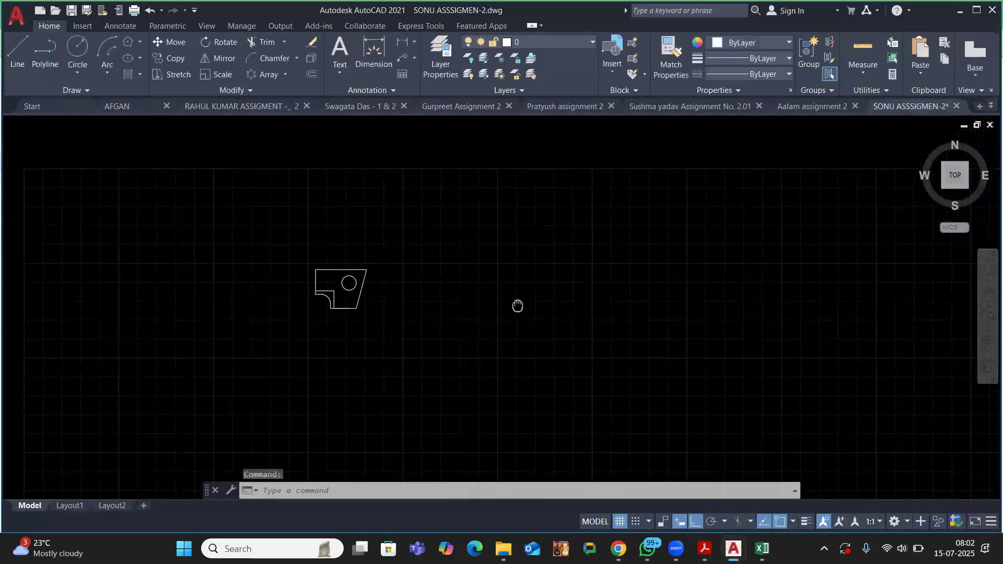
# Close the next student's assignment drawing
pyautogui.scroll(-2, 527, 299)
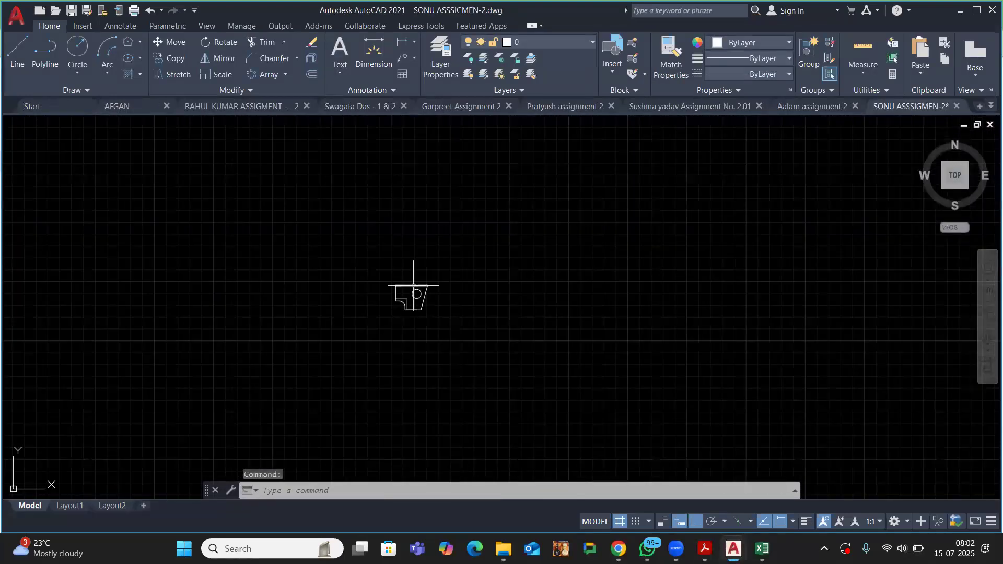
pyautogui.scroll(3, 413, 286)
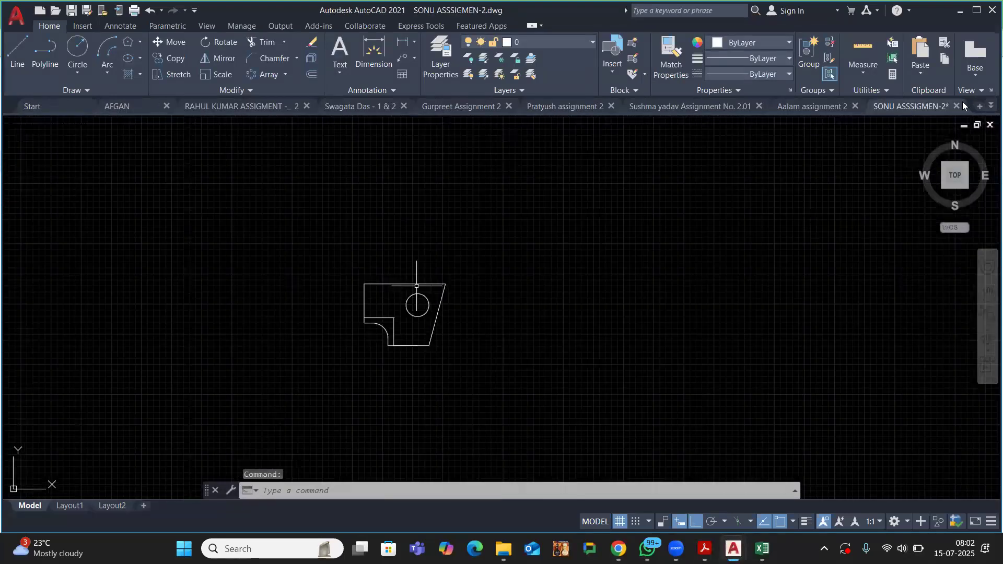
pyautogui.scroll(-3, 483, 292)
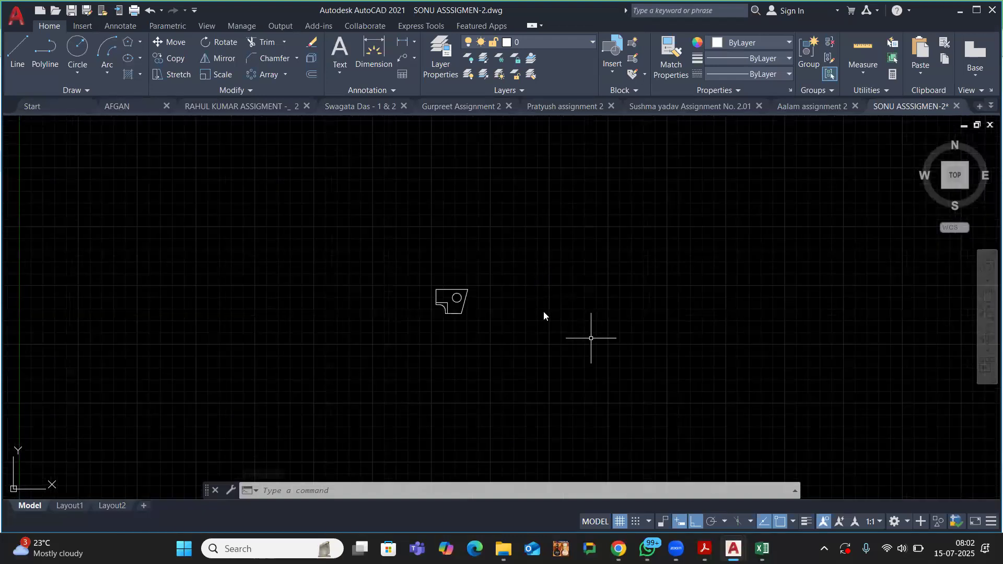
pyautogui.press('Escape')
pyautogui.press('Escape')
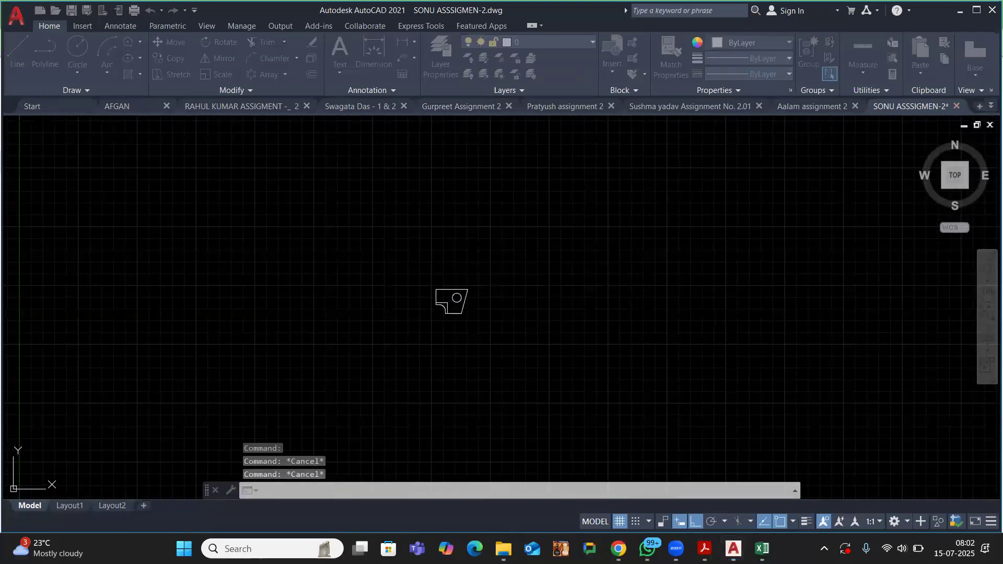
pyautogui.click(544, 297)
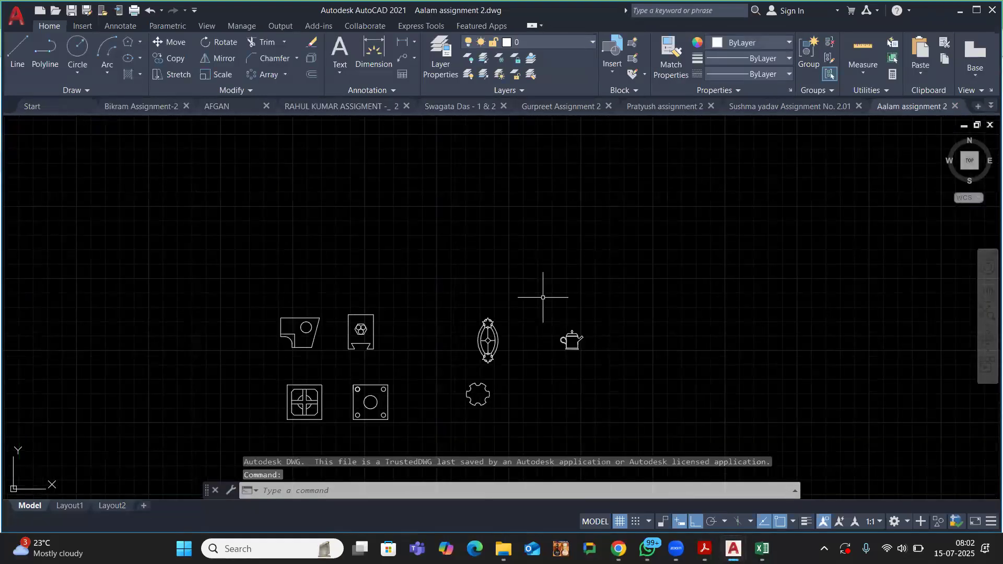
# Look over this student's assignment drawing, then close it without saving changes
pyautogui.moveTo(544, 293); pyautogui.dragTo(545, 292, button='middle')
pyautogui.moveTo(568, 238); pyautogui.dragTo(586, 191, button='middle')
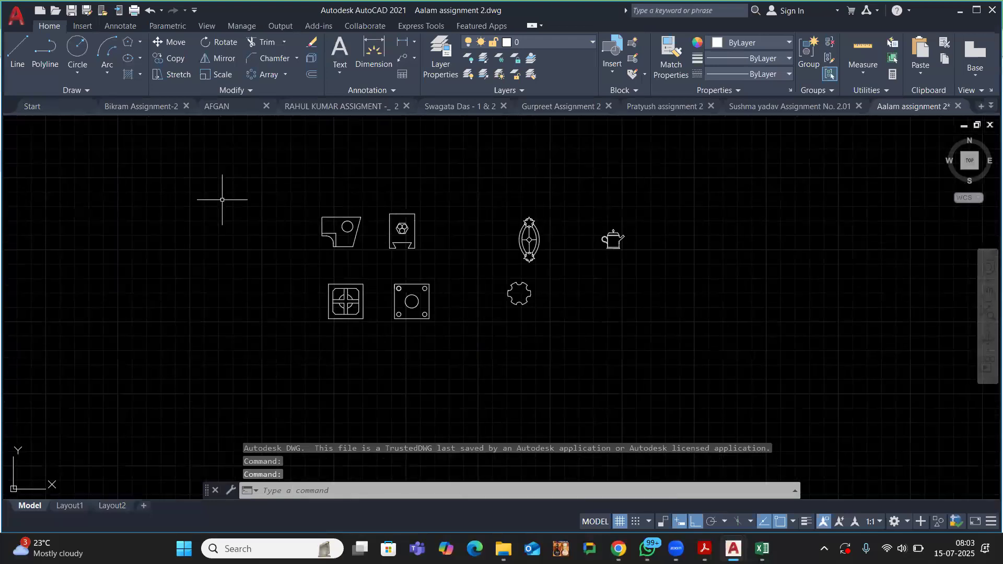
pyautogui.scroll(4, 322, 219)
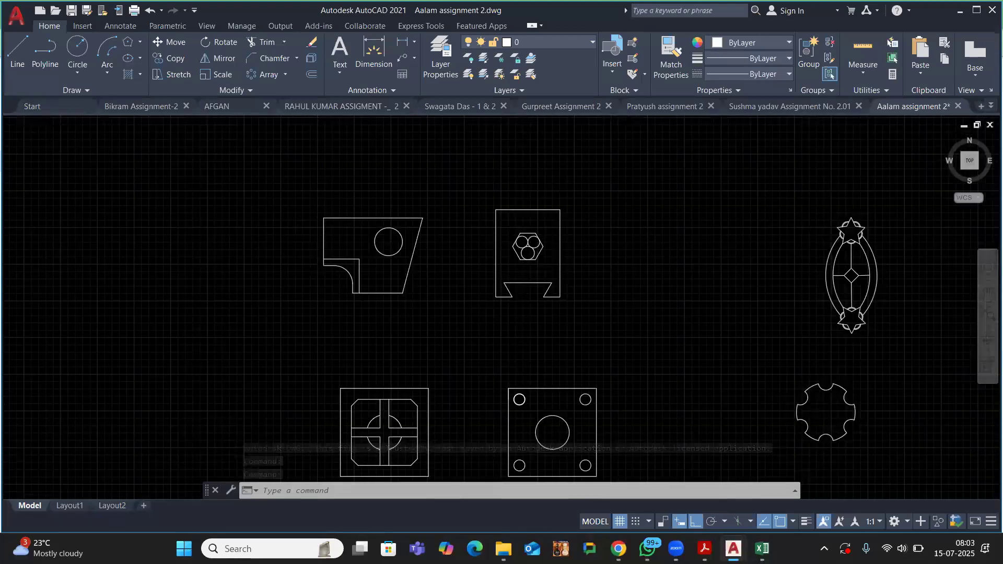
pyautogui.scroll(-2, 338, 220)
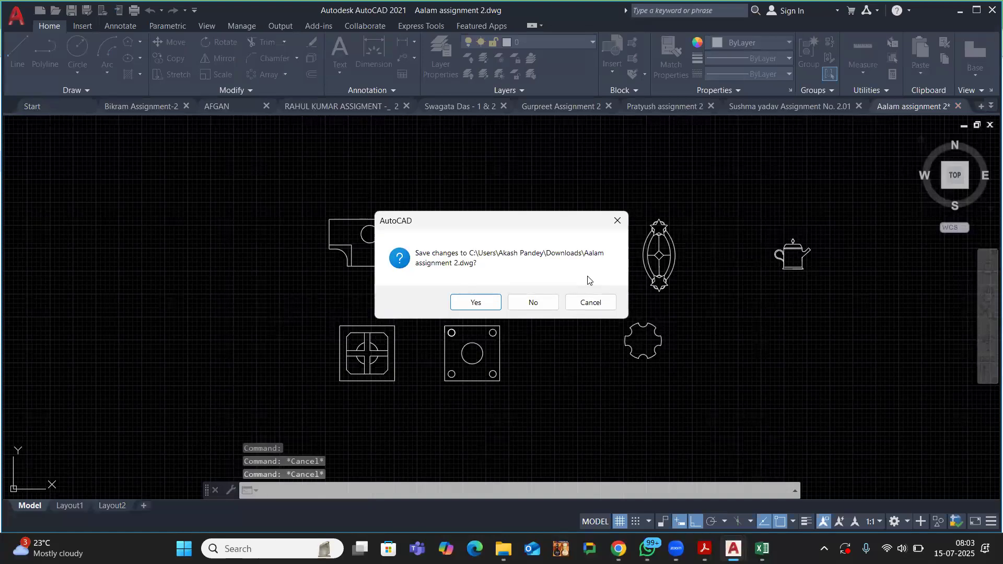
pyautogui.click(527, 305)
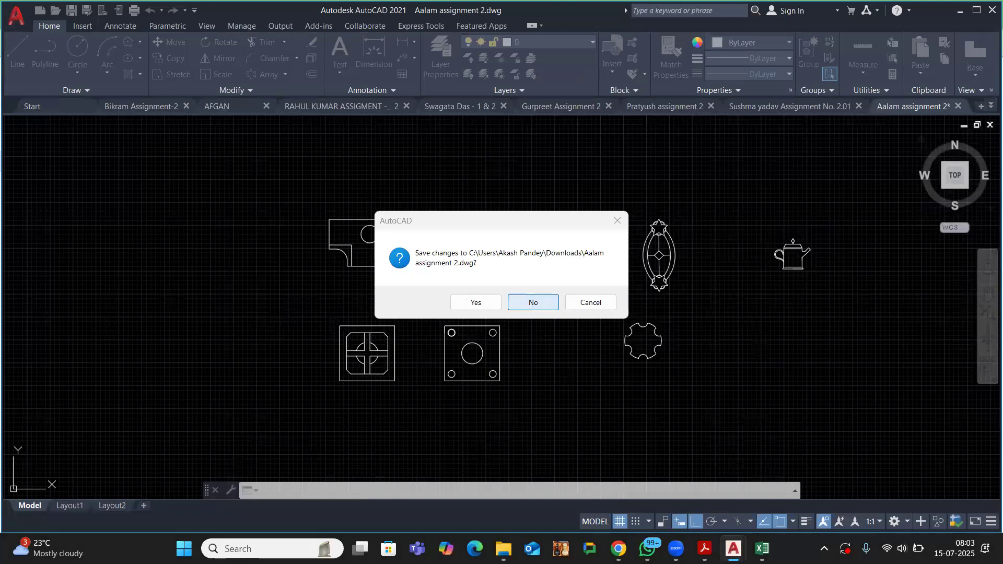
pyautogui.click(534, 302)
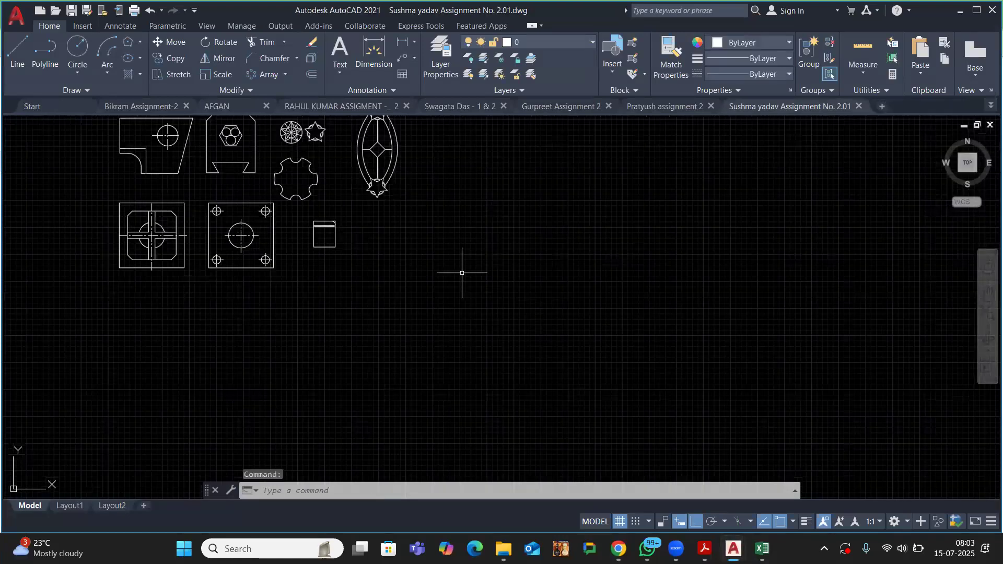
# Inspect the previous student's drawing and decline to save its changes
pyautogui.moveTo(506, 245); pyautogui.dragTo(631, 392, button='middle')
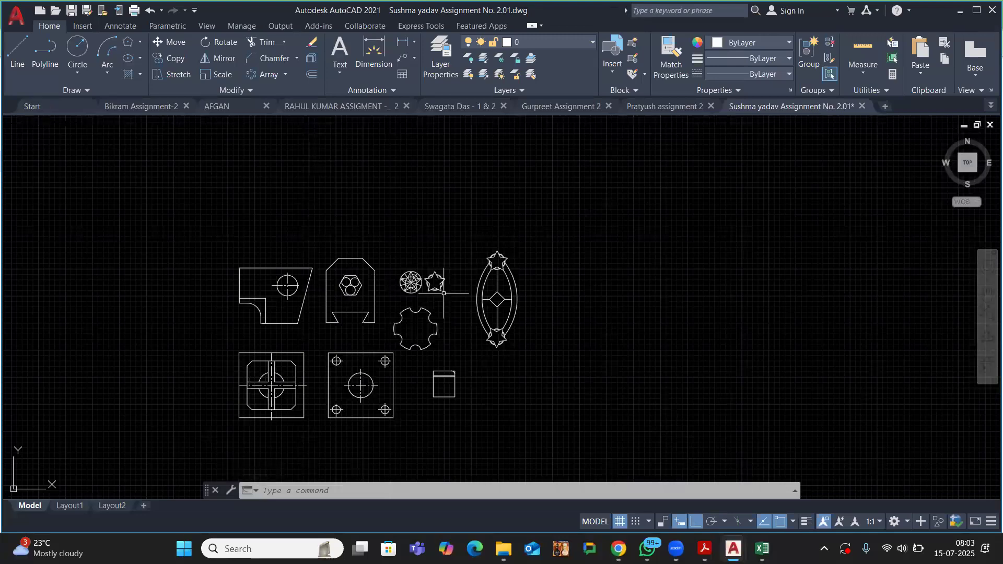
pyautogui.moveTo(451, 286); pyautogui.dragTo(525, 263, button='middle')
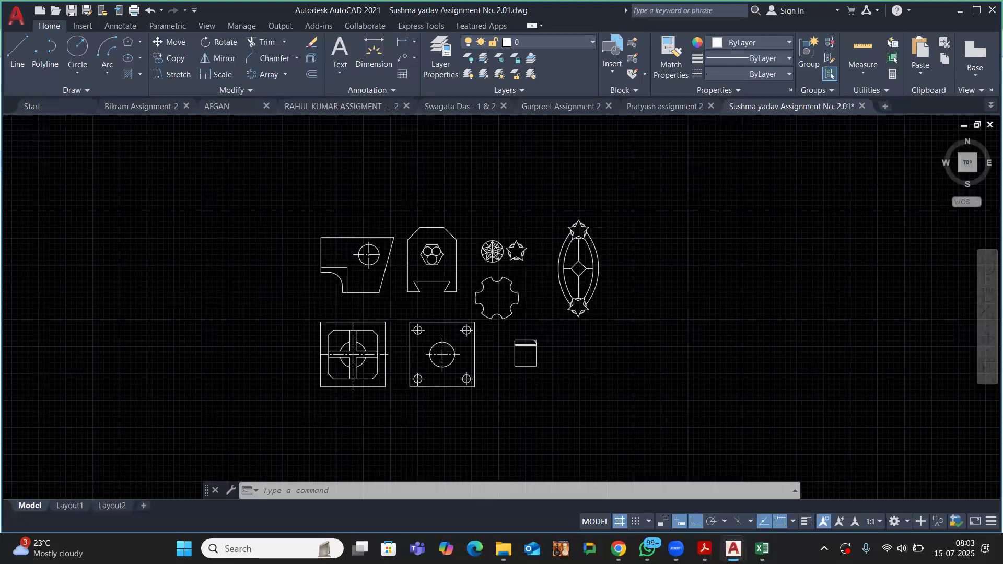
pyautogui.scroll(2, 469, 253)
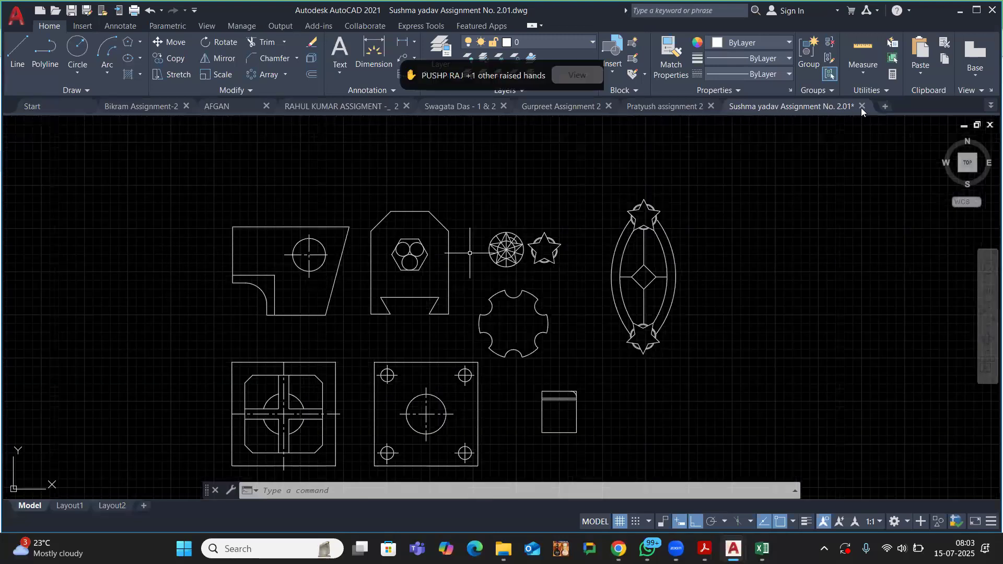
pyautogui.scroll(-2, 548, 298)
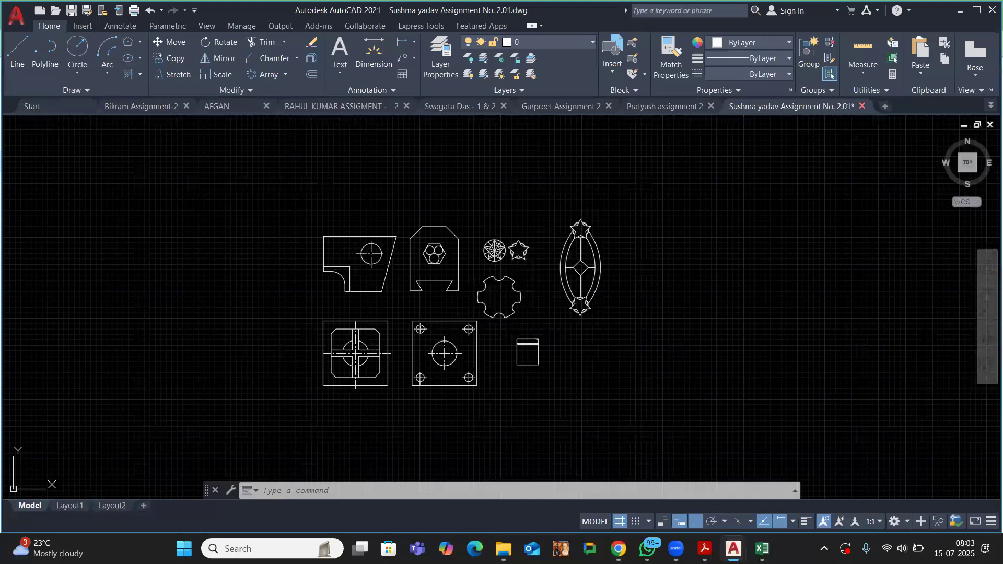
pyautogui.press('Escape')
pyautogui.press('Escape')
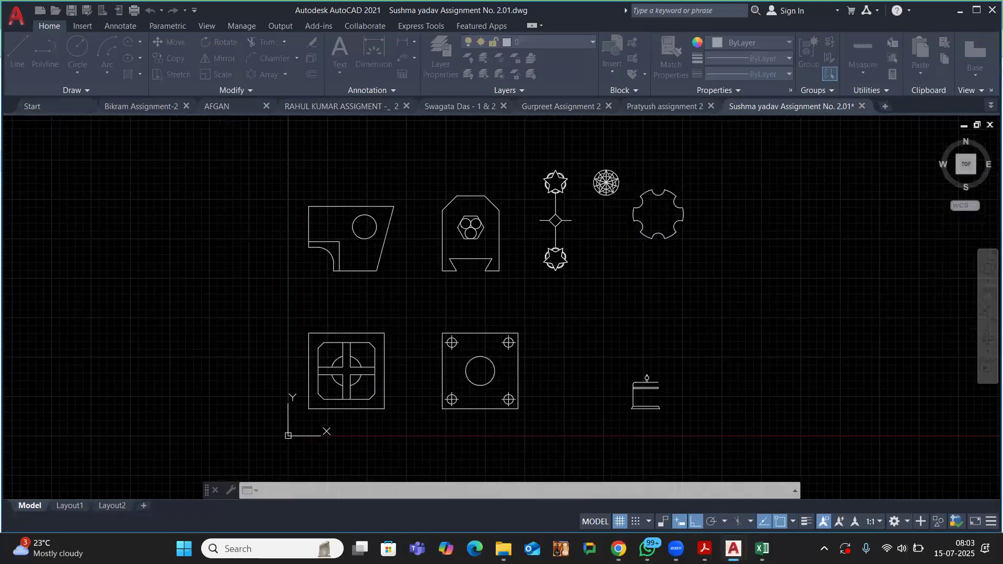
pyautogui.scroll(-2, 600, 265)
pyautogui.scroll(4, 679, 322)
pyautogui.scroll(-2, 606, 360)
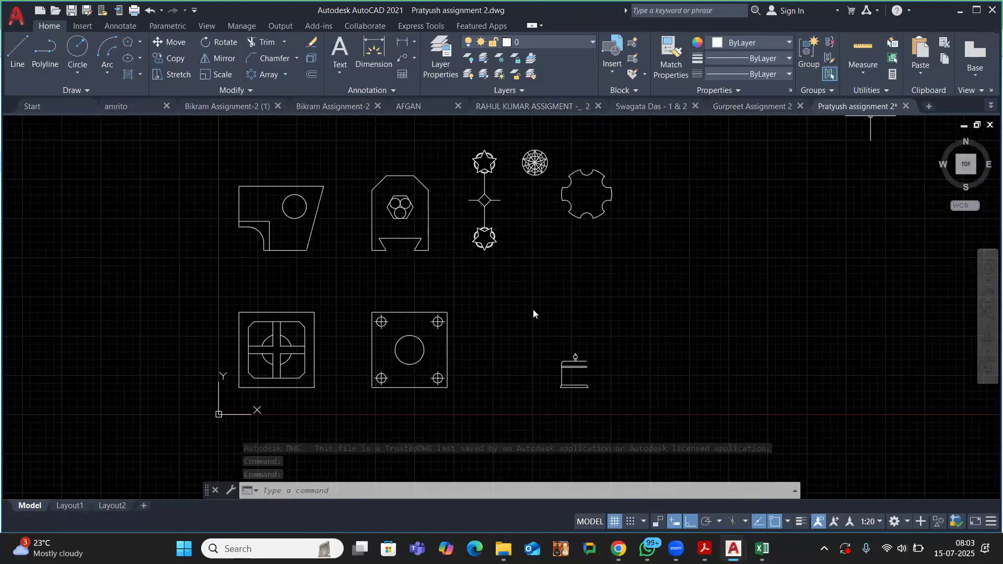
pyautogui.click(522, 303)
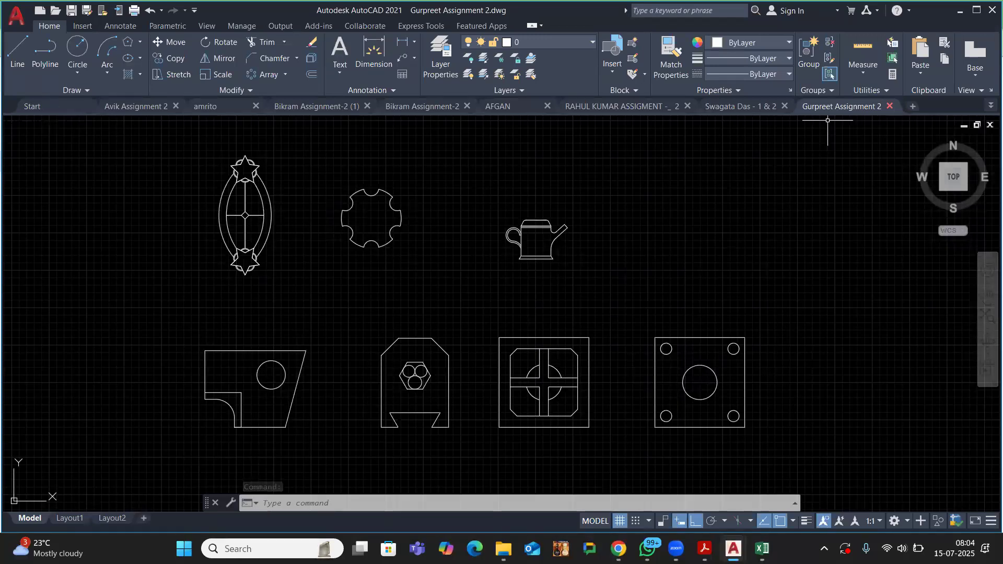
# Close it, inspect the drawing of dimensioned plates, wheel, oval and teapot, and start closing it
pyautogui.click(890, 106)
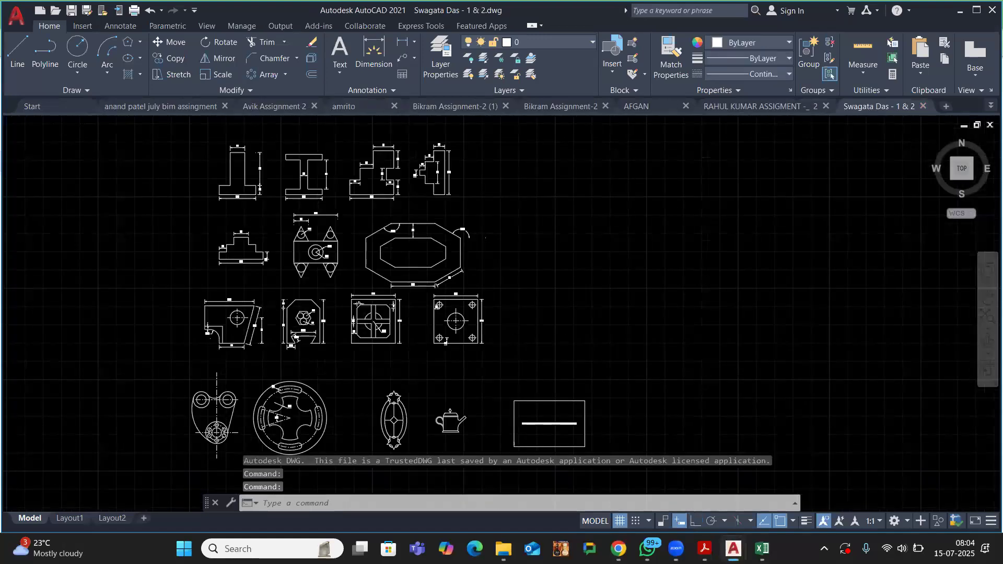
pyautogui.scroll(-2, 546, 298)
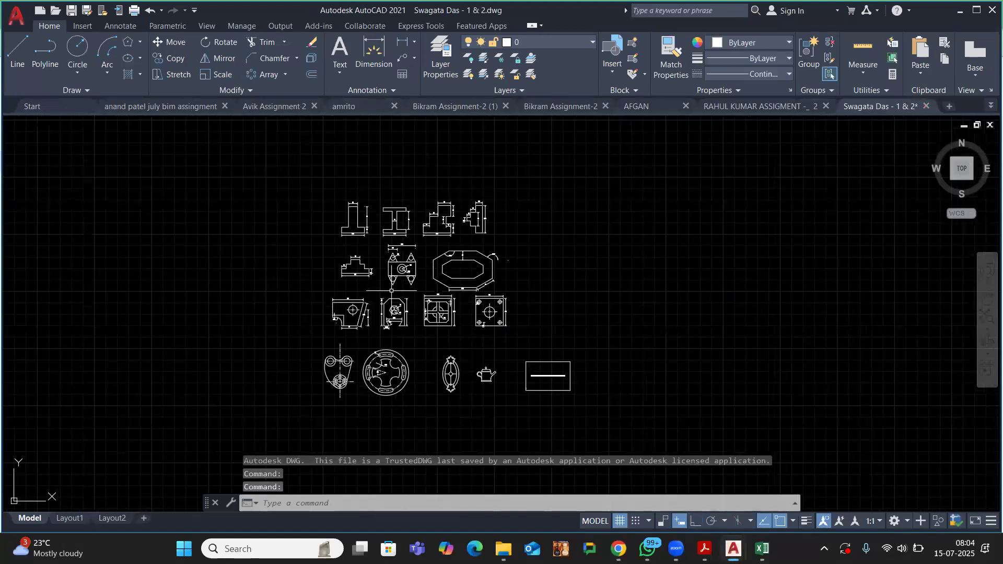
pyautogui.scroll(2, 609, 360)
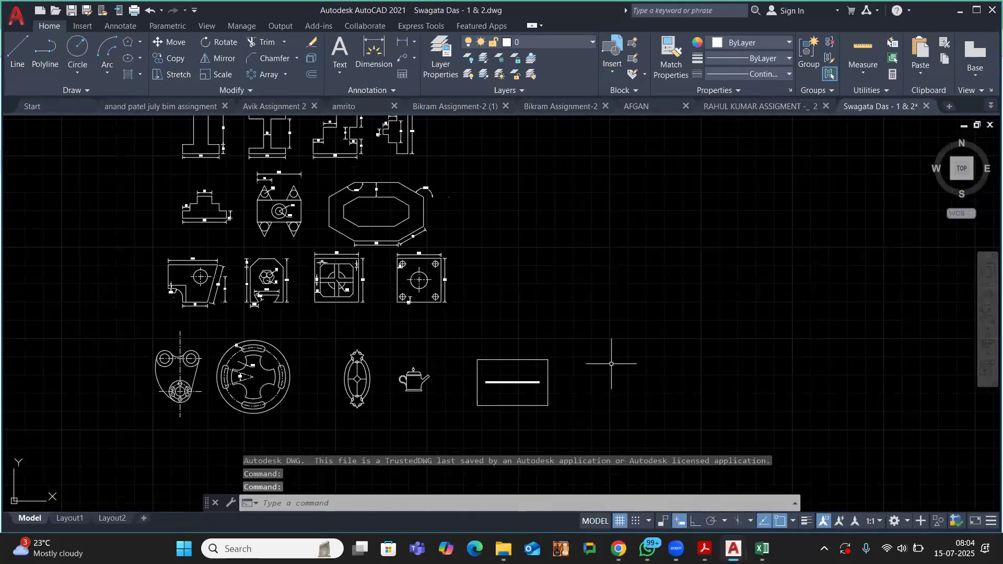
pyautogui.scroll(4, 148, 390)
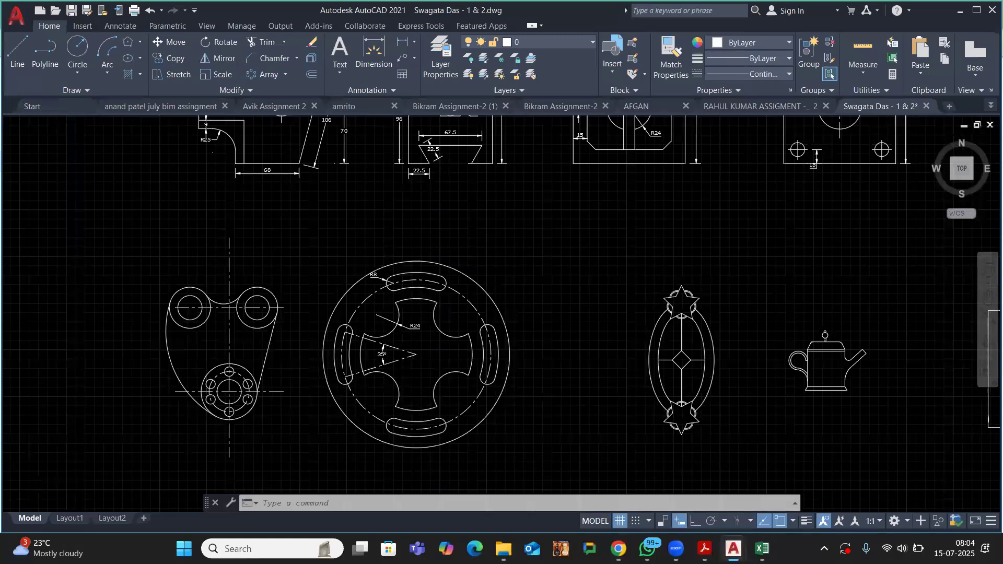
pyautogui.scroll(-6, 392, 357)
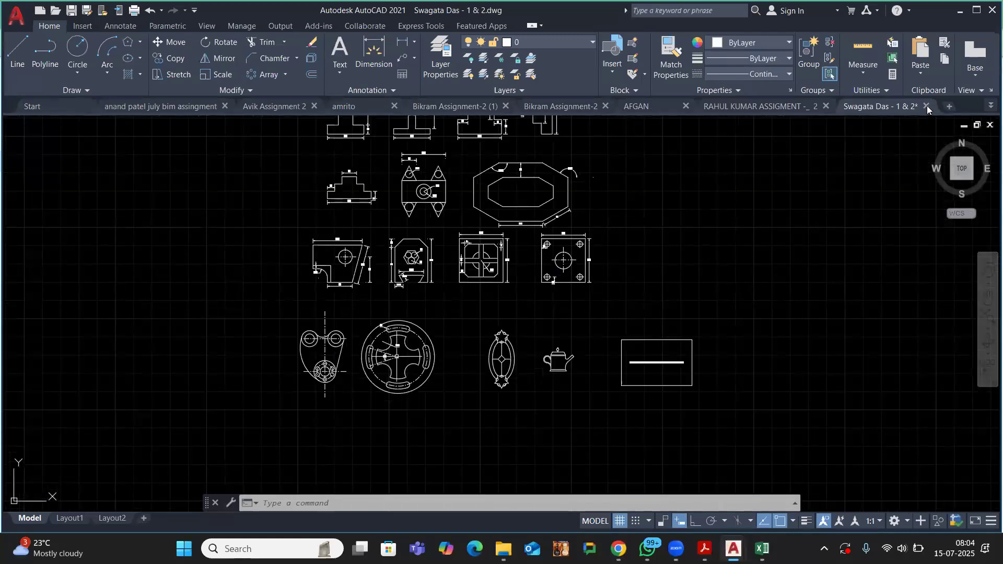
pyautogui.click(927, 105)
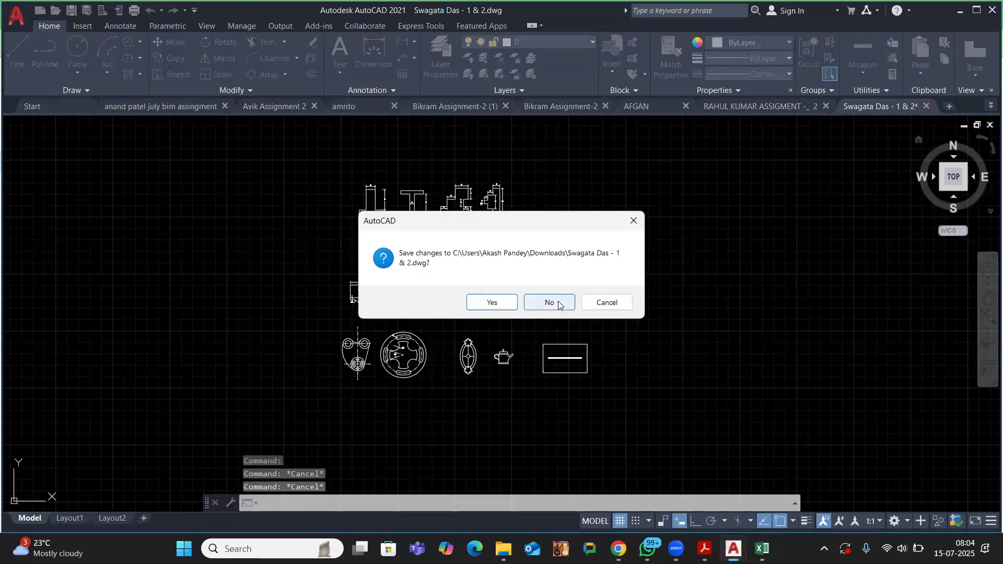
# Discard changes to the current drawing, then close the next assignment without saving
pyautogui.click(557, 303)
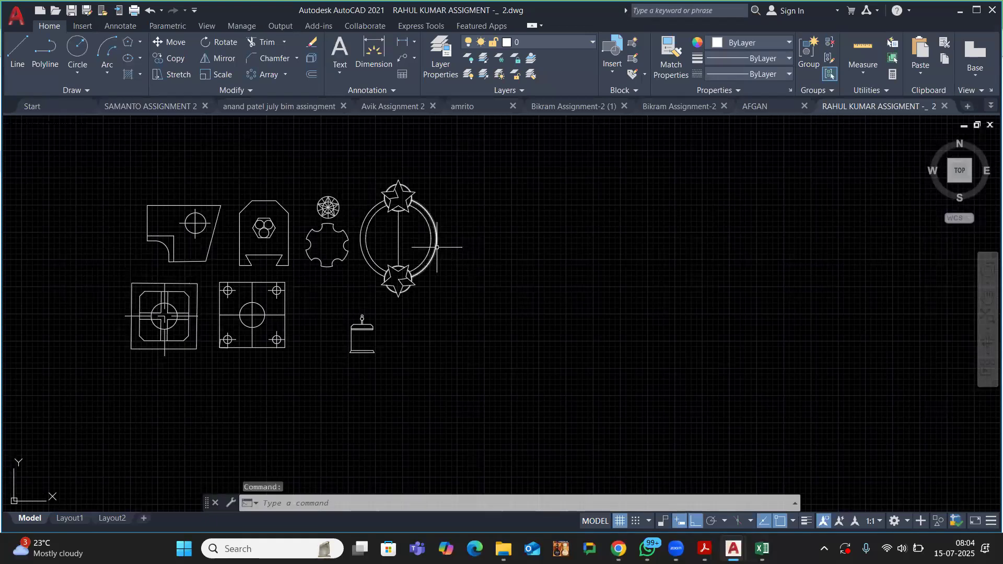
pyautogui.moveTo(456, 276); pyautogui.dragTo(474, 286, button='middle')
pyautogui.click(948, 105)
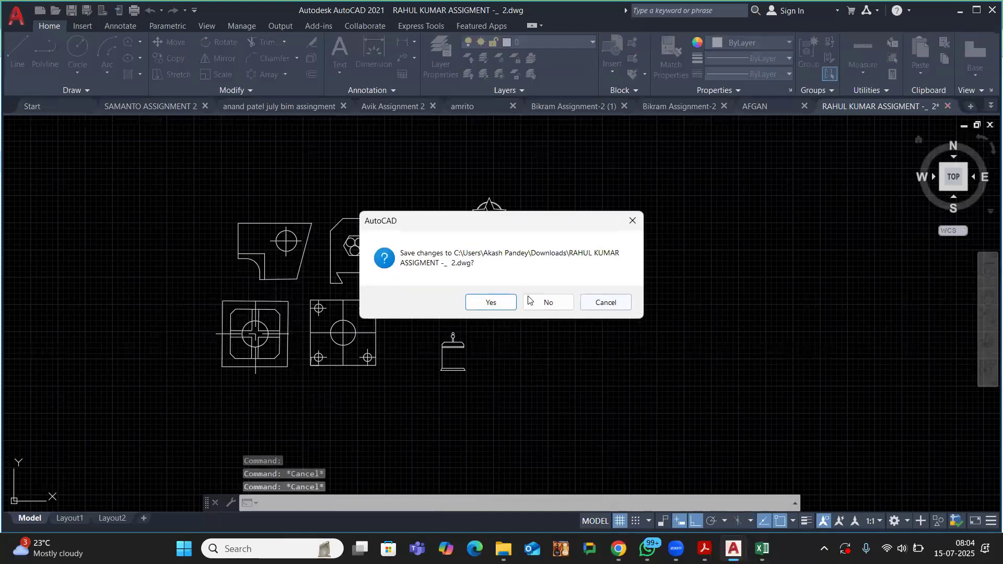
pyautogui.click(555, 301)
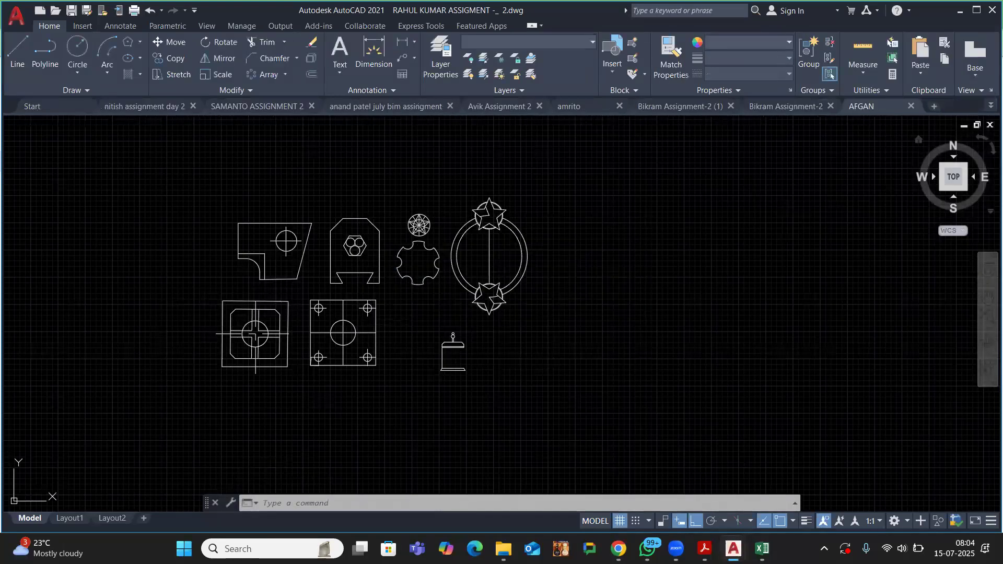
# Inspect two more assignment drawings, including the teapot, and close each without saving
pyautogui.moveTo(569, 291); pyautogui.dragTo(794, 302, button='middle')
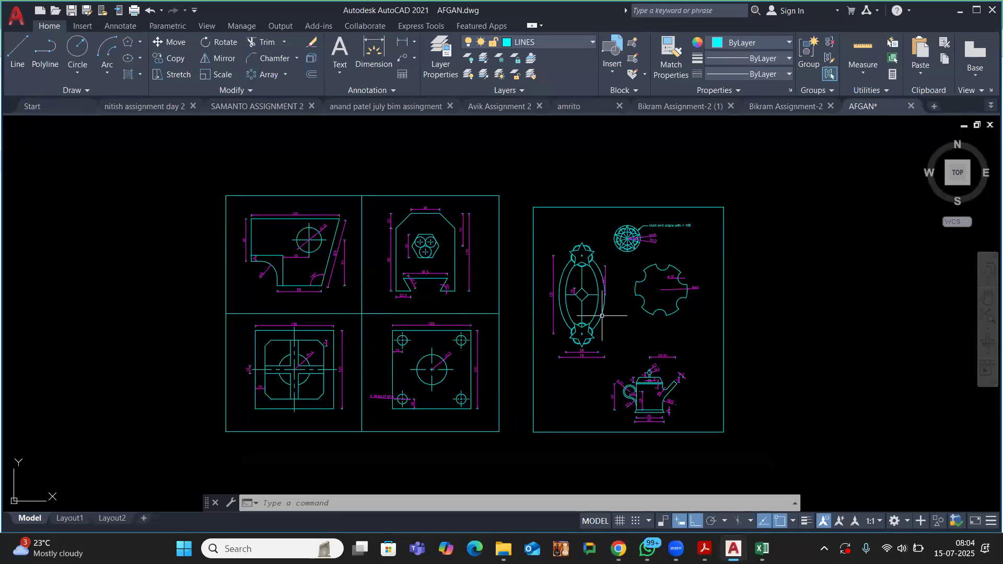
pyautogui.click(910, 106)
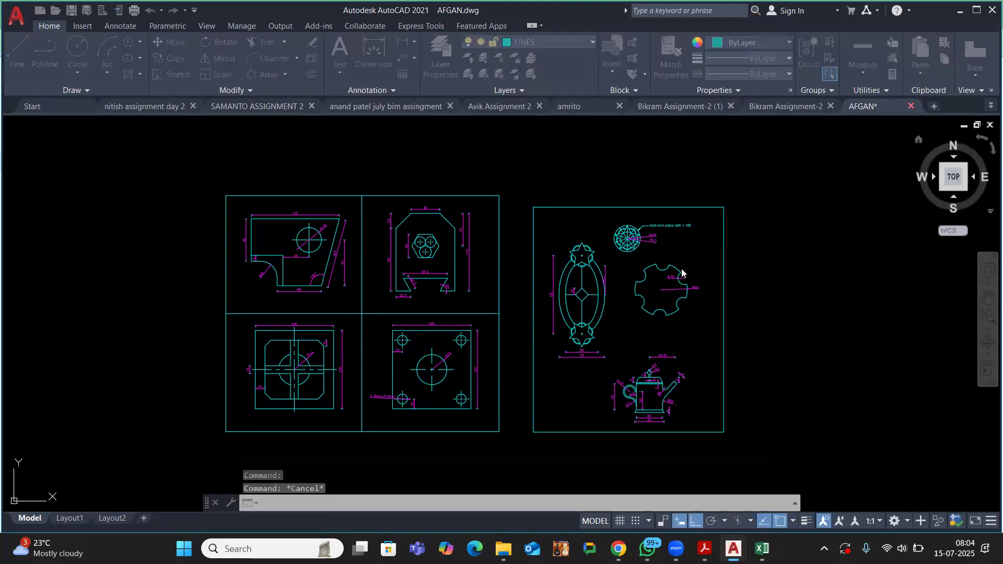
pyautogui.click(549, 303)
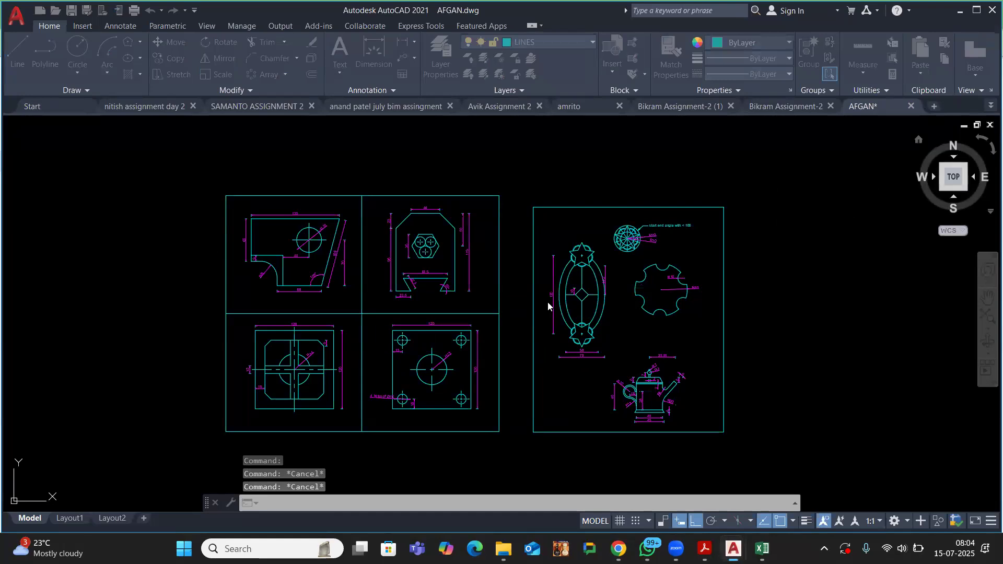
pyautogui.scroll(-2, 548, 303)
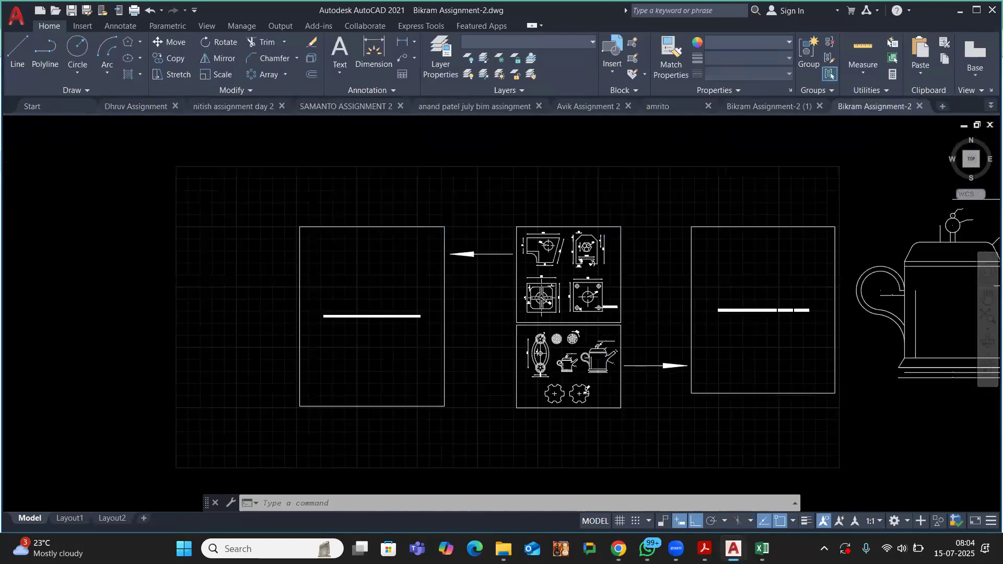
pyautogui.moveTo(678, 350); pyautogui.dragTo(493, 343, button='middle')
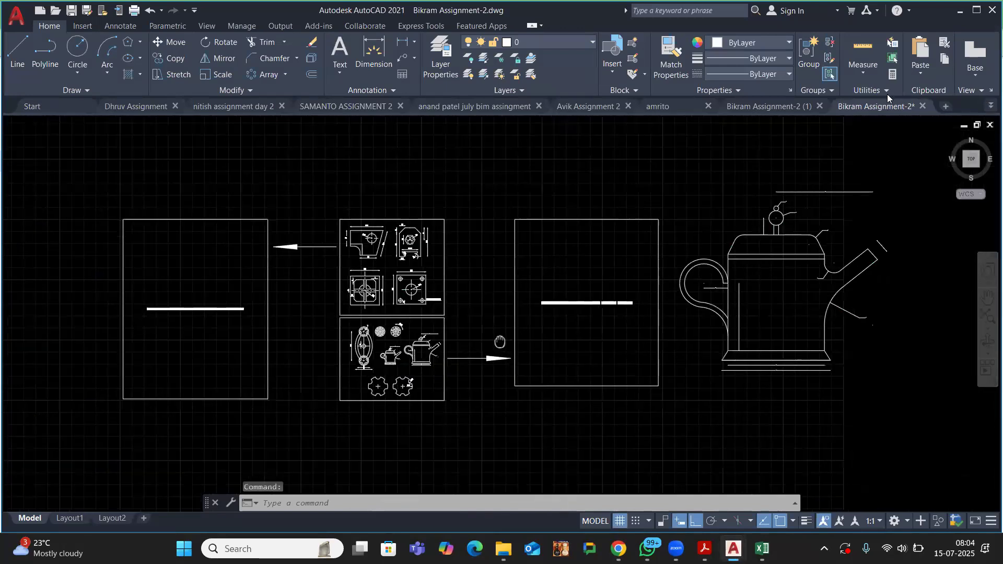
pyautogui.click(924, 105)
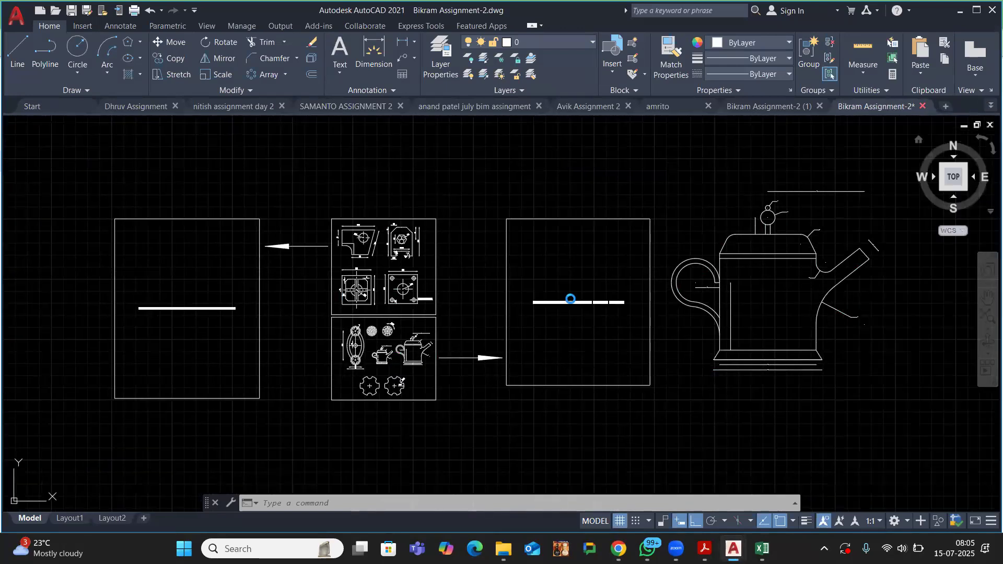
pyautogui.click(545, 307)
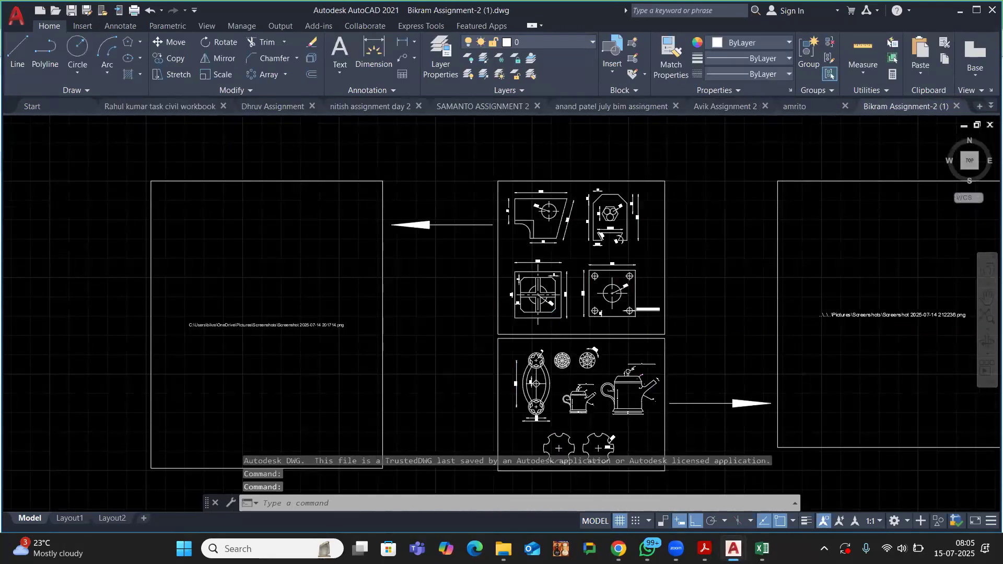
# View the duplicate assignment drawing's parts, then close it without saving
pyautogui.scroll(-2, 544, 304)
pyautogui.moveTo(665, 332)
pyautogui.mouseDown(button='middle')
pyautogui.moveTo(577, 306)
pyautogui.moveTo(446, 287)
pyautogui.mouseUp(button='middle')
pyautogui.click(960, 106)
pyautogui.click(537, 301)
# Review the Assingment 01 and Assingment 2 frames, then discard that drawing's changes
pyautogui.scroll(-6, 566, 311)
pyautogui.moveTo(591, 239); pyautogui.dragTo(589, 257, button='middle')
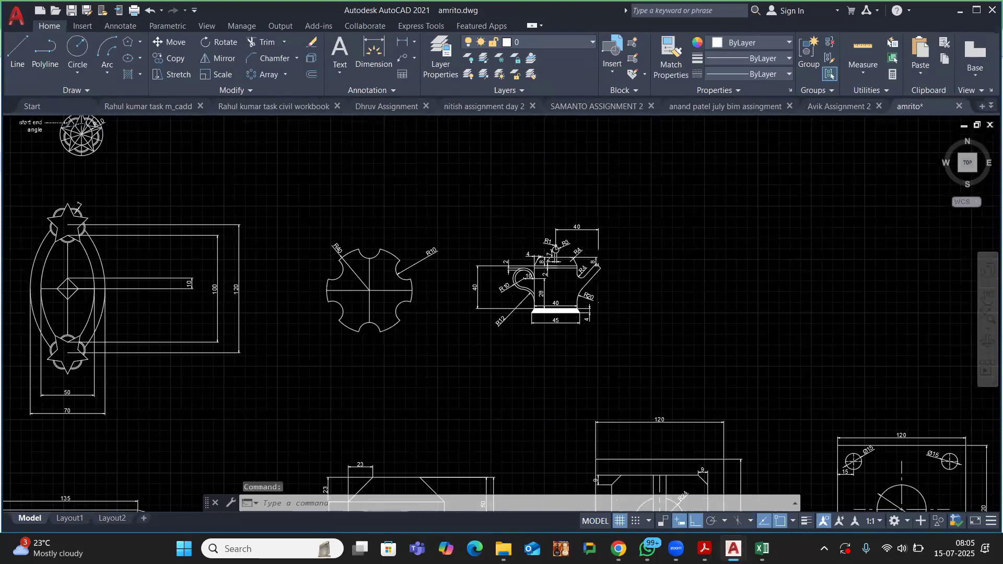
pyautogui.scroll(-6, 571, 257)
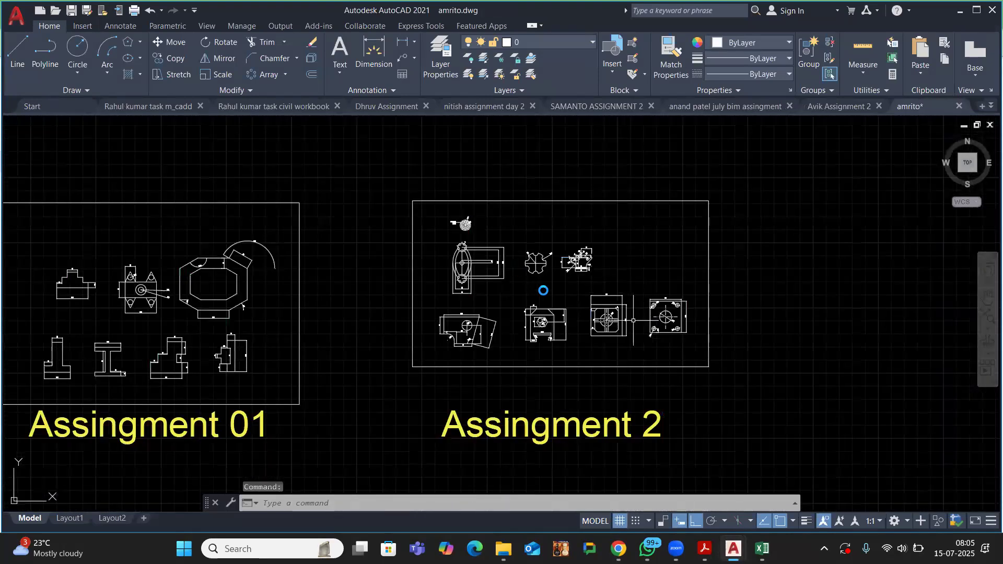
pyautogui.scroll(3, 624, 317)
pyautogui.scroll(-3, 235, 273)
pyautogui.moveTo(235, 273); pyautogui.dragTo(543, 281, button='middle')
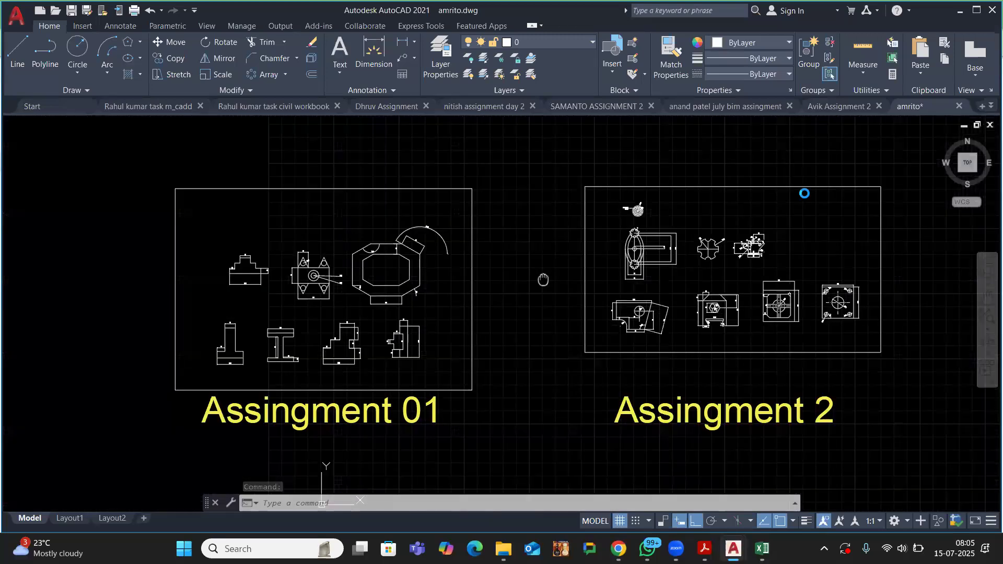
pyautogui.scroll(-4, 544, 280)
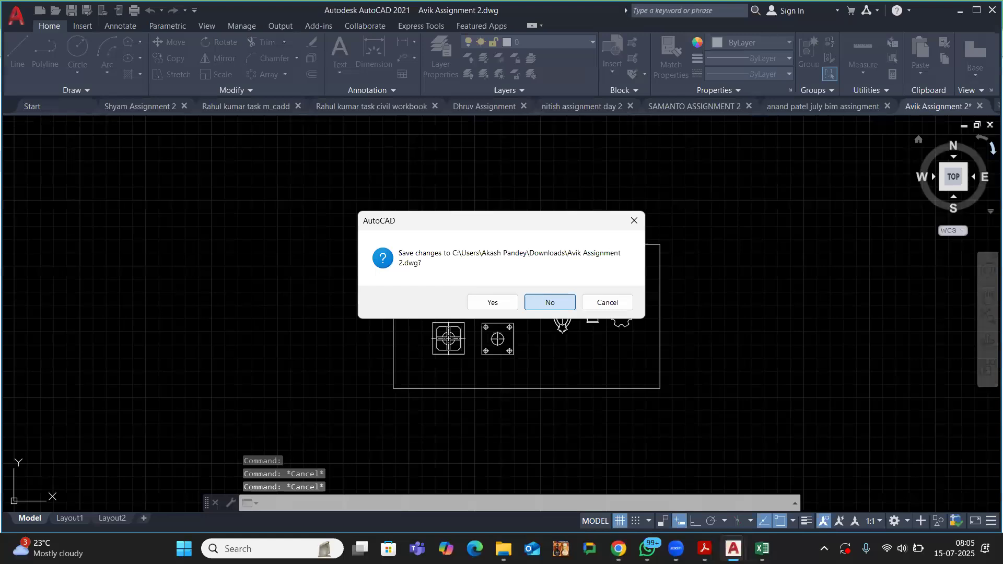
pyautogui.click(550, 302)
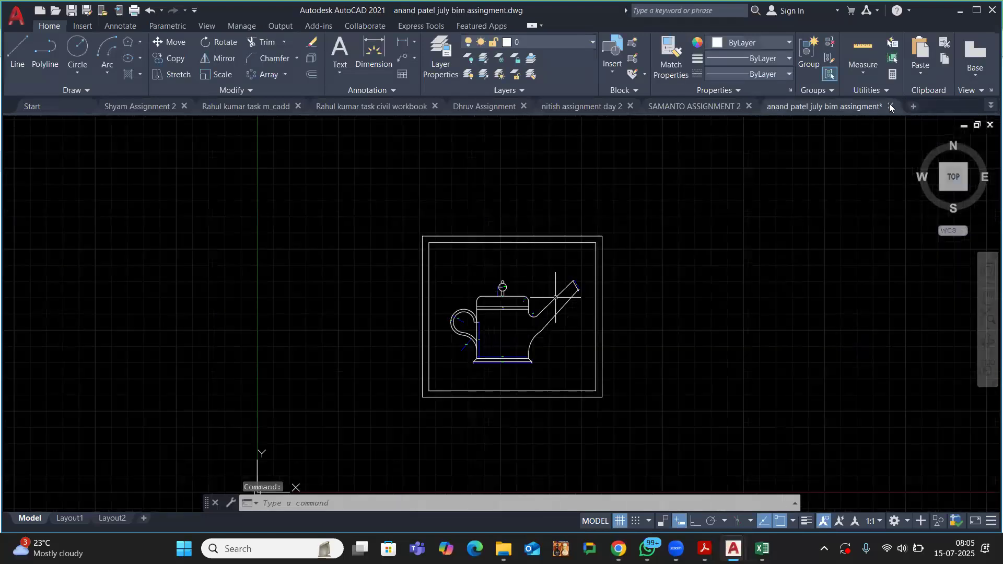
# Close the next drawing with Ctrl+F4 without saving its changes
pyautogui.scroll(-4, 562, 293)
pyautogui.hotkey('ctrl', 'F4')
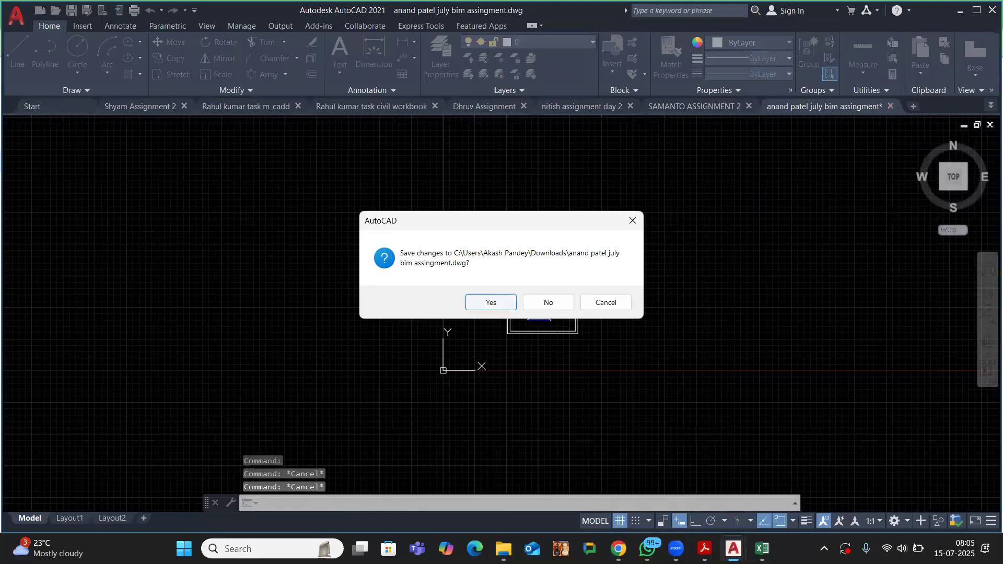
pyautogui.click(547, 302)
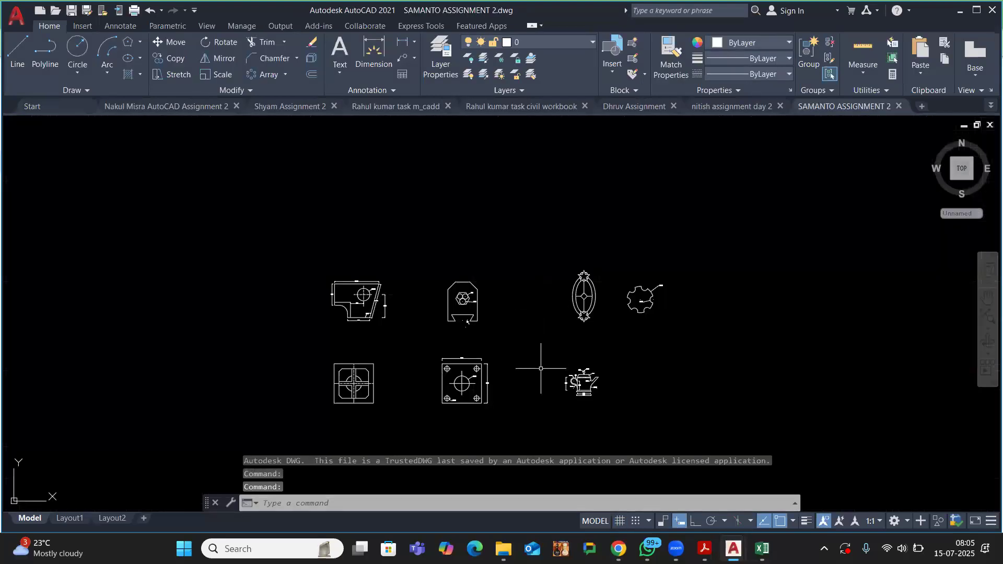
# Zoom over two more assignment drawings and close both without saving
pyautogui.scroll(2, 541, 369)
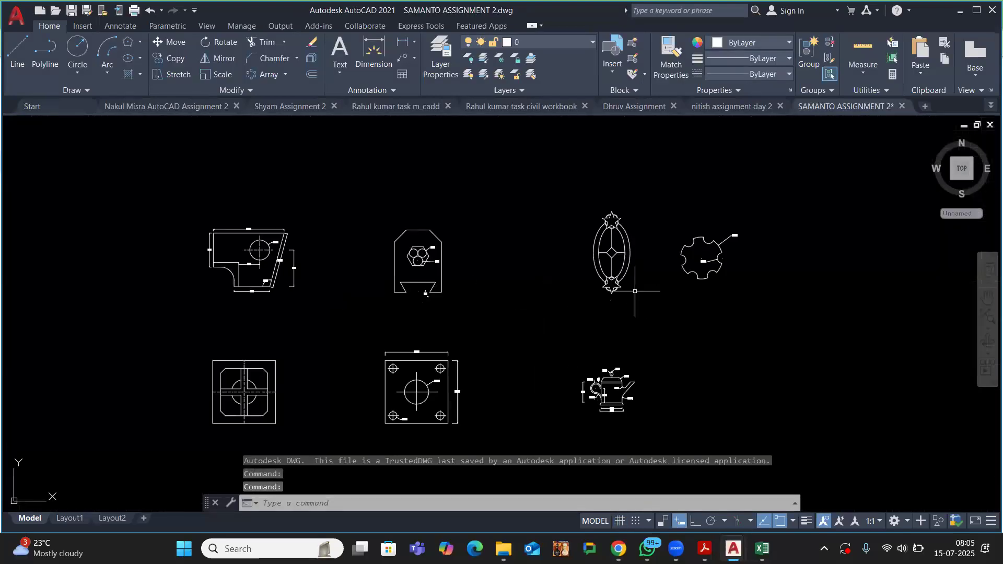
pyautogui.scroll(6, 608, 402)
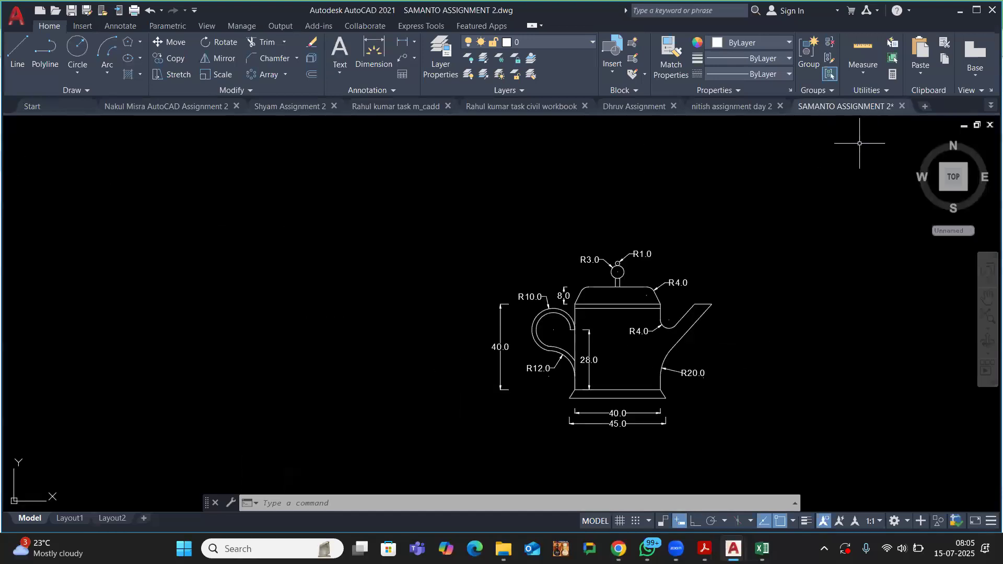
pyautogui.click(902, 106)
pyautogui.click(539, 302)
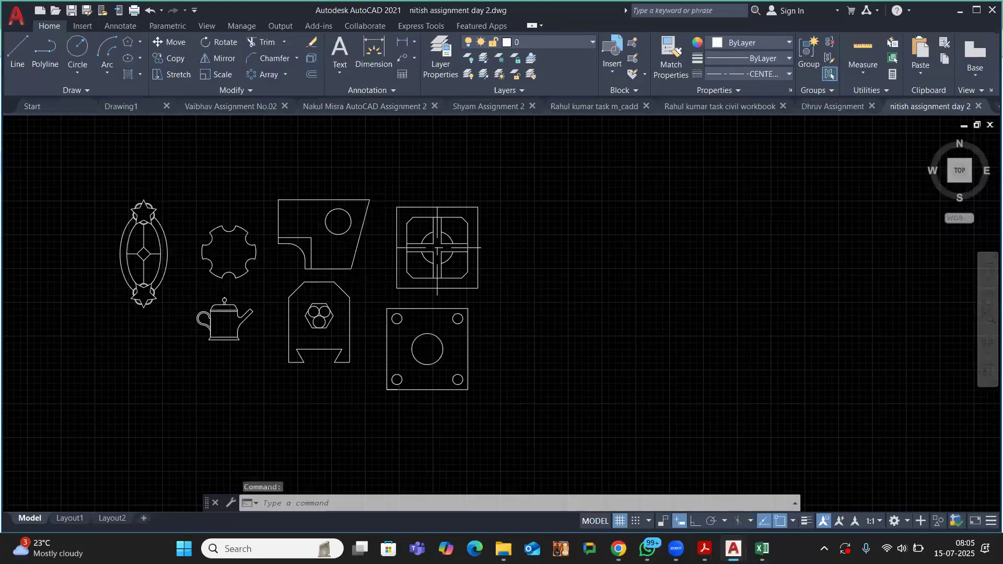
pyautogui.scroll(-2, 531, 294)
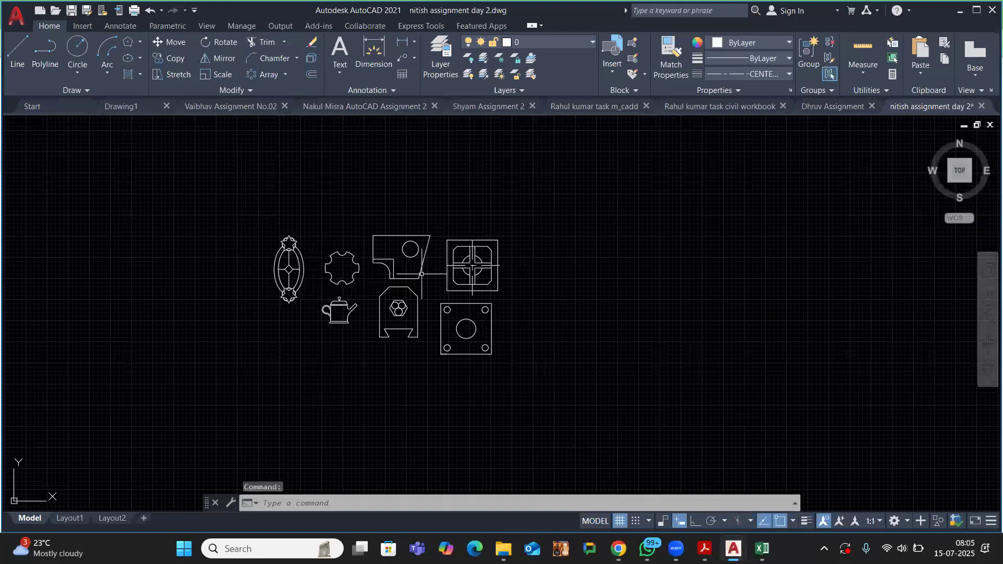
pyautogui.scroll(4, 436, 275)
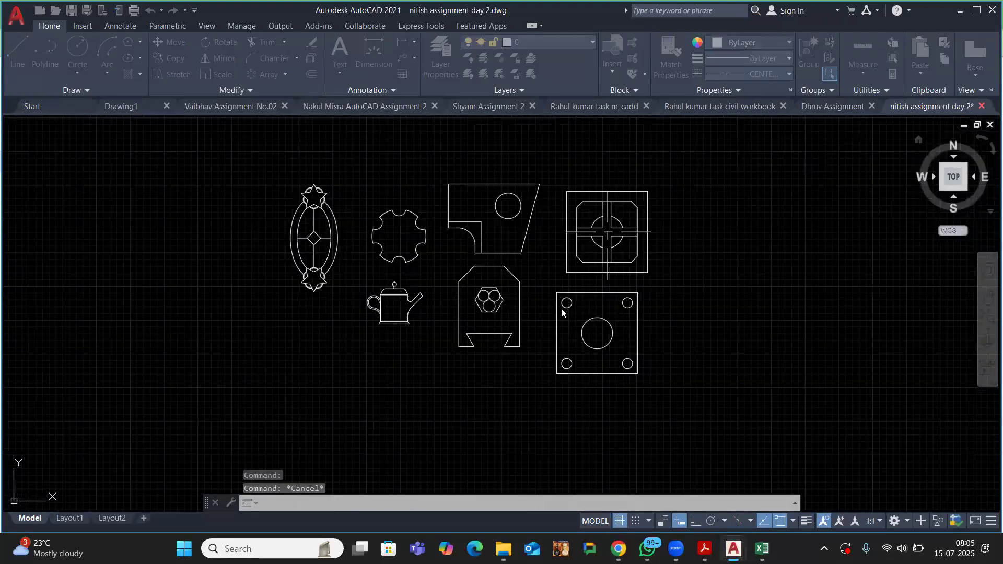
pyautogui.click(563, 307)
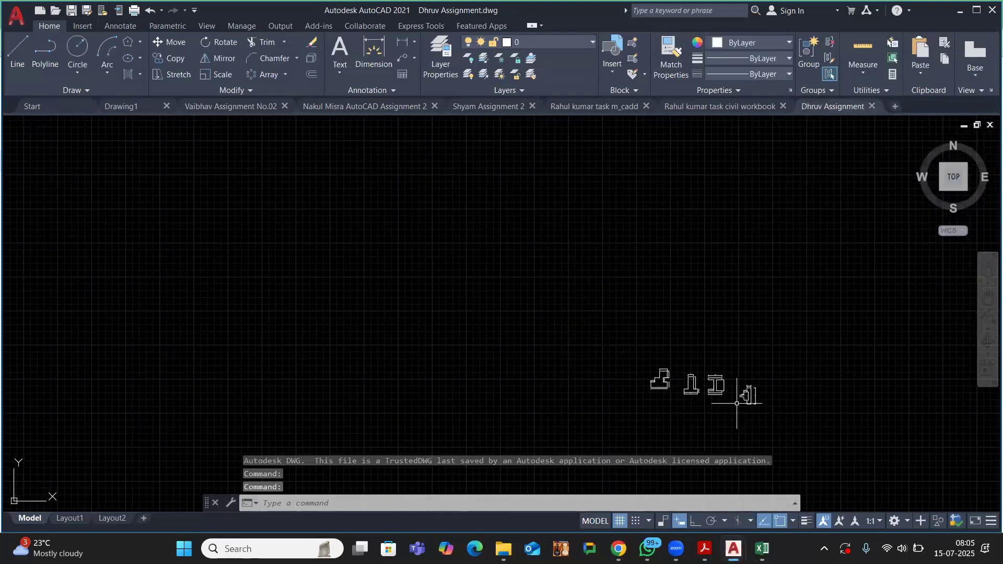
# Centre the four dimensioned sections in the Dhruv Assignment drawing, then close it
pyautogui.scroll(6, 742, 404)
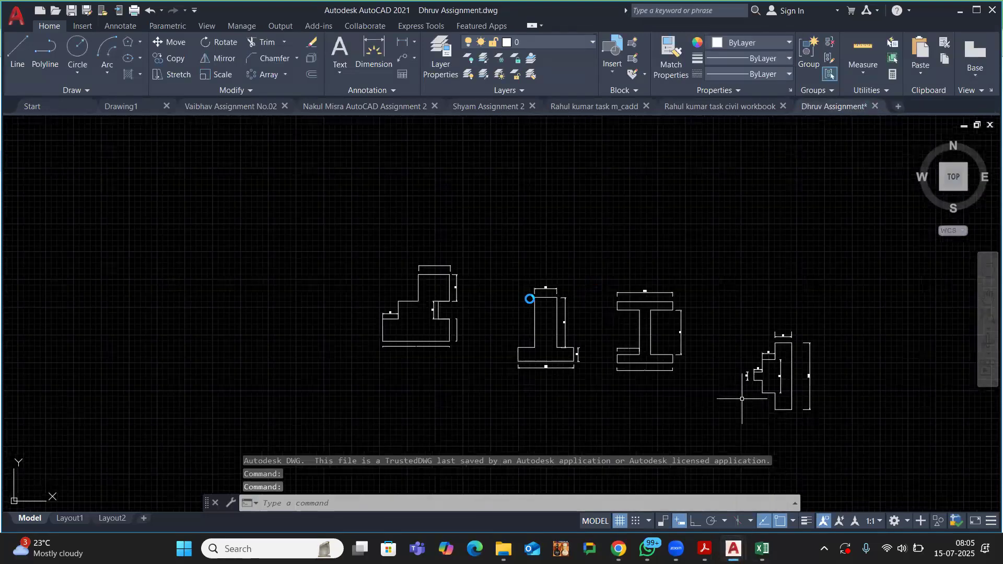
pyautogui.moveTo(750, 375); pyautogui.dragTo(629, 361, button='middle')
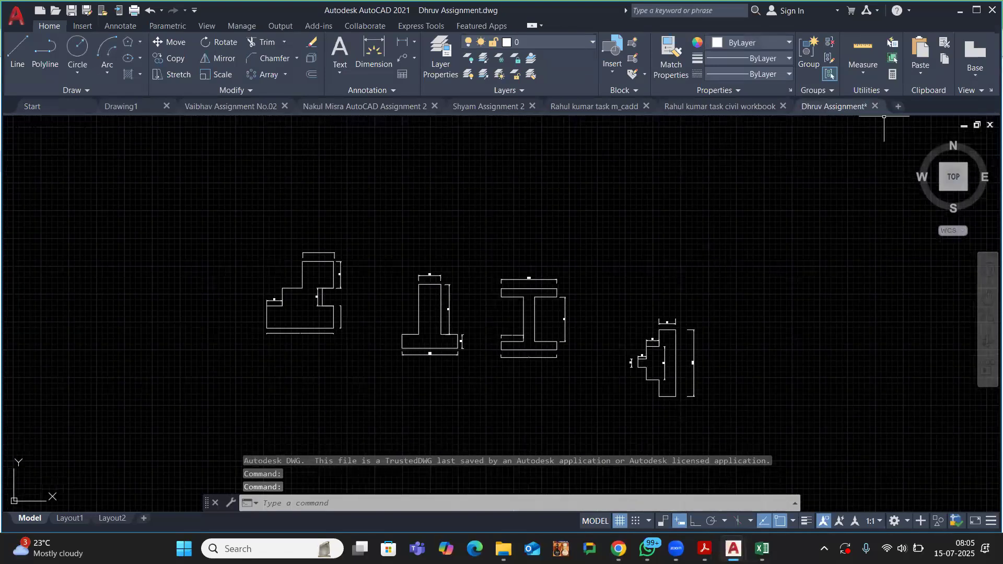
pyautogui.click(876, 106)
pyautogui.click(531, 300)
pyautogui.scroll(5, 467, 296)
pyautogui.click(786, 106)
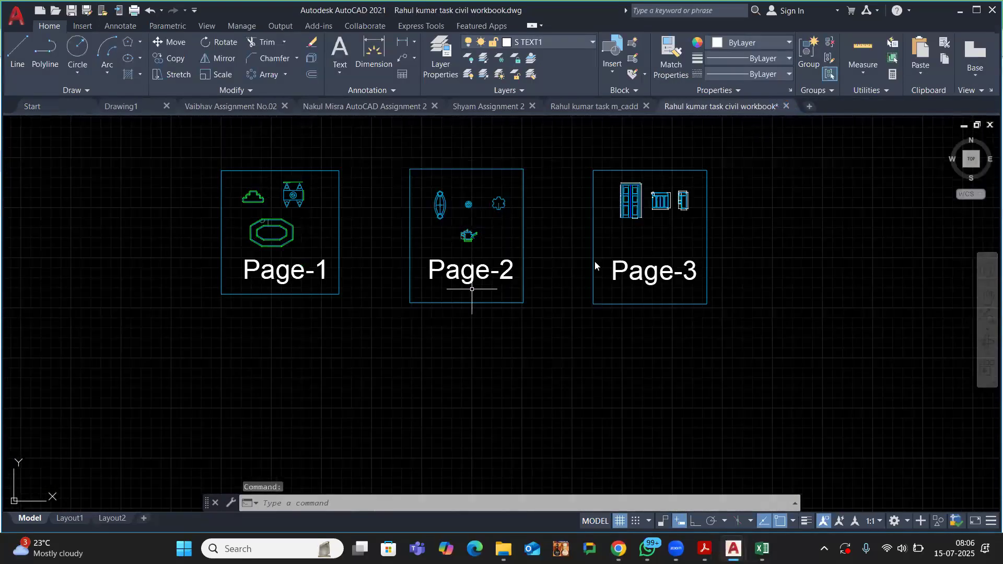
# Close the civil workbook and the m_cadd workbook without saving changes
pyautogui.scroll(-2, 554, 307)
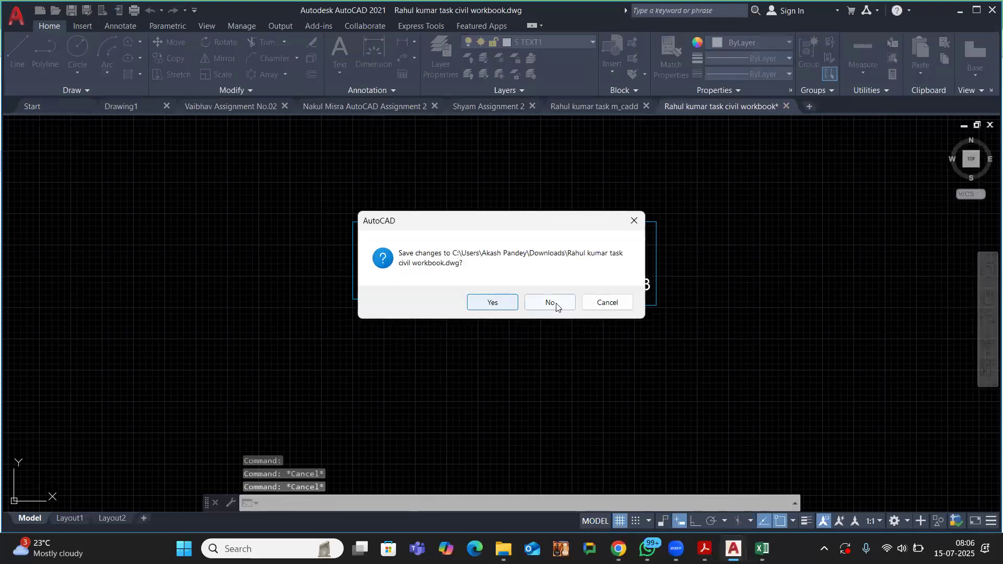
pyautogui.click(556, 307)
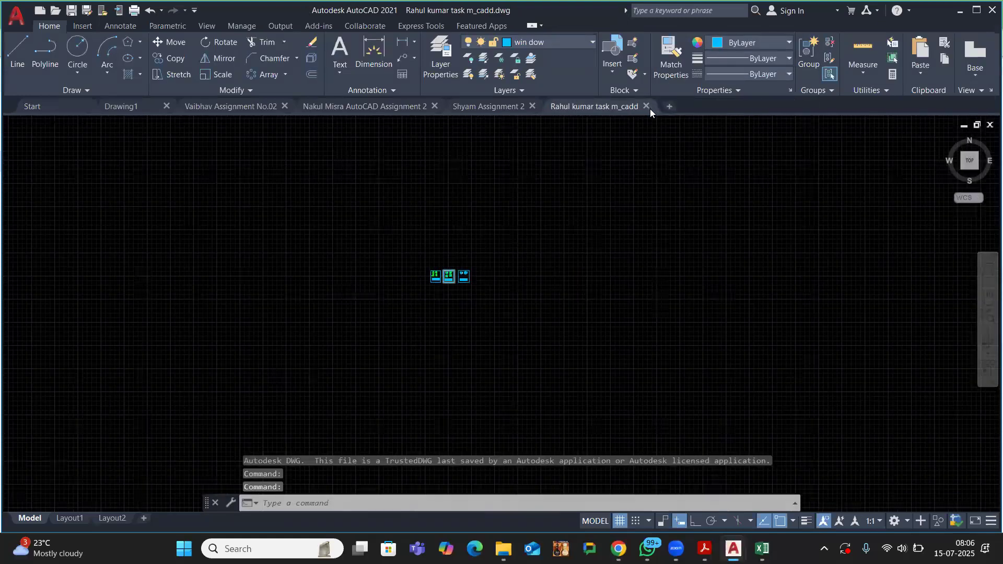
pyautogui.scroll(8, 438, 277)
pyautogui.scroll(2, 291, 248)
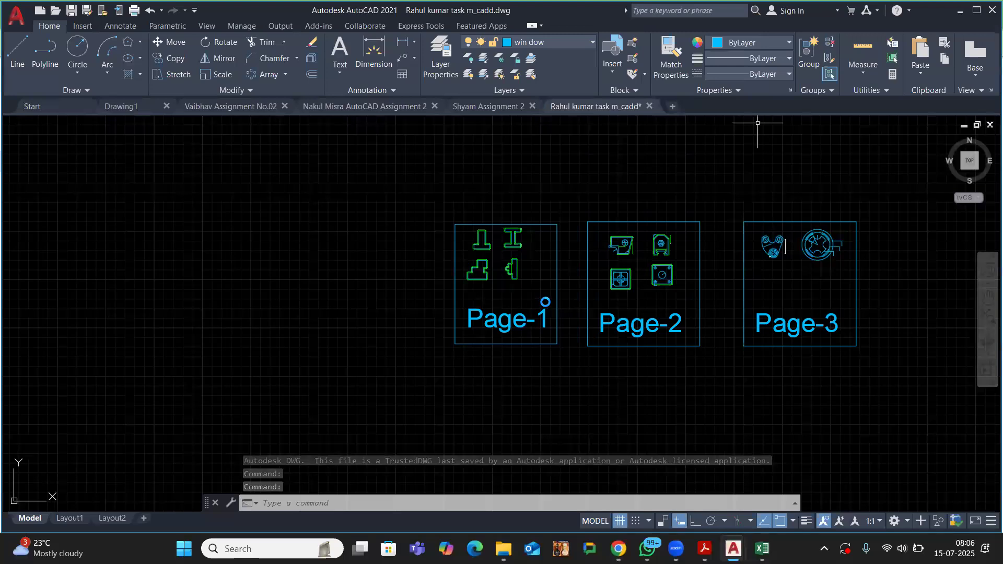
pyautogui.click(545, 301)
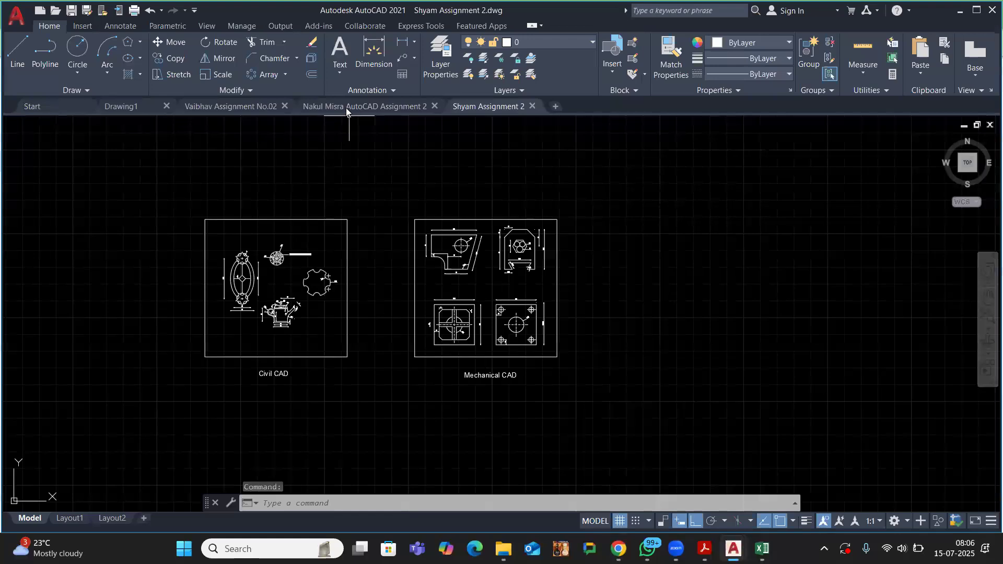
# Bring up the Vaibhav Assignment No.02 drawing of dimensioned plates and teapot
pyautogui.moveTo(347, 111)
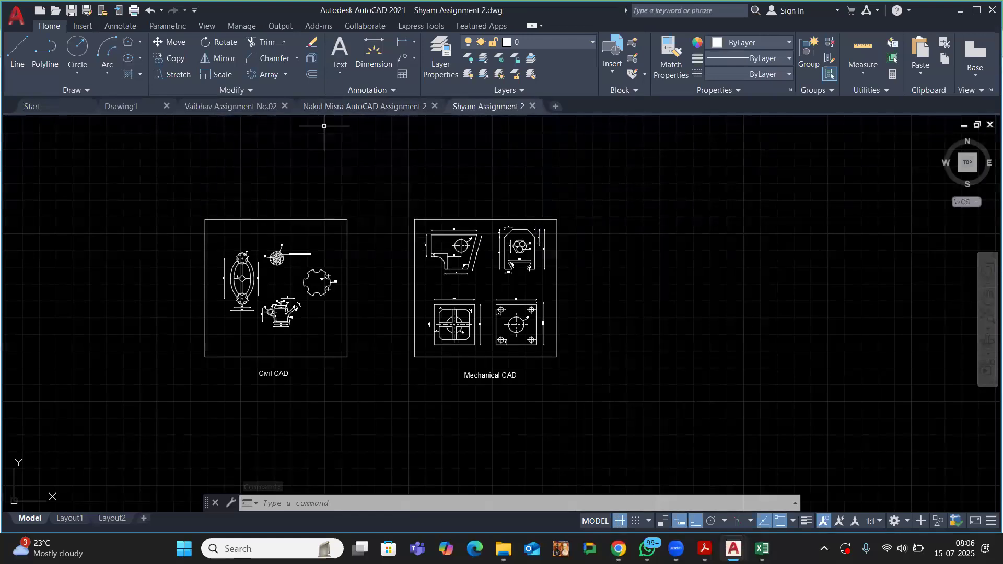
pyautogui.click(351, 107)
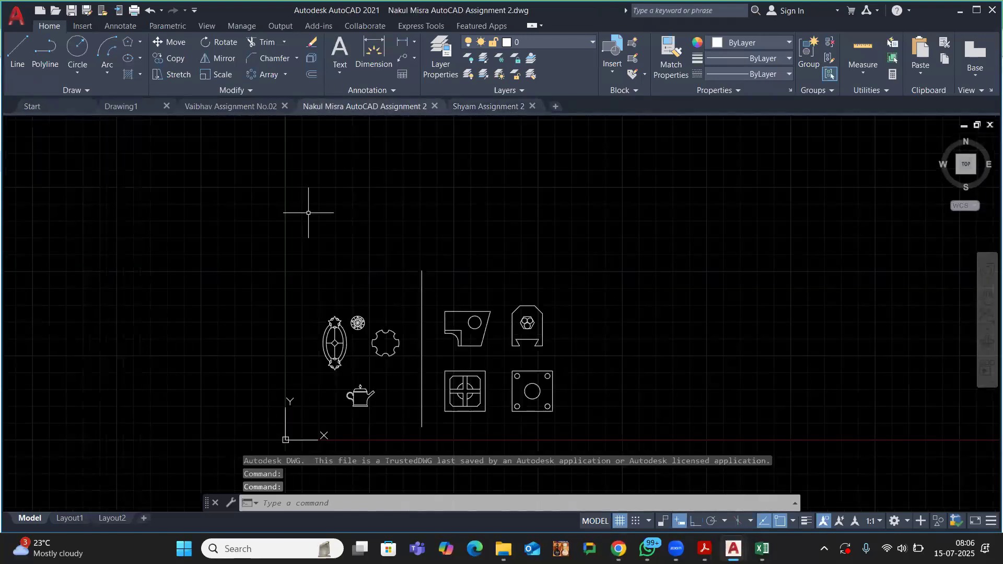
pyautogui.click(208, 107)
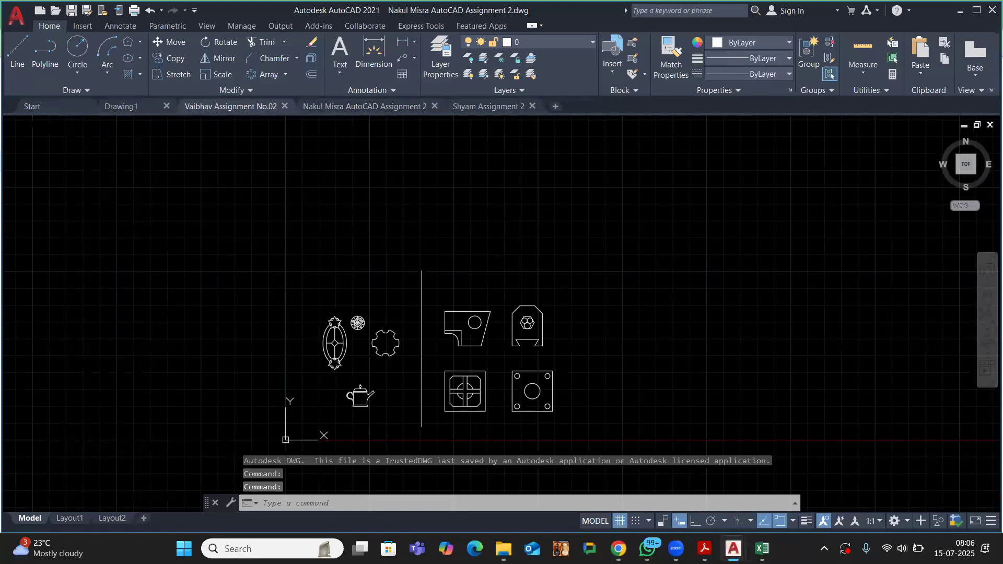
pyautogui.scroll(2, 461, 250)
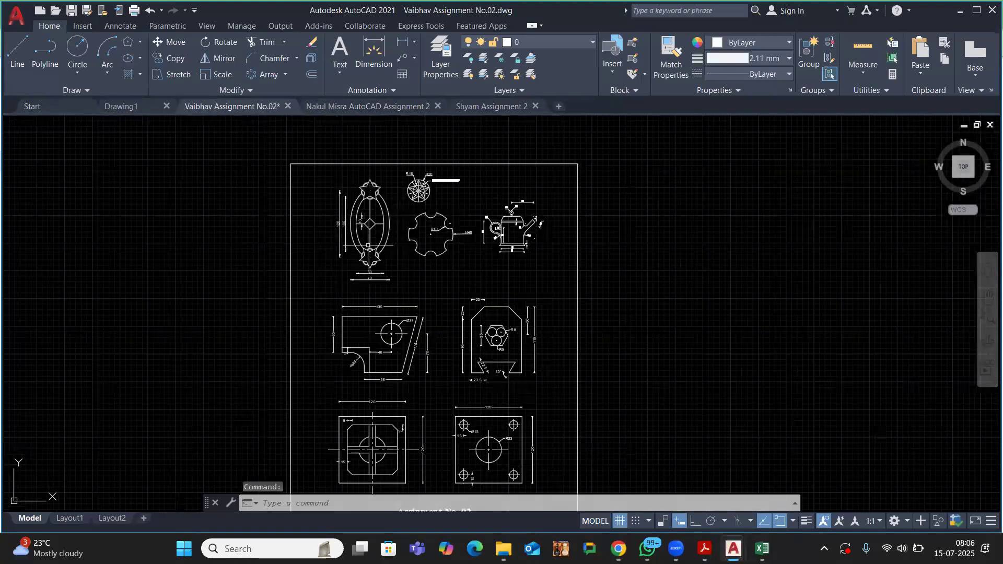
pyautogui.scroll(-2, 439, 290)
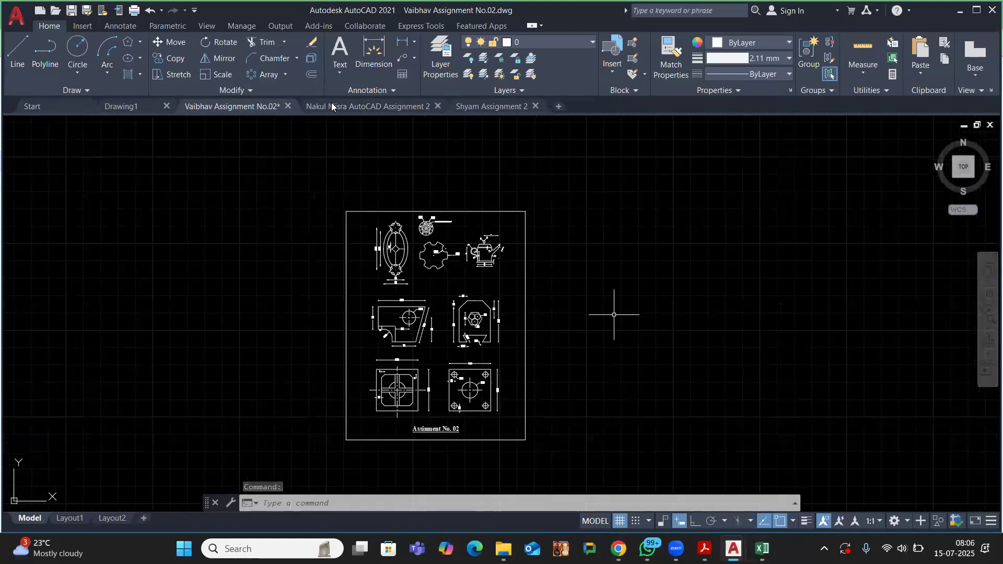
pyautogui.hotkey('ctrl', 'Tab')
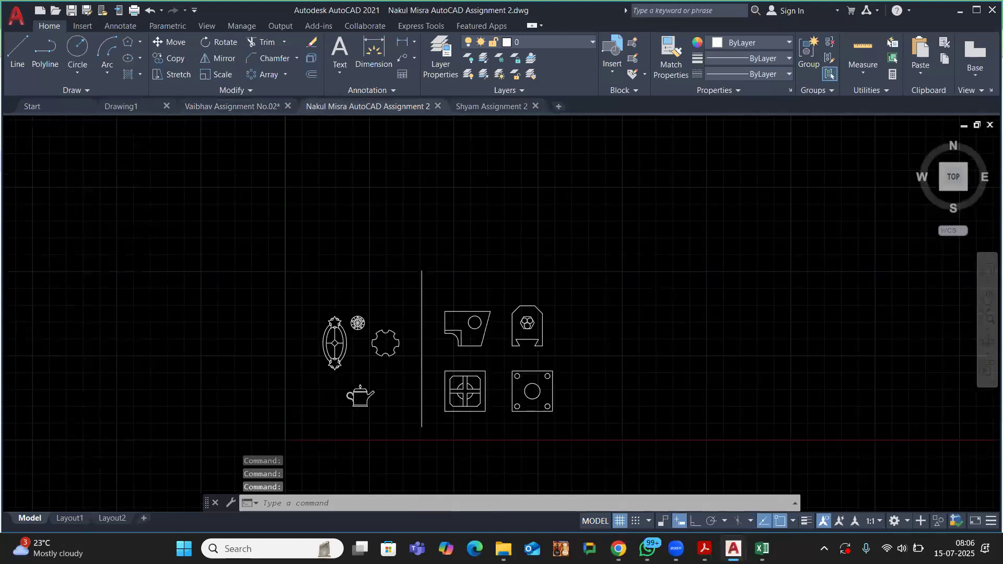
pyautogui.scroll(2, 460, 381)
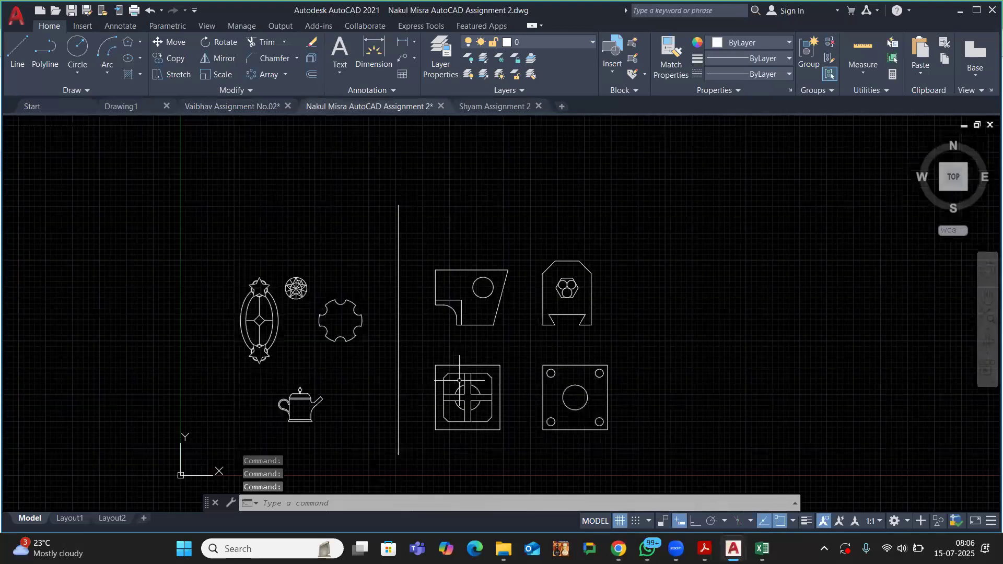
pyautogui.scroll(2, 459, 381)
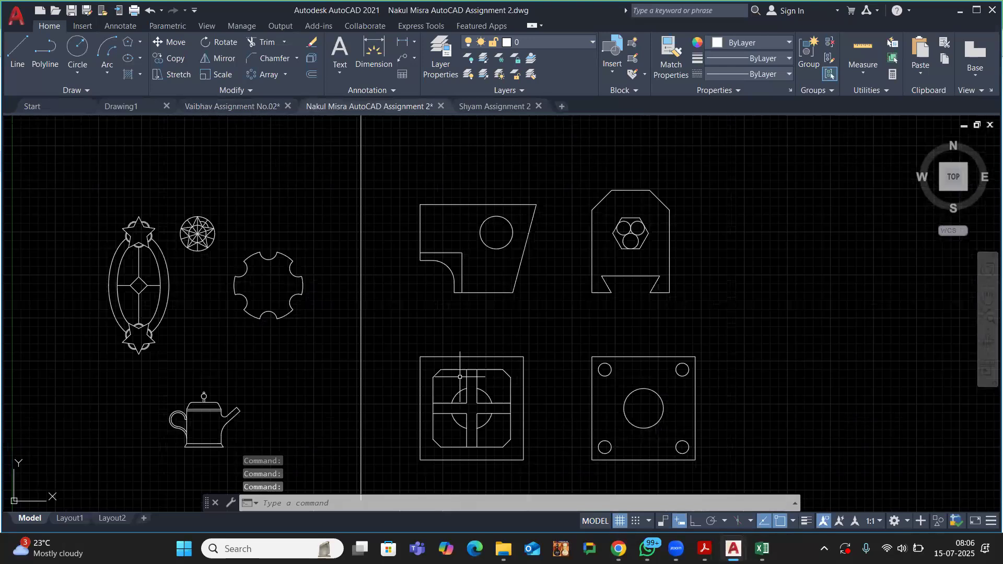
pyautogui.scroll(-2, 461, 377)
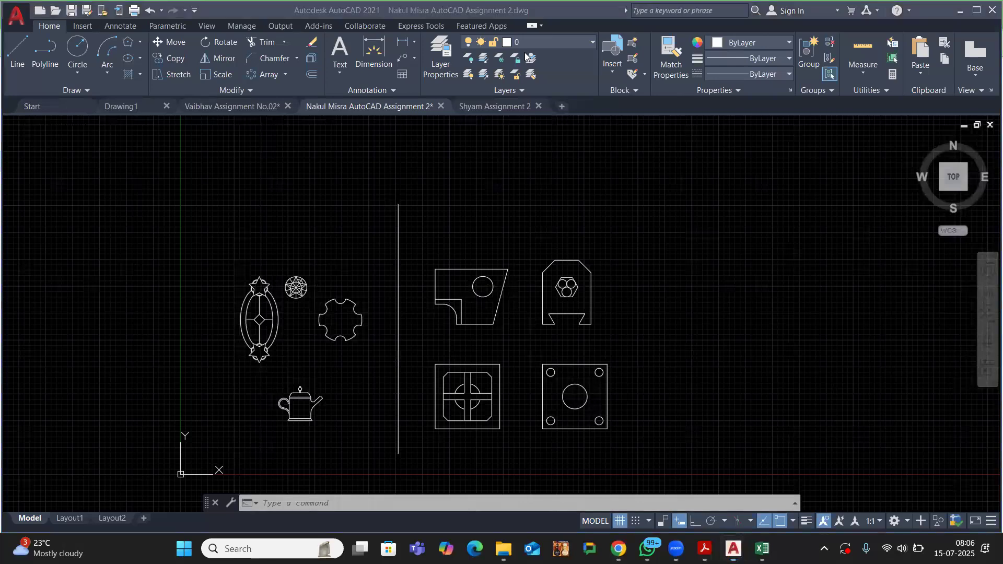
# Check the Zoom participant list, hide it, and bring the web browser forward
pyautogui.click(566, 167)
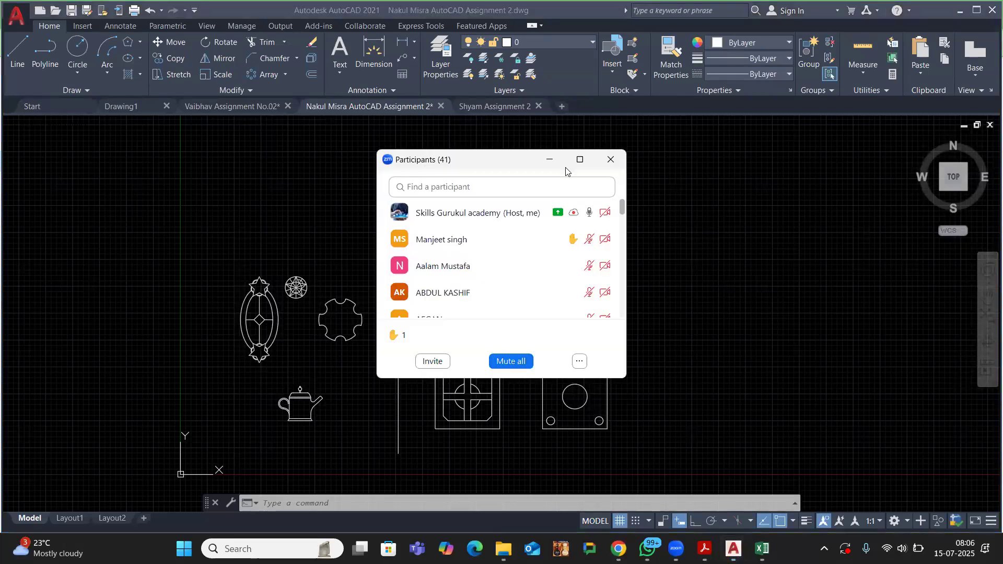
pyautogui.click(551, 161)
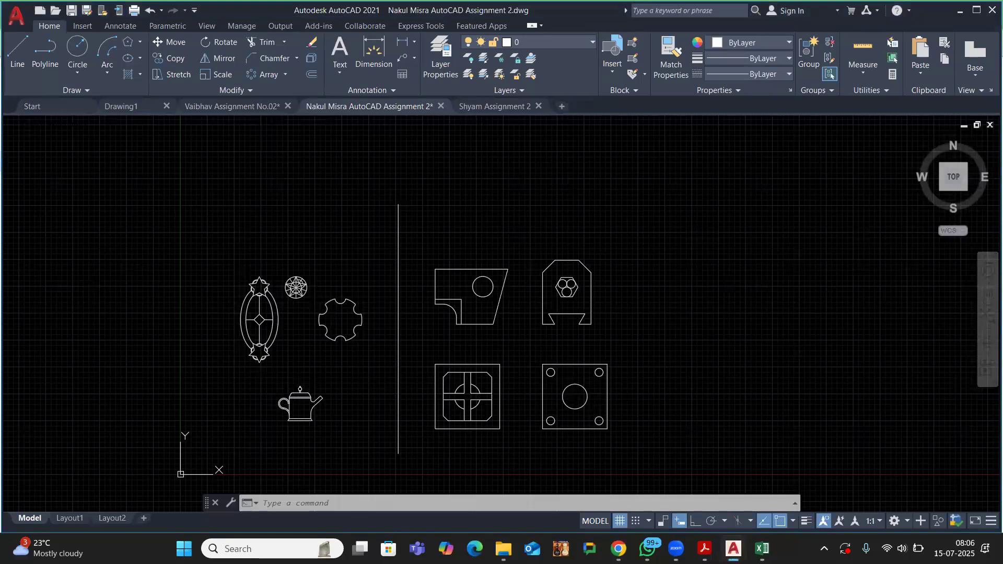
pyautogui.moveTo(619, 548)
pyautogui.click(619, 484)
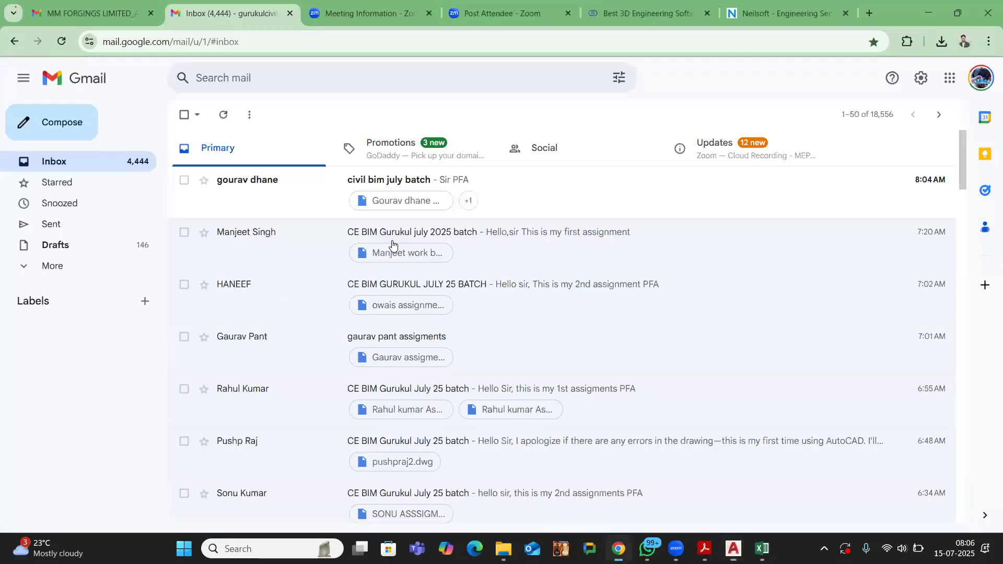
# Load the Classplus web login in a new tab, enter the organisation code and mobile number, and request an OTP
pyautogui.click(863, 4)
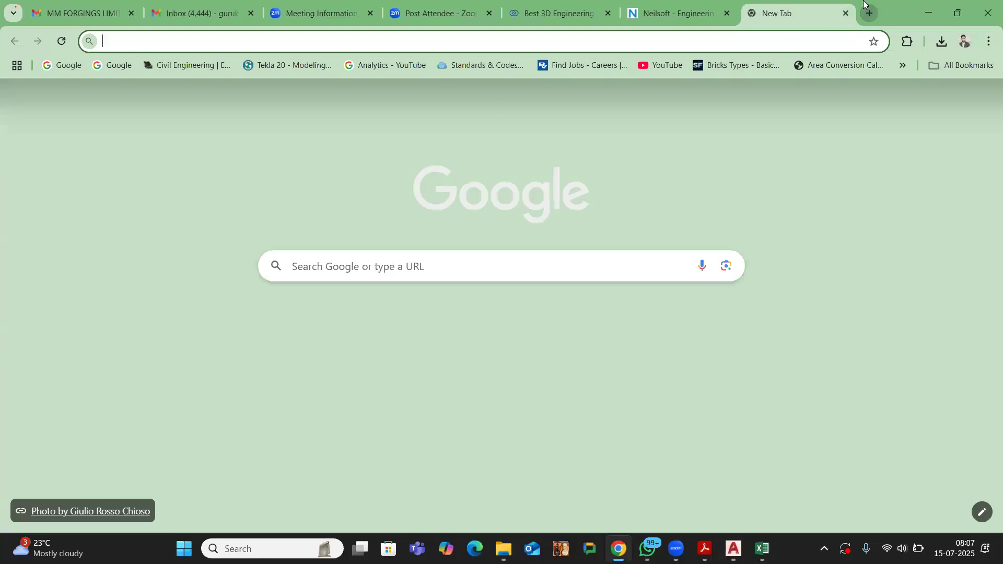
pyautogui.write('we')
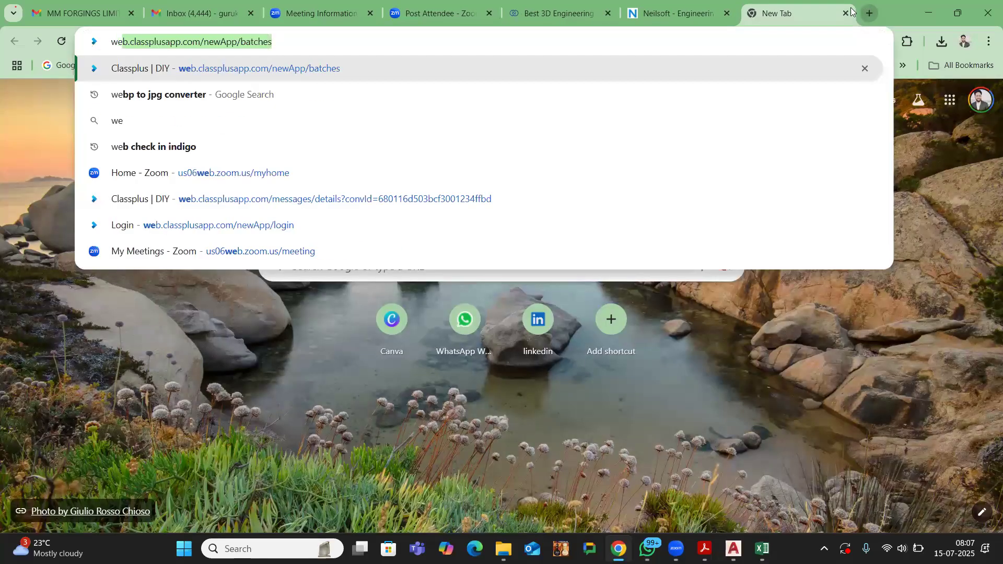
pyautogui.press('Return')
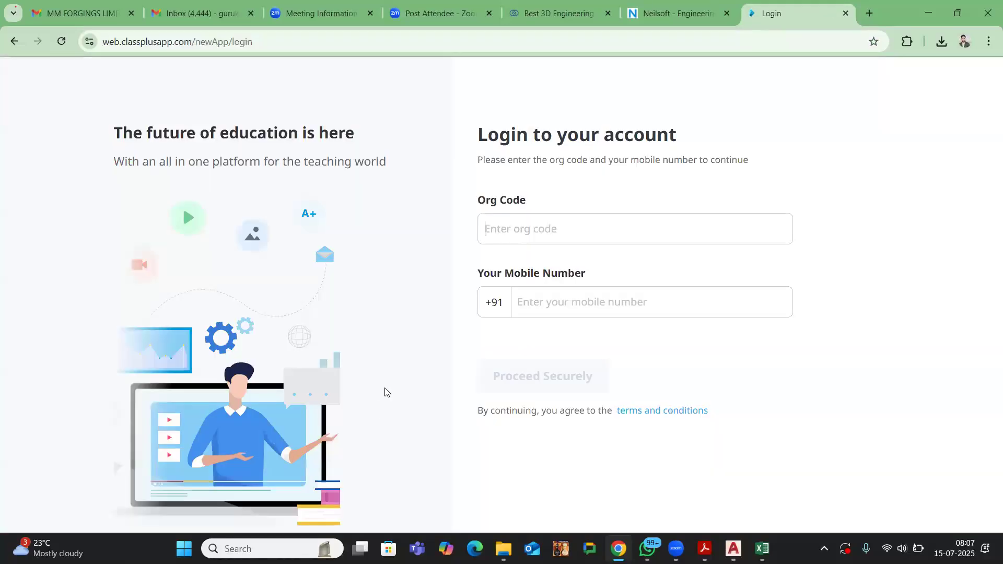
pyautogui.click(520, 225)
pyautogui.write('obhqh')
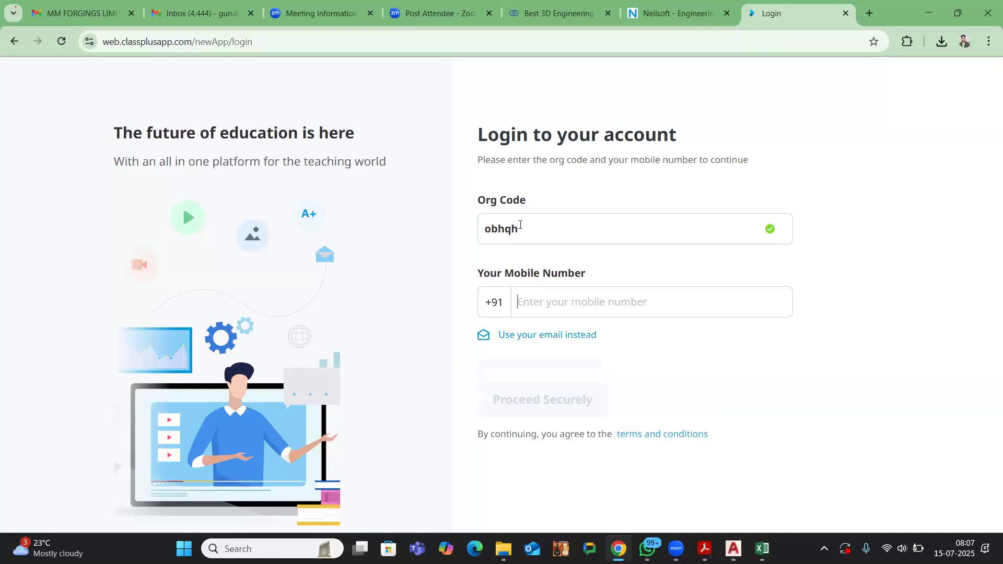
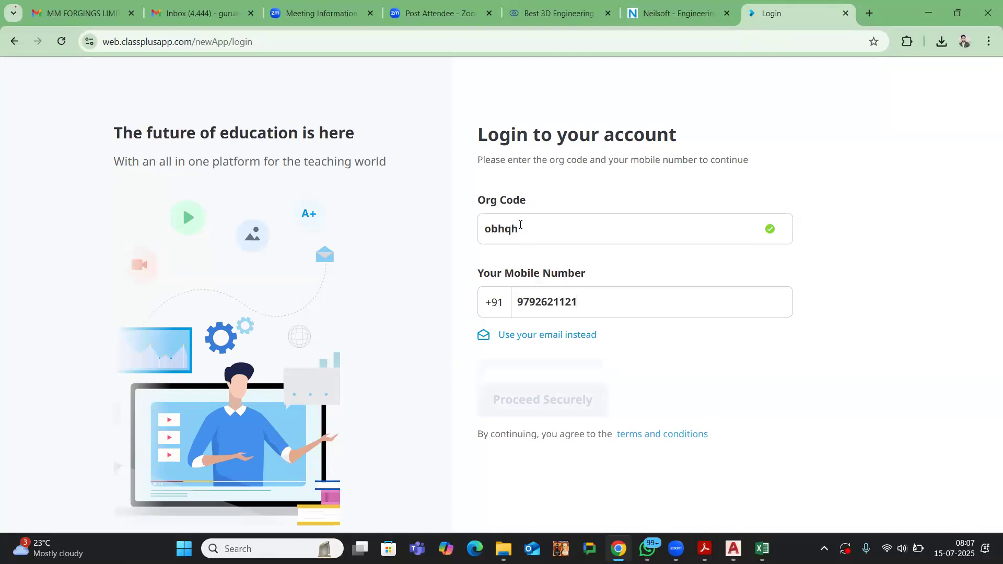
pyautogui.press('Return')
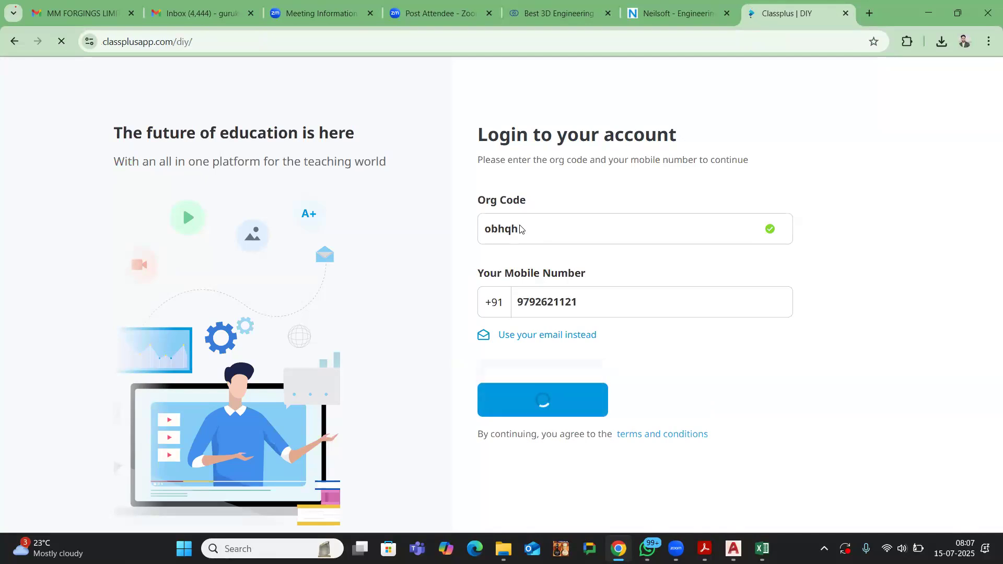
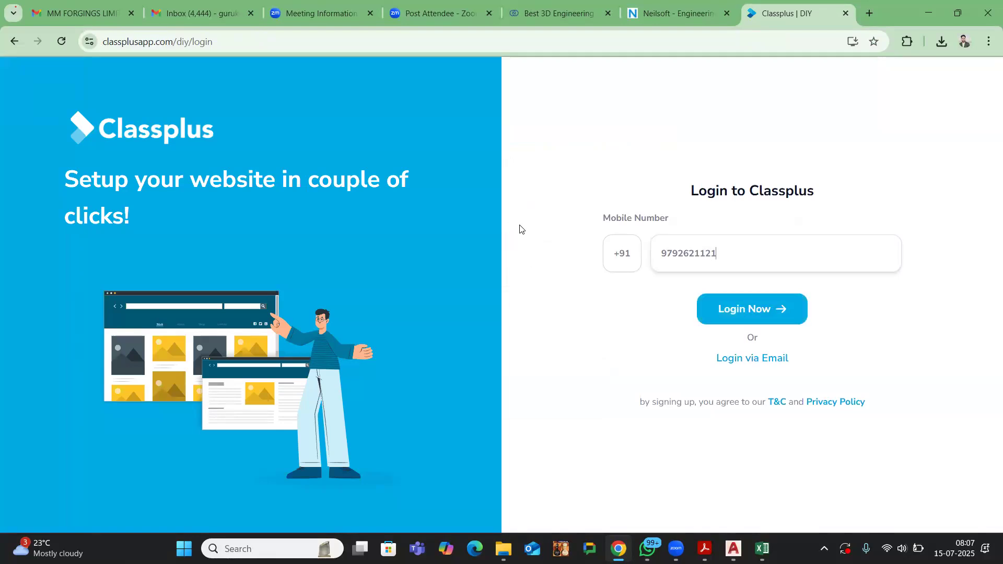
pyautogui.press('Return')
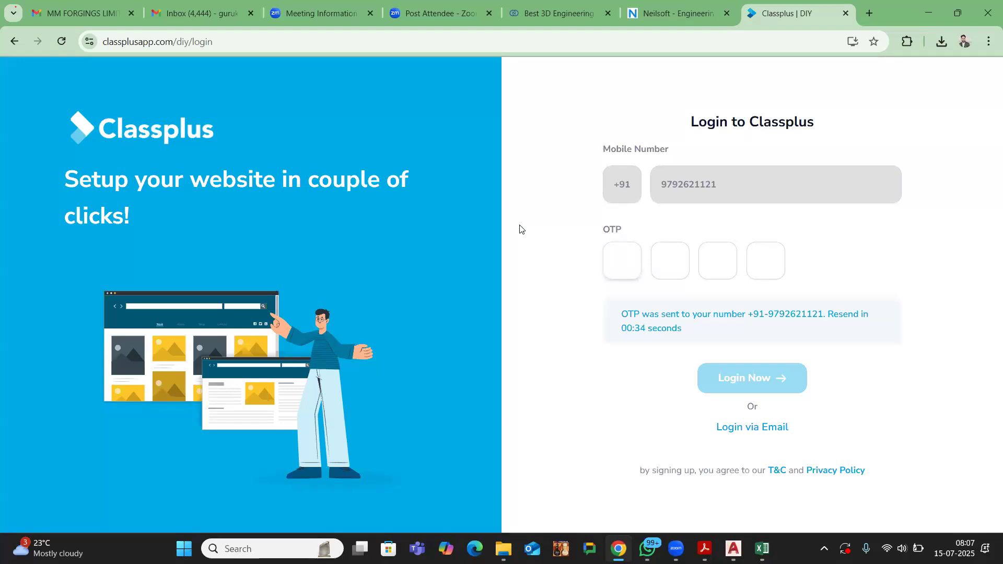
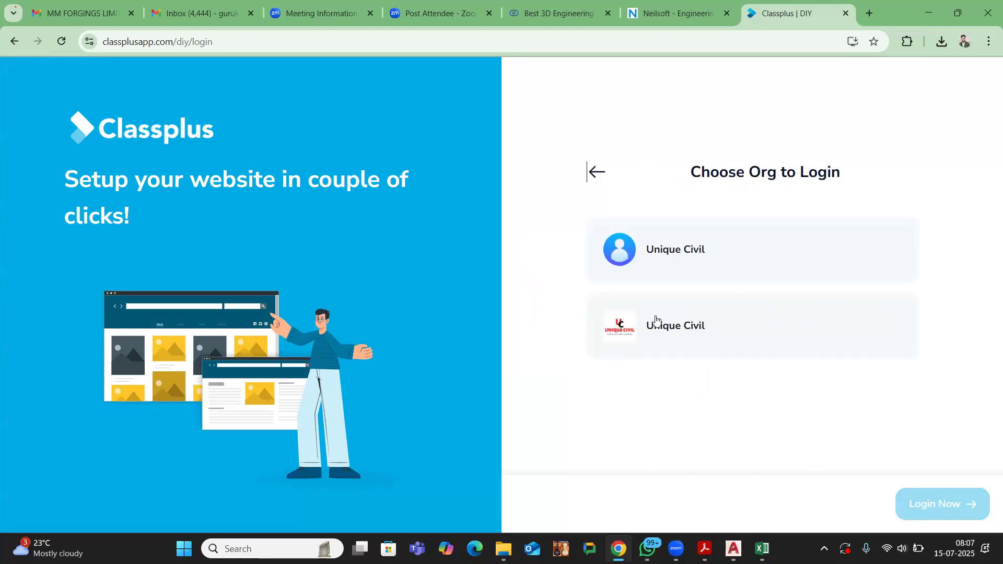
# Enter the one-time code and log in to the Unique Civil organisation with the logo
pyautogui.click(654, 325)
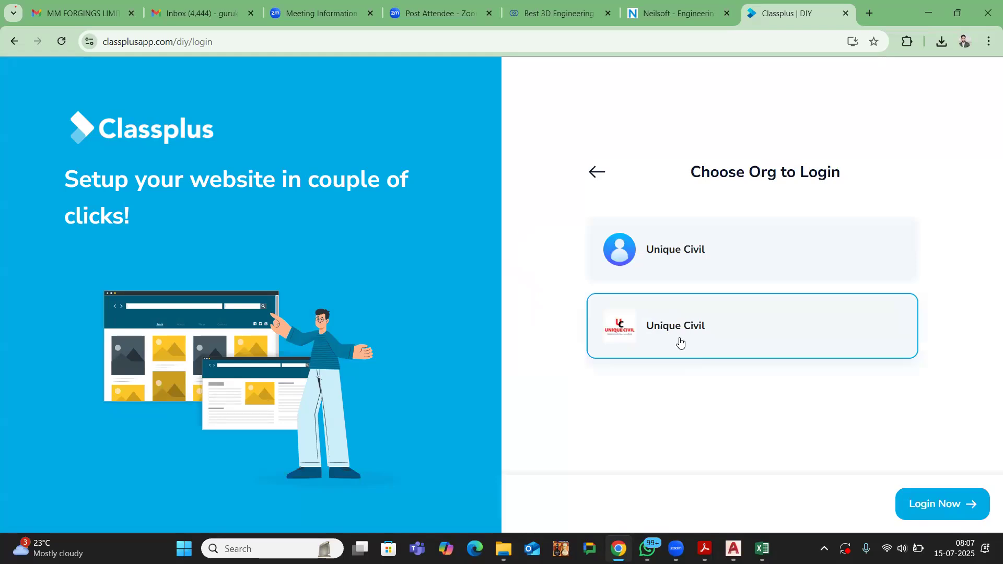
pyautogui.click(920, 503)
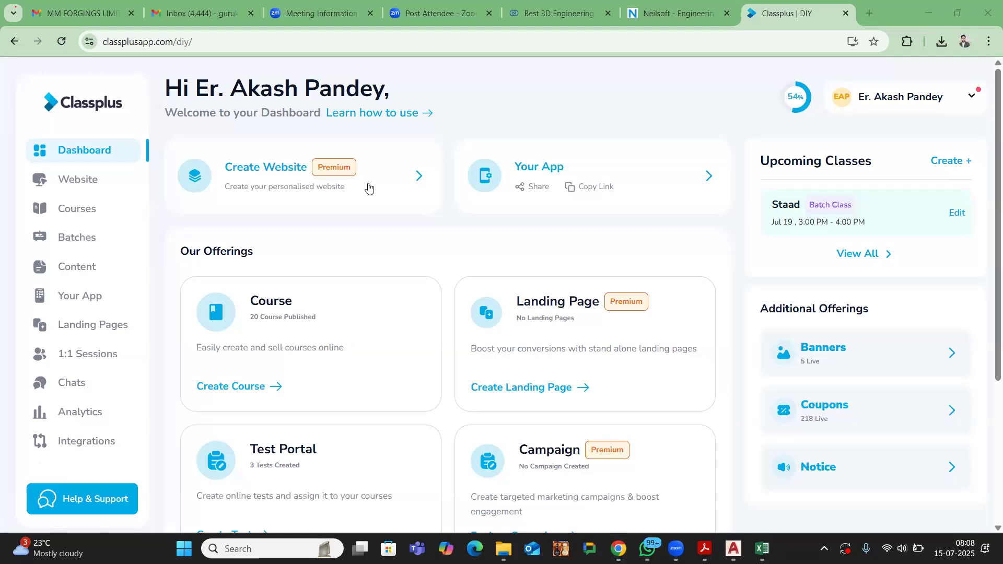
# Open My Courses, glance at the Zoom recordings and transcripts, and return to Classplus
pyautogui.moveTo(105, 215)
pyautogui.click(180, 222)
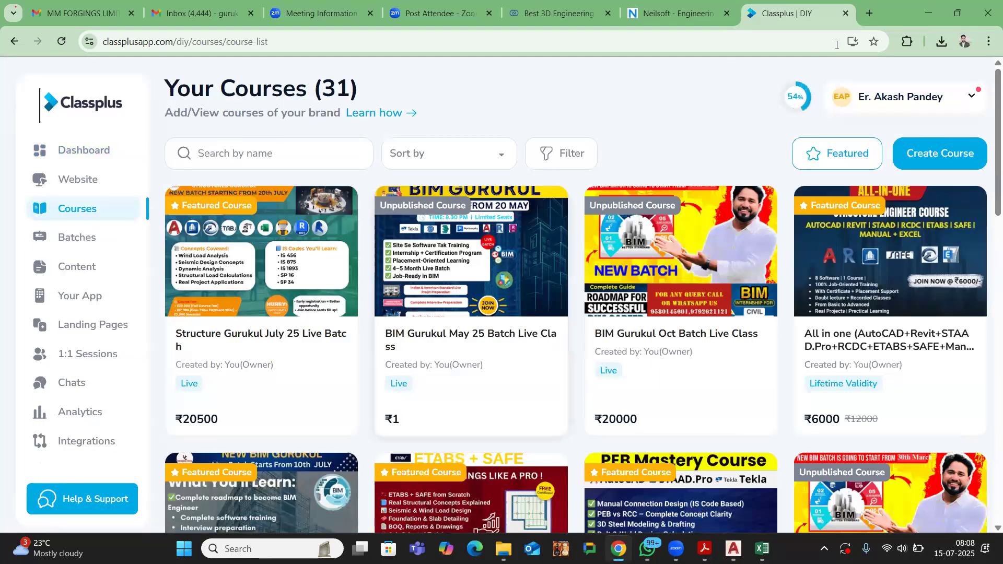
pyautogui.click(297, 9)
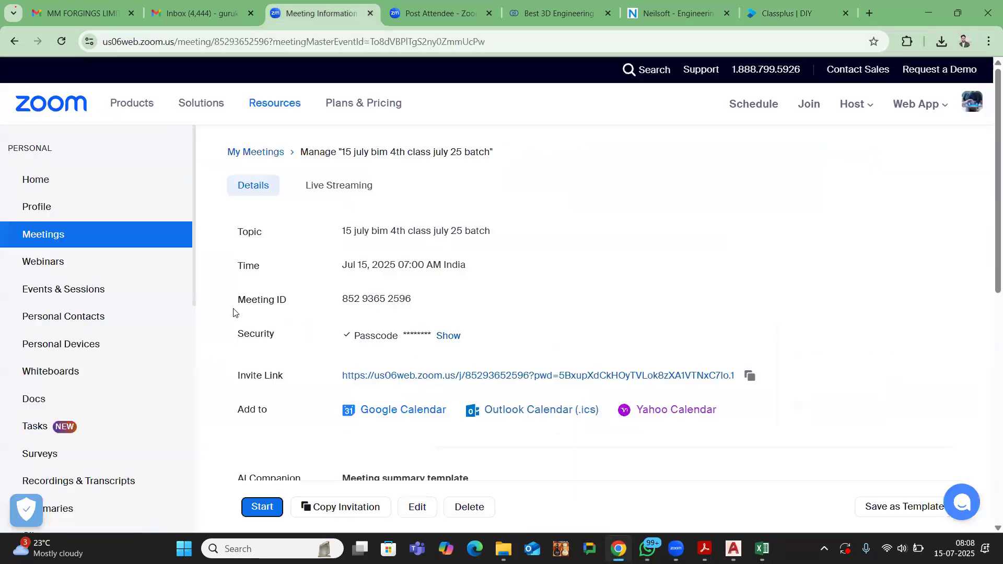
pyautogui.click(78, 481)
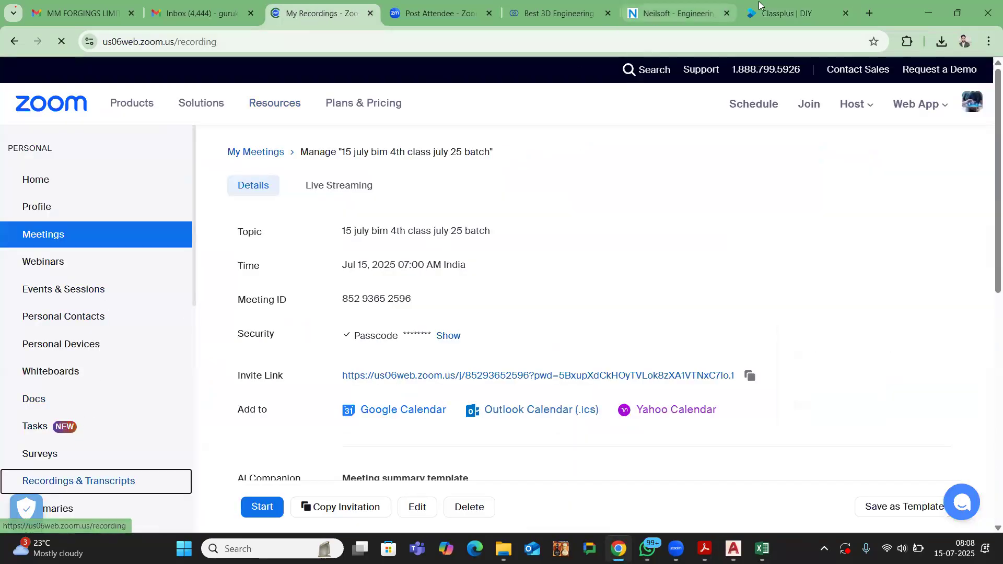
pyautogui.click(862, 20)
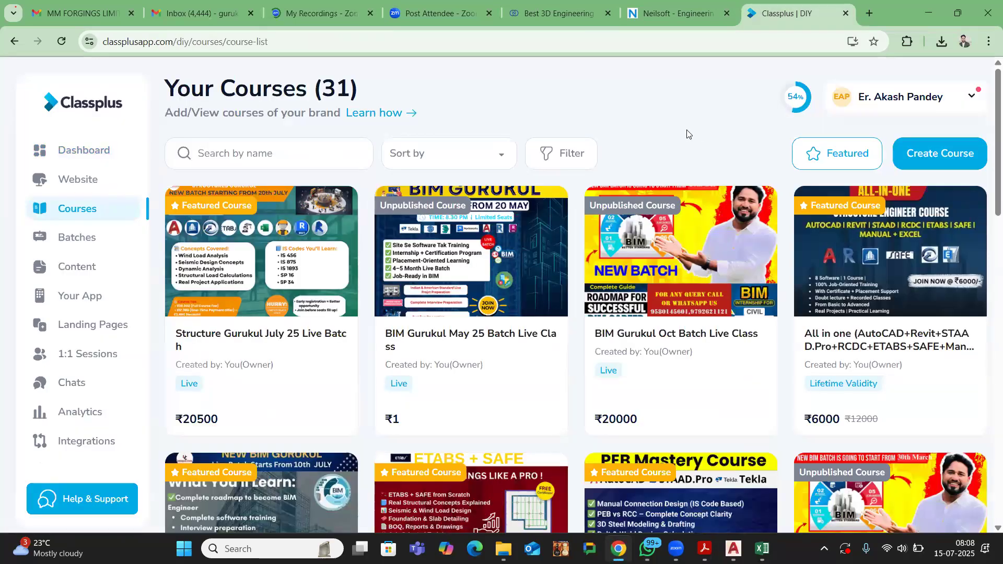
# Scroll the course list and open the BIM(Building information modeling) course overview
pyautogui.scroll(-2, 654, 257)
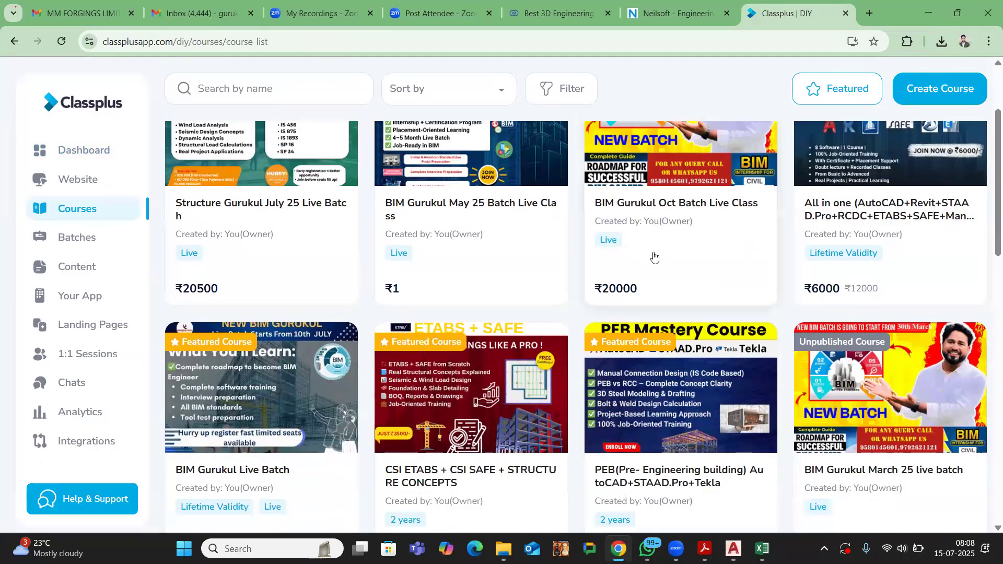
pyautogui.scroll(-4, 654, 257)
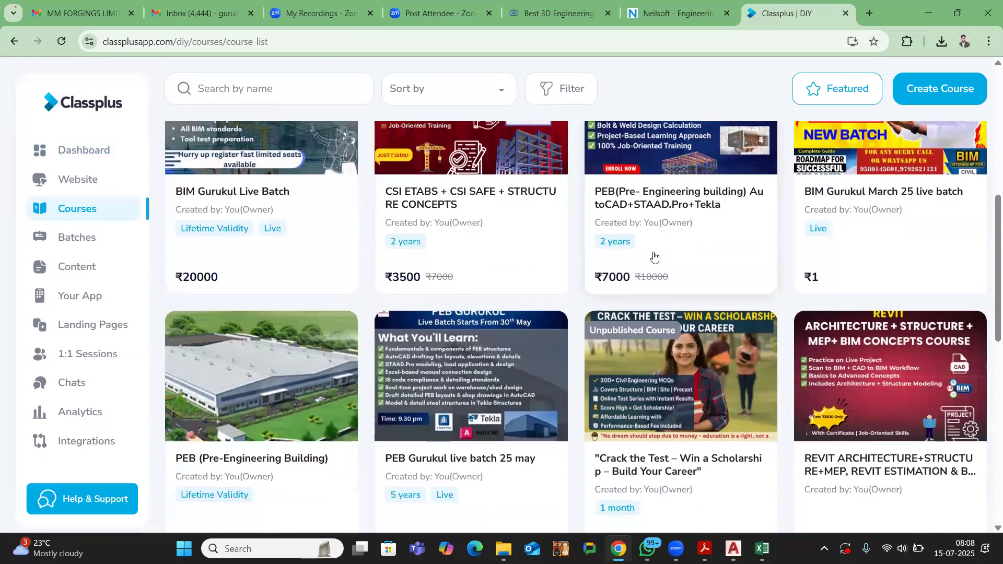
pyautogui.scroll(-4, 654, 257)
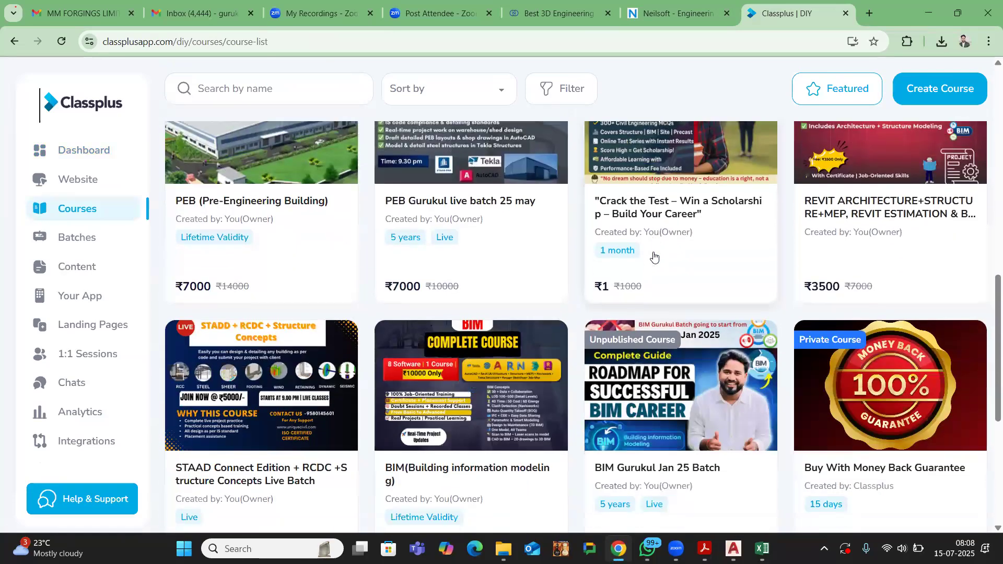
pyautogui.scroll(-3, 655, 258)
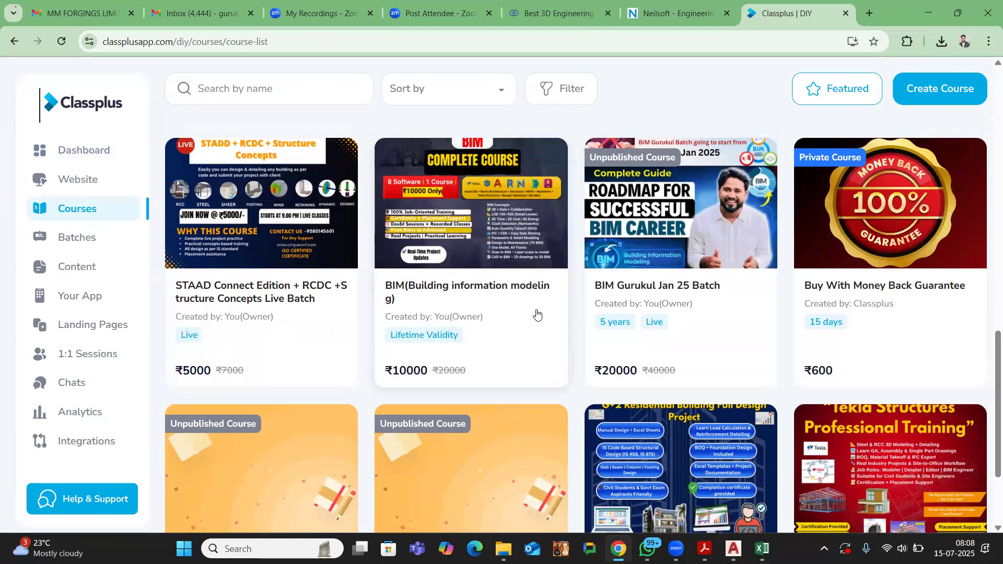
pyautogui.scroll(12, 537, 314)
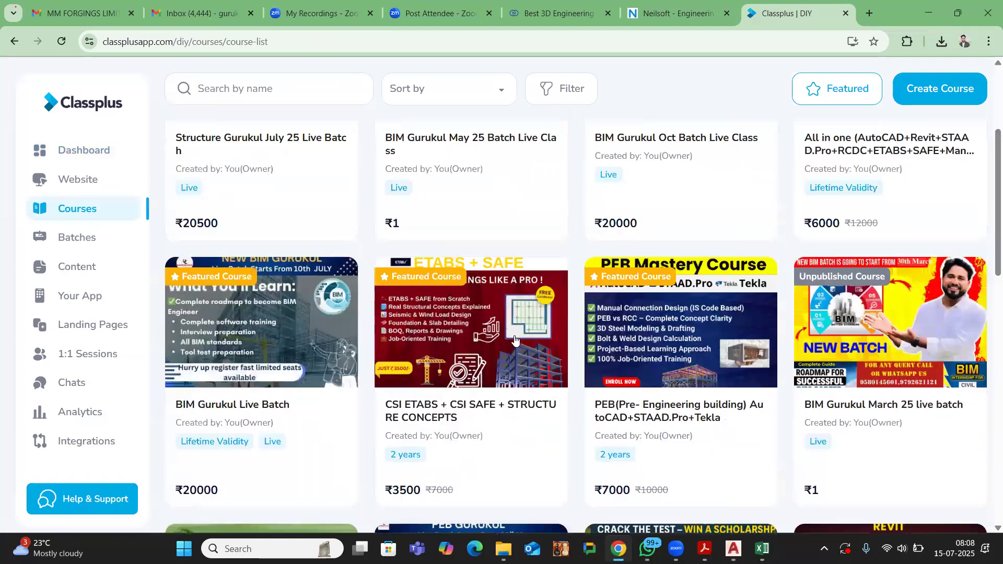
pyautogui.scroll(3, 568, 357)
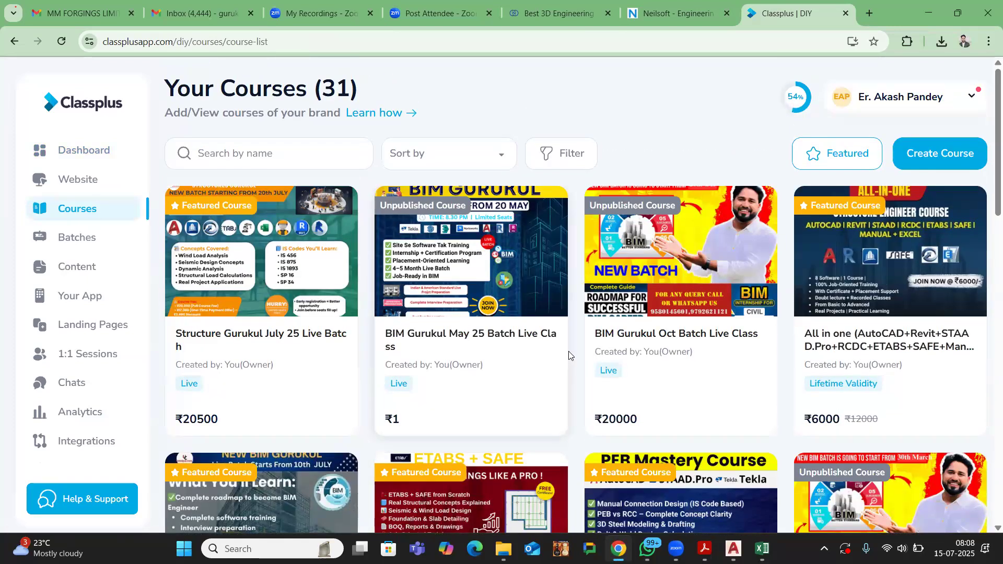
pyautogui.scroll(-2, 571, 350)
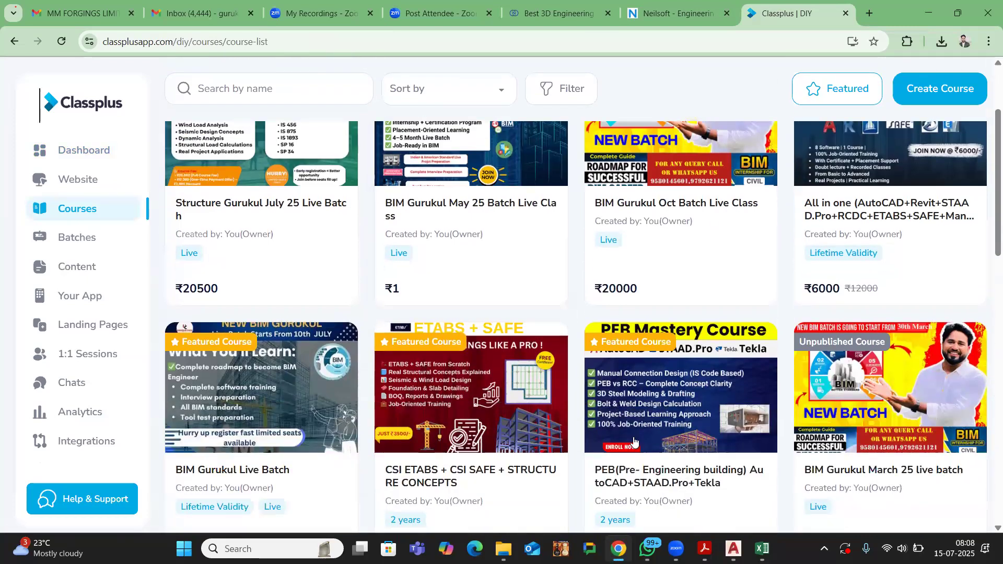
pyautogui.scroll(-4, 634, 441)
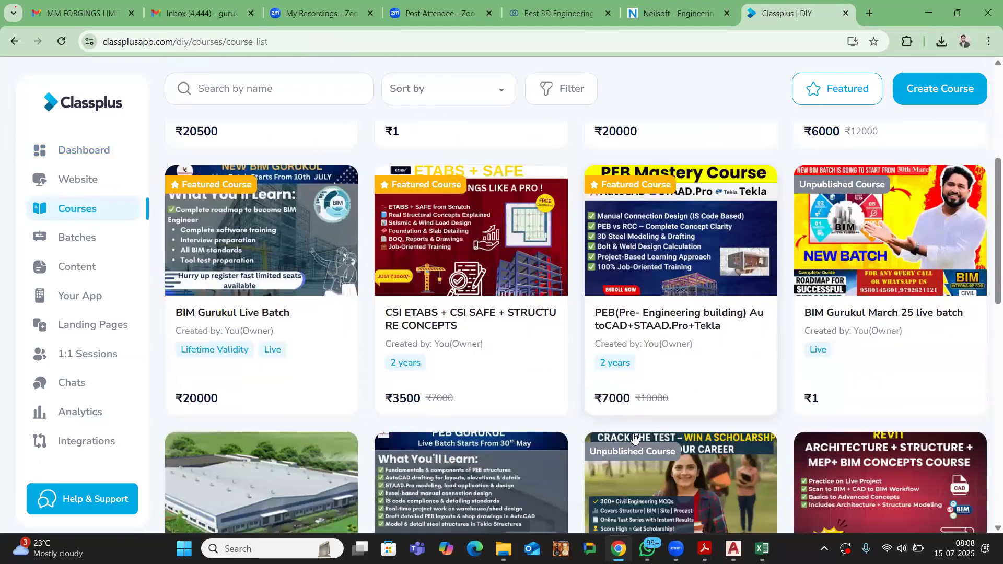
pyautogui.scroll(-4, 634, 438)
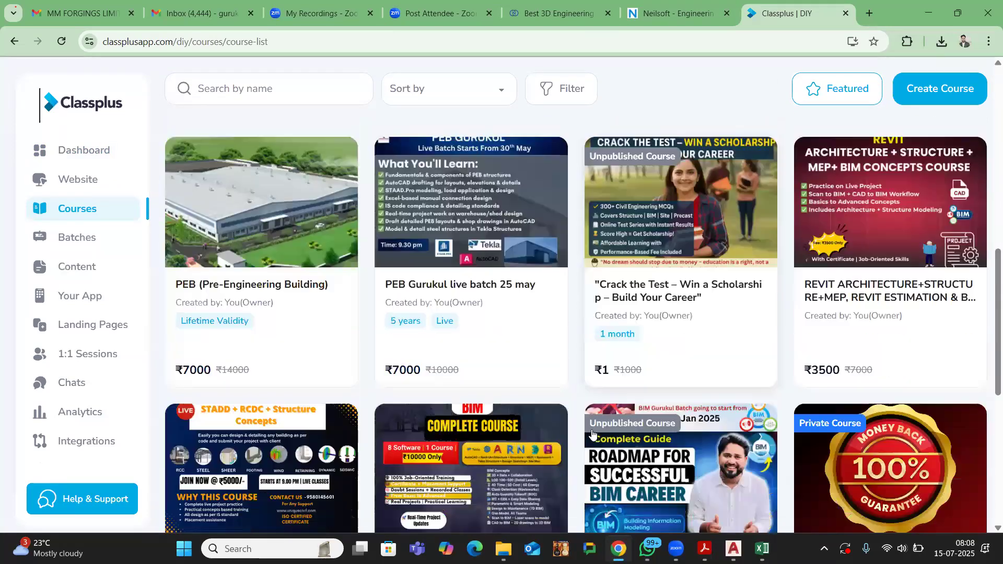
pyautogui.scroll(-1, 452, 355)
pyautogui.scroll(-1, 452, 355)
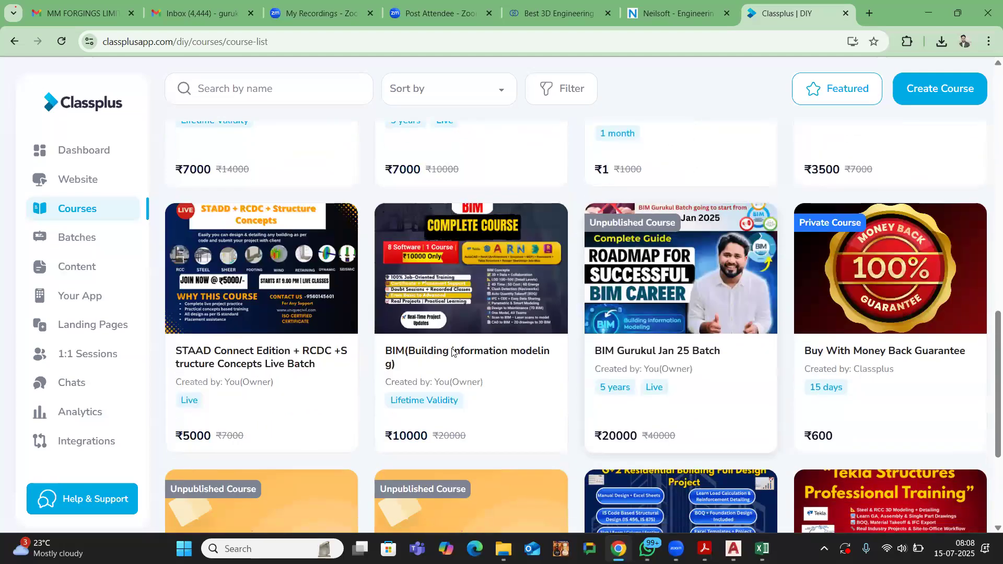
pyautogui.click(414, 344)
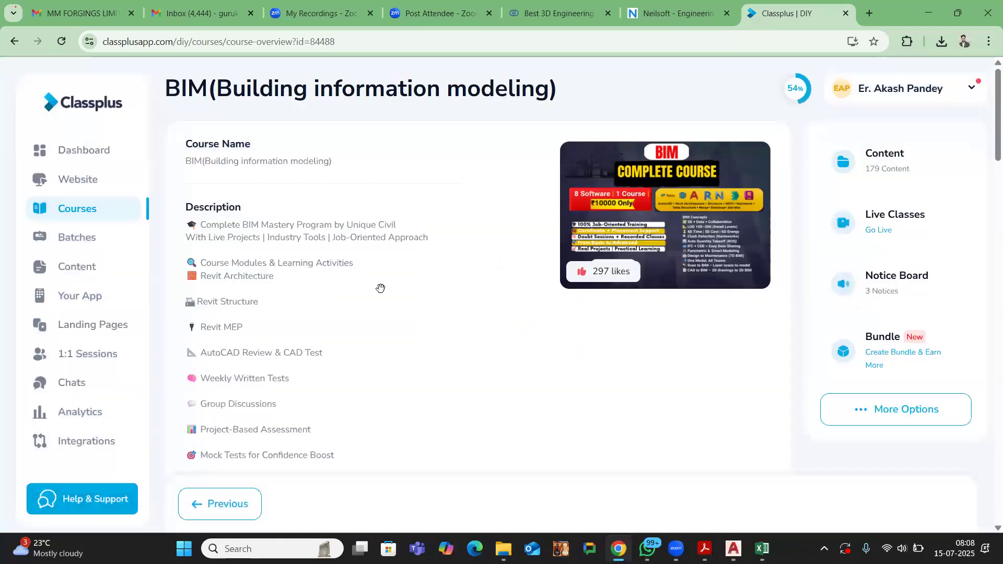
# Open the BIM course's AutoCAD folder and scroll through its class videos
pyautogui.click(380, 288)
pyautogui.click(381, 291)
pyautogui.scroll(-5, 380, 291)
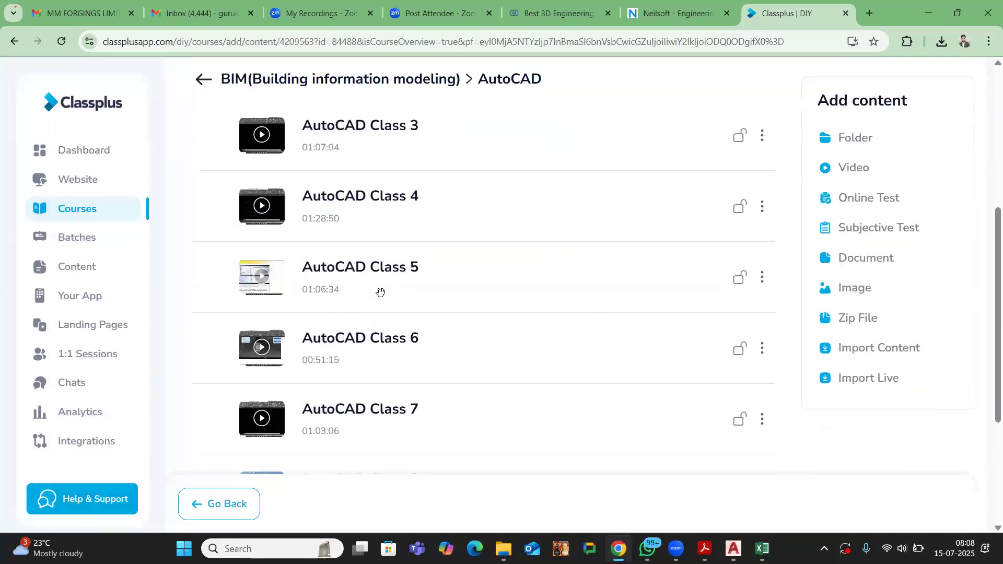
pyautogui.scroll(1, 380, 292)
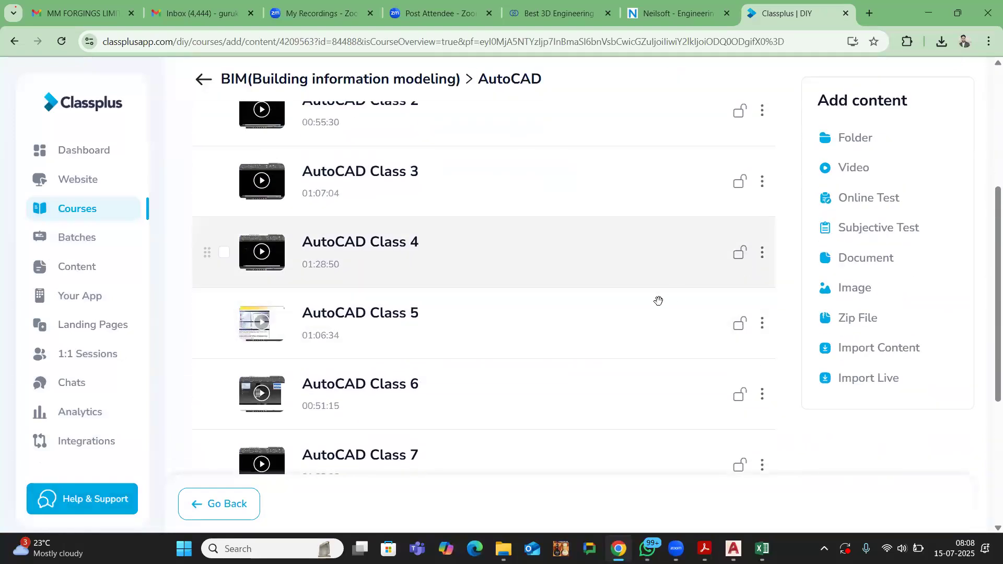
pyautogui.scroll(5, 659, 301)
pyautogui.scroll(-8, 659, 301)
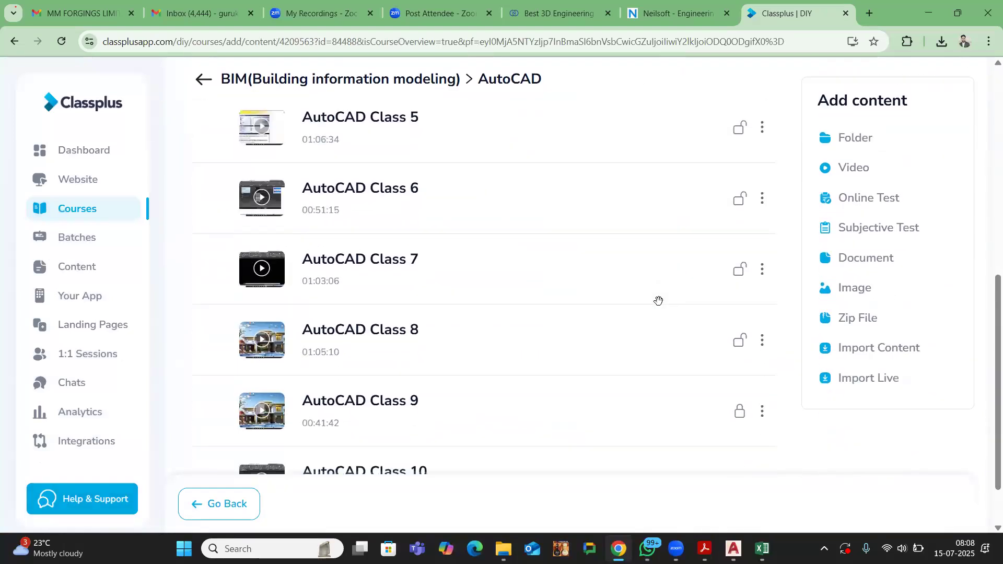
pyautogui.scroll(-3, 659, 301)
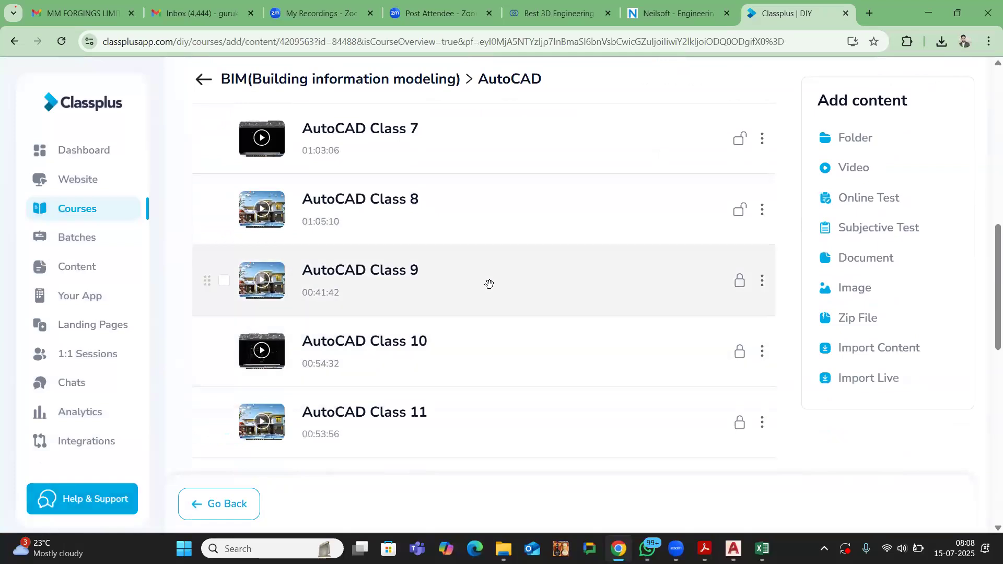
pyautogui.scroll(7, 488, 282)
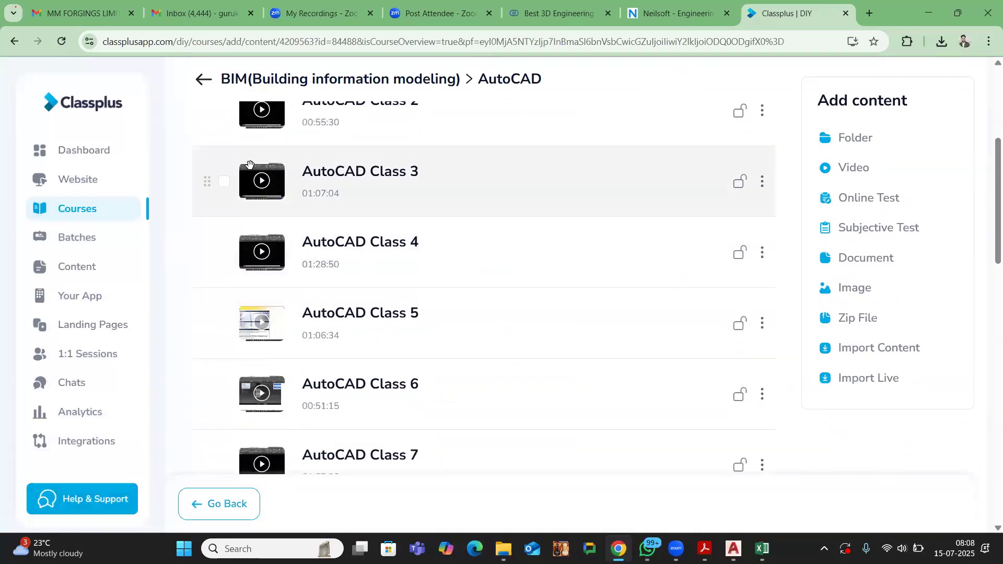
# Go back to My Courses, then switch to the Zoom cloud recordings list
pyautogui.click(203, 79)
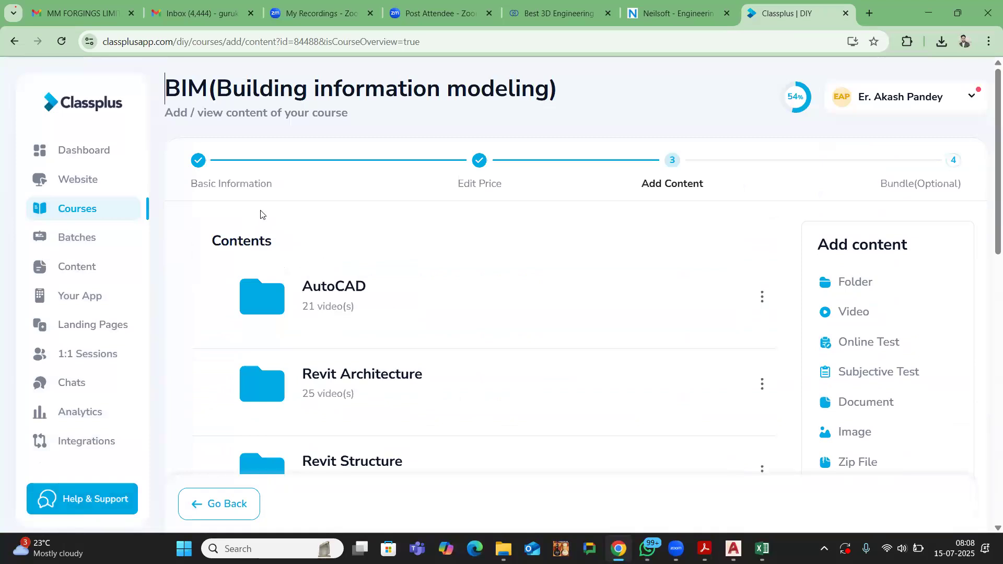
pyautogui.moveTo(139, 208)
pyautogui.click(190, 211)
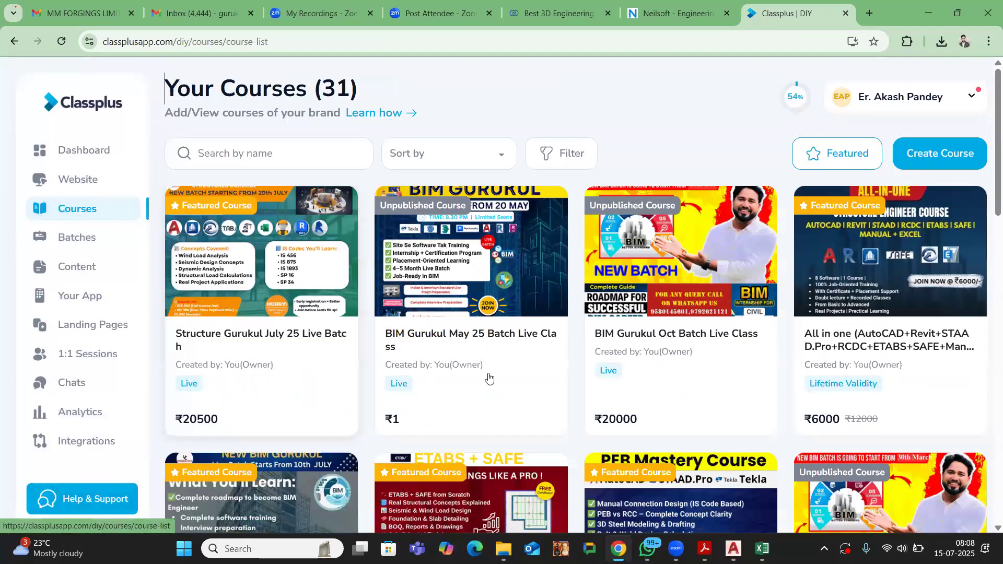
pyautogui.hotkey('ctrl', '3')
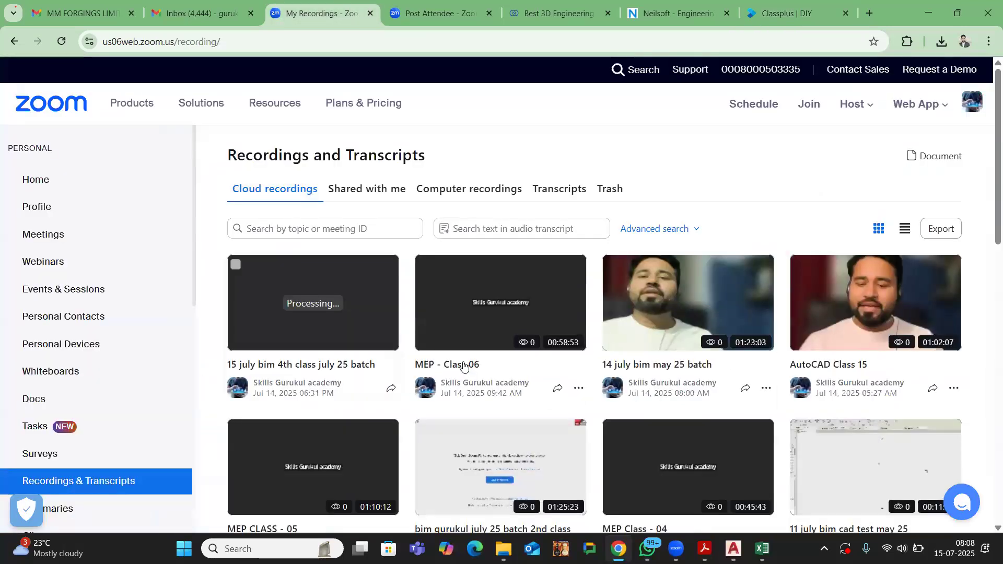
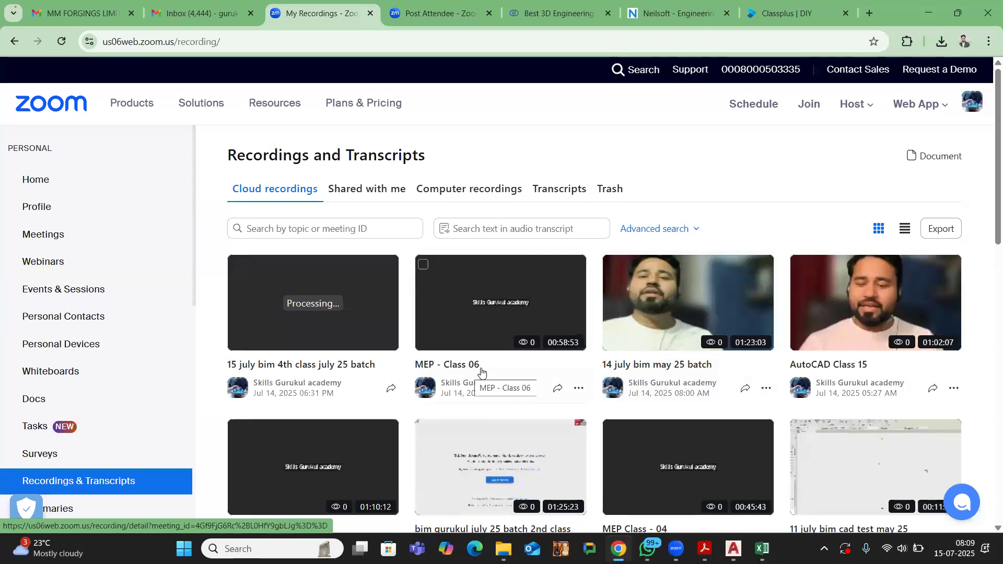
# Download all MEP - Class 06 recording files, then return to the cloud recordings list
pyautogui.click(461, 365)
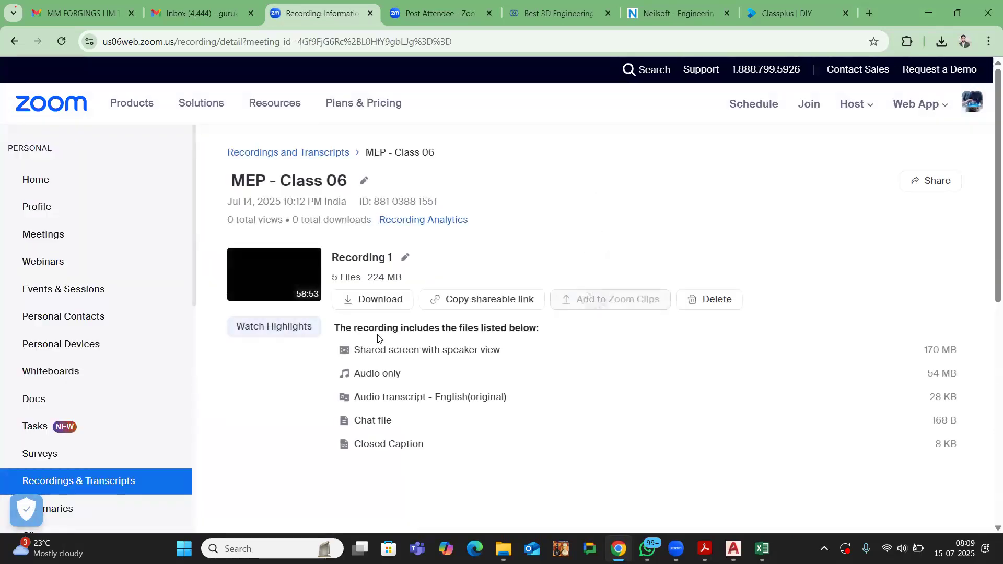
pyautogui.click(363, 299)
pyautogui.click(549, 231)
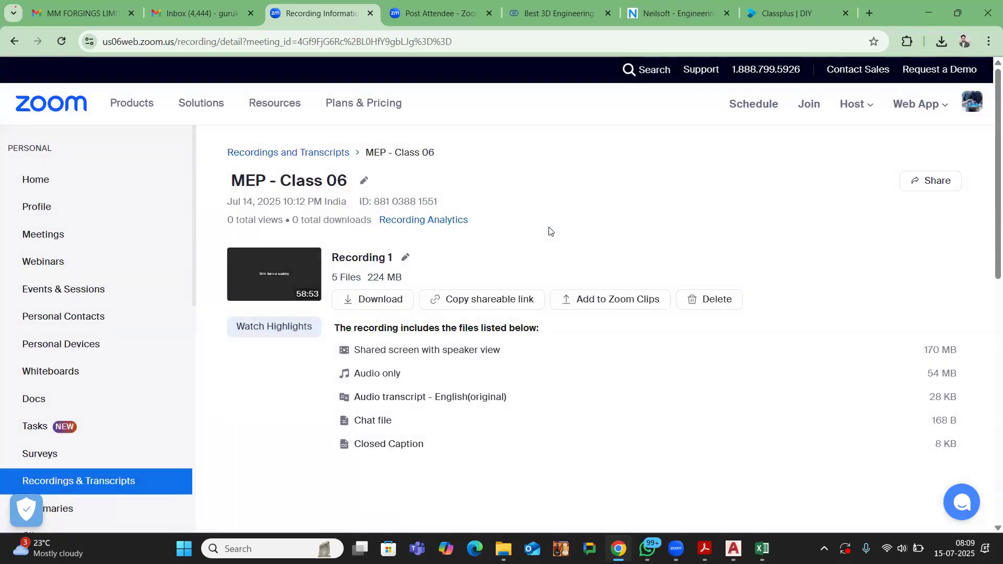
pyautogui.click(104, 481)
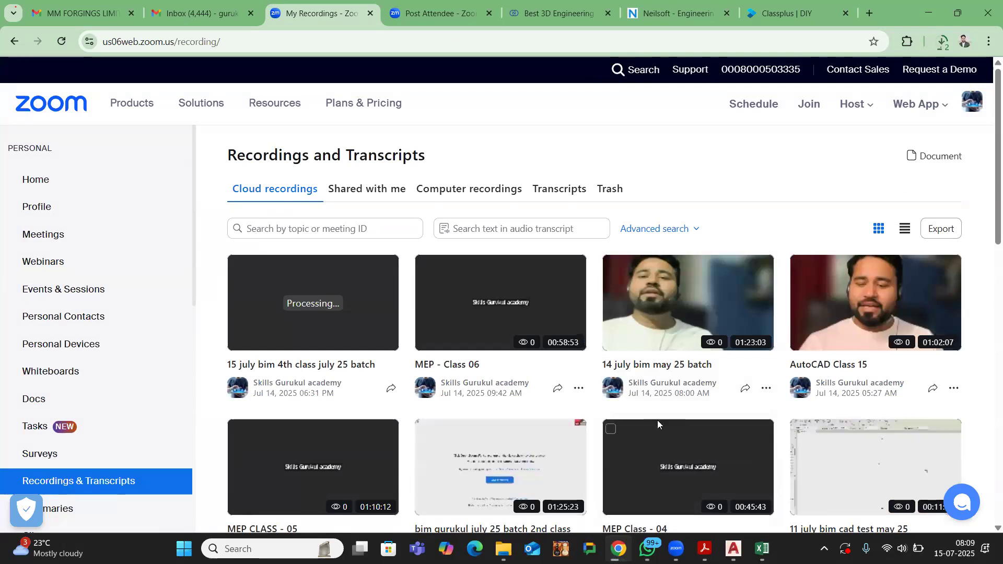
# Download all '14 july bim may 25 batch' recording files and show the finished m4a in its folder
pyautogui.click(668, 365)
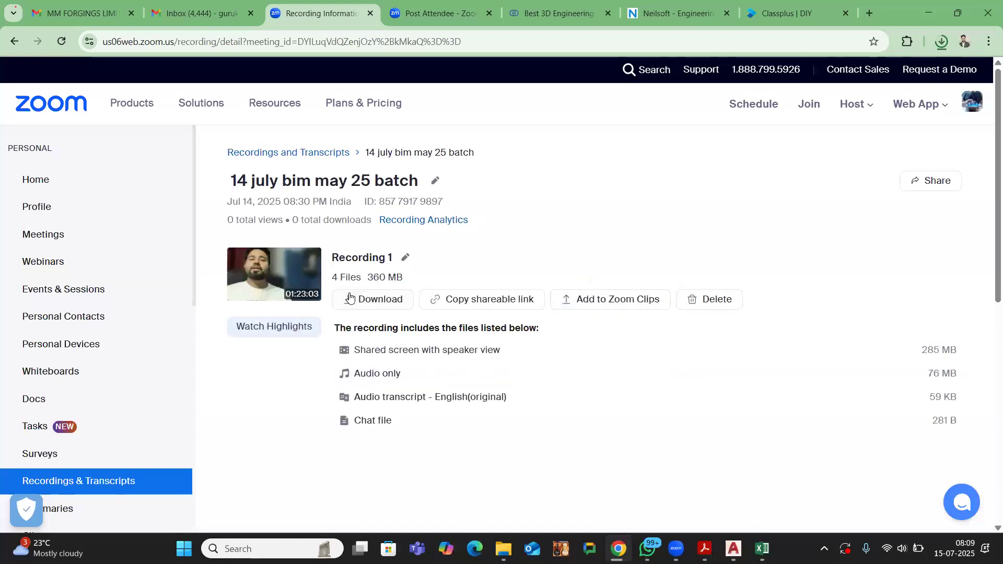
pyautogui.click(349, 305)
pyautogui.click(558, 227)
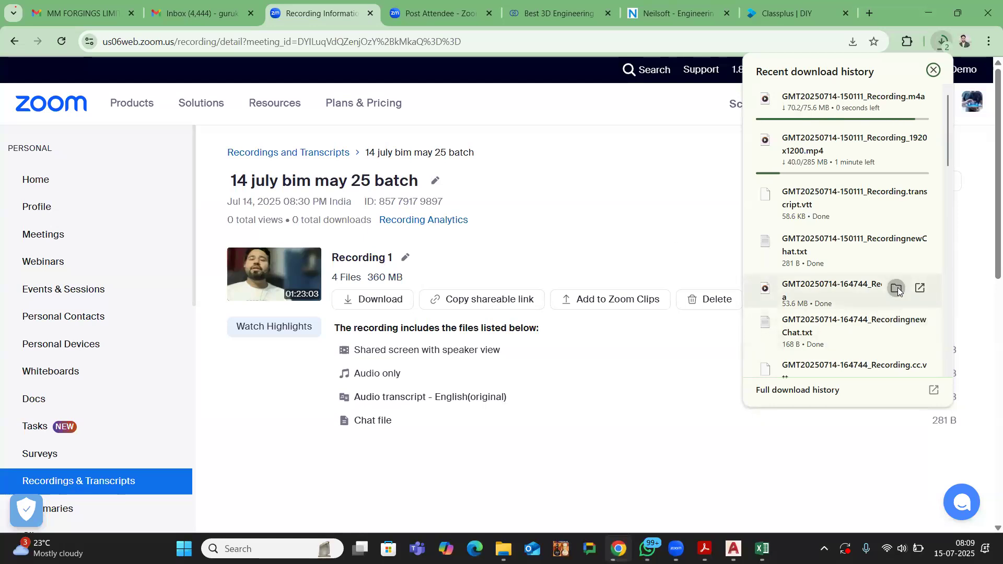
pyautogui.click(895, 288)
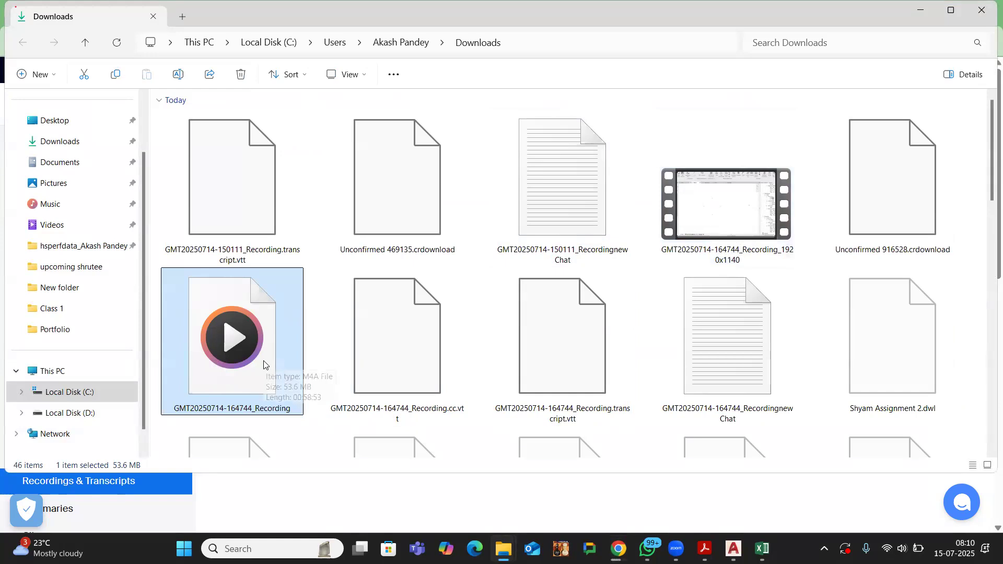
# Look over the Downloads folder, then bring the Zoom recording page back
pyautogui.scroll(-3, 392, 385)
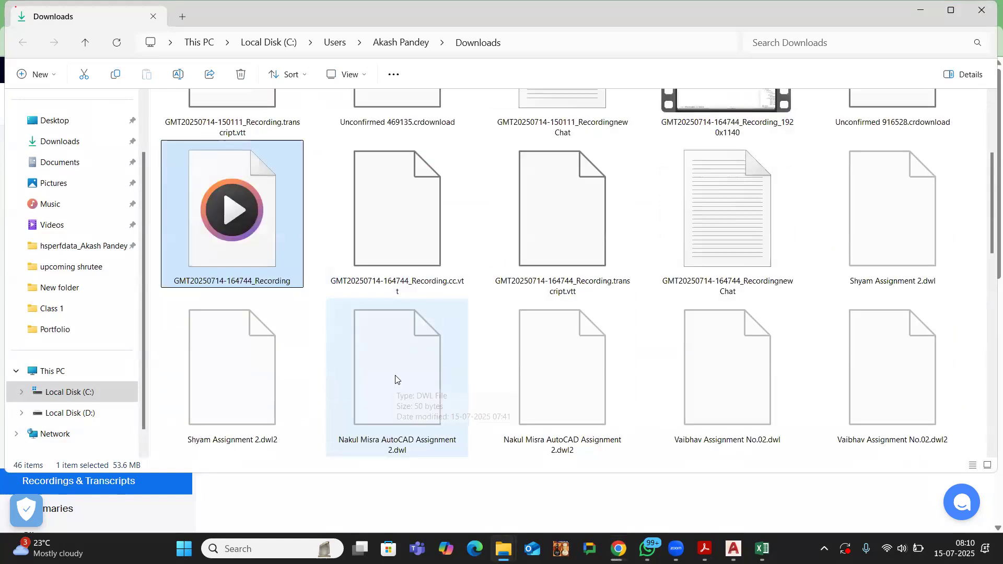
pyautogui.scroll(3, 393, 382)
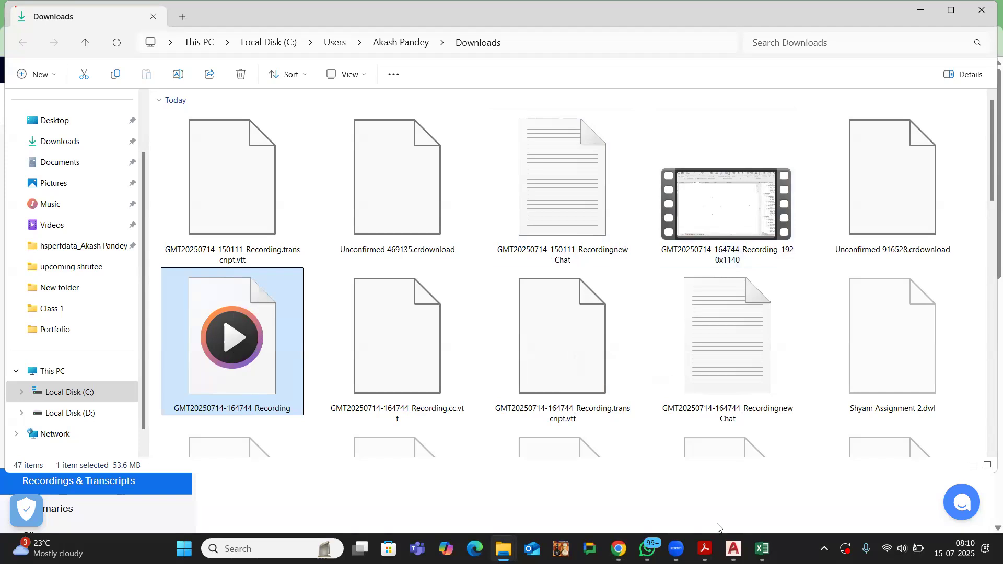
pyautogui.moveTo(619, 549)
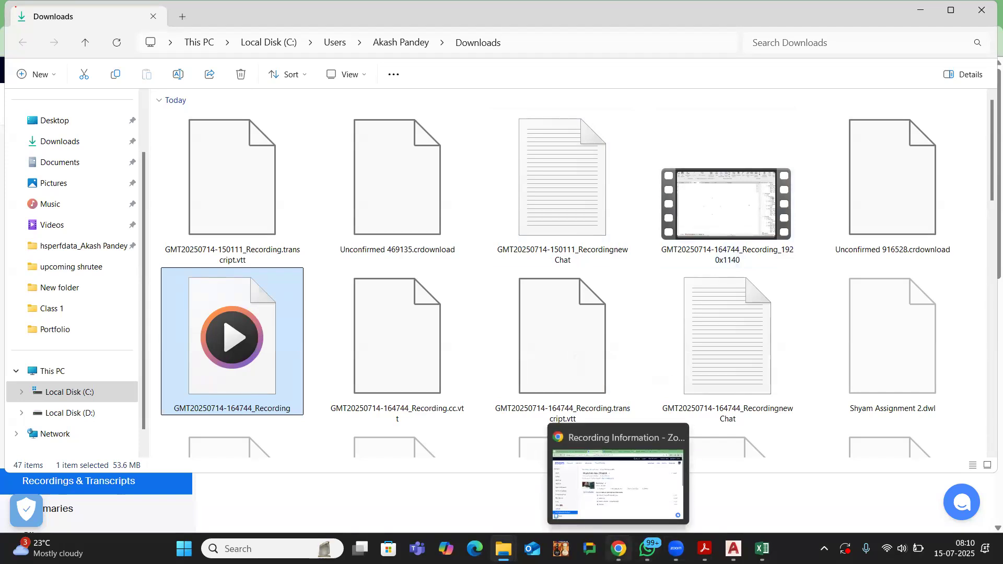
pyautogui.click(635, 481)
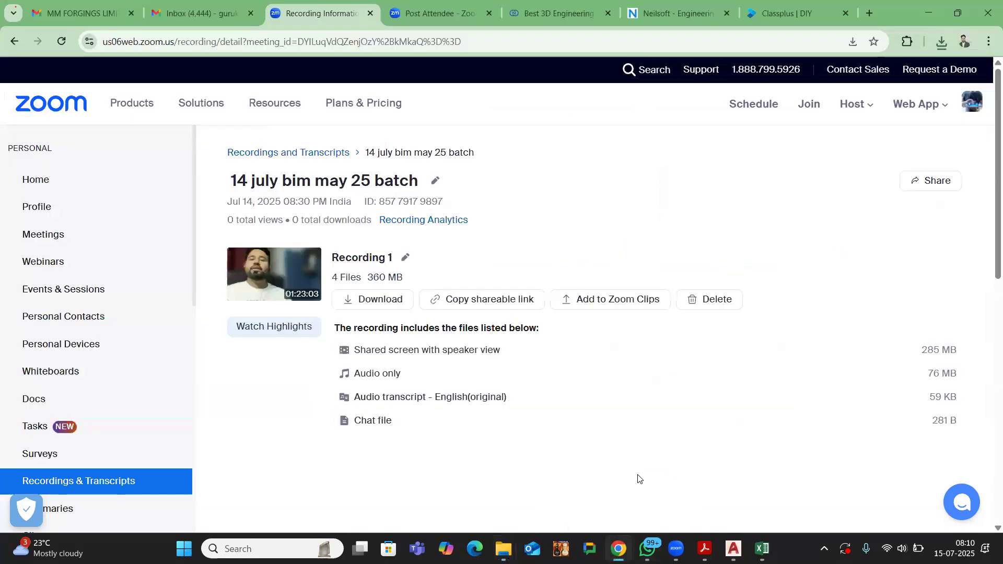
# Locate the downloaded class video mp4 in Downloads from the download history, then return to Zoom
pyautogui.click(943, 43)
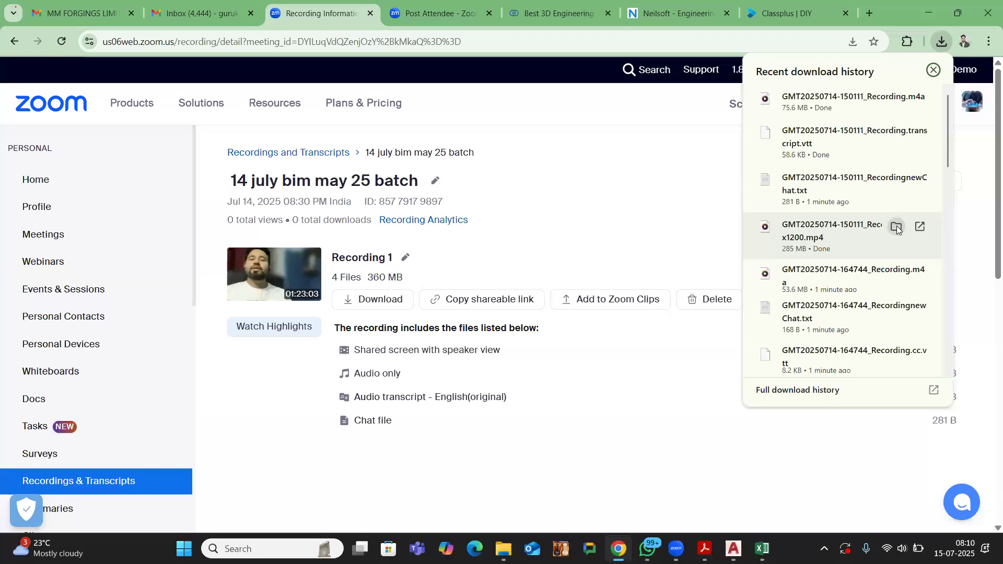
pyautogui.click(897, 227)
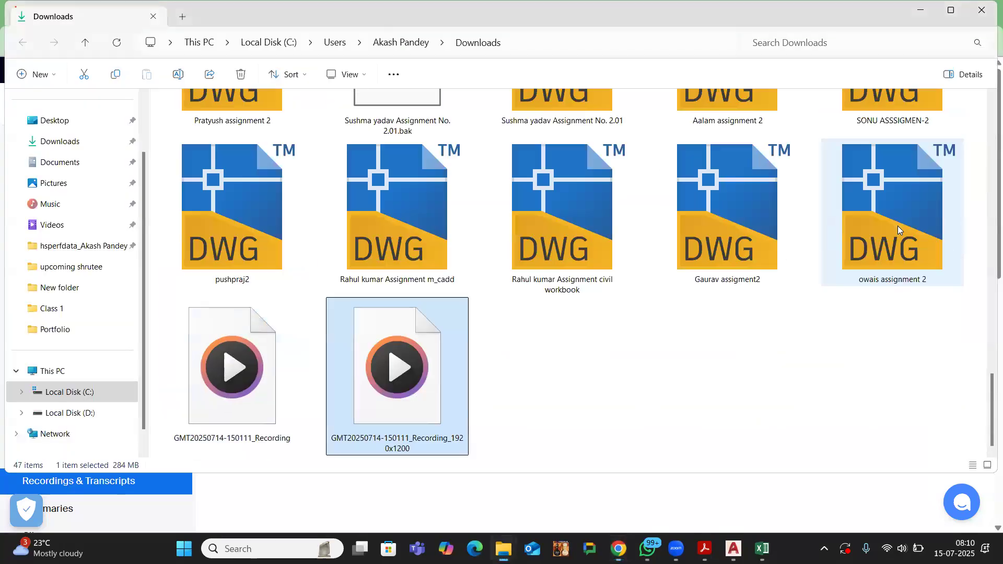
pyautogui.moveTo(366, 390)
pyautogui.rightClick(365, 387)
pyautogui.click(625, 423)
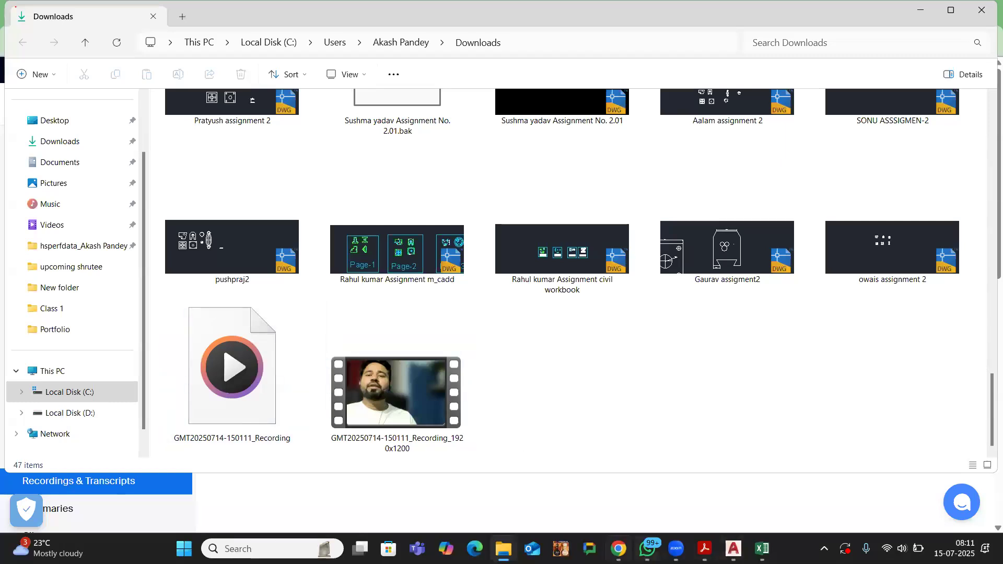
pyautogui.click(619, 549)
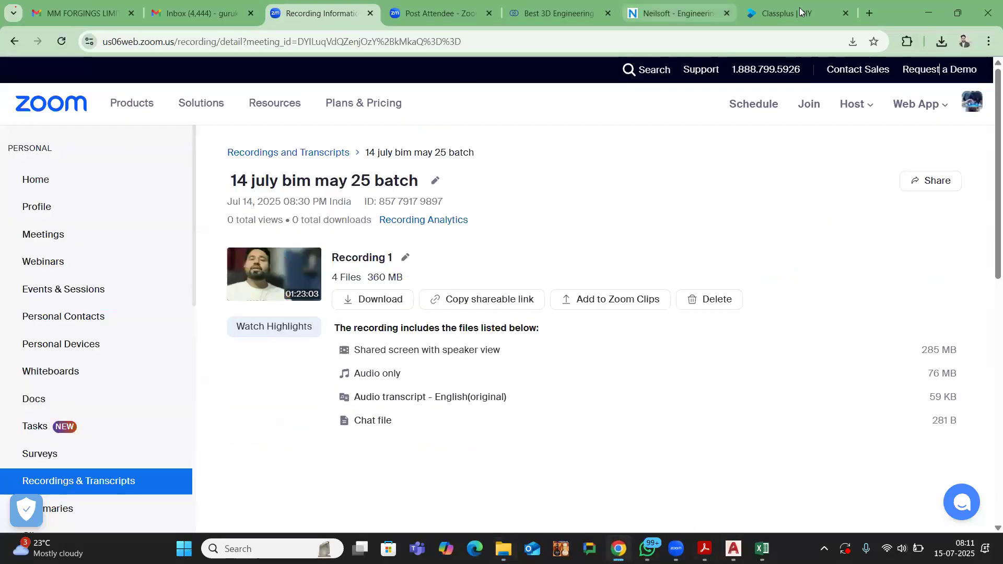
# Search Classplus courses for 'may' and open BIM Gurukul May 25 Batch Live Class
pyautogui.click(766, 15)
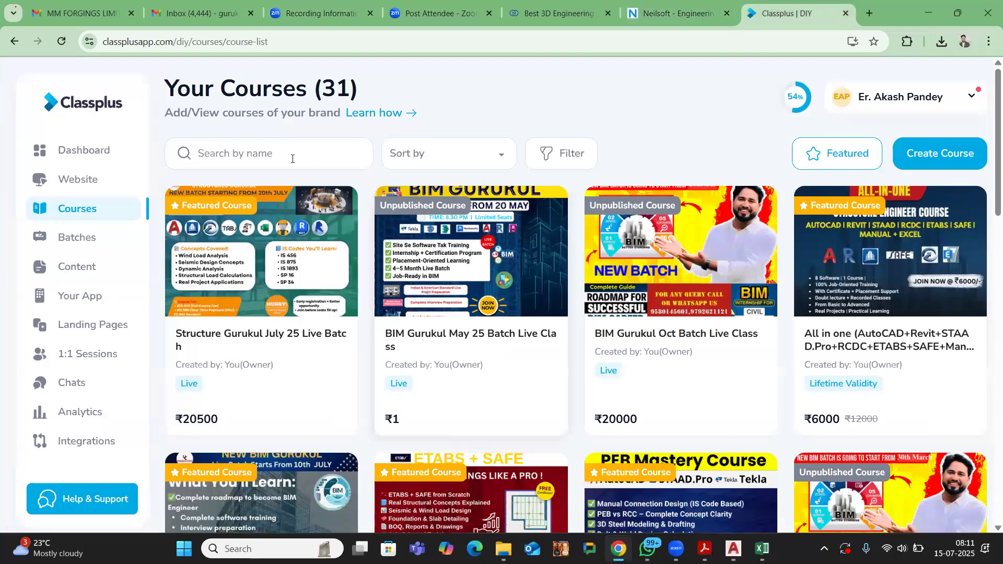
pyautogui.click(291, 159)
pyautogui.write('may')
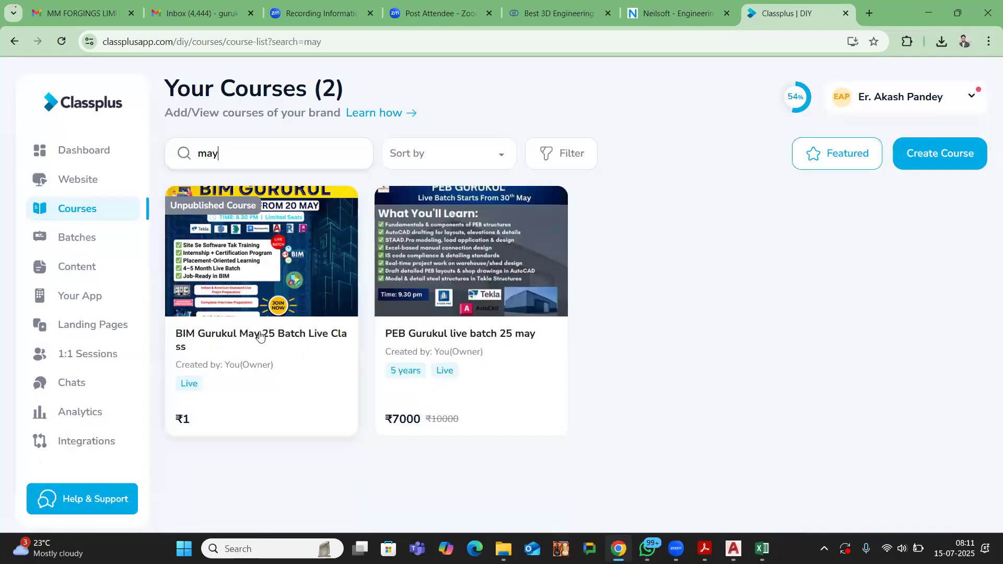
pyautogui.click(260, 336)
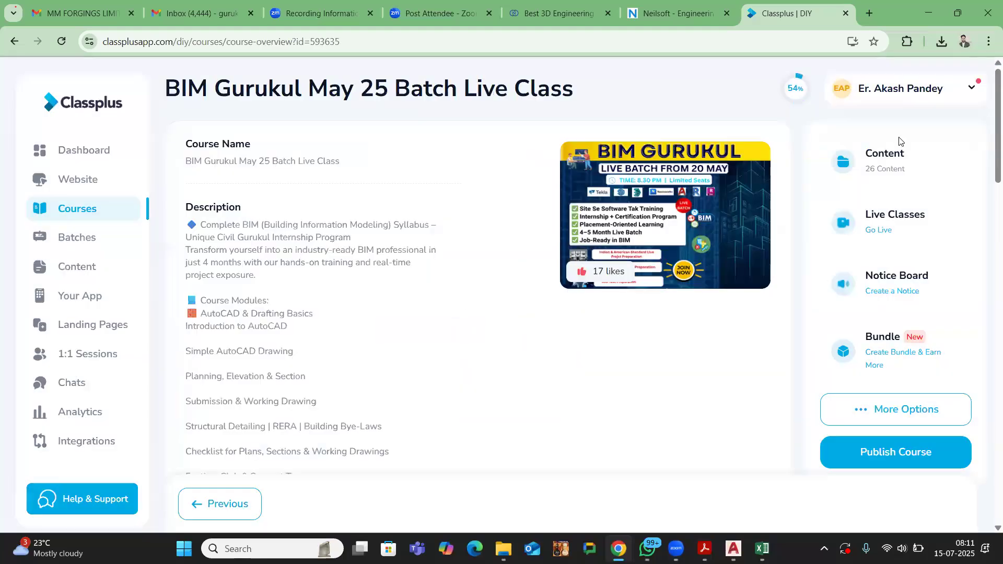
# Open the Revit Architecture folder under Content and start adding a video file
pyautogui.click(898, 145)
pyautogui.scroll(-1, 484, 384)
pyautogui.click(484, 384)
pyautogui.scroll(-12, 484, 384)
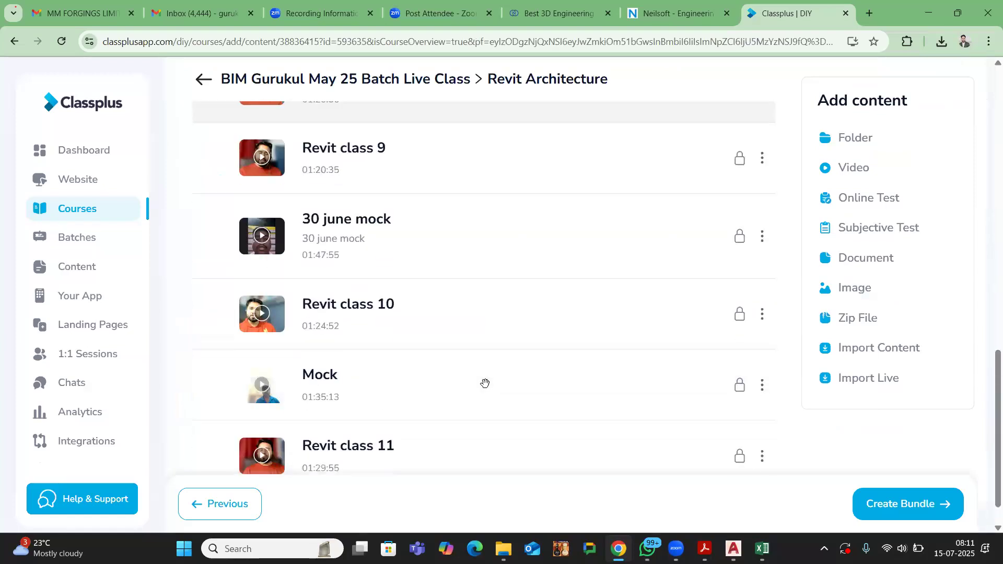
pyautogui.scroll(-1, 485, 384)
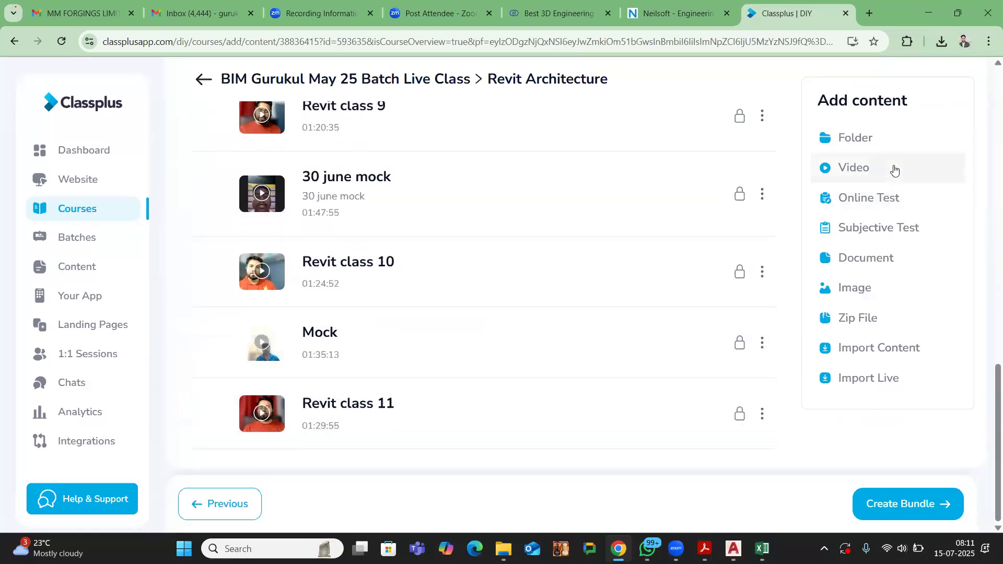
pyautogui.click(895, 168)
pyautogui.click(466, 323)
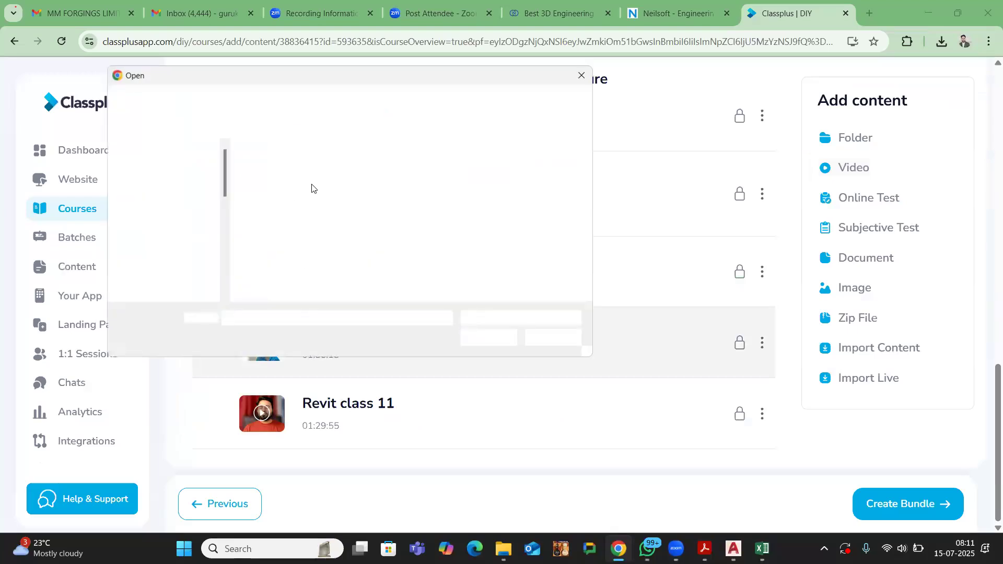
# Upload the chosen class recording with the title 'Revit Class 12'
pyautogui.click(312, 187)
pyautogui.click(488, 338)
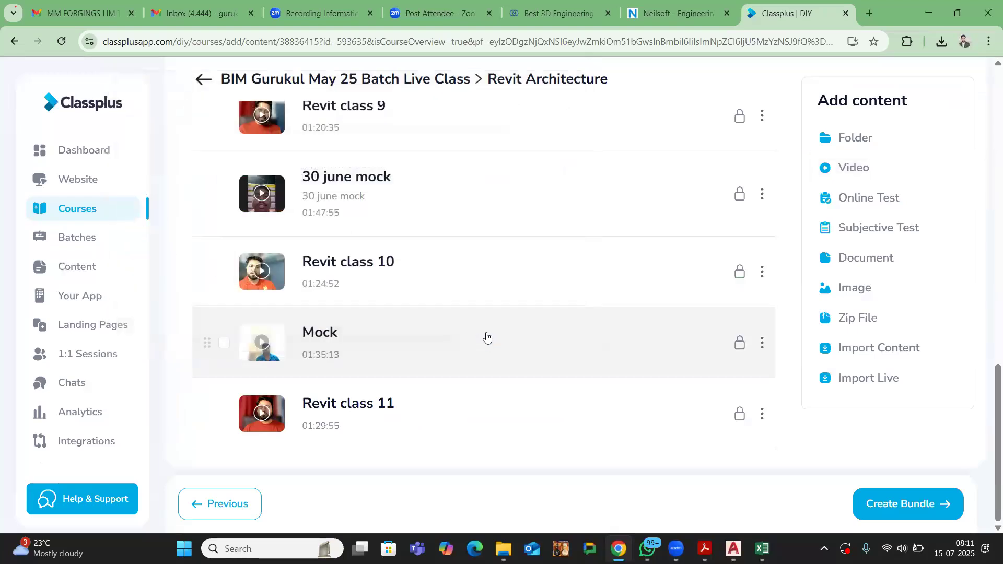
pyautogui.tripleClick(747, 141)
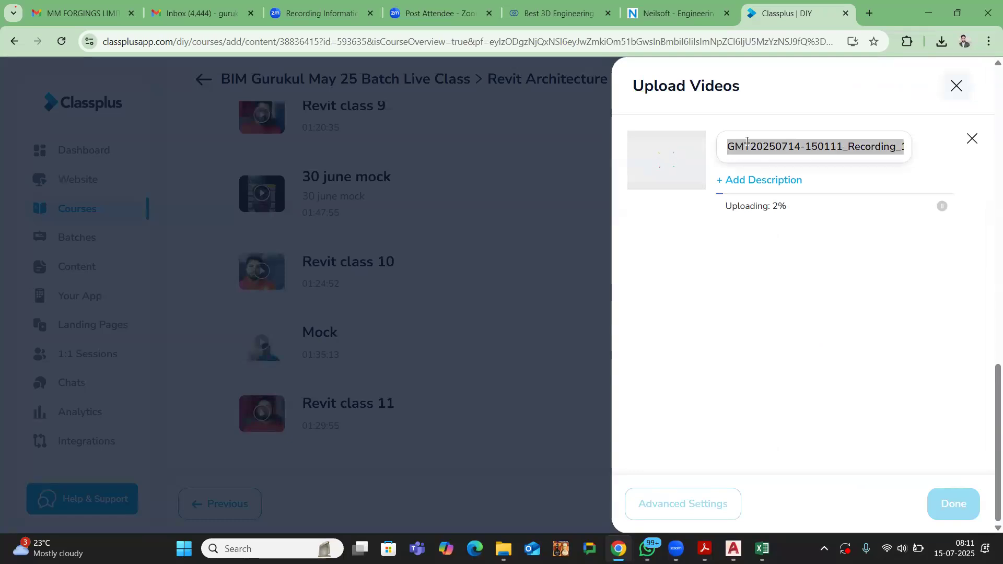
pyautogui.write('R')
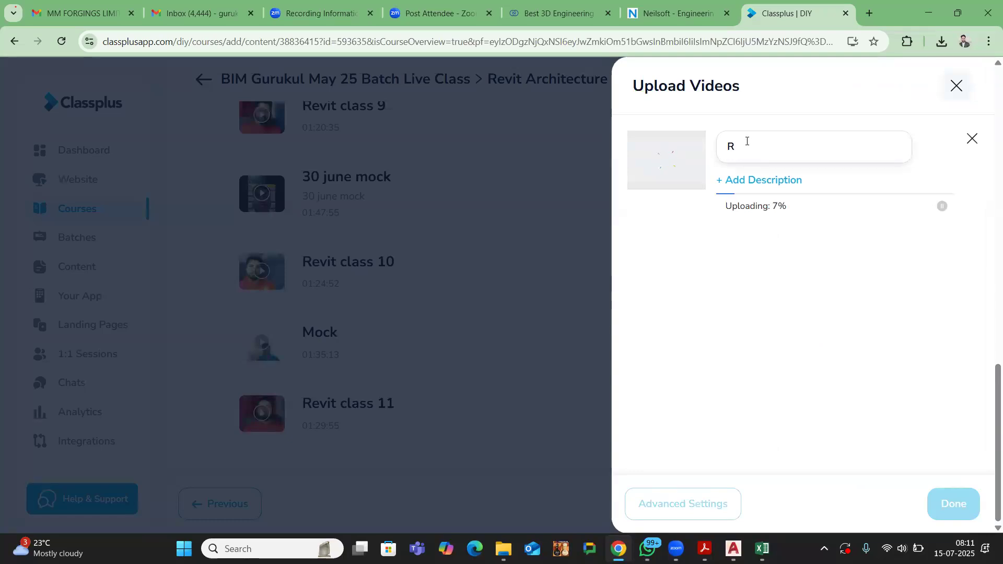
pyautogui.press('BackSpace')
pyautogui.write('Revit Class 12')
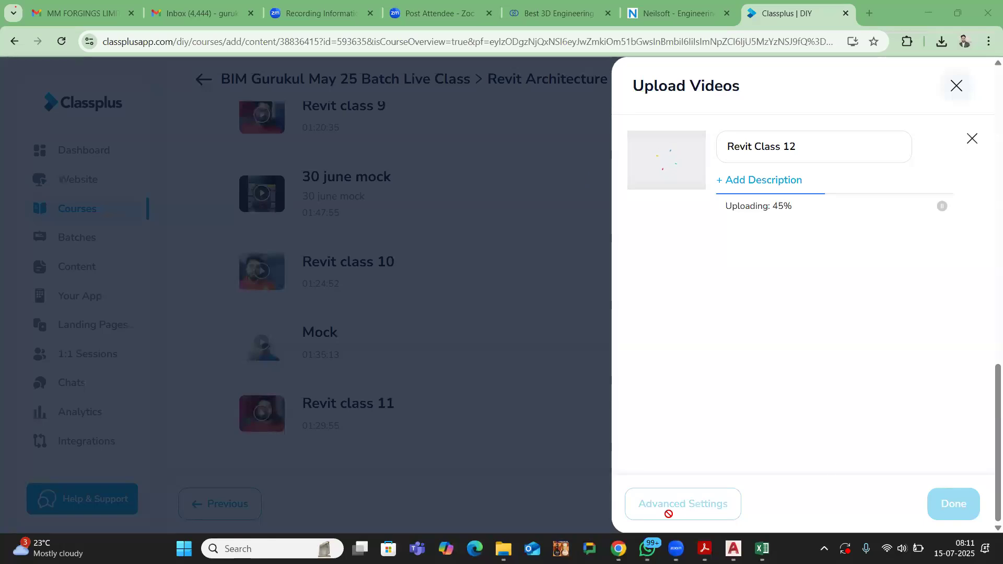
# Bring up the Gurukul training Record workbook in Excel, then close it
pyautogui.moveTo(676, 549)
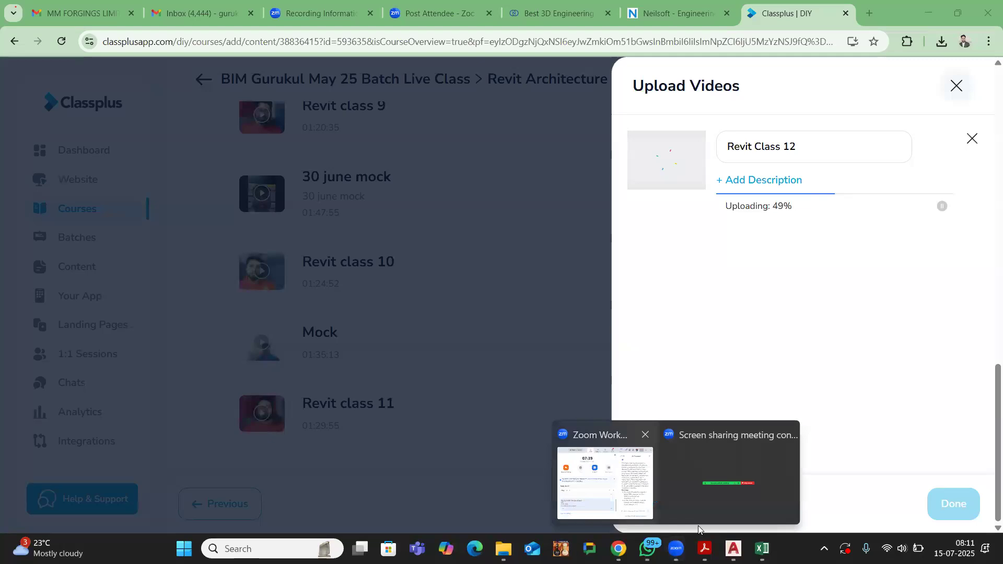
pyautogui.moveTo(763, 548)
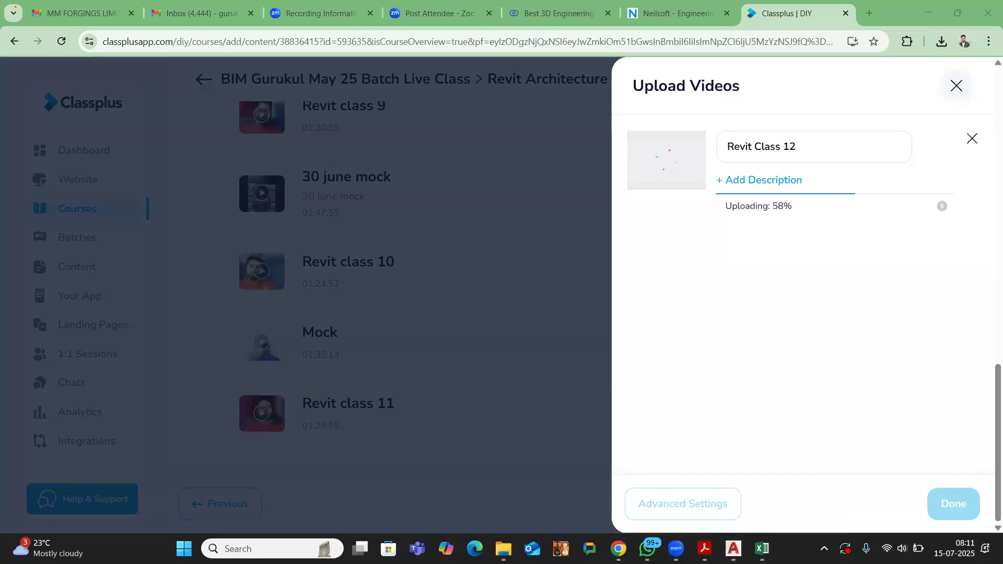
pyautogui.click(763, 549)
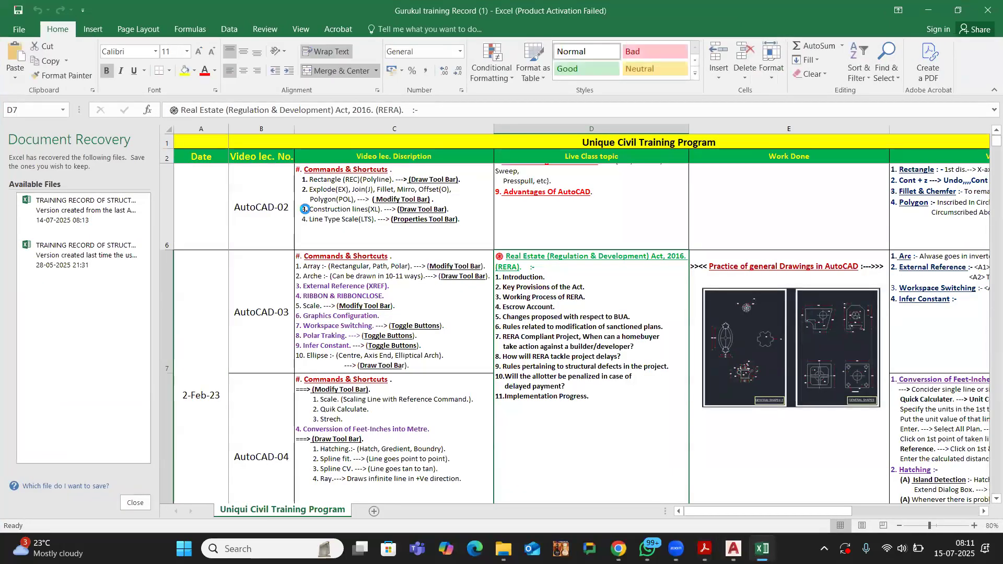
pyautogui.click(306, 210)
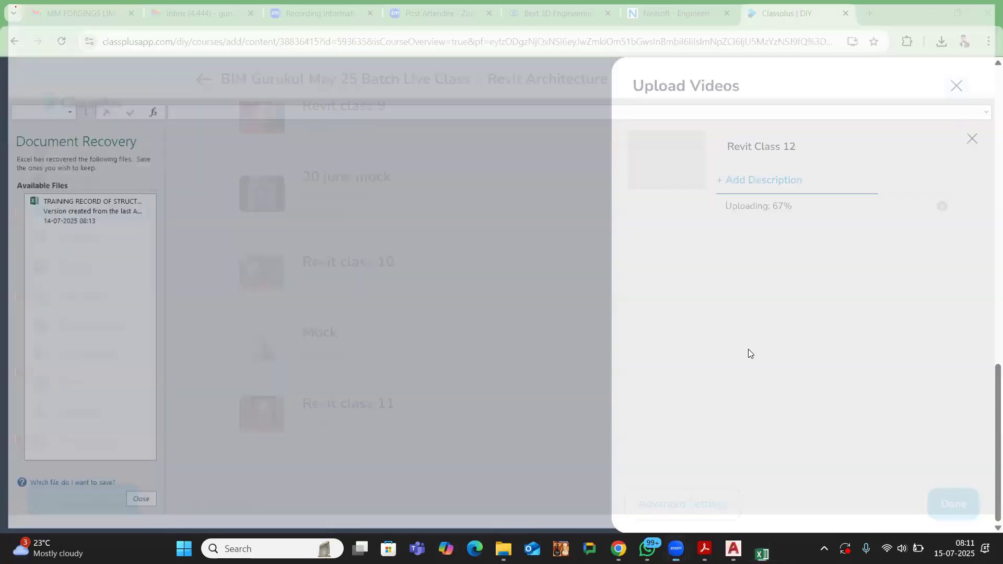
# Navigate File Explorer from the Class 1 folder up to Local Disk (D:)
pyautogui.moveTo(532, 549)
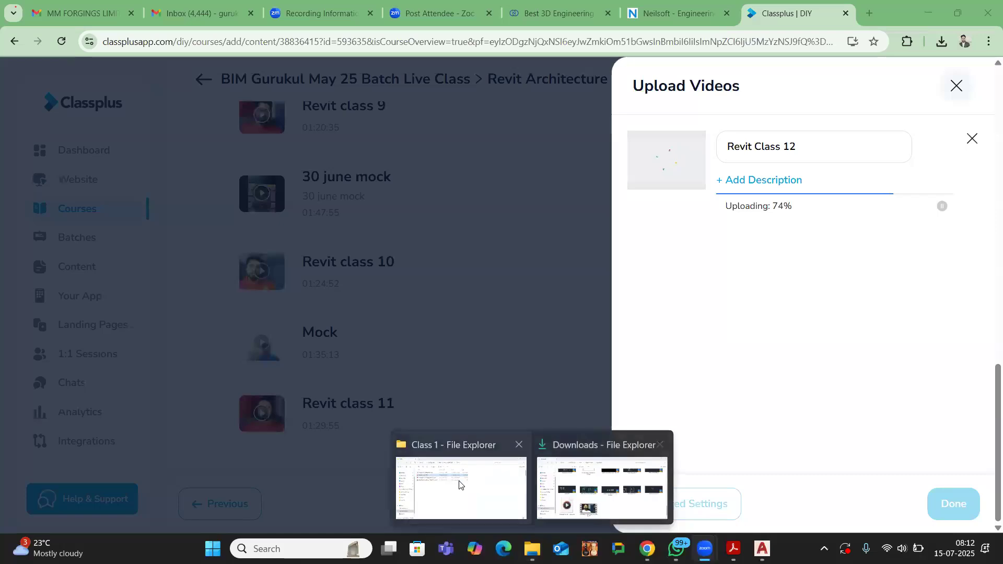
pyautogui.click(459, 486)
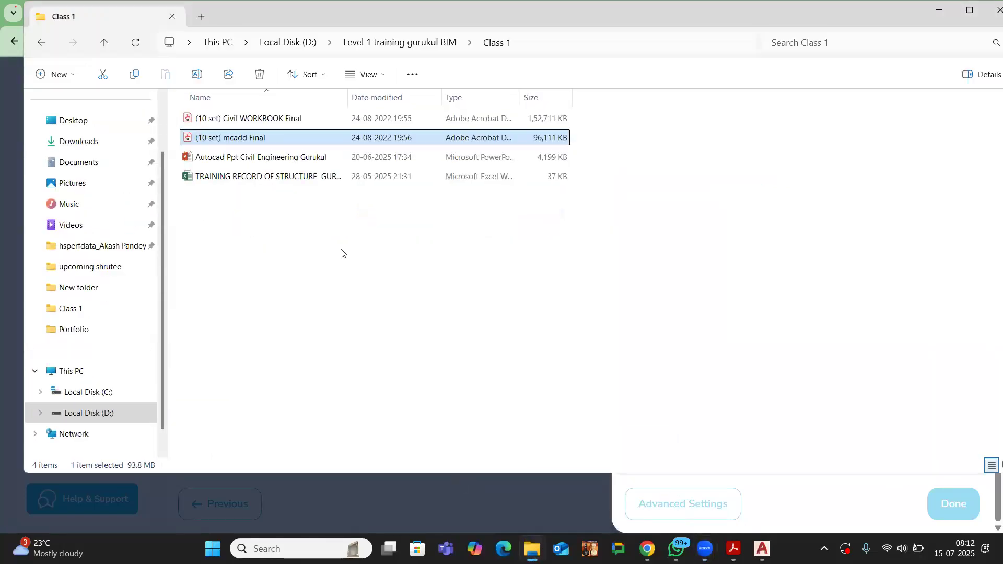
pyautogui.click(375, 44)
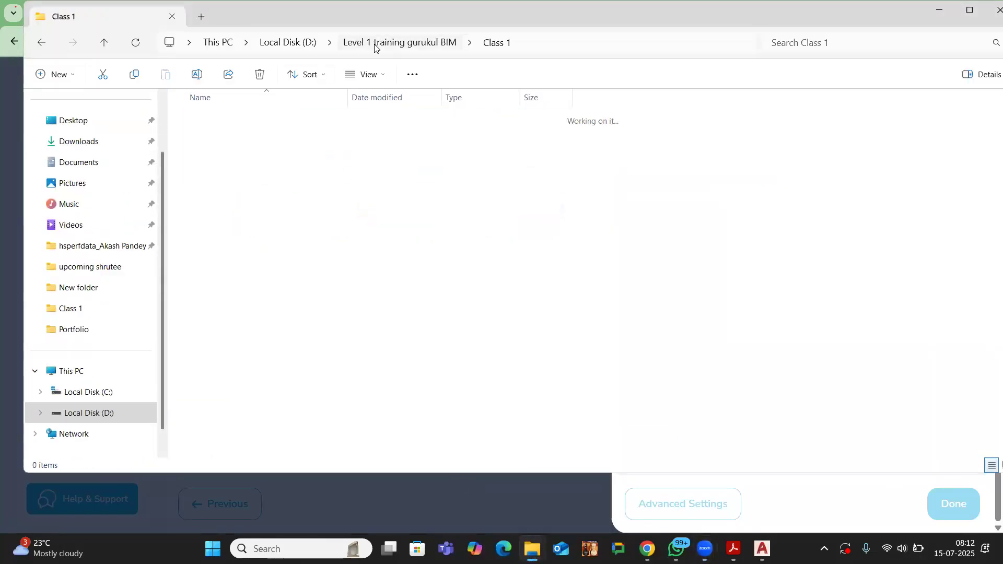
pyautogui.click(292, 43)
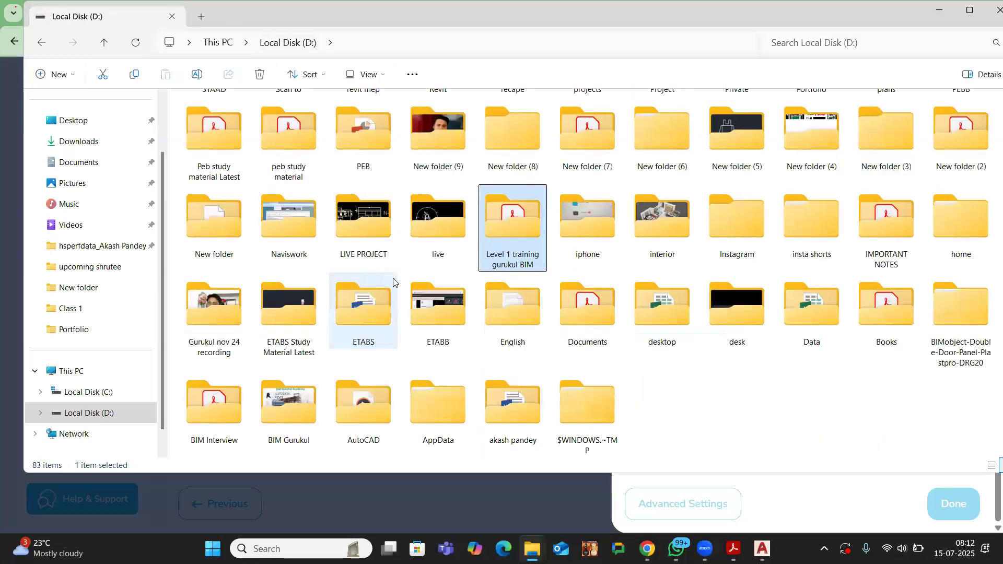
pyautogui.scroll(6, 411, 307)
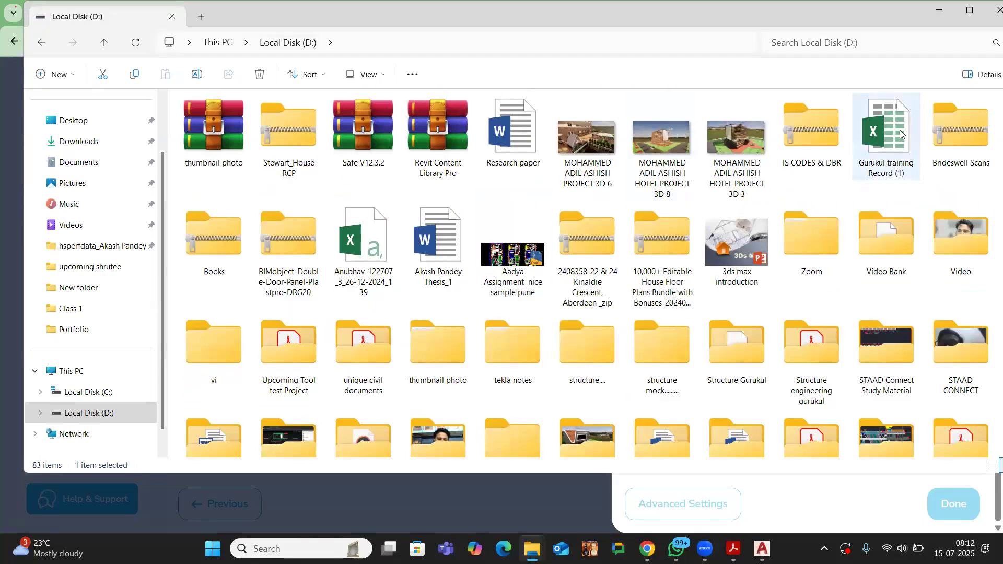
# Copy Gurukul training Record (1) onto the Desktop and open the copy
pyautogui.click(893, 146)
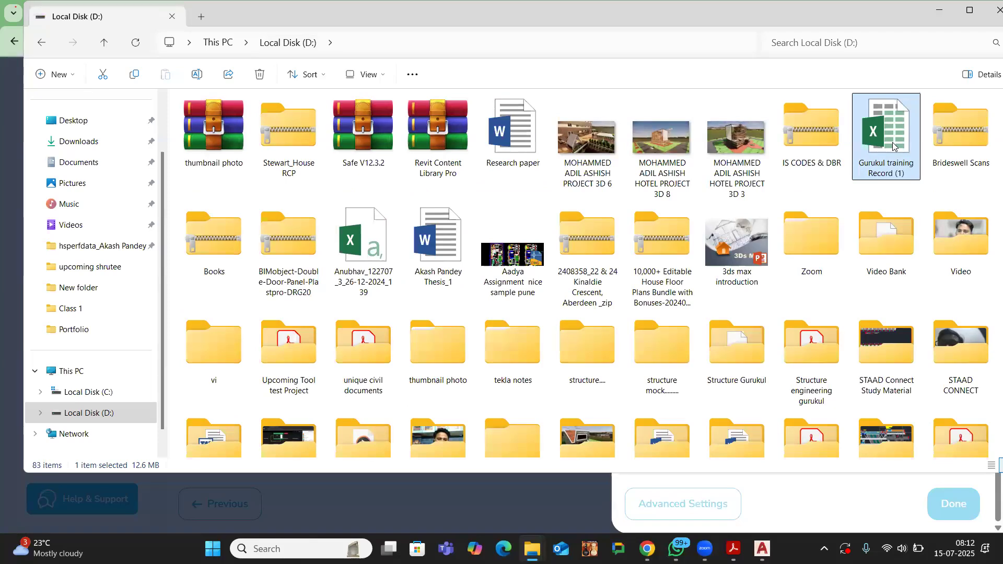
pyautogui.hotkey('ctrl', 'c')
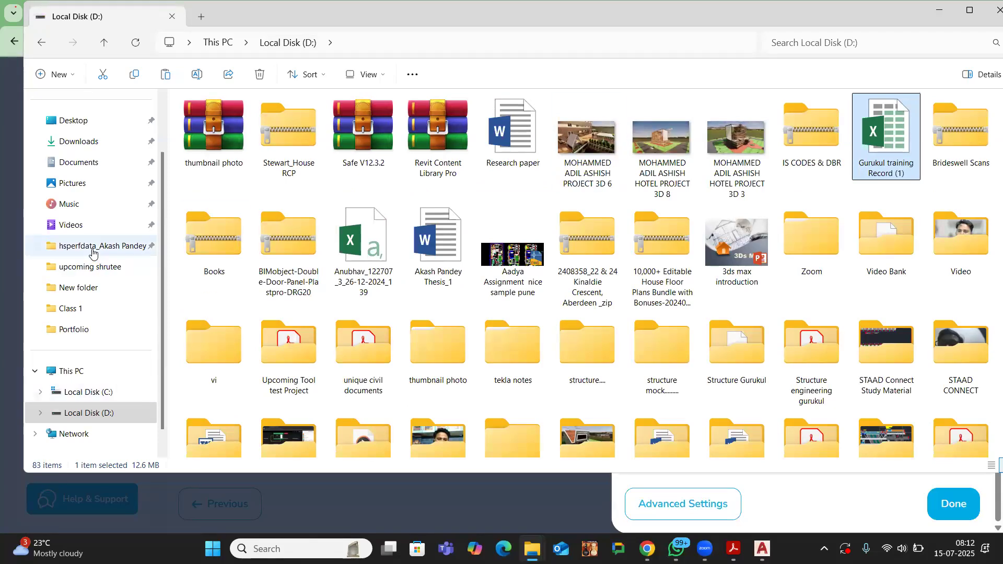
pyautogui.scroll(2, 78, 191)
pyautogui.click(79, 187)
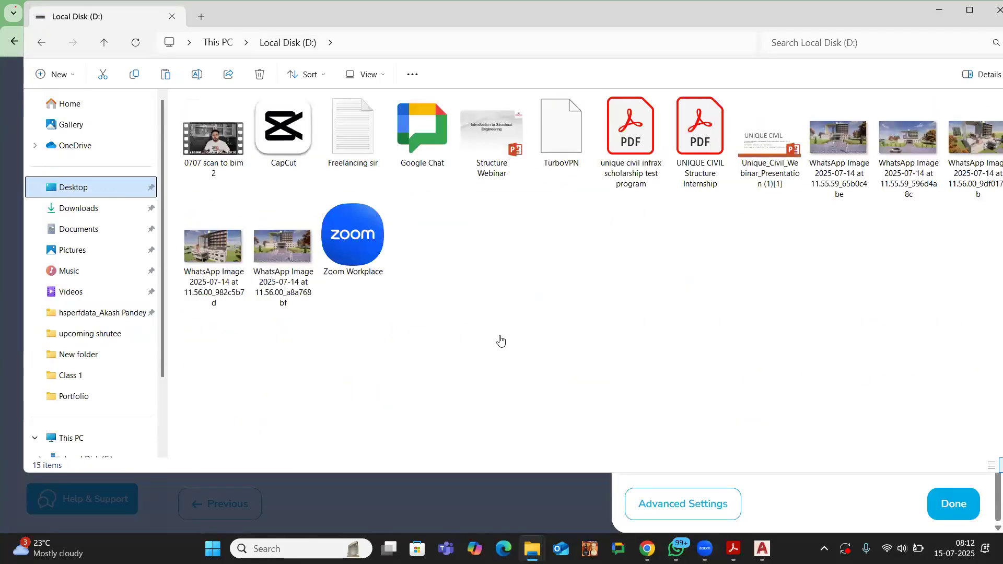
pyautogui.hotkey('ctrl', 'v')
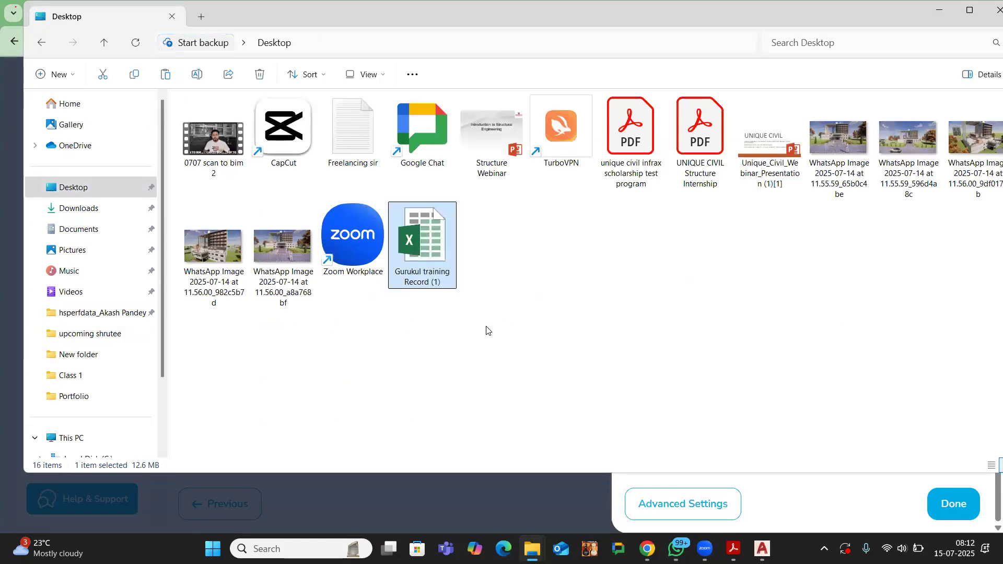
pyautogui.doubleClick(424, 253)
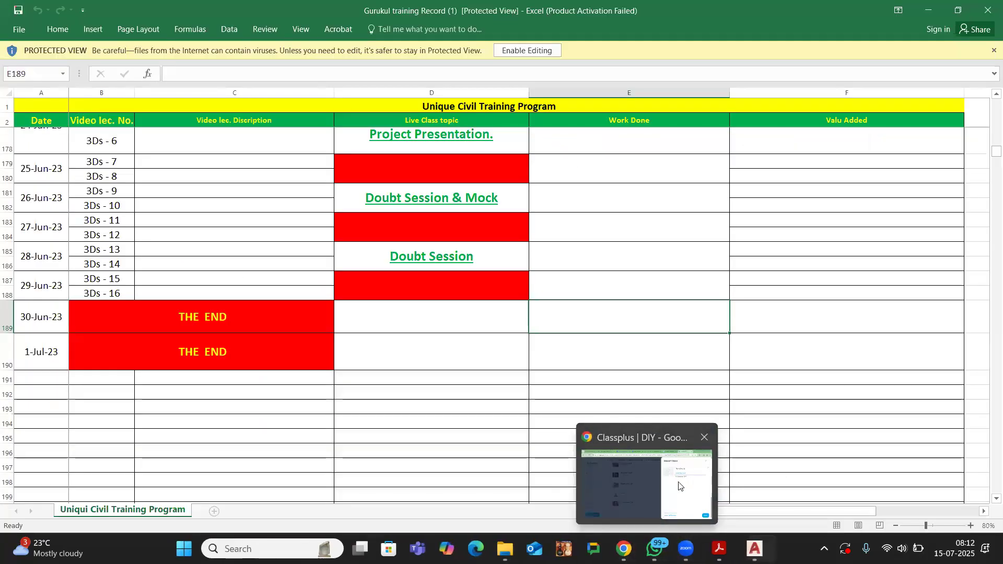
# Return to Classplus and finish the now-completed Revit Class 12 upload
pyautogui.click(679, 488)
pyautogui.click(954, 505)
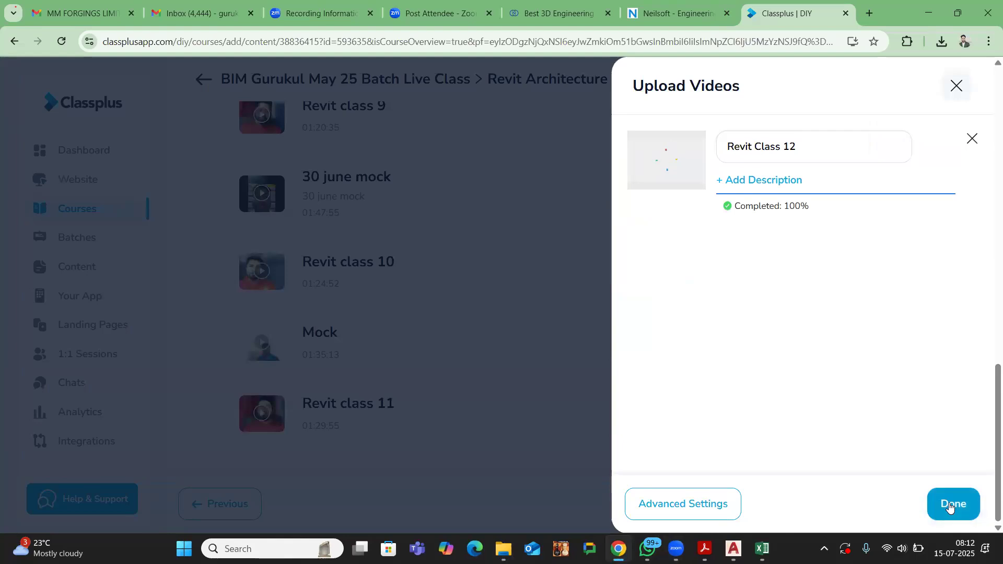
# Go back to the May 25 batch contents and open the full courses list
pyautogui.scroll(-8, 575, 390)
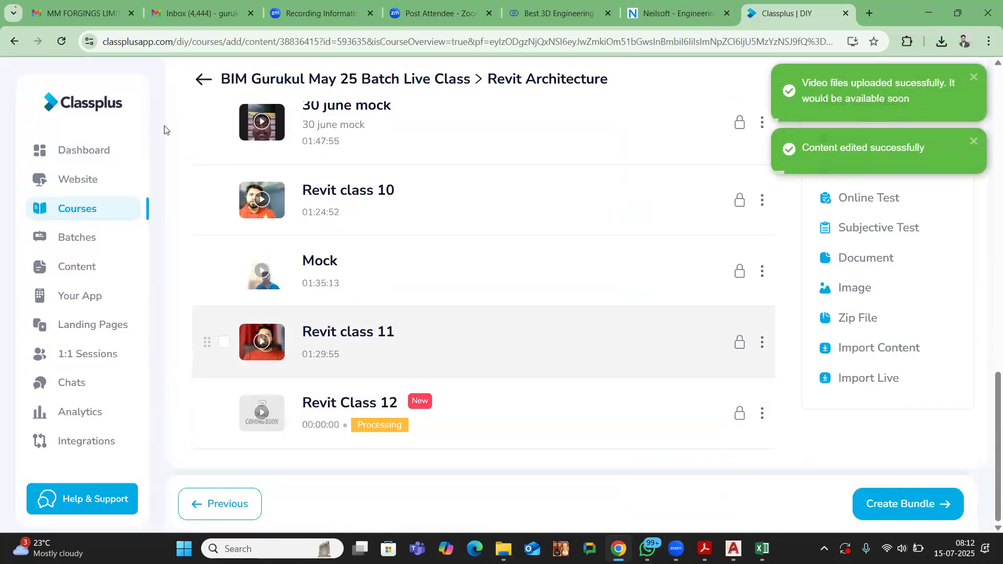
pyautogui.click(204, 79)
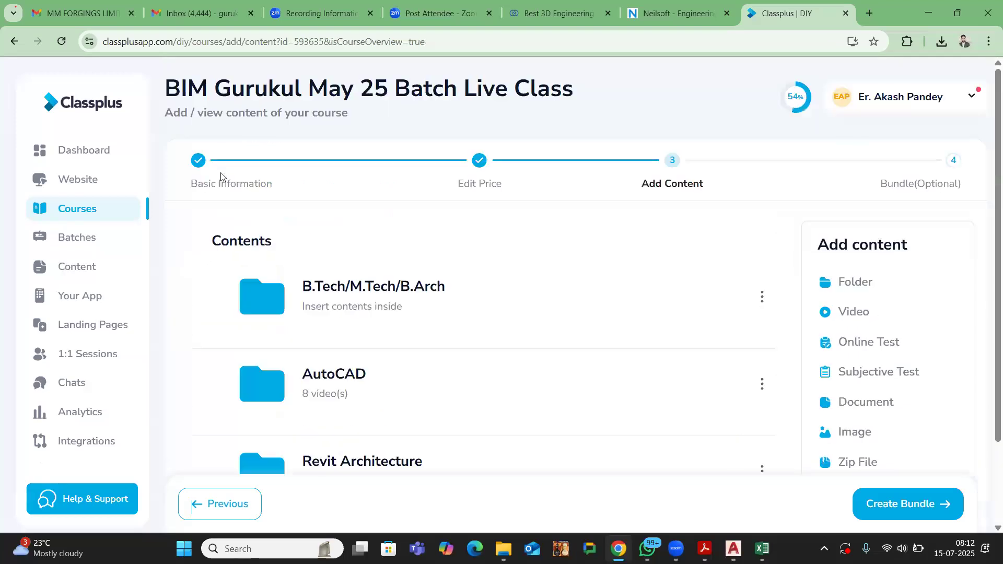
pyautogui.moveTo(100, 214)
pyautogui.click(209, 213)
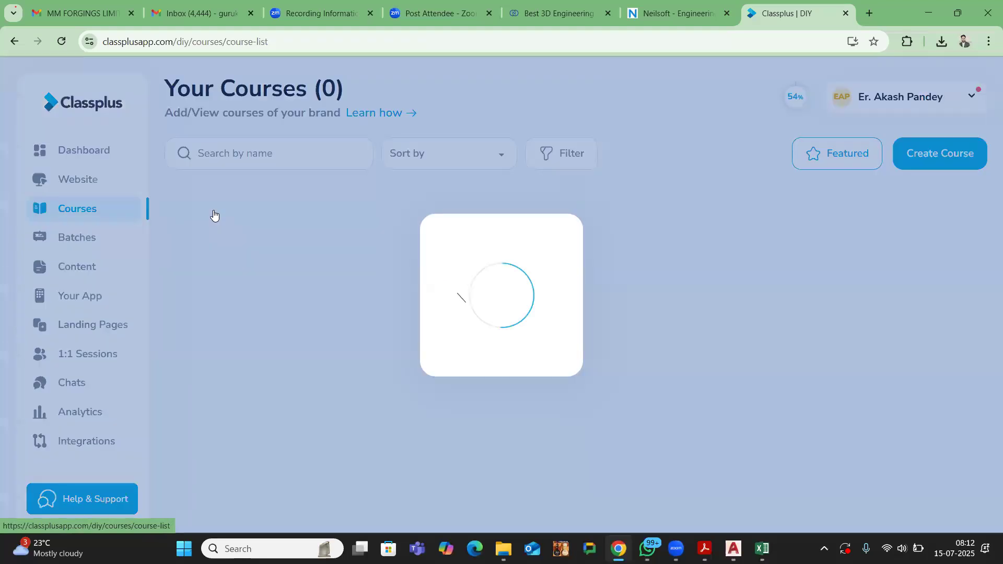
# Search 'march', open BIM Gurukul March 25 live batch, and open its Revit MEP folder
pyautogui.click(259, 155)
pyautogui.write('march')
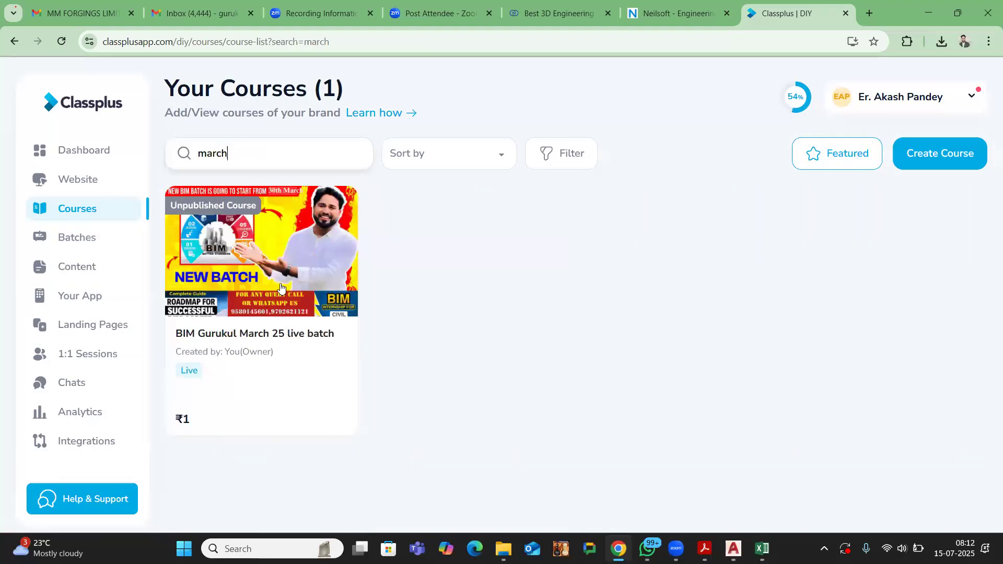
pyautogui.click(280, 333)
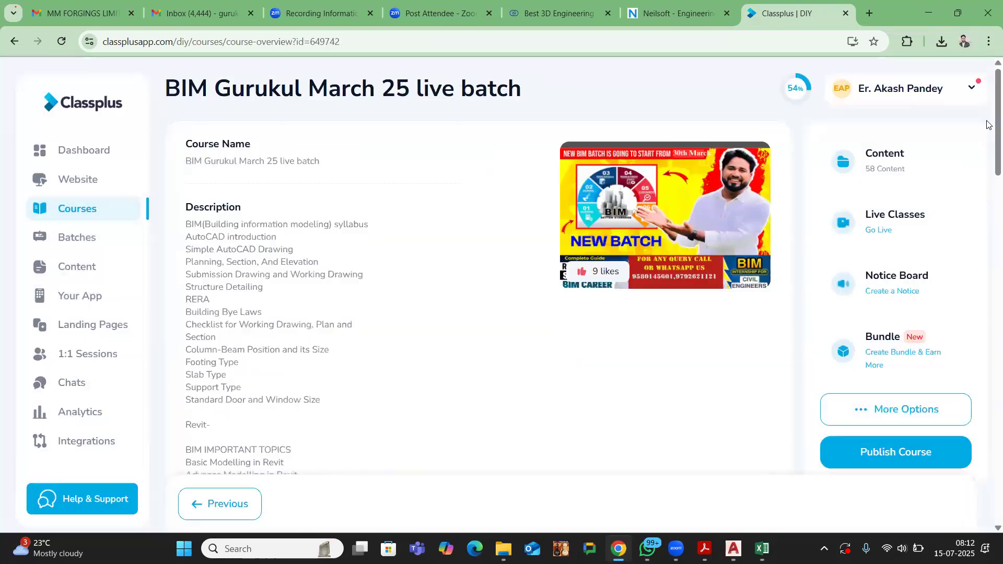
pyautogui.click(912, 155)
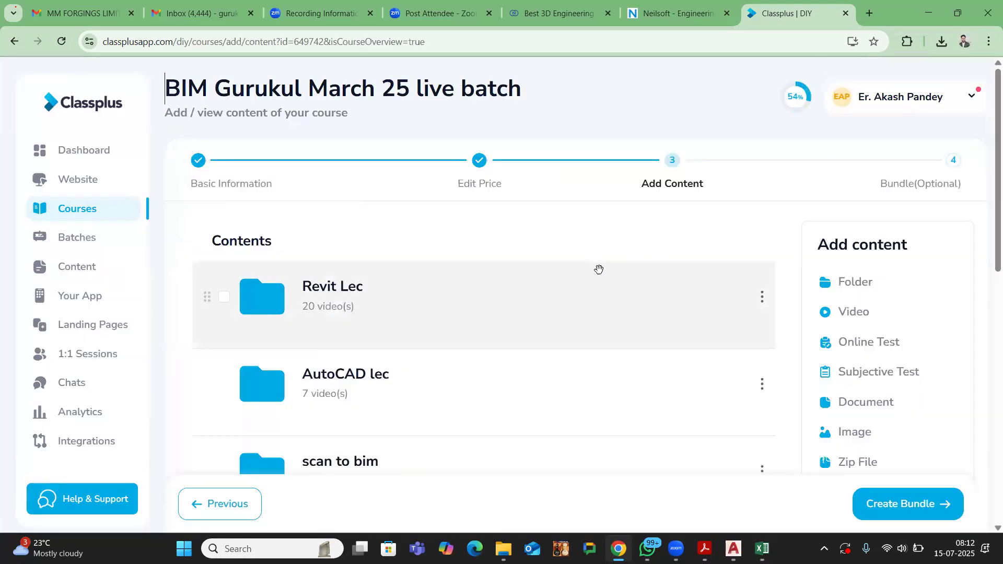
pyautogui.scroll(-15, 599, 269)
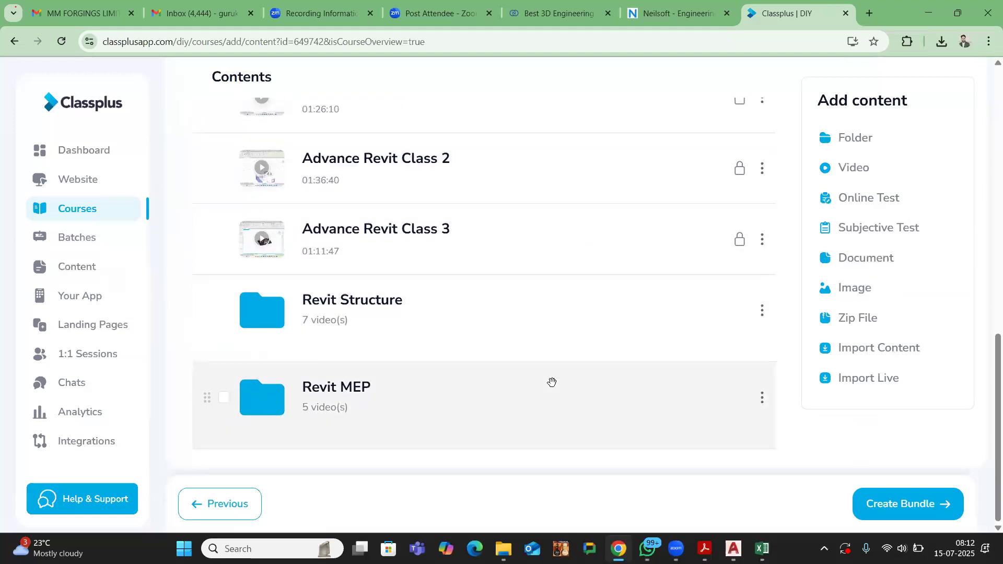
pyautogui.click(552, 382)
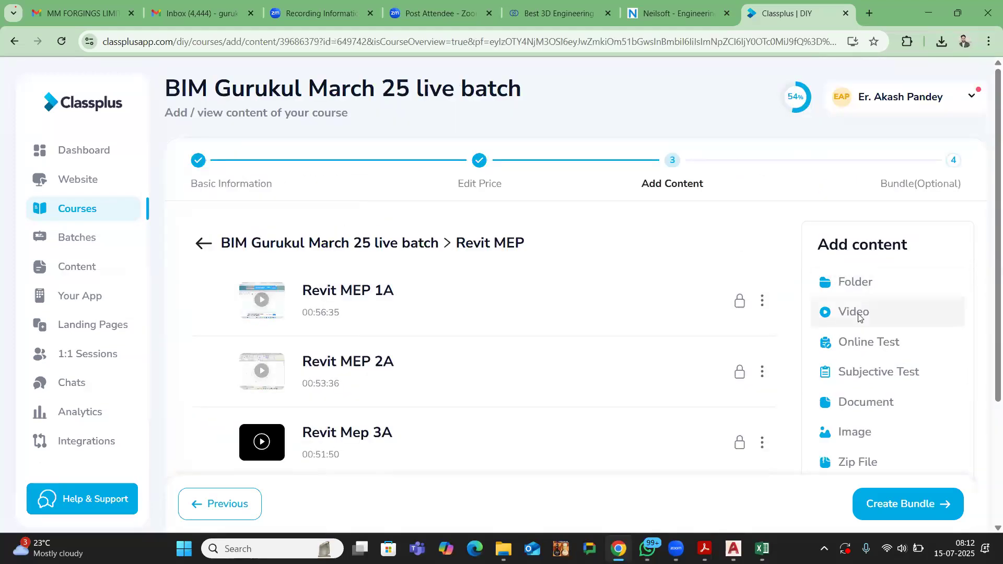
pyautogui.click(859, 316)
pyautogui.press('Escape')
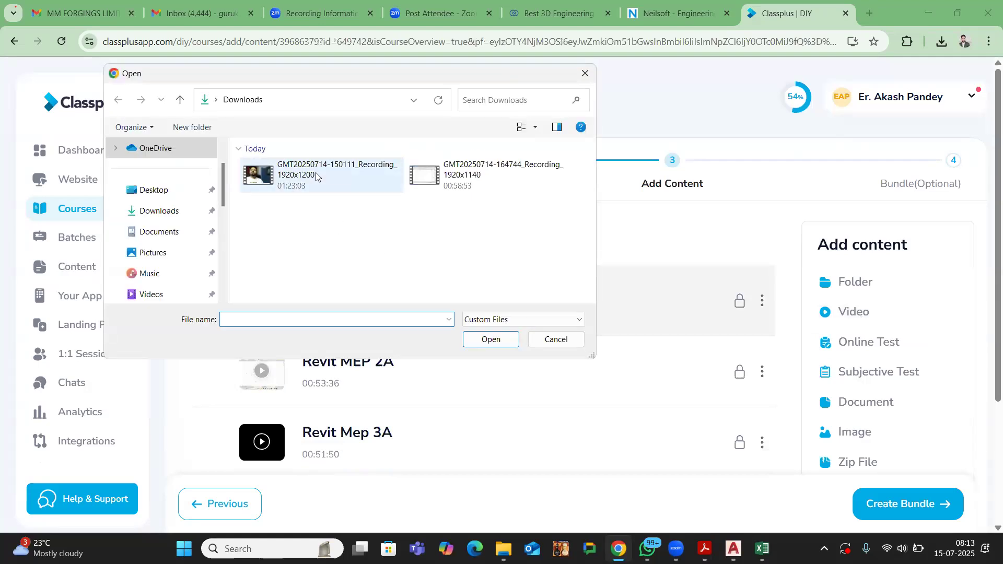
pyautogui.click(466, 181)
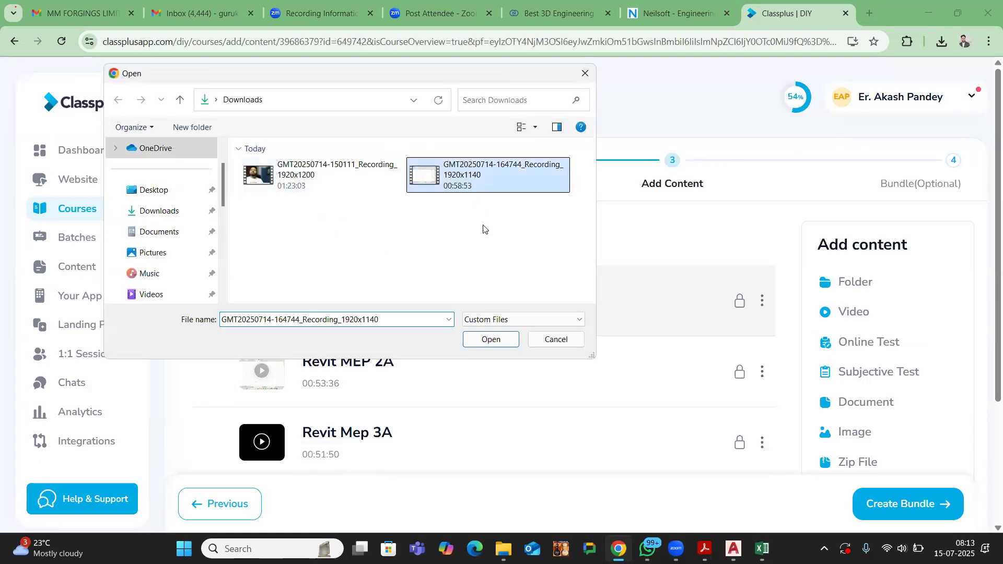
pyautogui.click(494, 341)
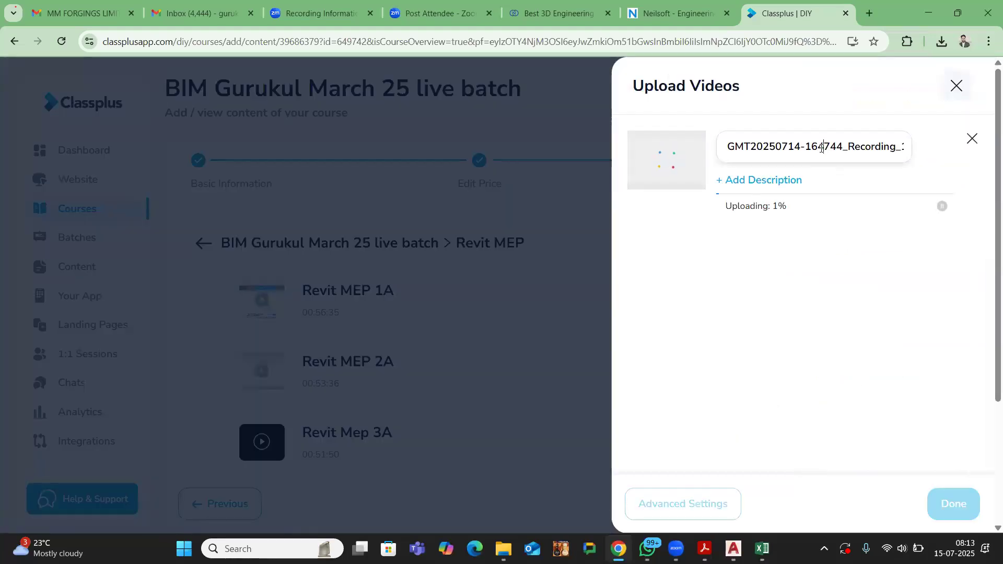
# Replace the uploading video's default title with 'Revit Mep 6'
pyautogui.tripleClick(821, 148)
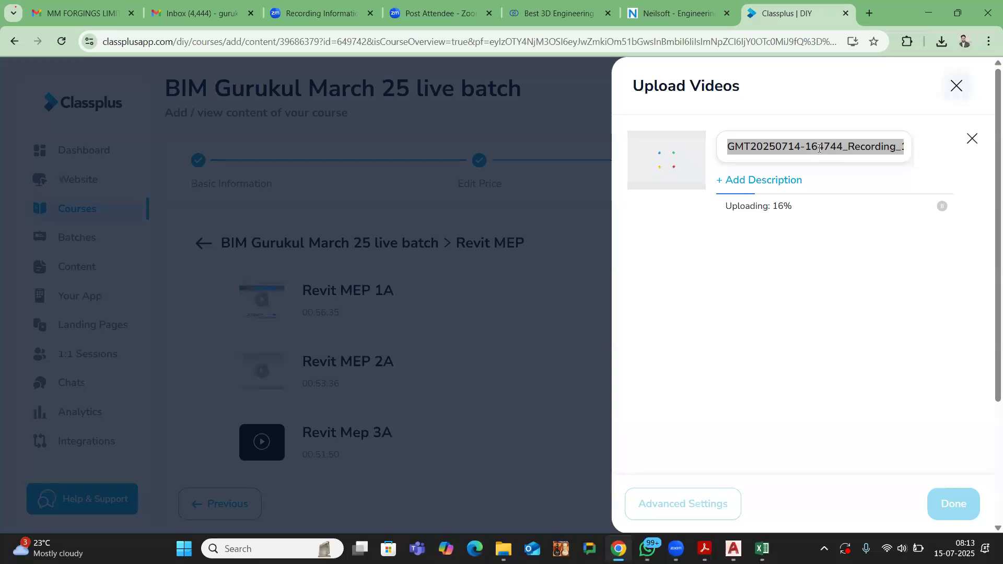
pyautogui.write('Rev')
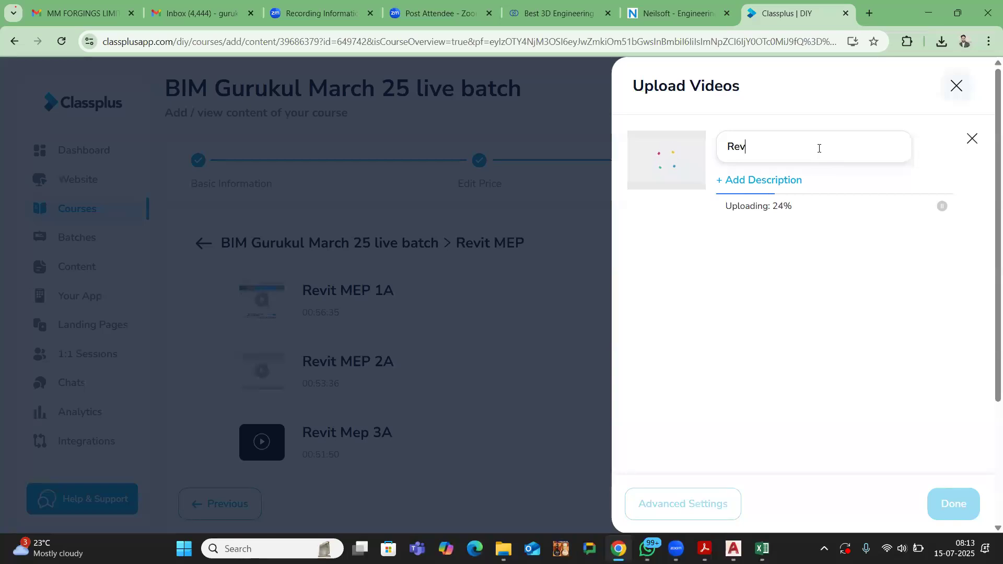
pyautogui.write('it M')
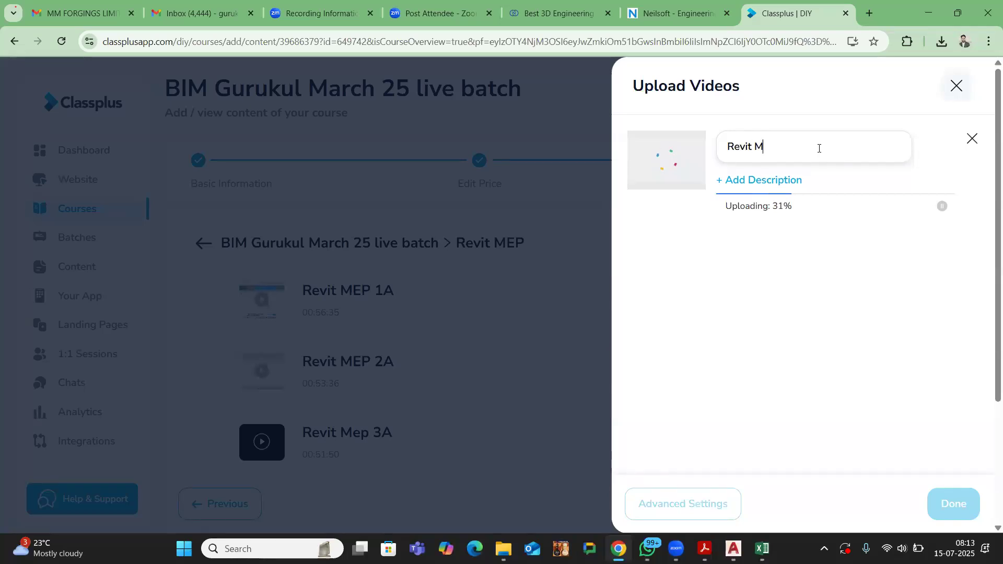
pyautogui.write('ep 6A')
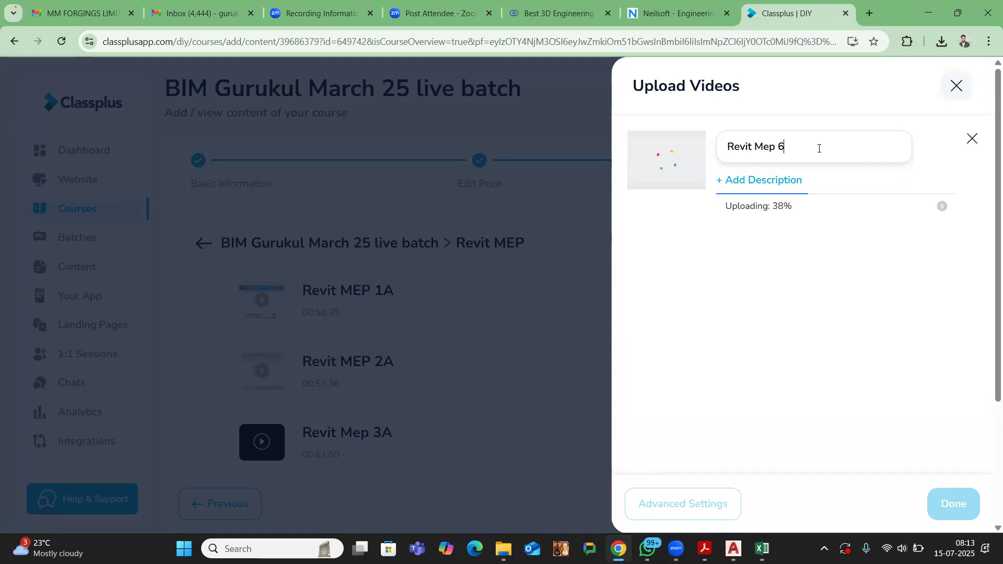